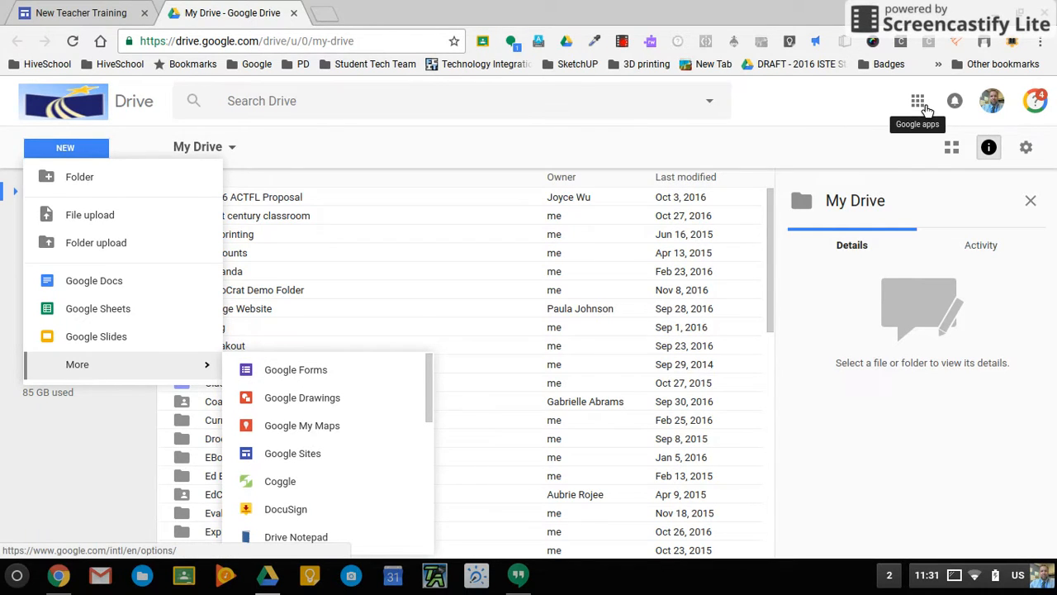
Open Google Forms in a new tab from the Google apps grid in Drive.
click(919, 104)
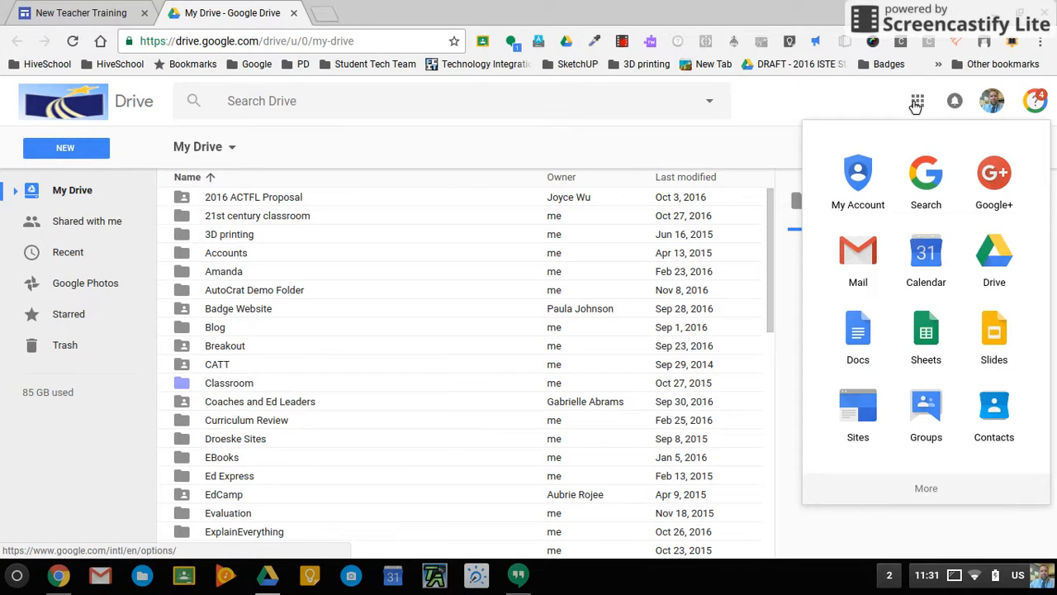
click(929, 496)
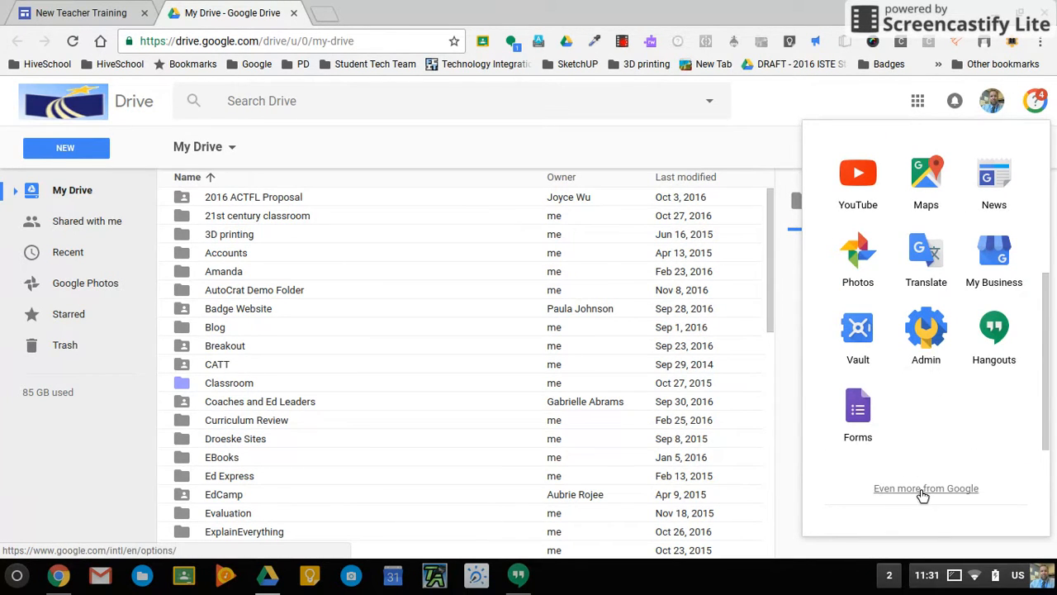
click(866, 426)
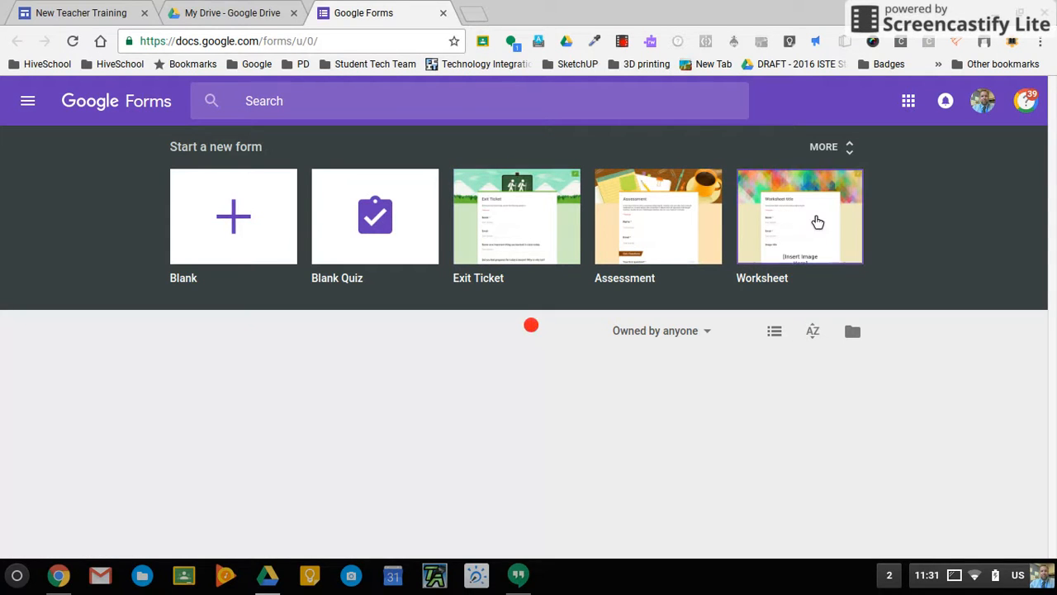
Preview the Assessment template from the full template gallery, then close its tab.
click(858, 161)
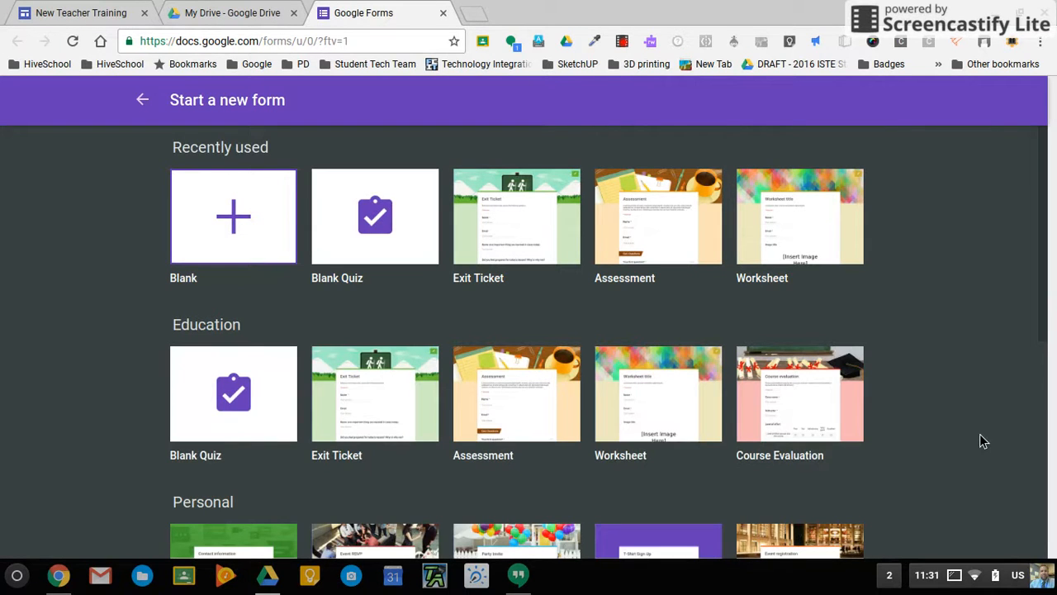
scroll(980, 434, down, 3)
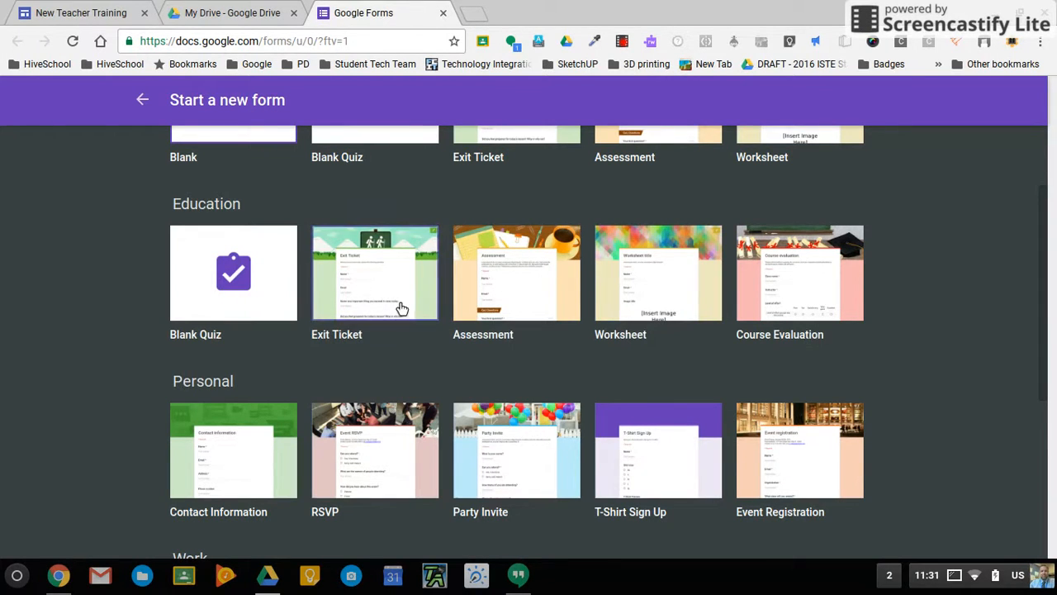
click(528, 286)
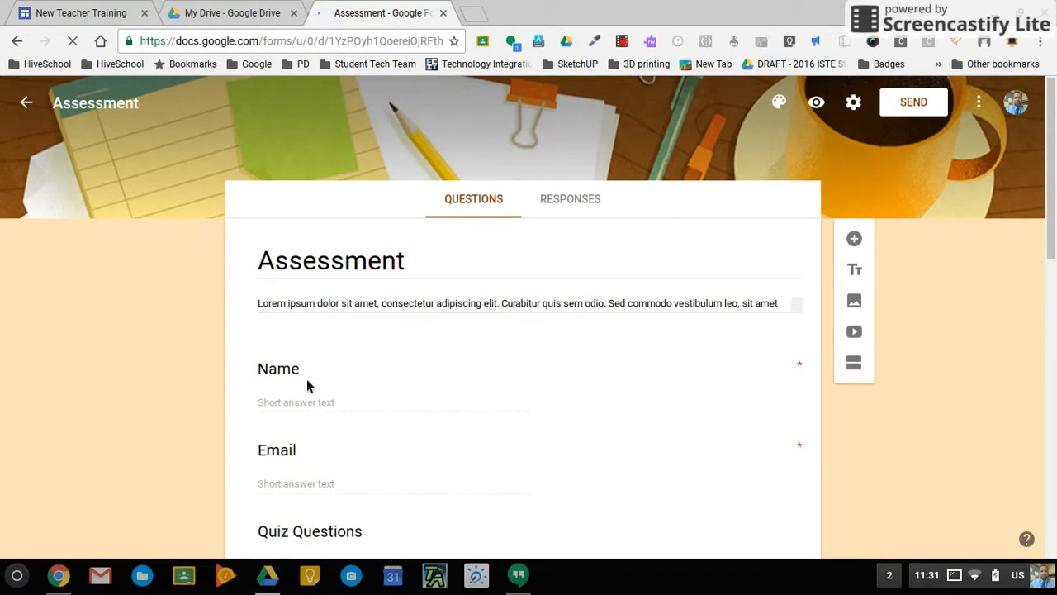
scroll(370, 462, down, 1)
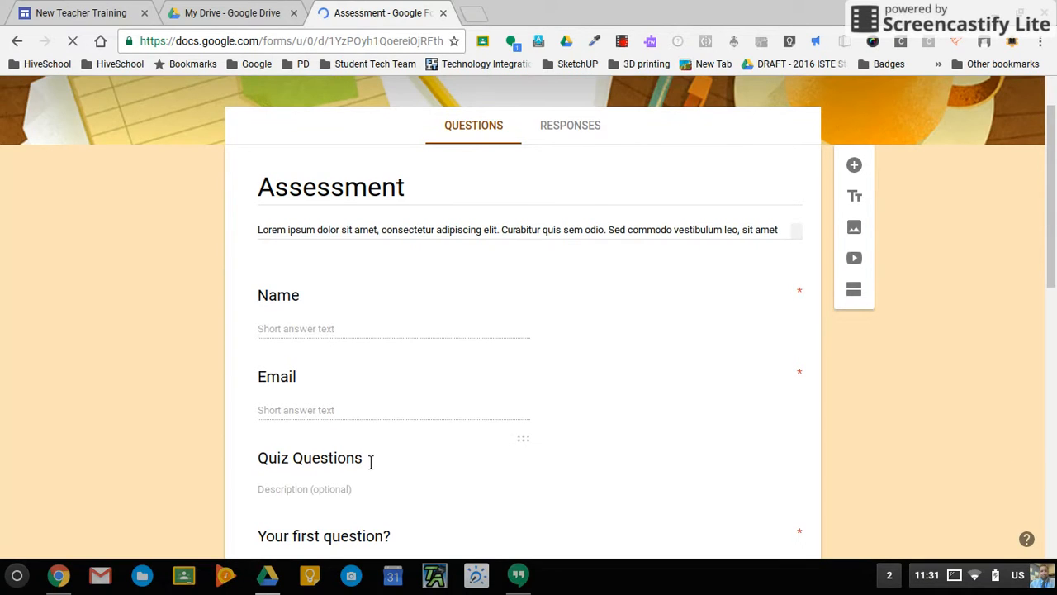
scroll(381, 378, down, 1)
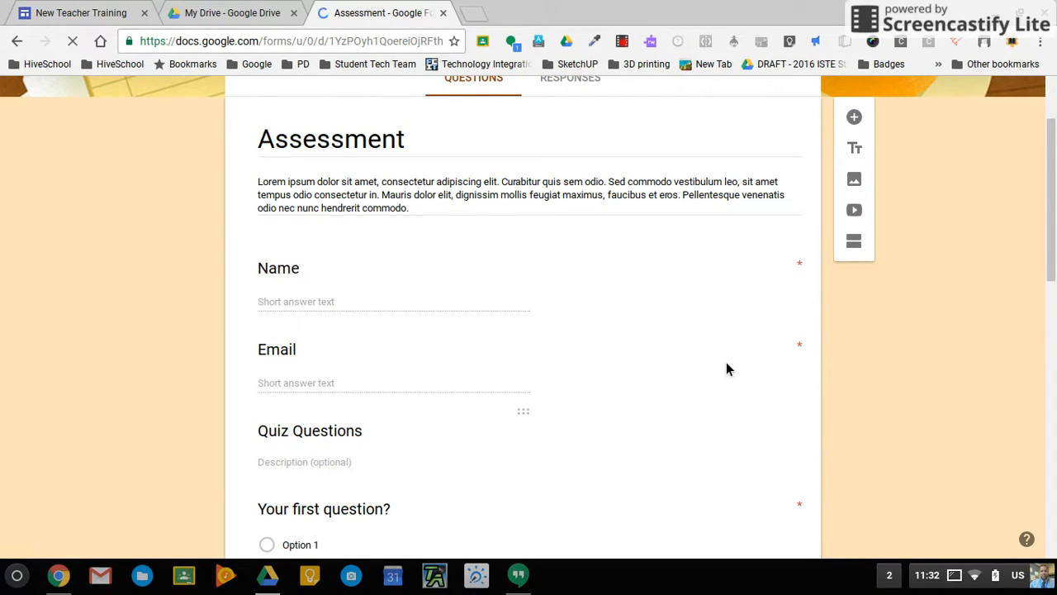
click(444, 14)
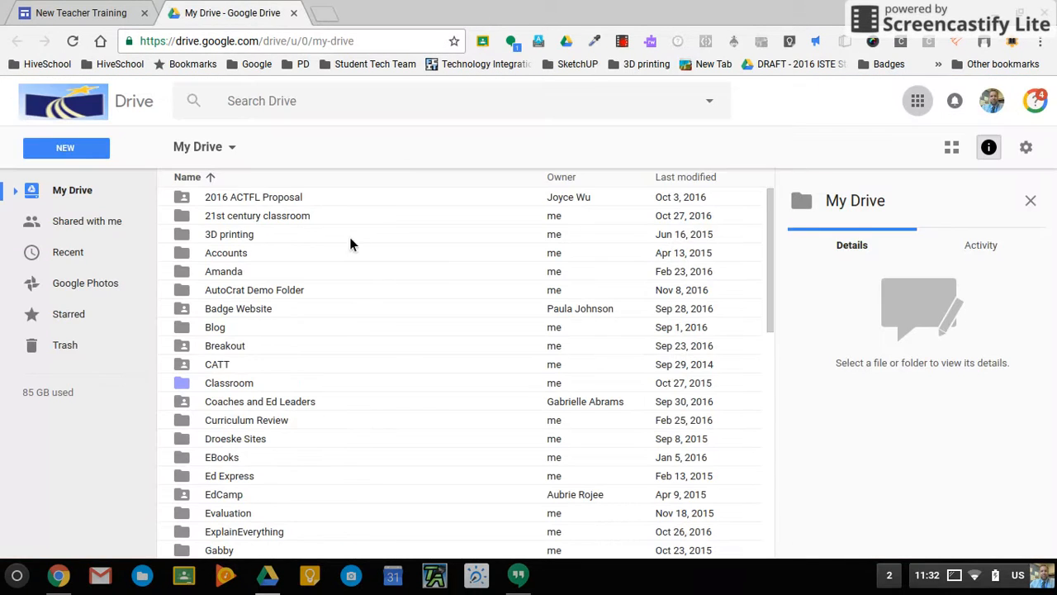
Create a new blank Google Form from Drive's New > More menu.
click(85, 152)
mouse_move(101, 363)
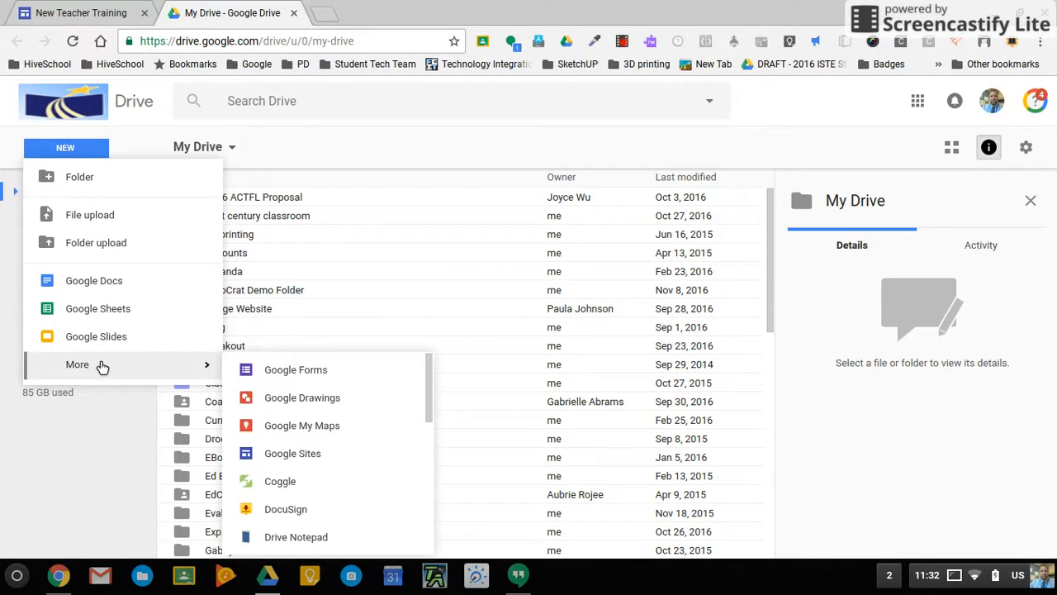
click(281, 384)
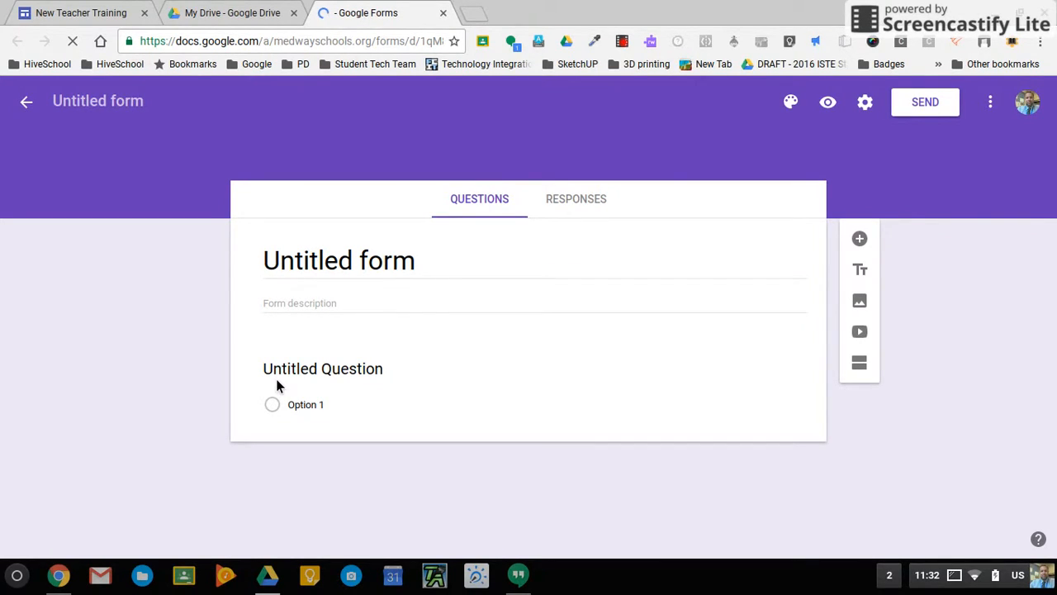
Rename the untitled form to 'Sample Form'.
click(106, 102)
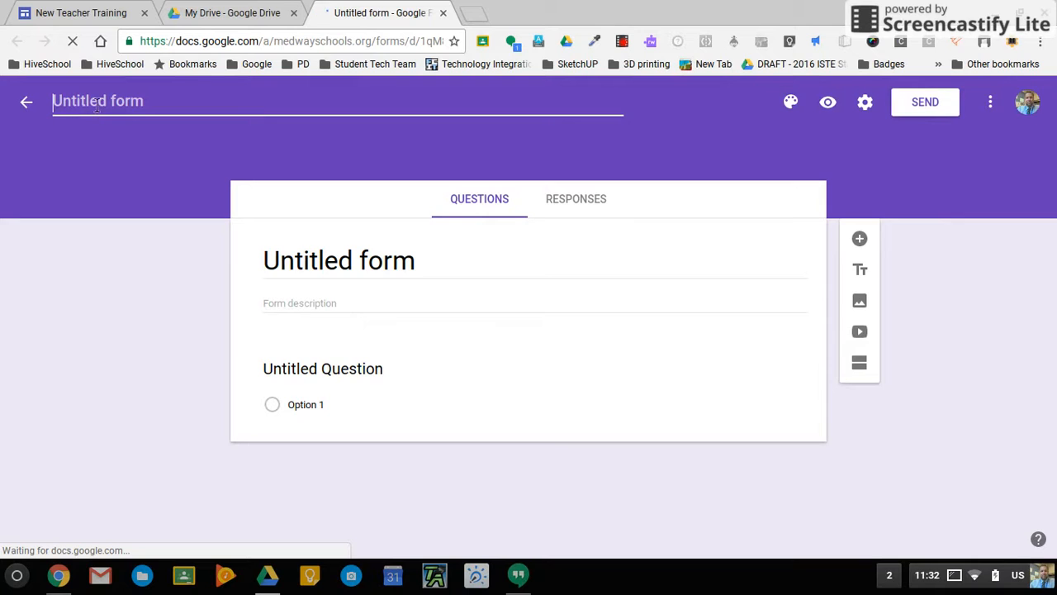
click(317, 266)
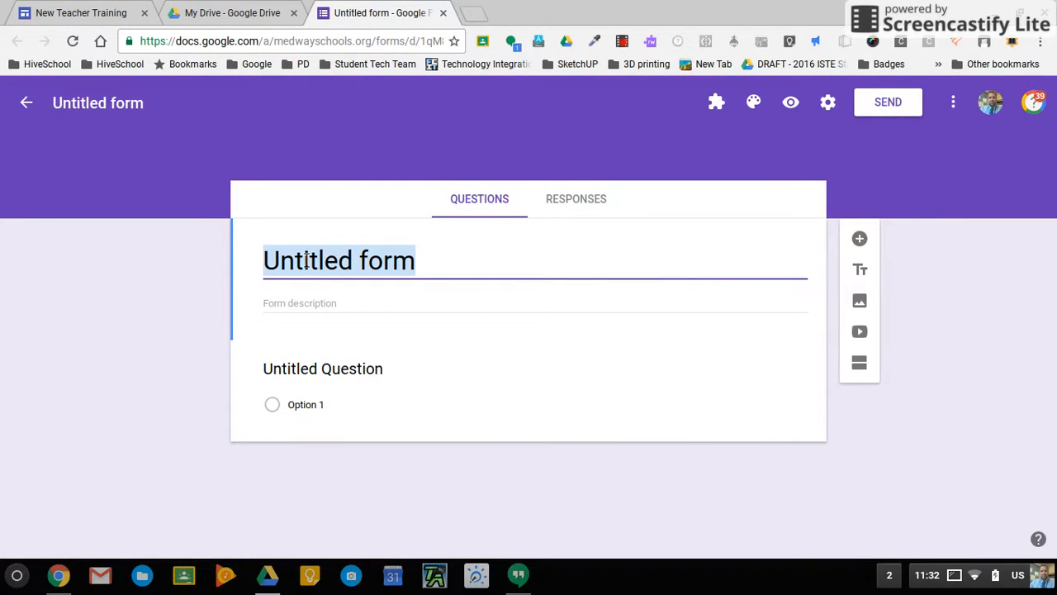
text(Sample )
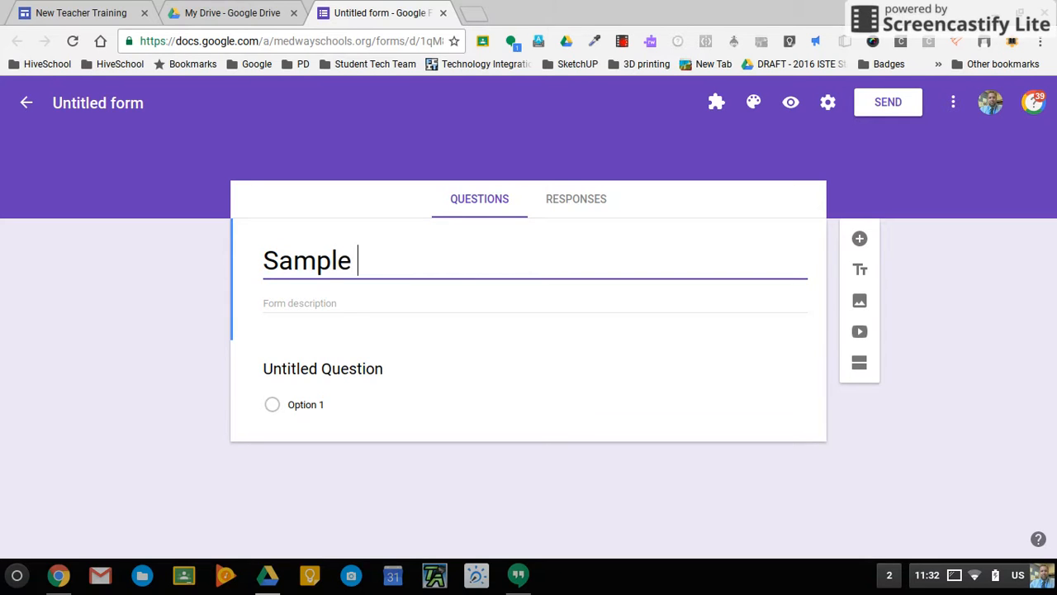
text(Form)
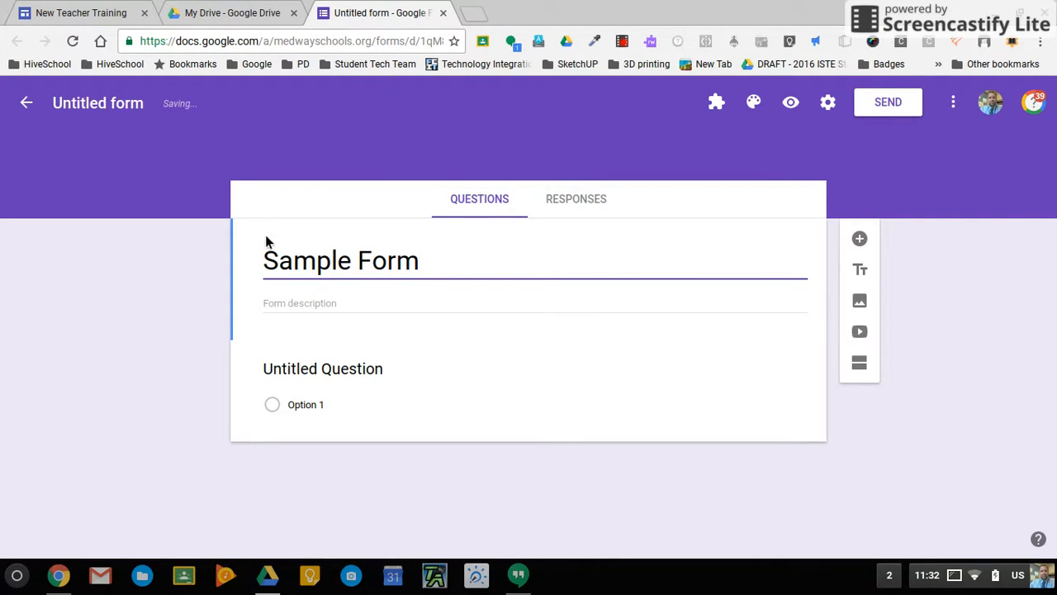
click(117, 114)
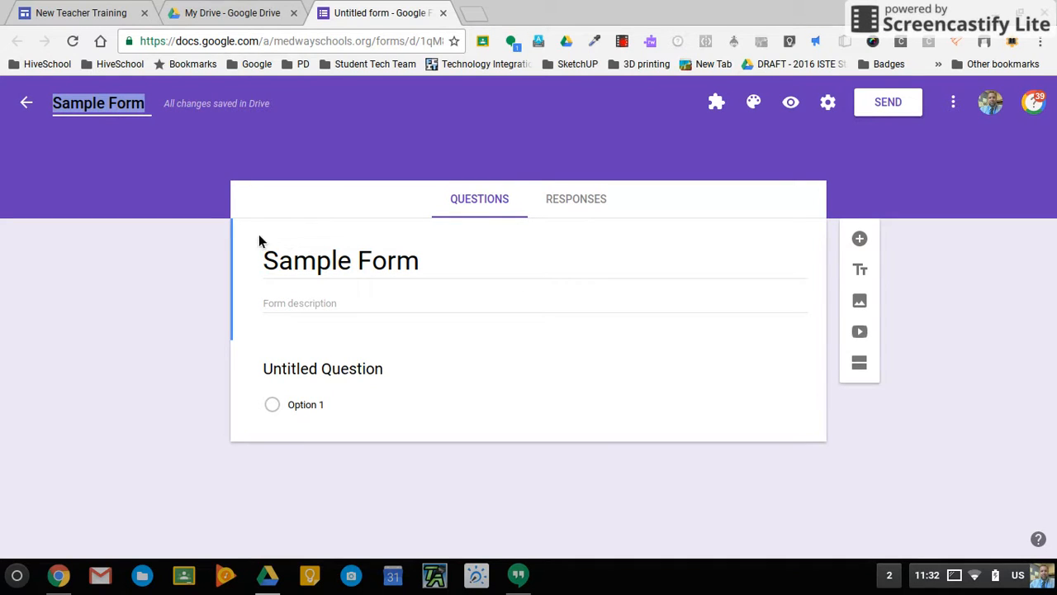
Add a form description beginning 'After you read the book please' below the title.
click(349, 314)
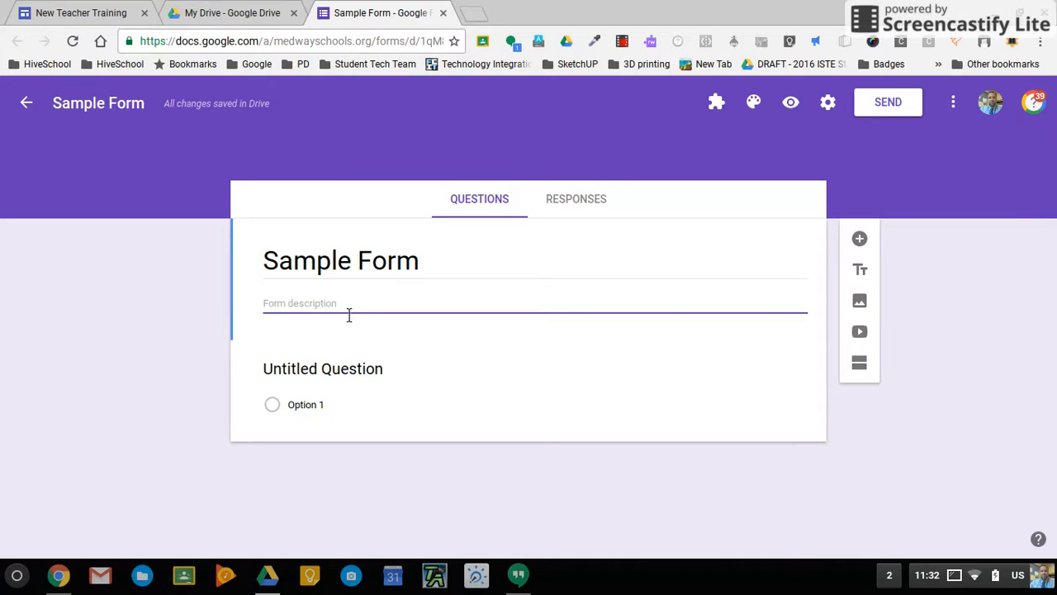
text(A)
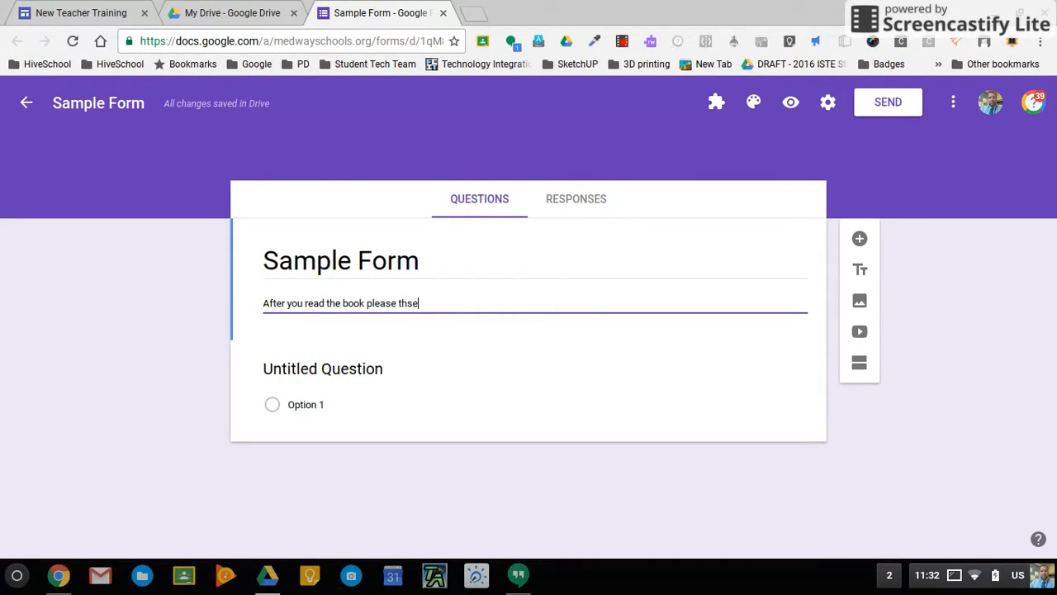
text(ldjf;lsjdf;lsdjf)
click(757, 103)
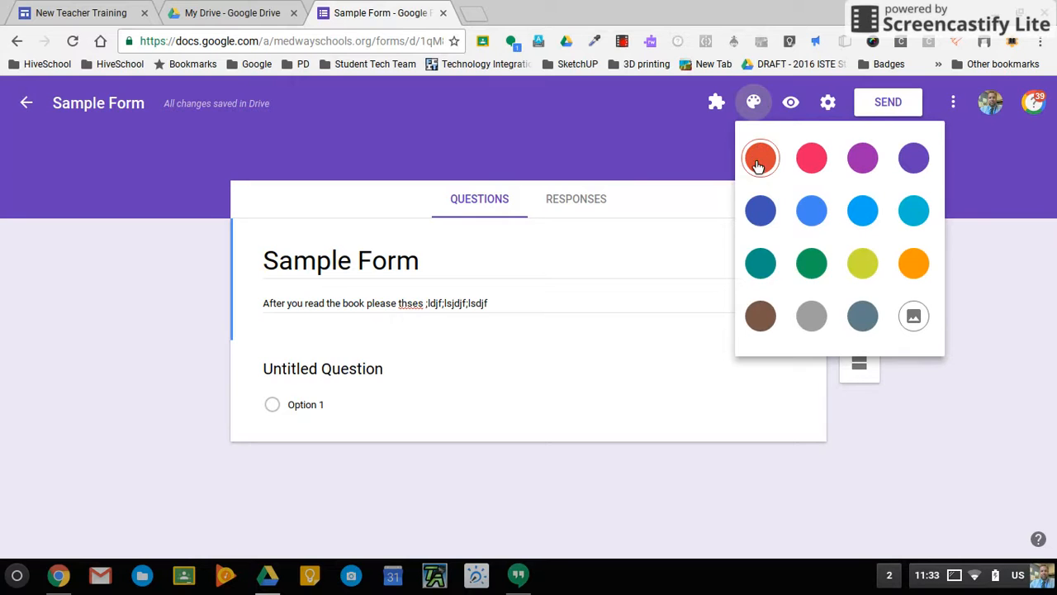
Set the theme colour to teal and browse header images to the Sports and games category.
click(761, 262)
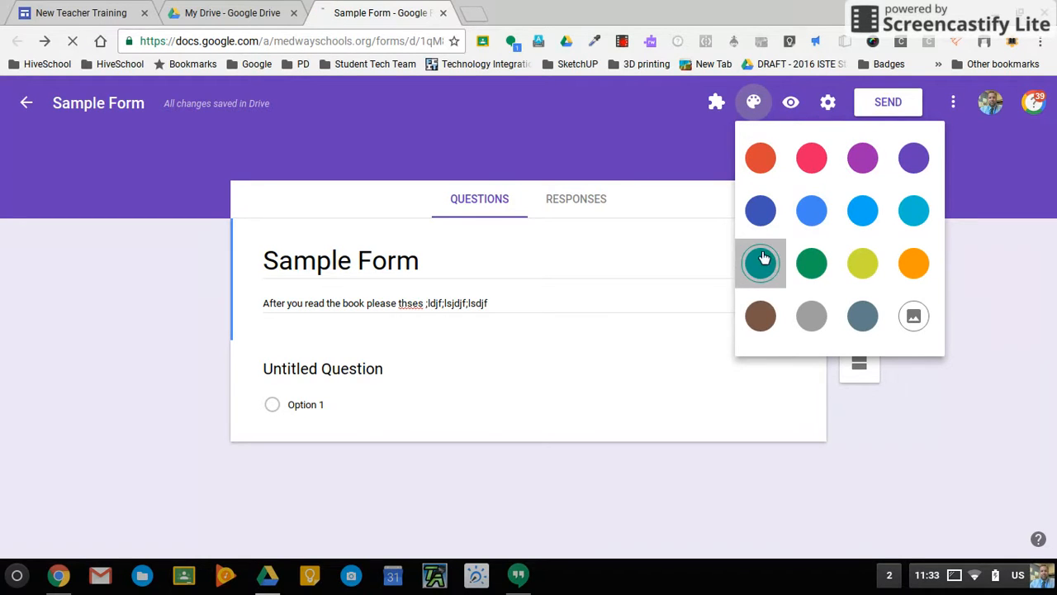
click(762, 101)
click(914, 316)
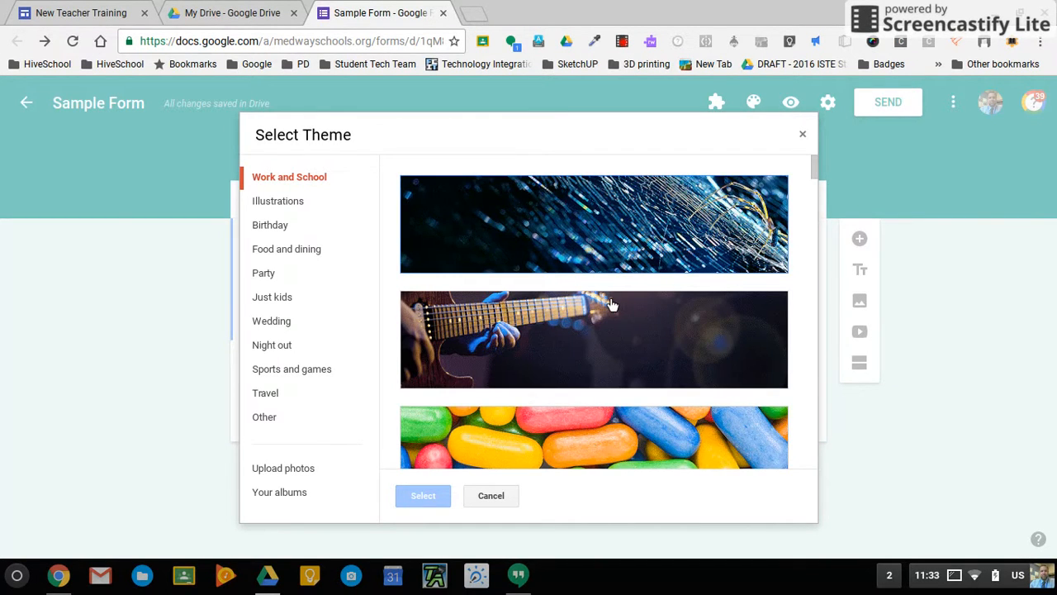
scroll(616, 306, down, 5)
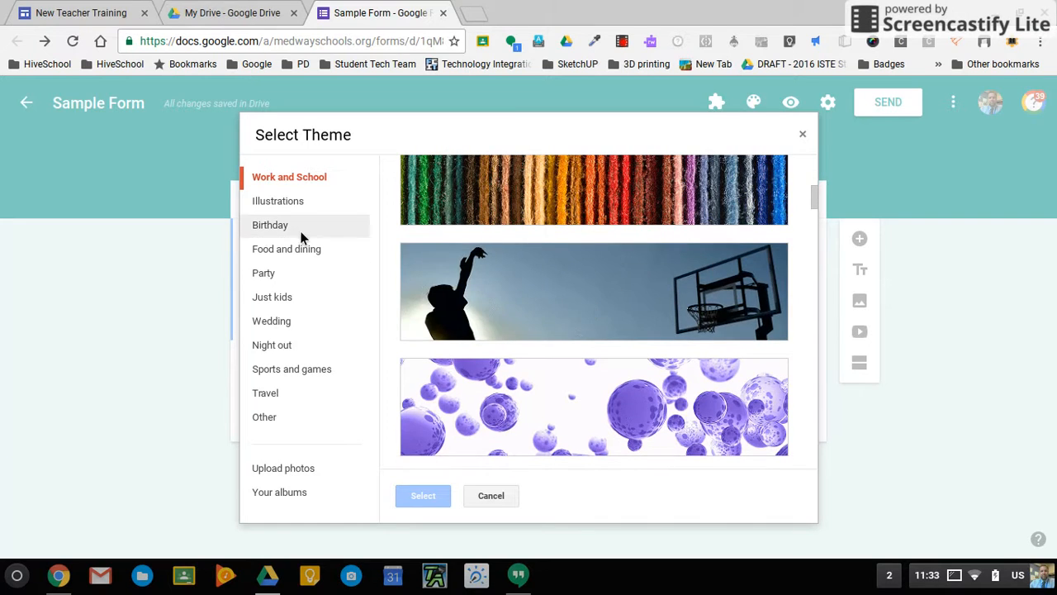
click(294, 229)
click(277, 275)
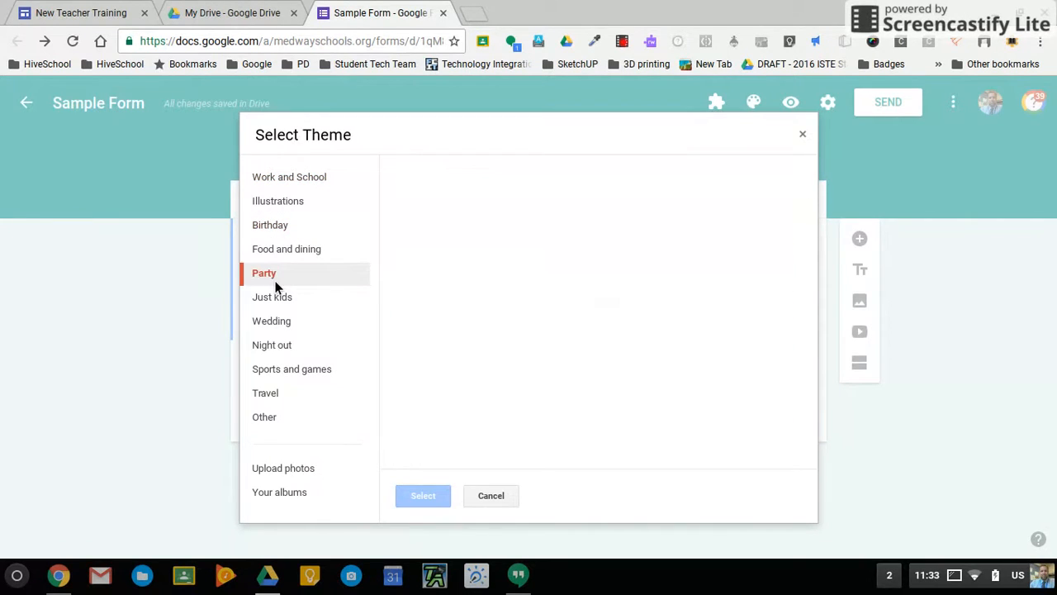
click(276, 371)
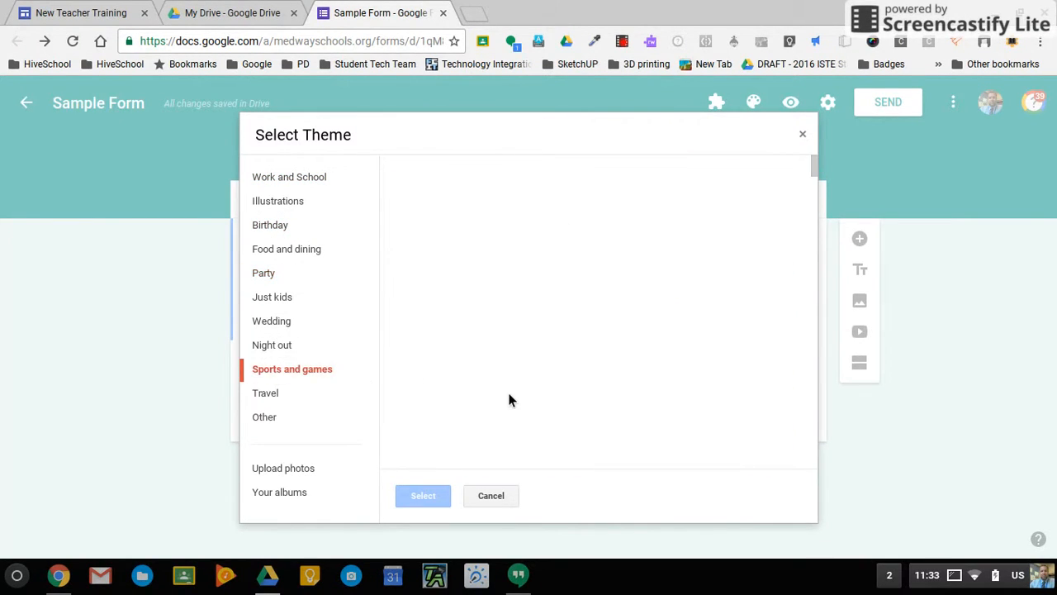
Apply the baseball field photo as the form's header image.
scroll(509, 400, down, 2)
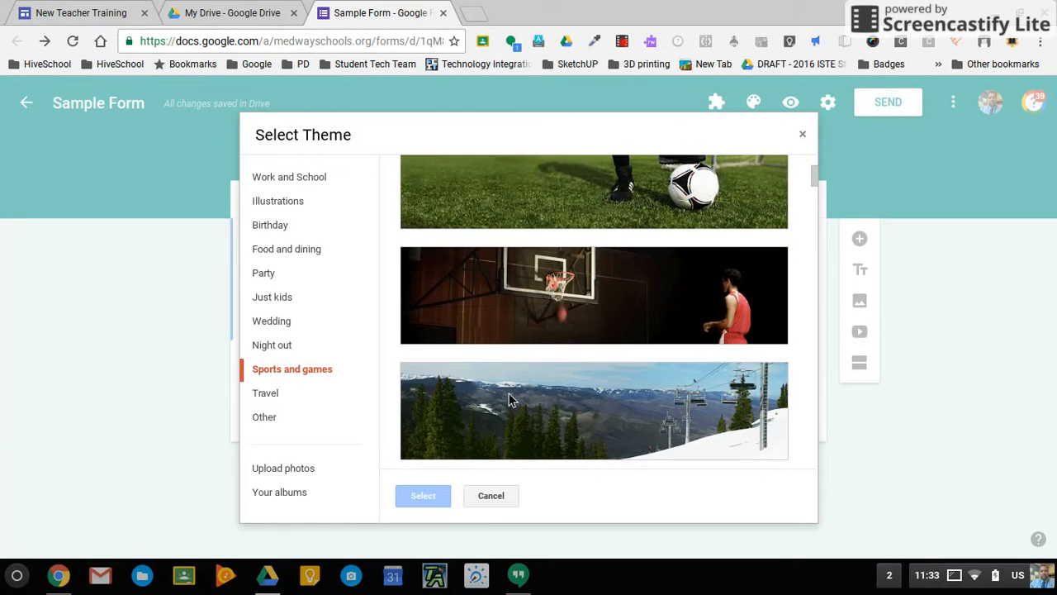
scroll(760, 304, down, 2)
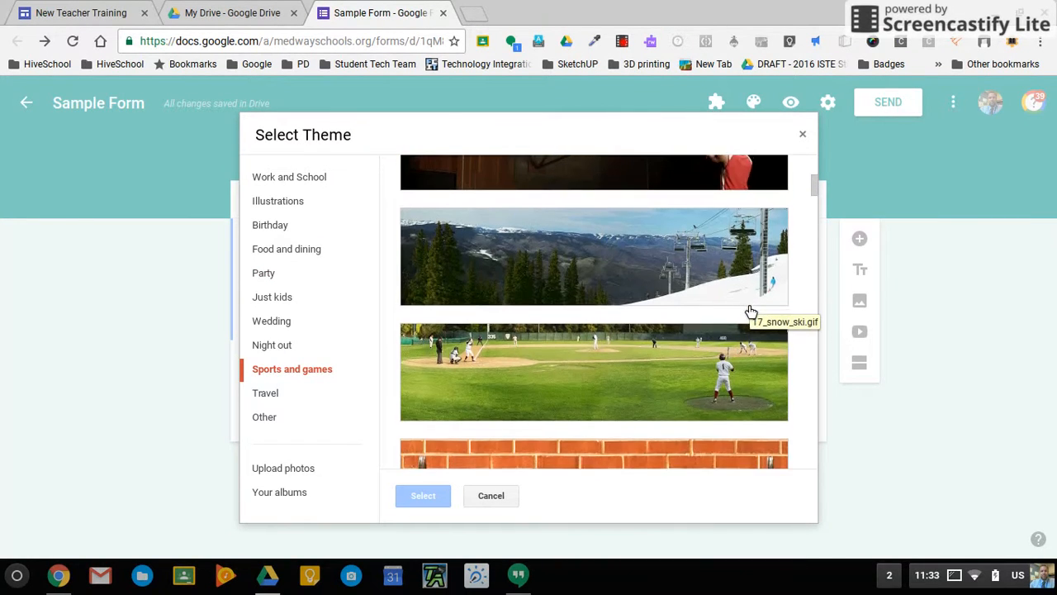
scroll(750, 311, down, 1)
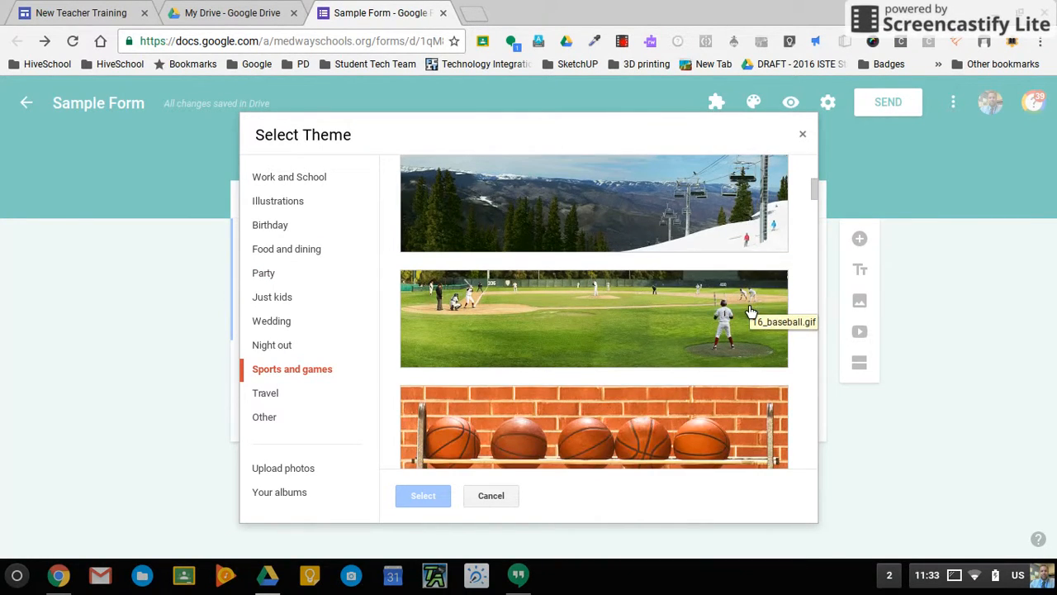
click(700, 336)
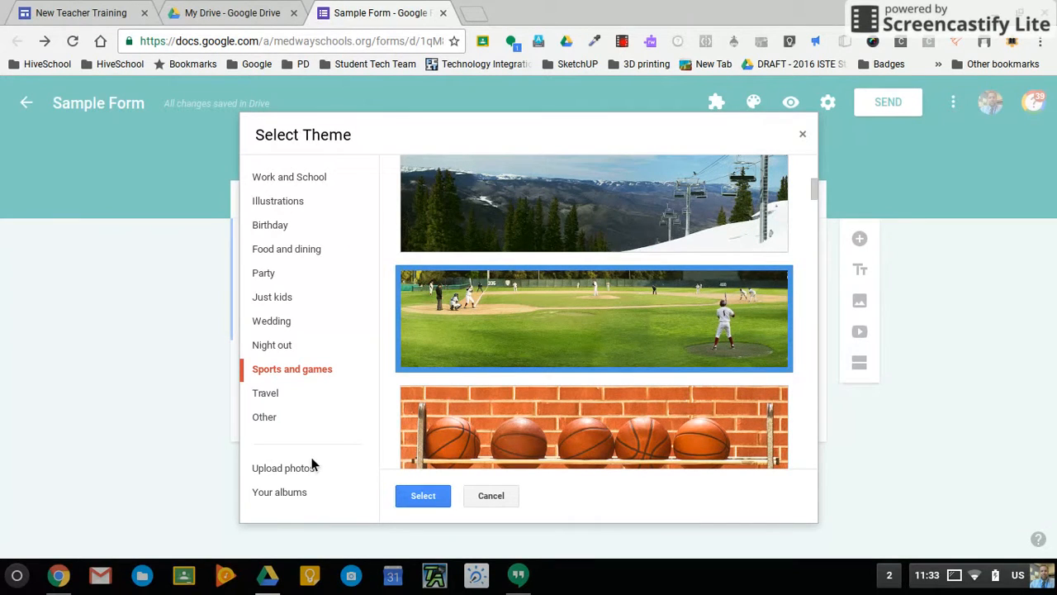
click(438, 501)
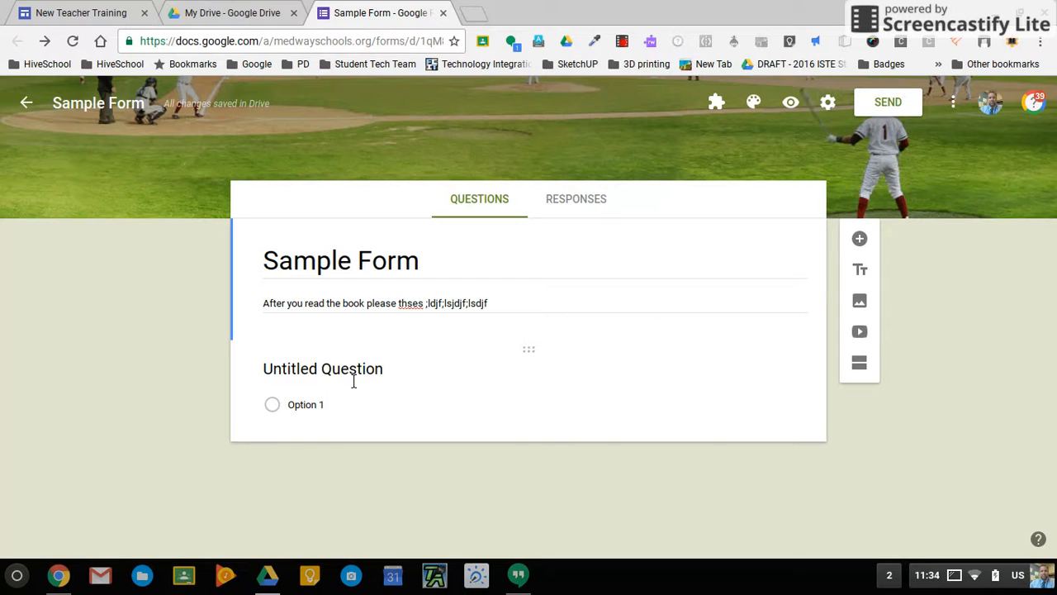
click(384, 374)
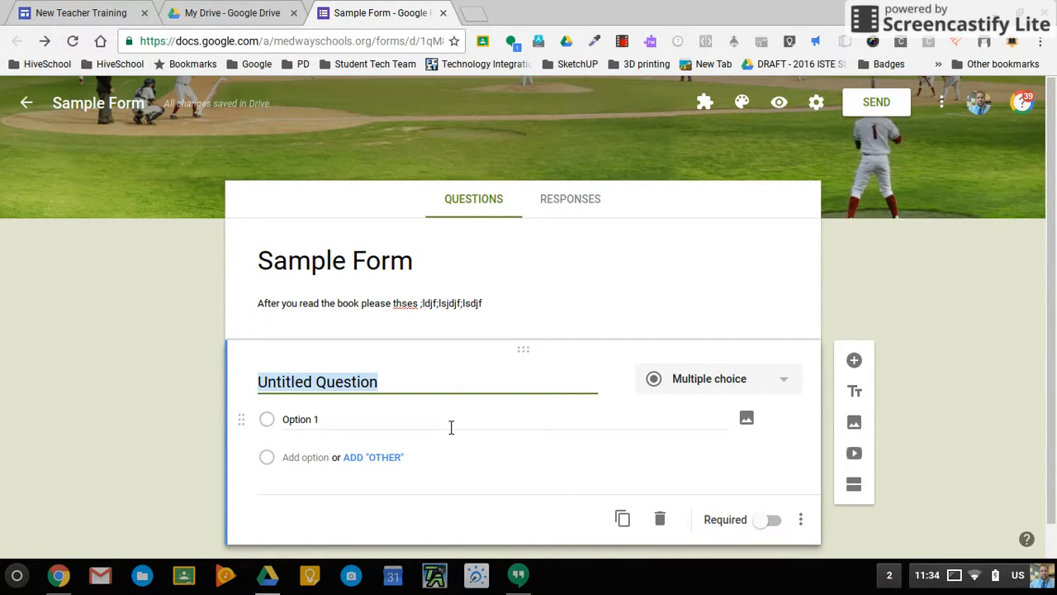
Title the first short-answer question 'First Name'.
text(Nam)
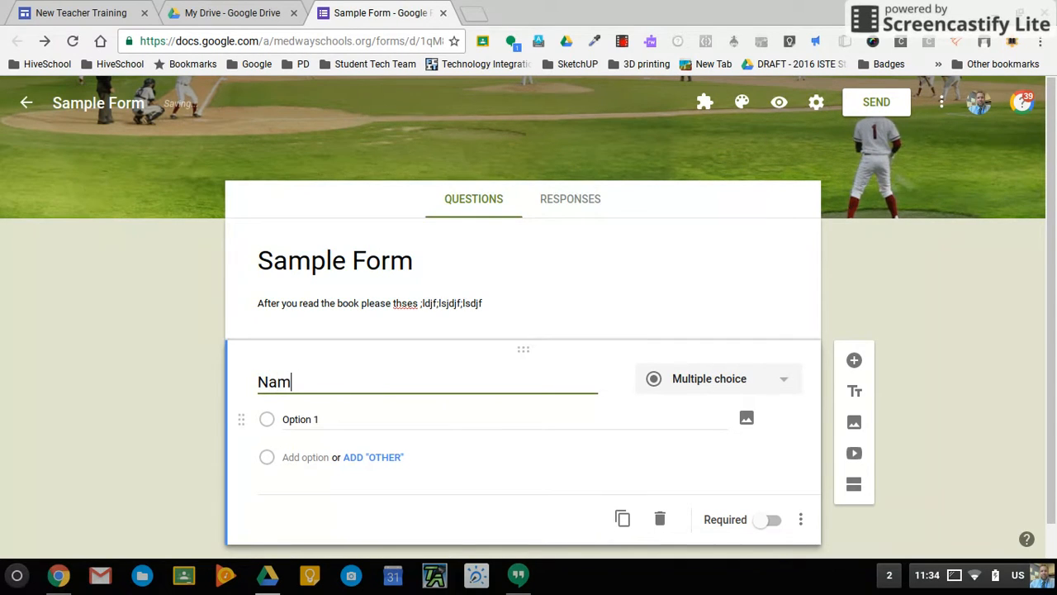
text(e)
key(BackSpace)
key(BackSpace)
key(BackSpace)
key(BackSpace)
text(First)
text(ame)
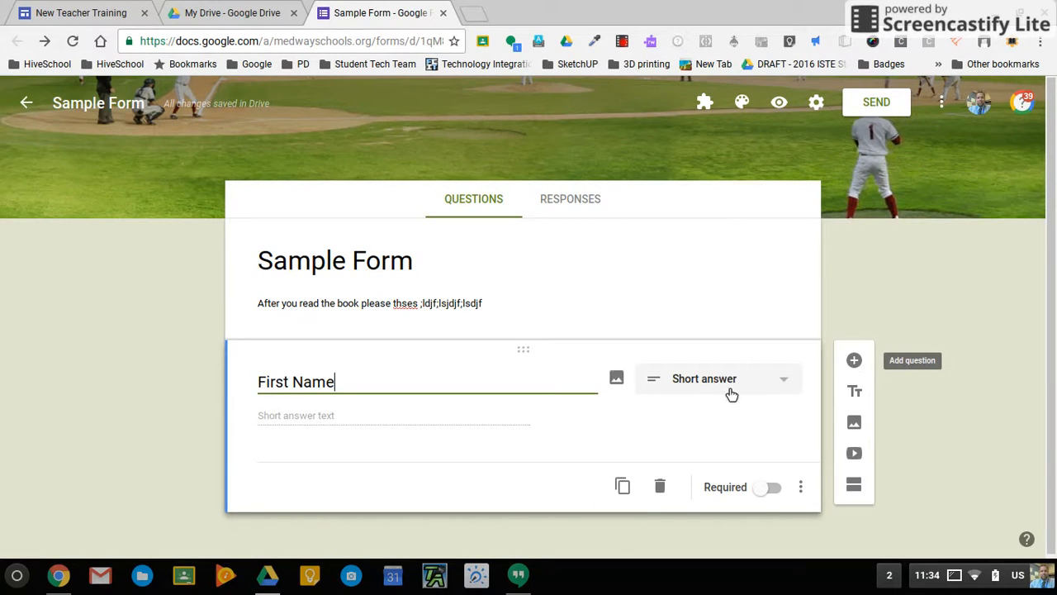
Duplicate the First Name question and rename the copy 'Last Name'.
click(624, 488)
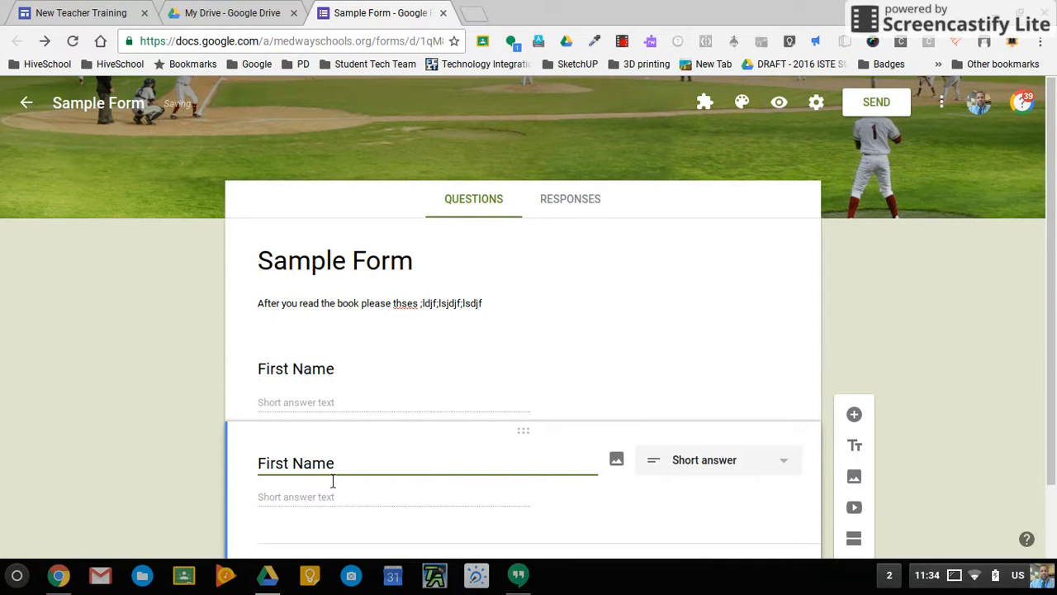
click(295, 465)
key(BackSpace)
key(BackSpace)
key(BackSpace)
key(BackSpace)
key(BackSpace)
key(BackSpace)
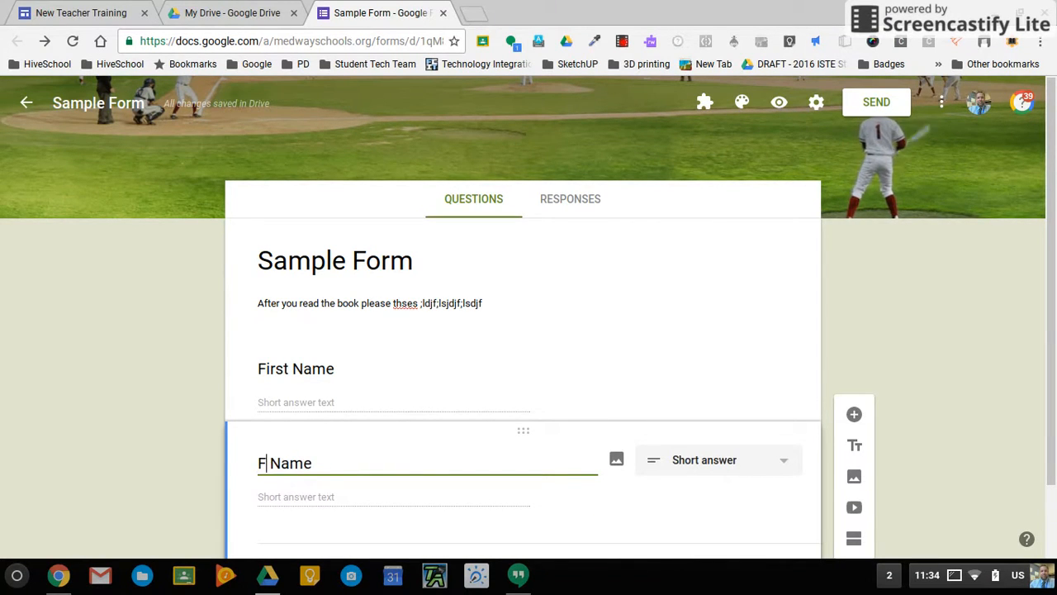
text(Last)
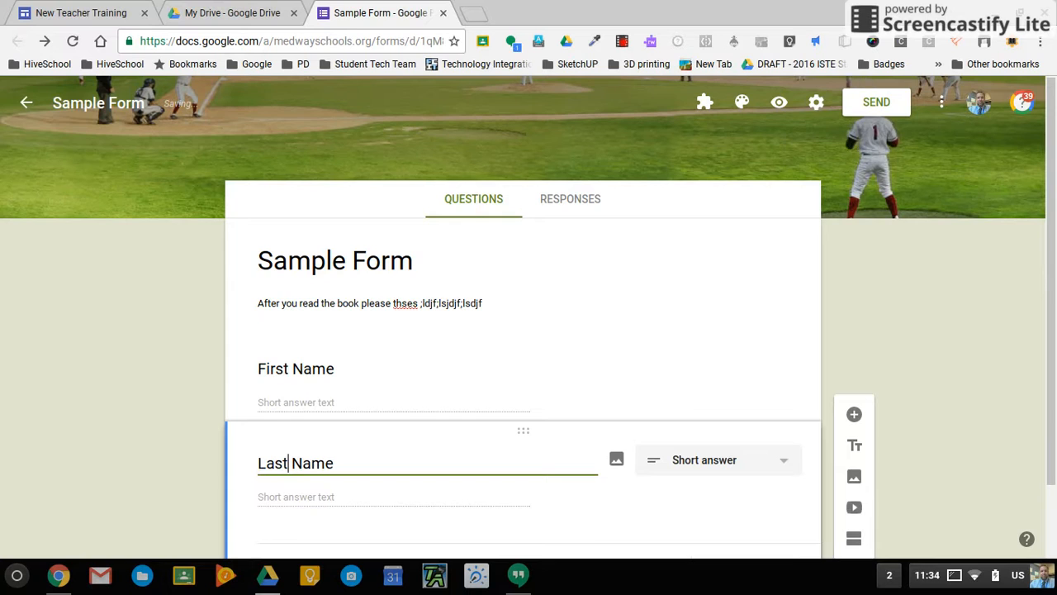
scroll(470, 367, down, 1)
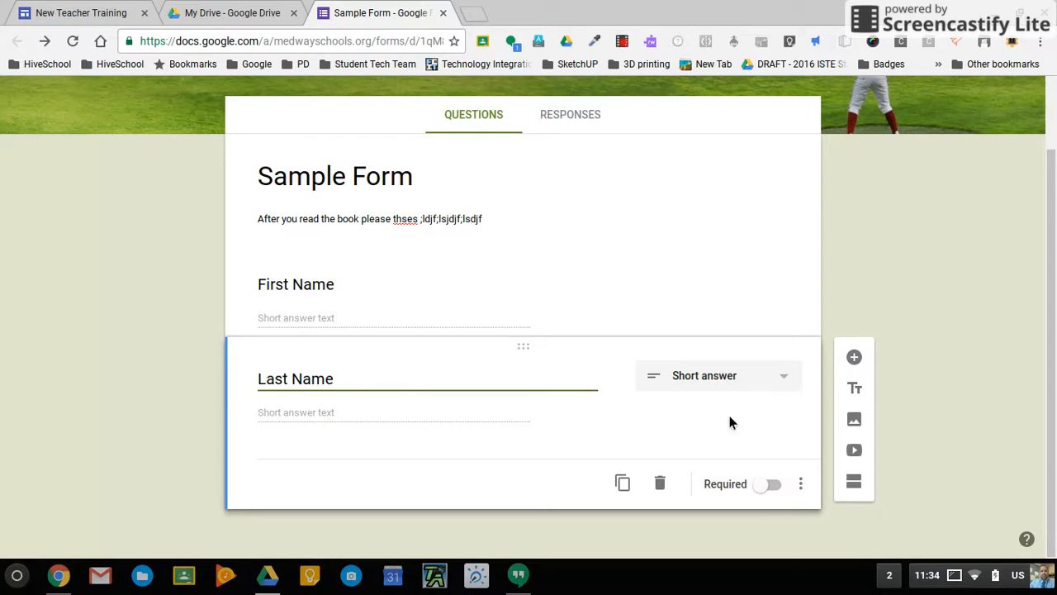
Add a paragraph question 'What is your response to Global Warming?' below Last Name.
click(856, 361)
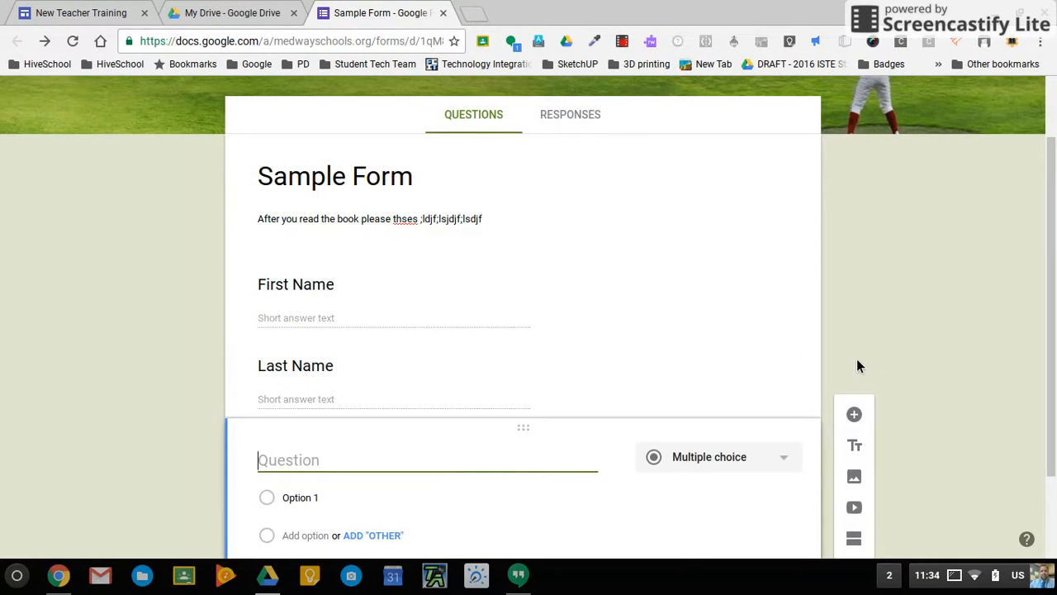
scroll(659, 530, down, 2)
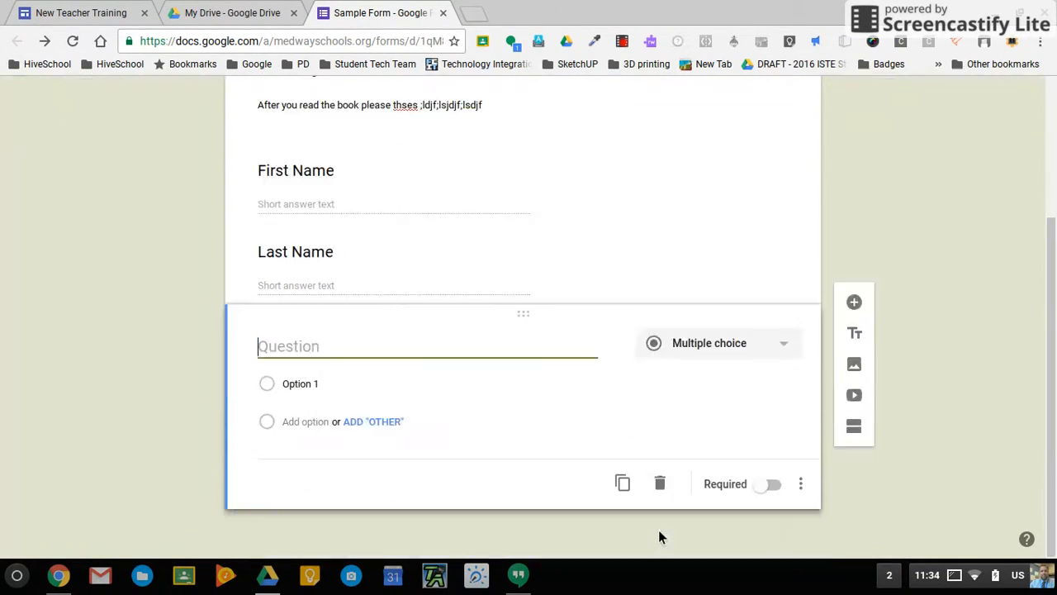
click(786, 347)
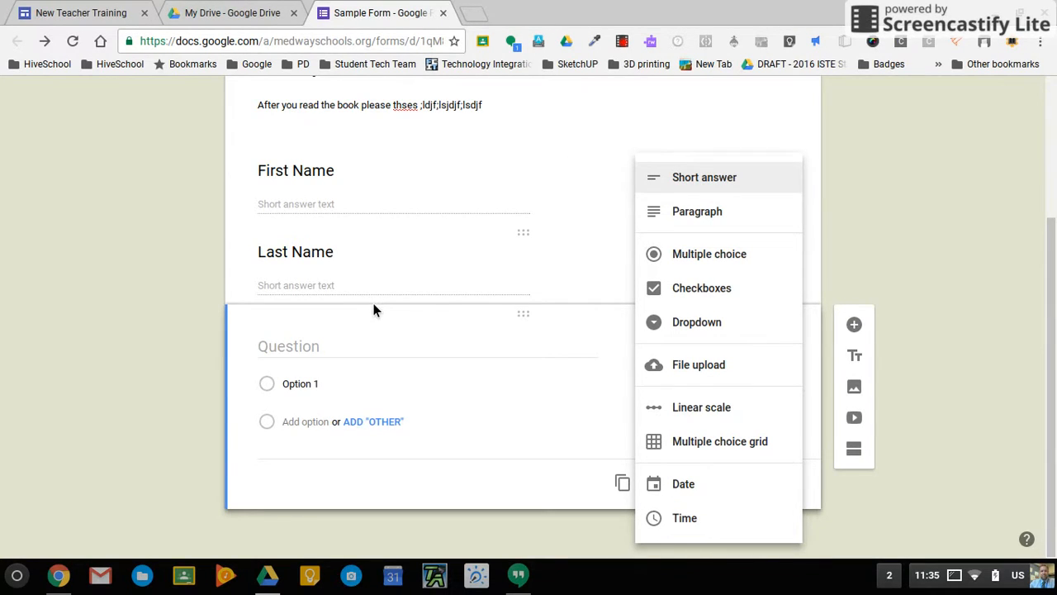
click(703, 214)
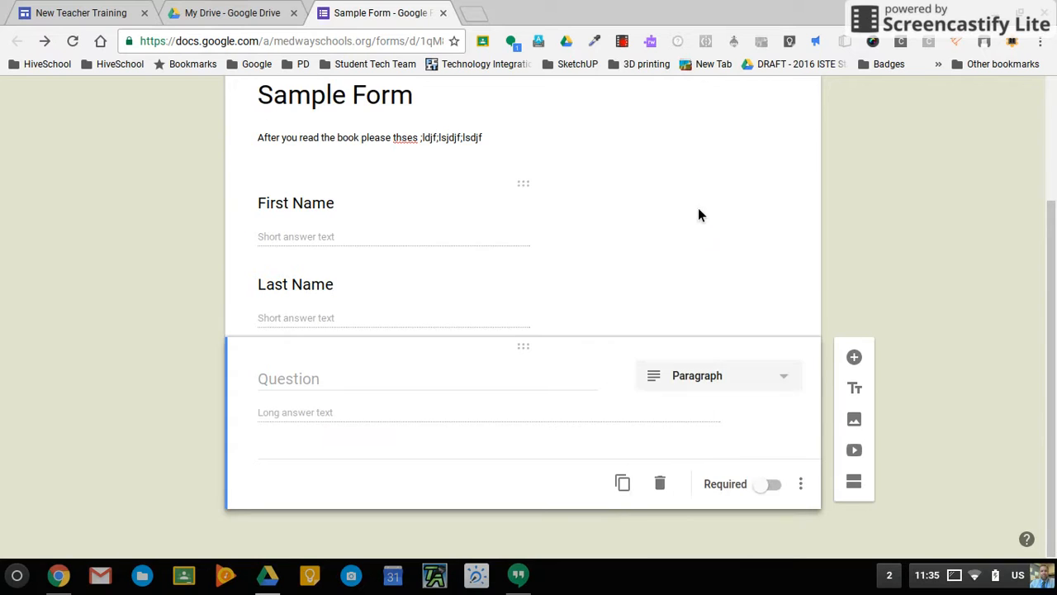
click(342, 384)
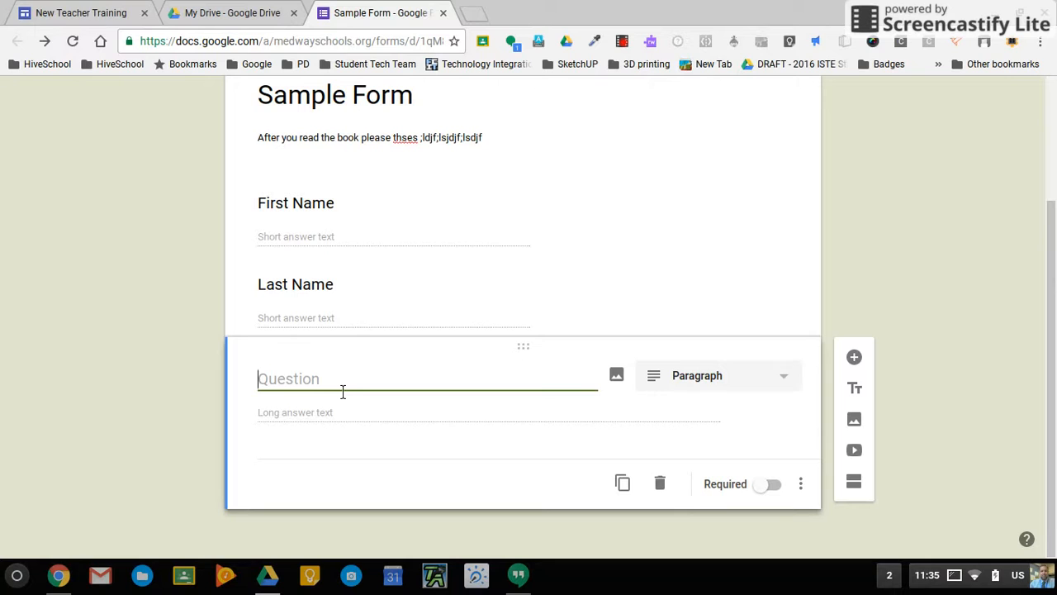
text(What is your res)
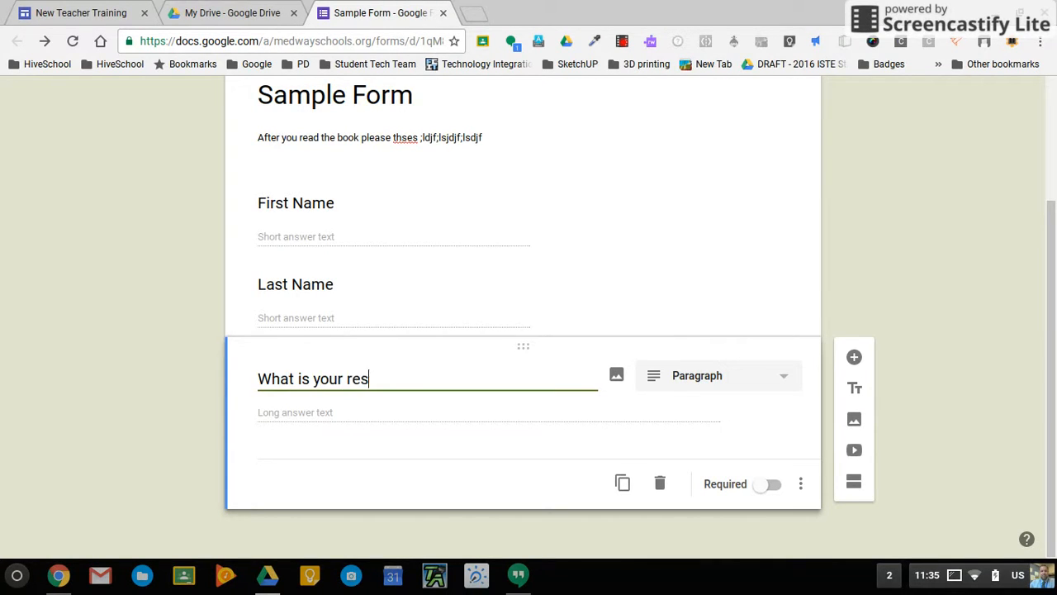
text(ponse to Global)
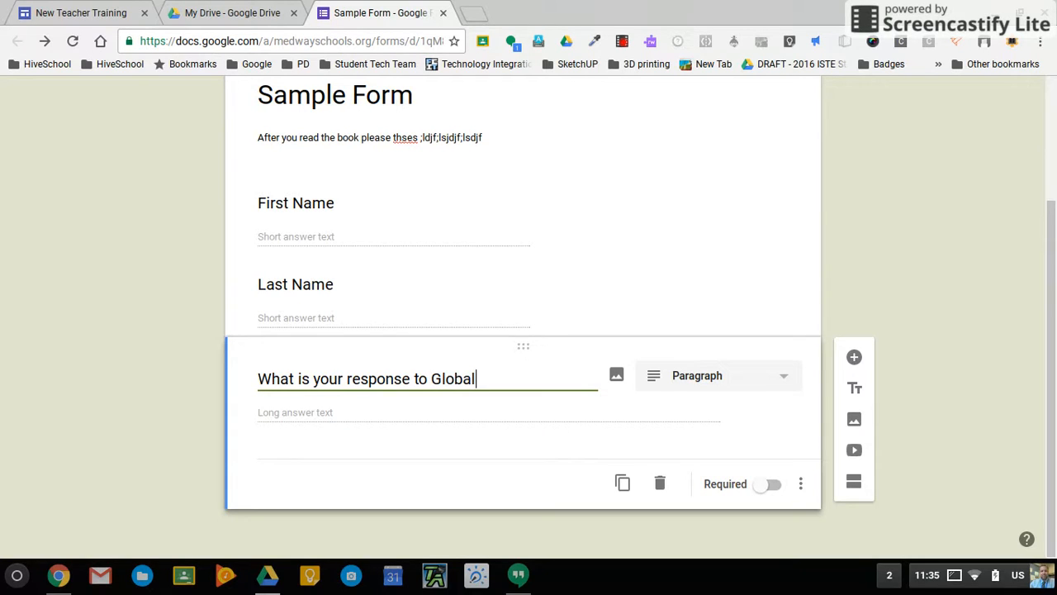
text( Warming)
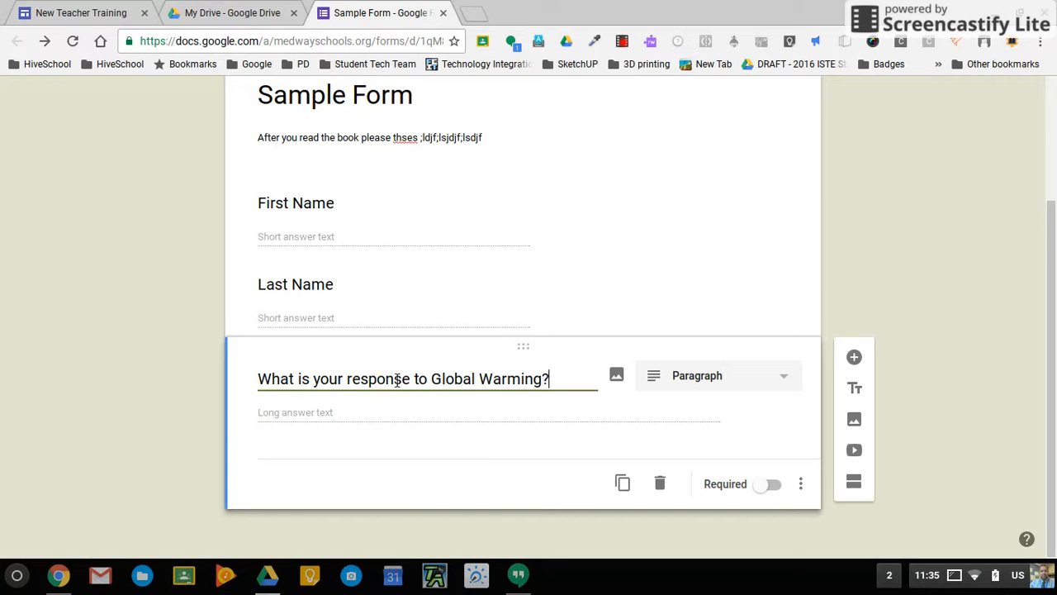
text(?)
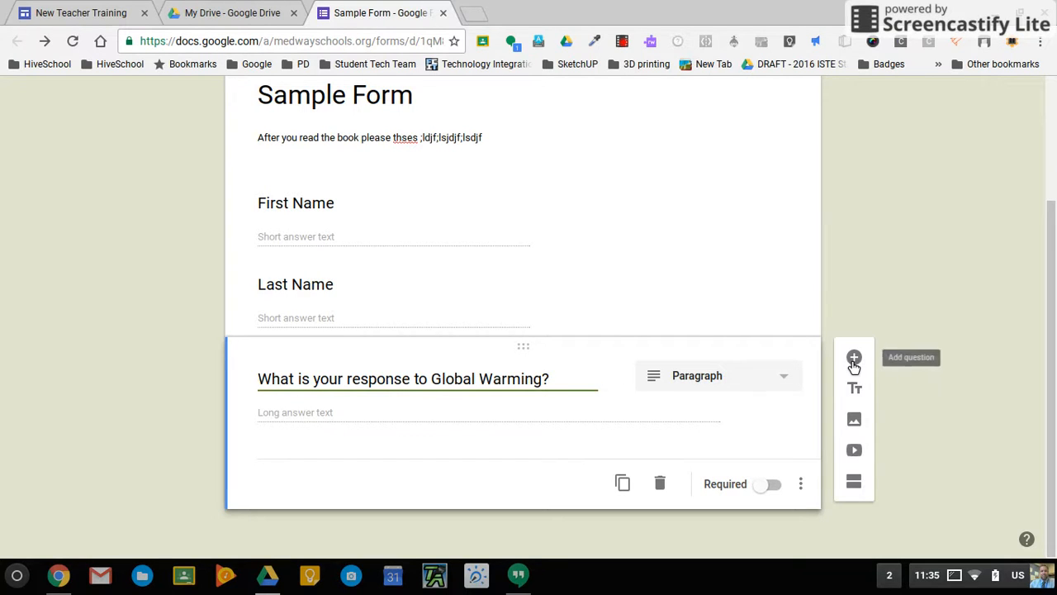
click(854, 357)
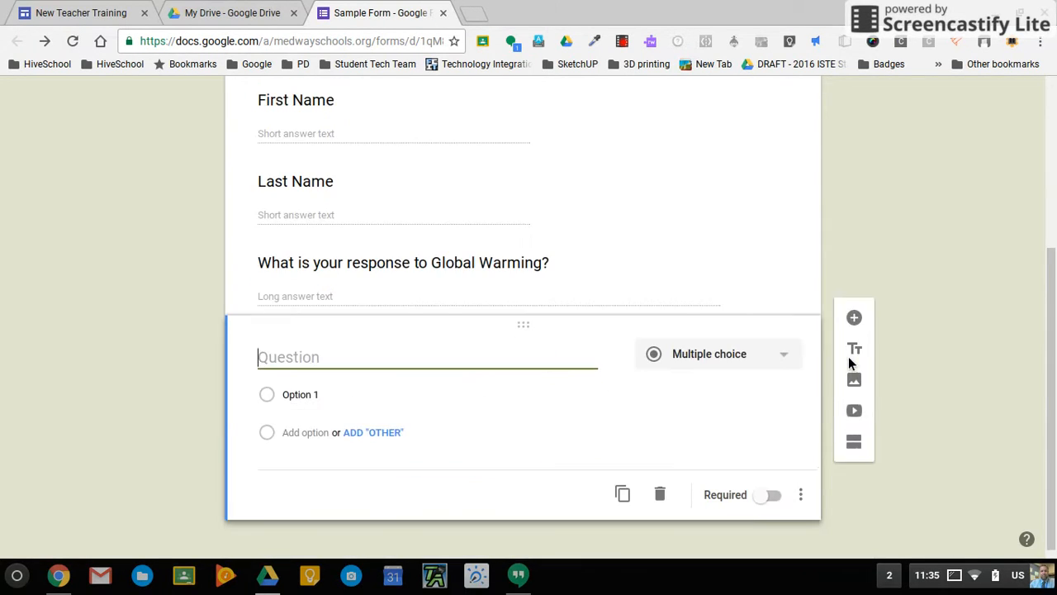
Make the new question multiple choice, titled 'What is your favorite color?'.
click(788, 348)
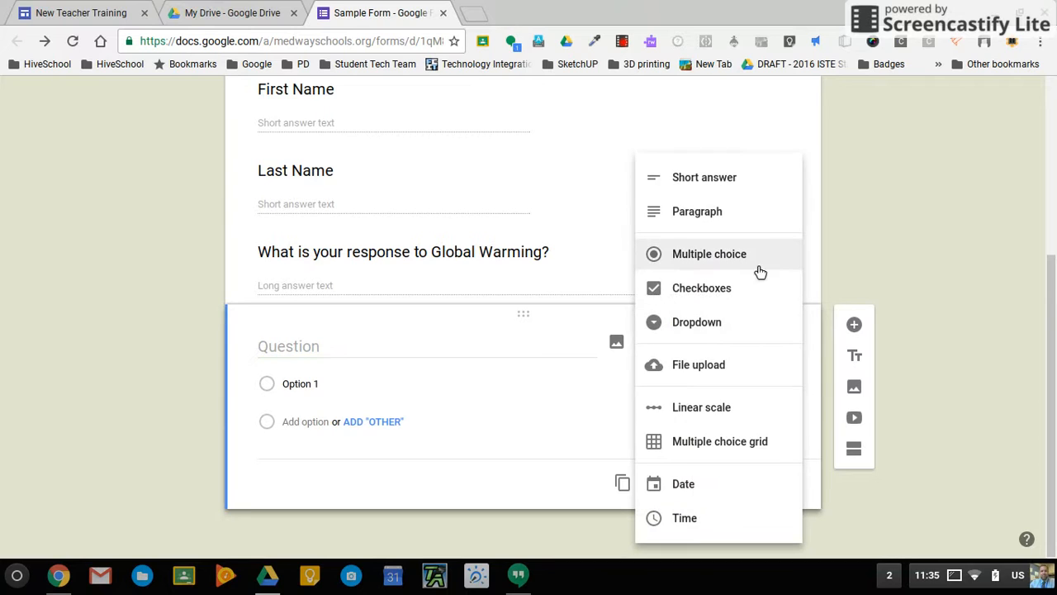
click(749, 257)
click(382, 347)
text(What is your)
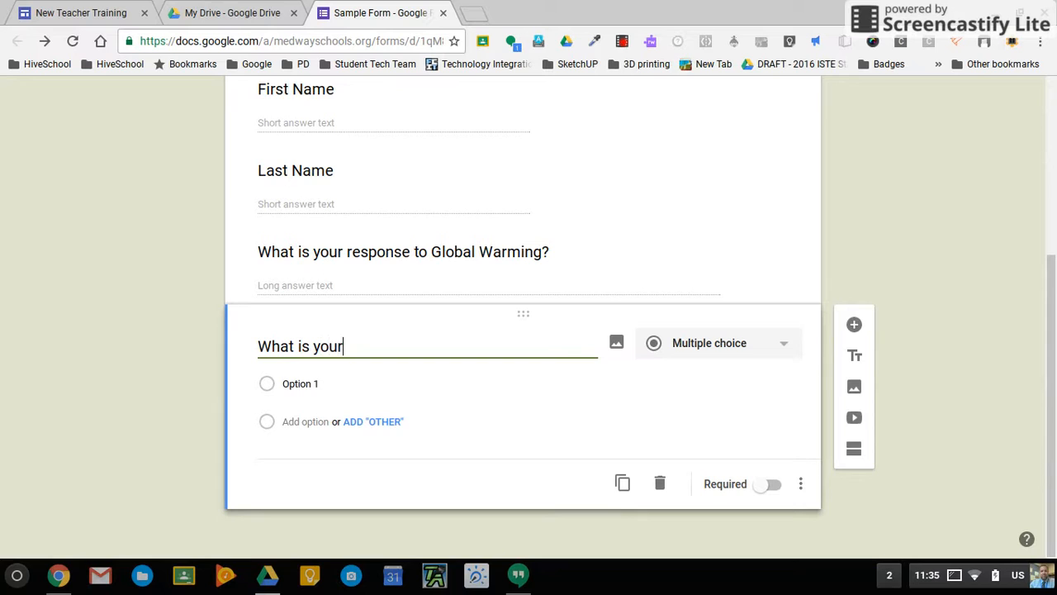
text( favorite color?)
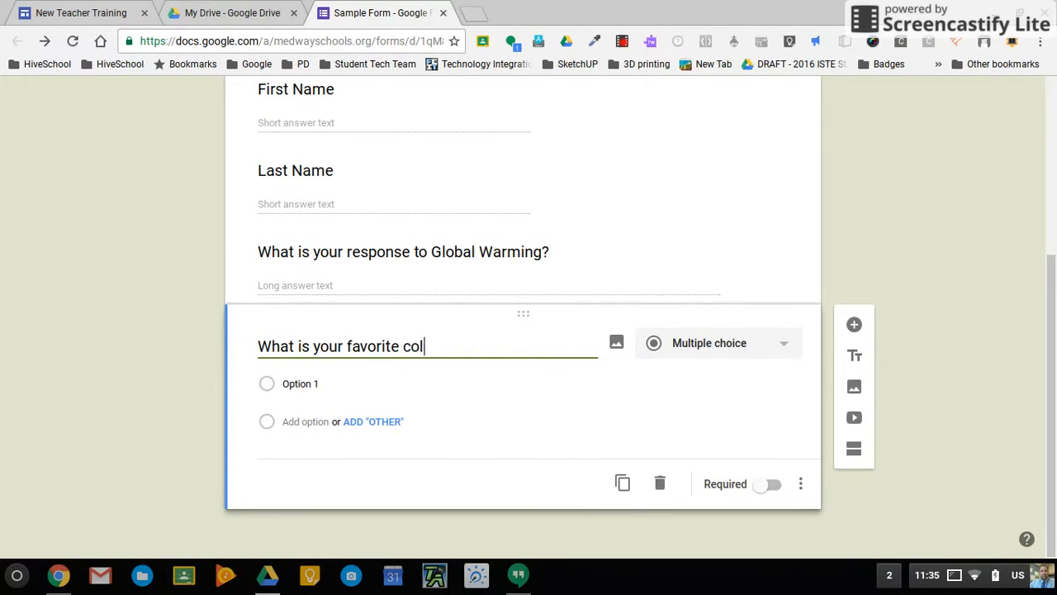
Give the color question the choices Blue, Red, Yellow and an Other option.
click(304, 397)
text(Blue)
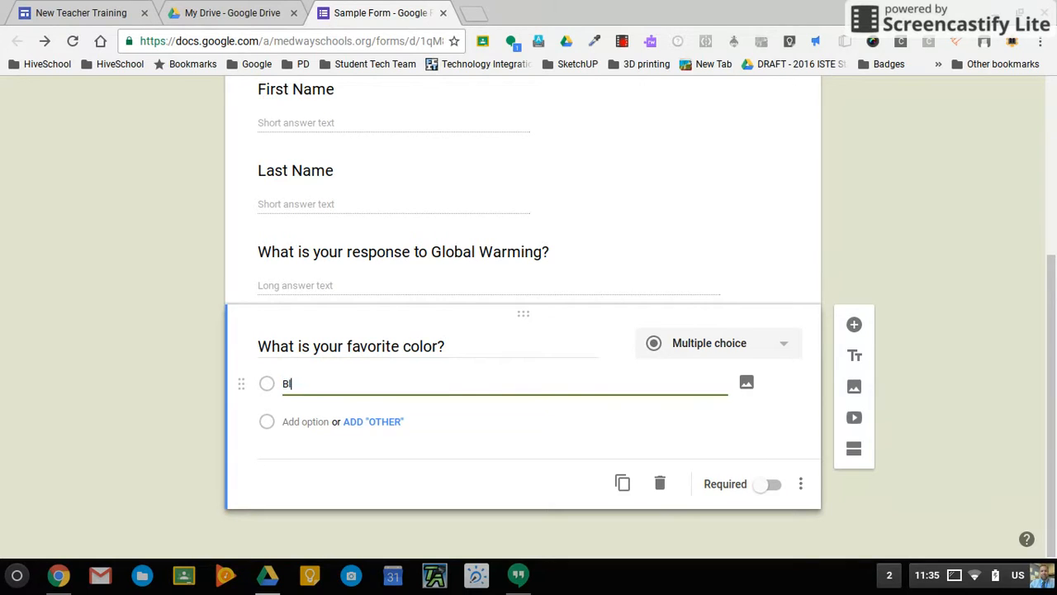
click(304, 433)
text(Red)
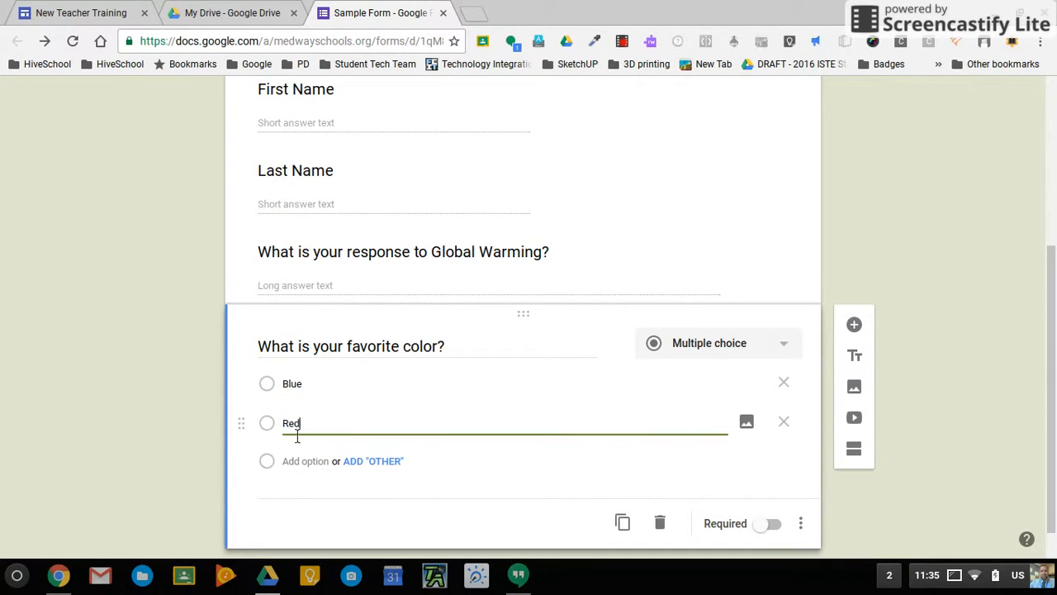
click(309, 471)
text(Yellow)
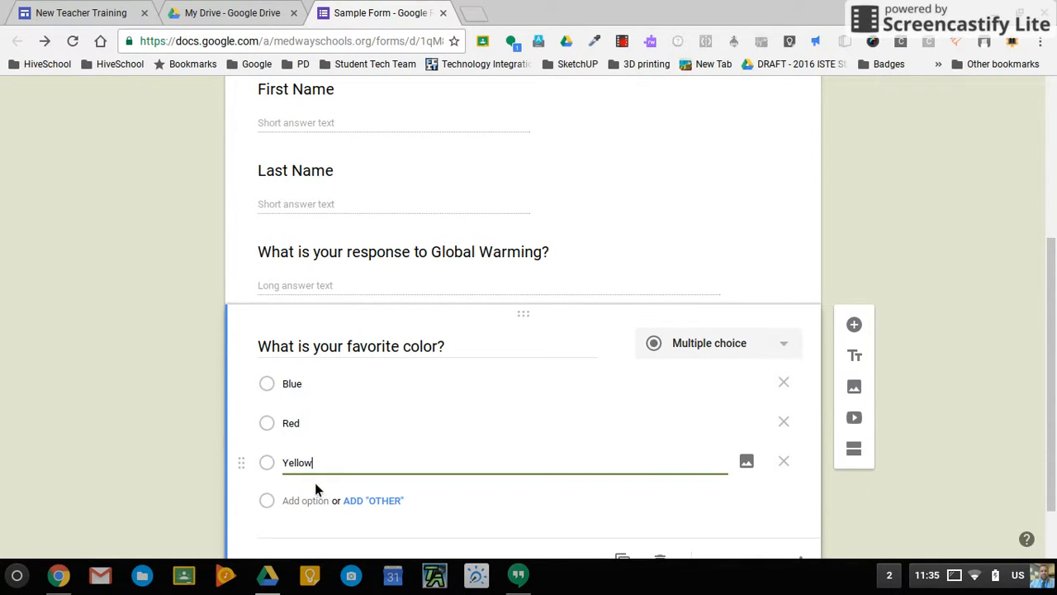
scroll(444, 499, down, 1)
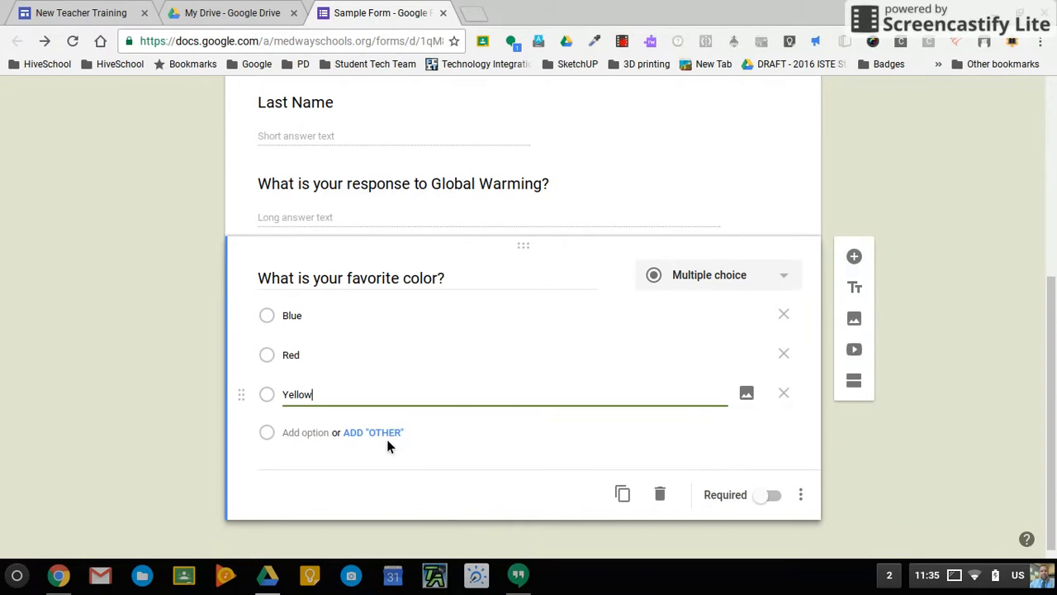
click(376, 432)
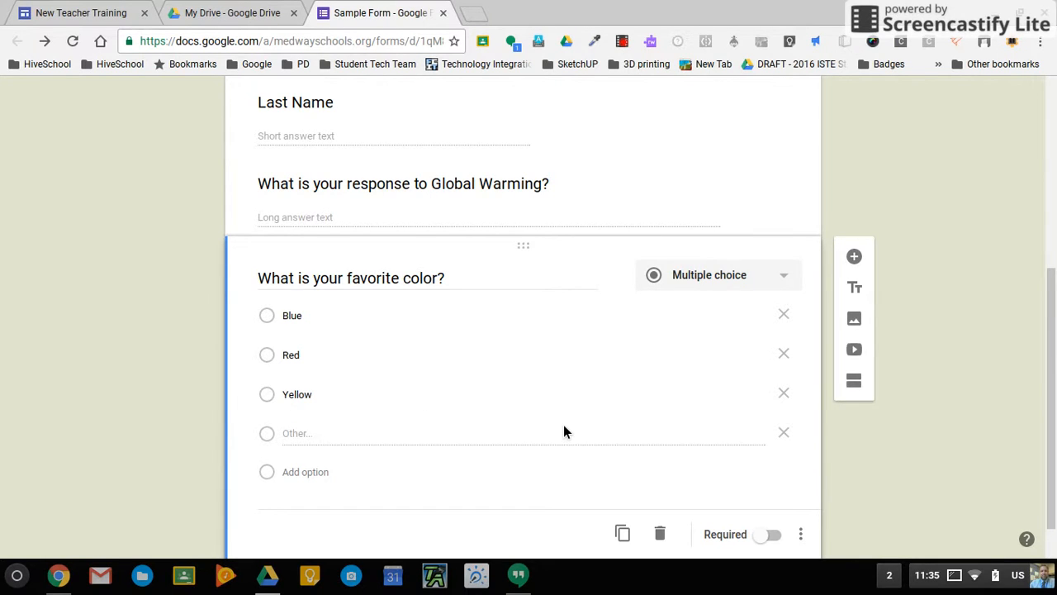
scroll(563, 429, down, 1)
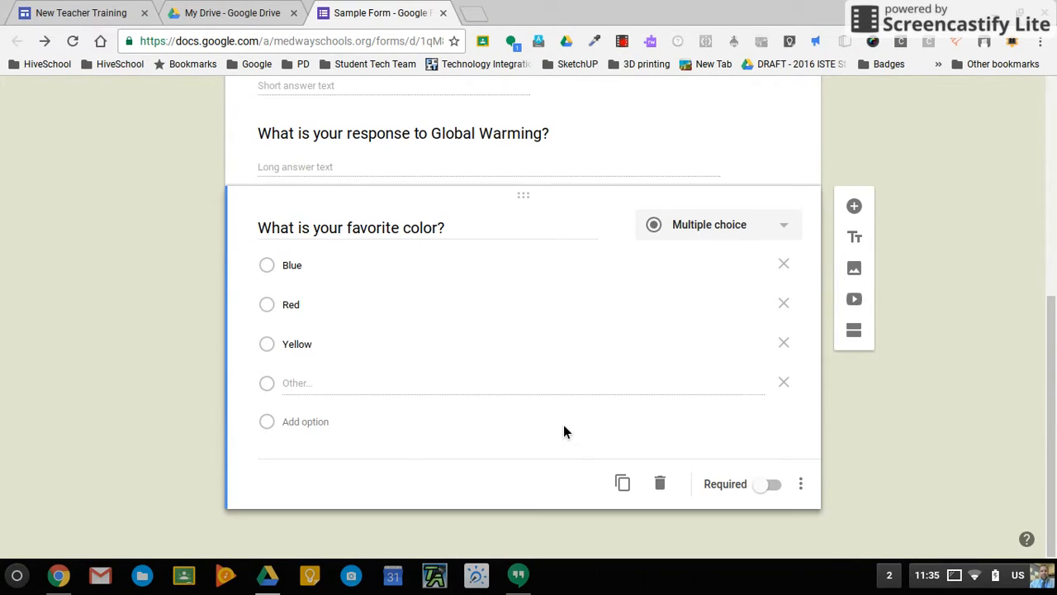
click(855, 208)
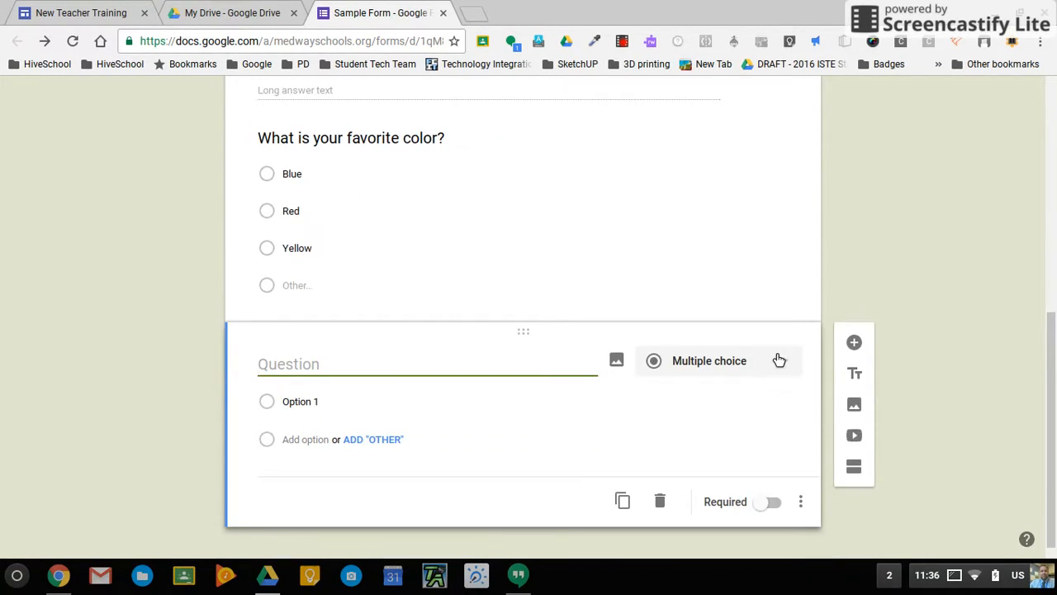
Make the new question a checkbox question titled 'Which sports do you play?'.
click(779, 360)
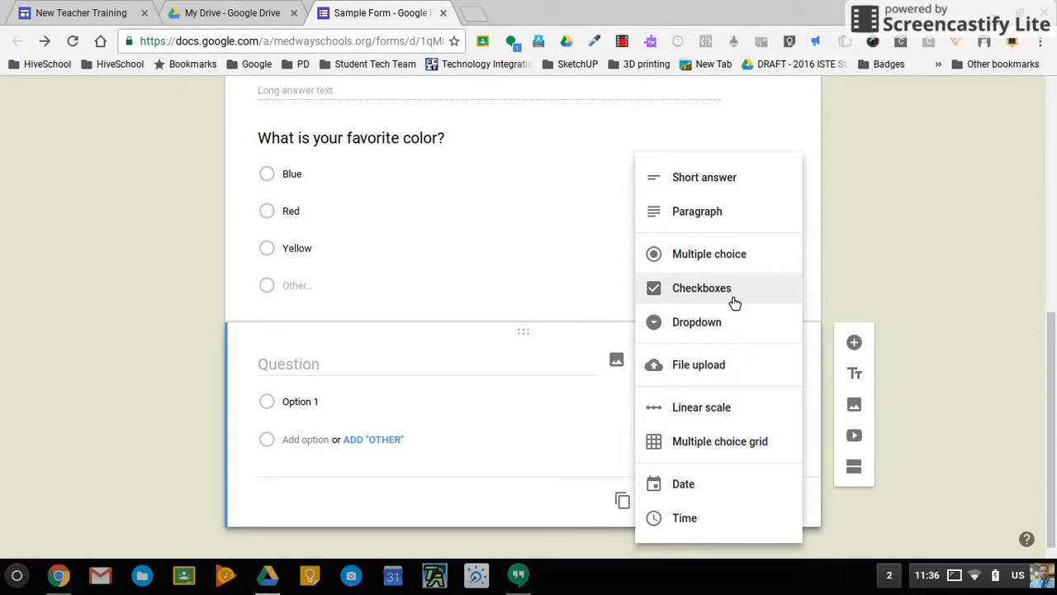
click(734, 303)
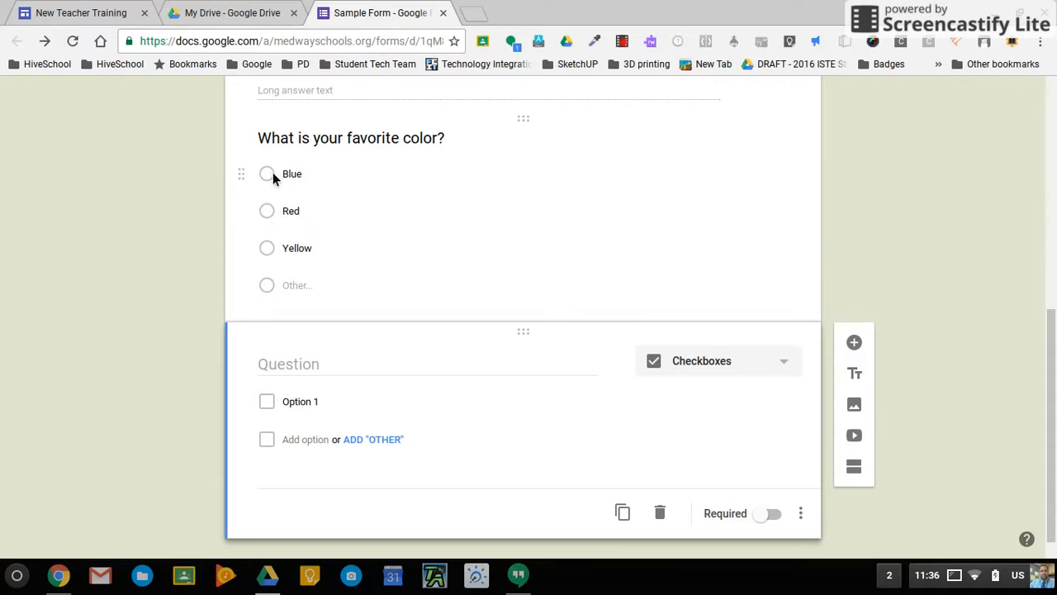
click(291, 374)
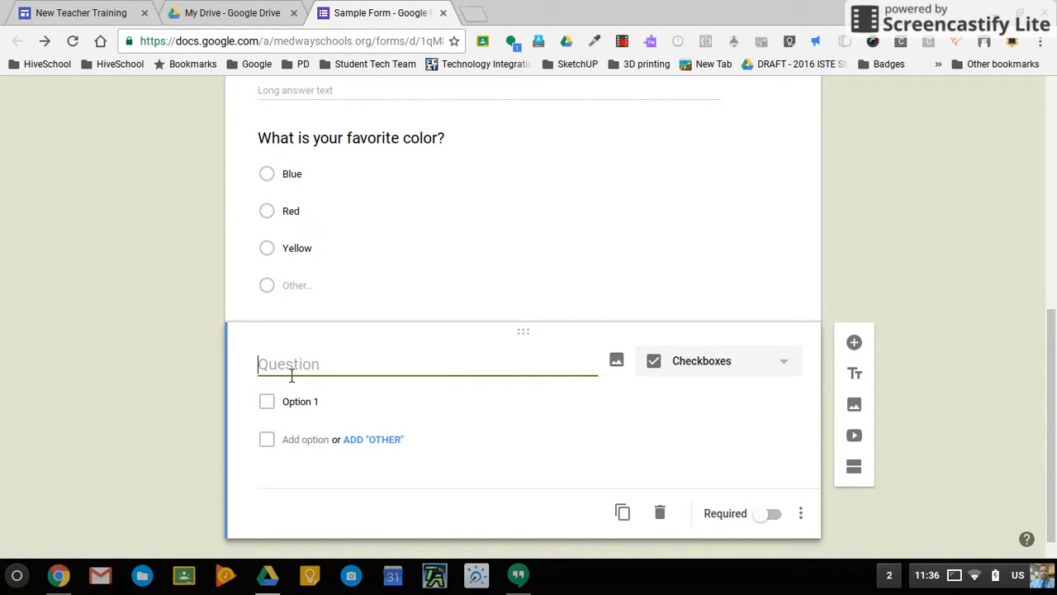
text(Which sports do you play?)
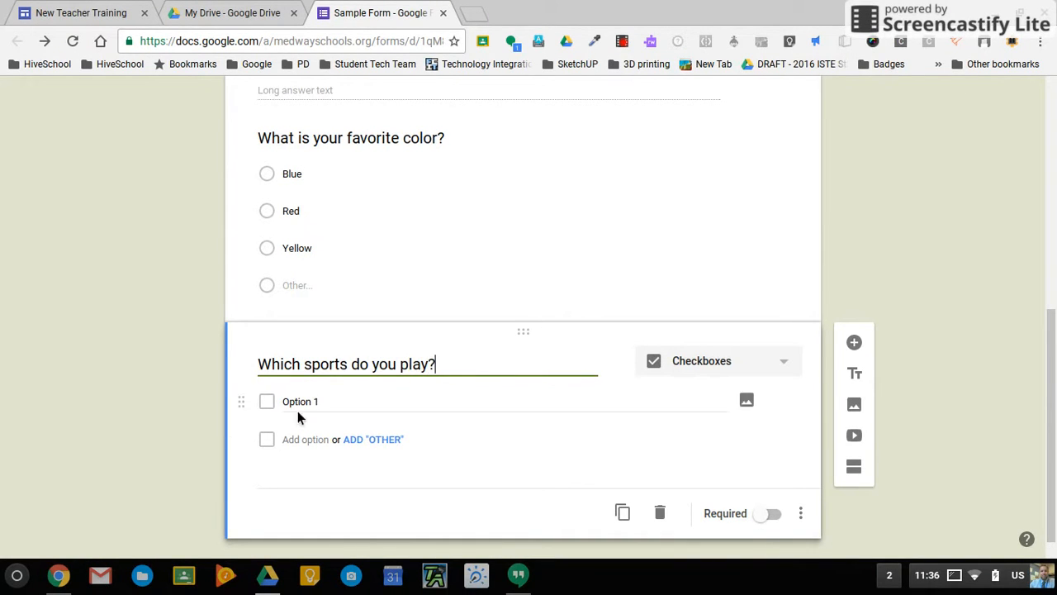
Enter Baseball as the first choice, closing an accidentally opened app search.
click(330, 408)
text(B)
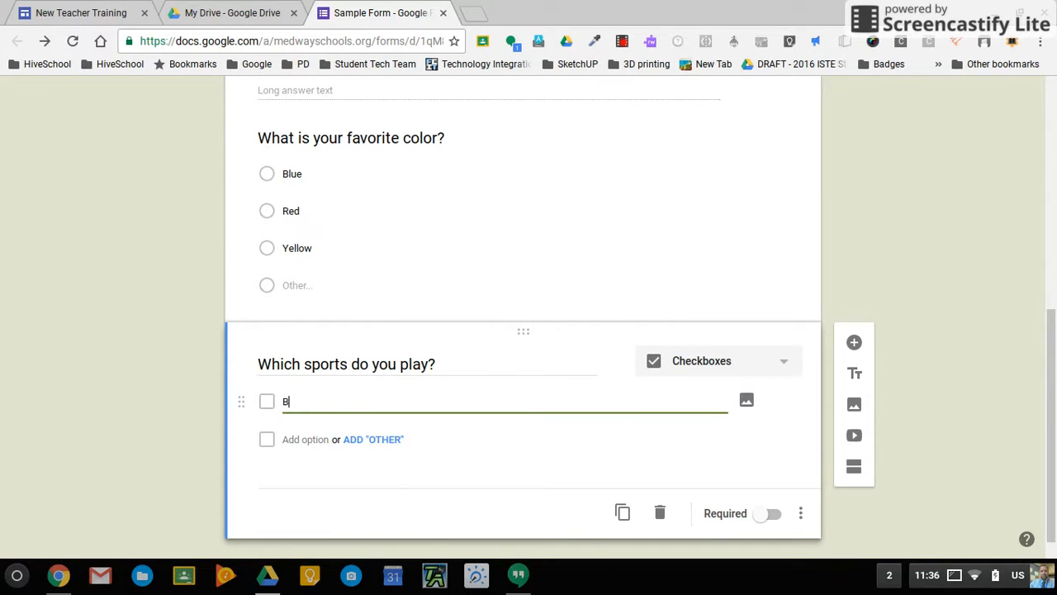
key(super)
text(s)
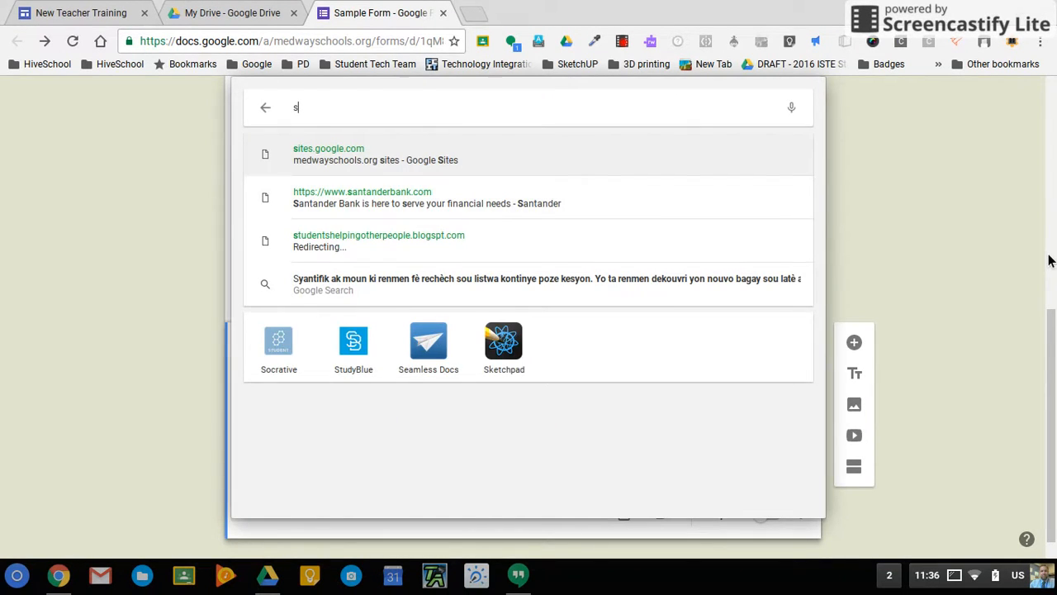
click(1050, 260)
scroll(428, 408, down, 4)
scroll(428, 408, down, 2)
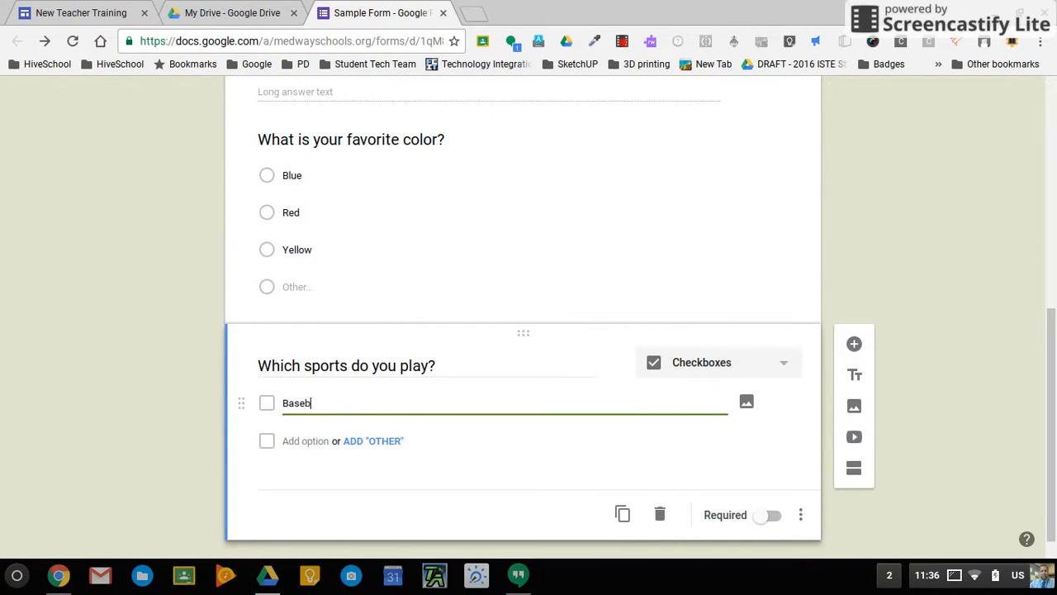
key(Tab)
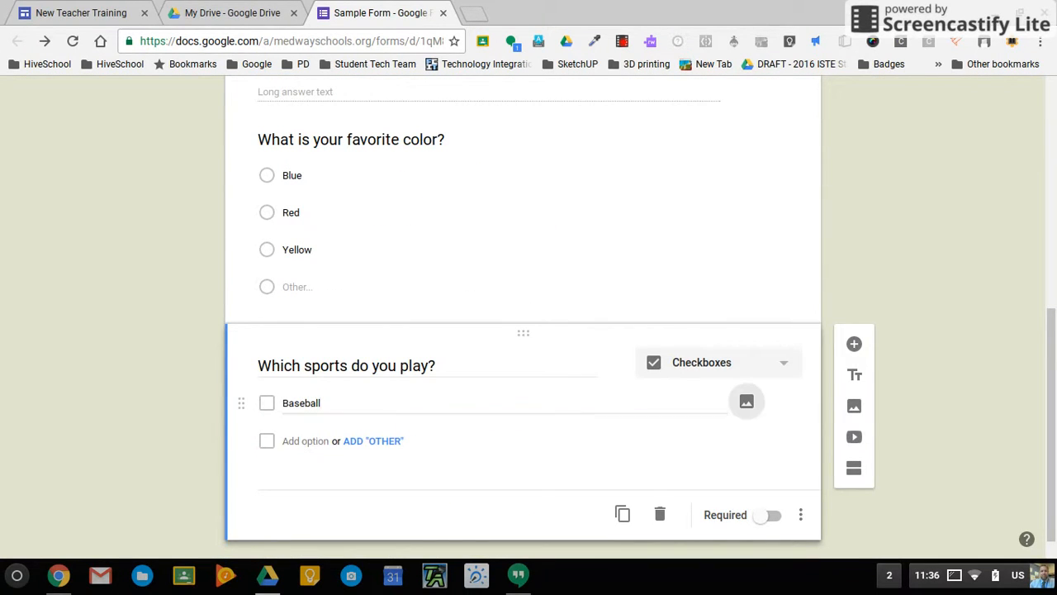
Add Football, Dance, Soccer and an Other write-in choice to the sports question.
click(310, 446)
text(Football)
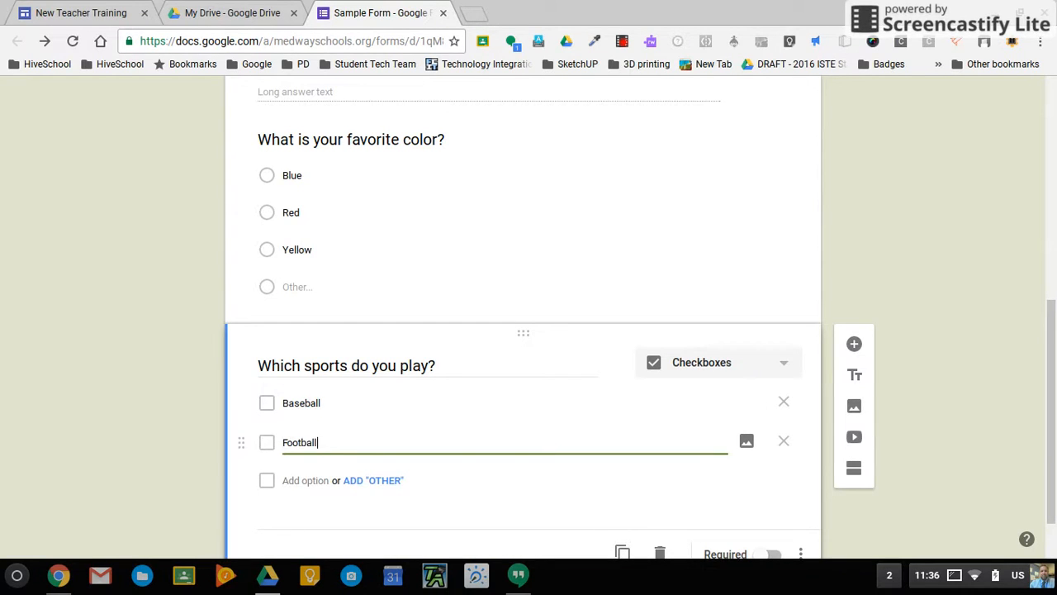
click(304, 482)
text(D)
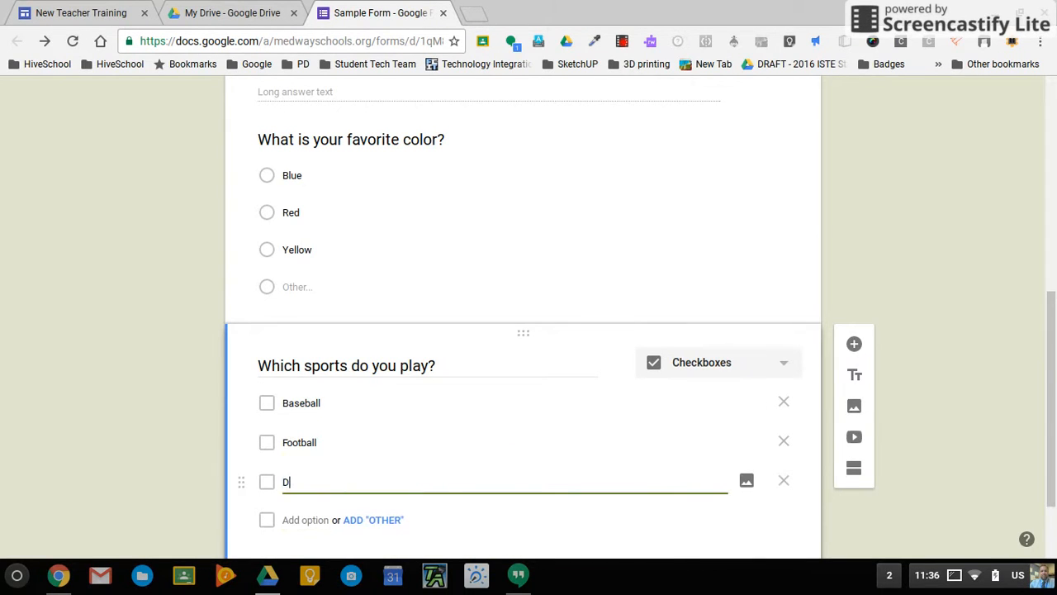
text(ance)
click(299, 520)
text(Soccer)
scroll(339, 500, down, 1)
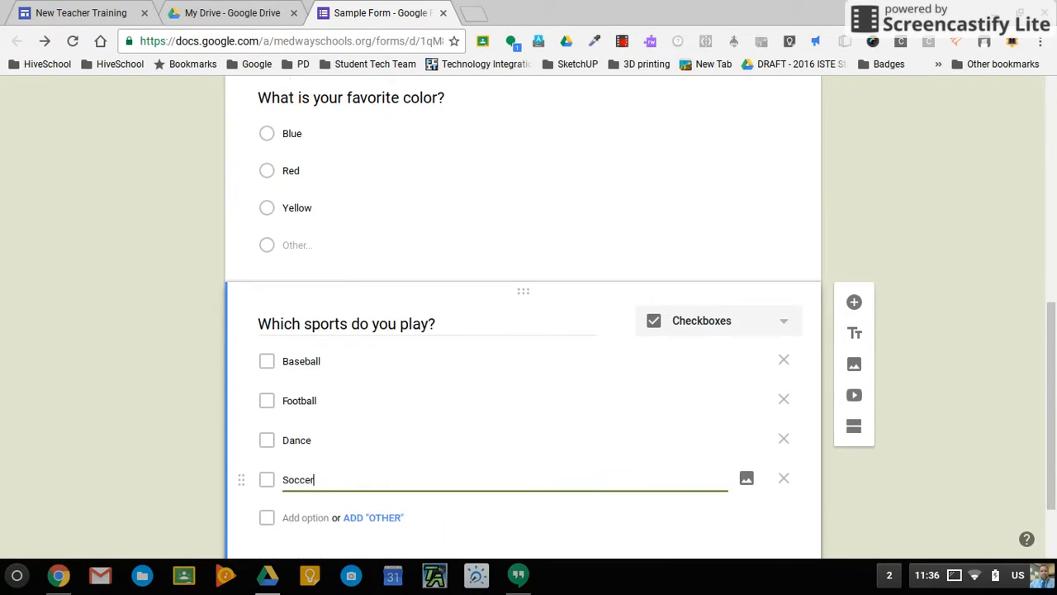
click(397, 471)
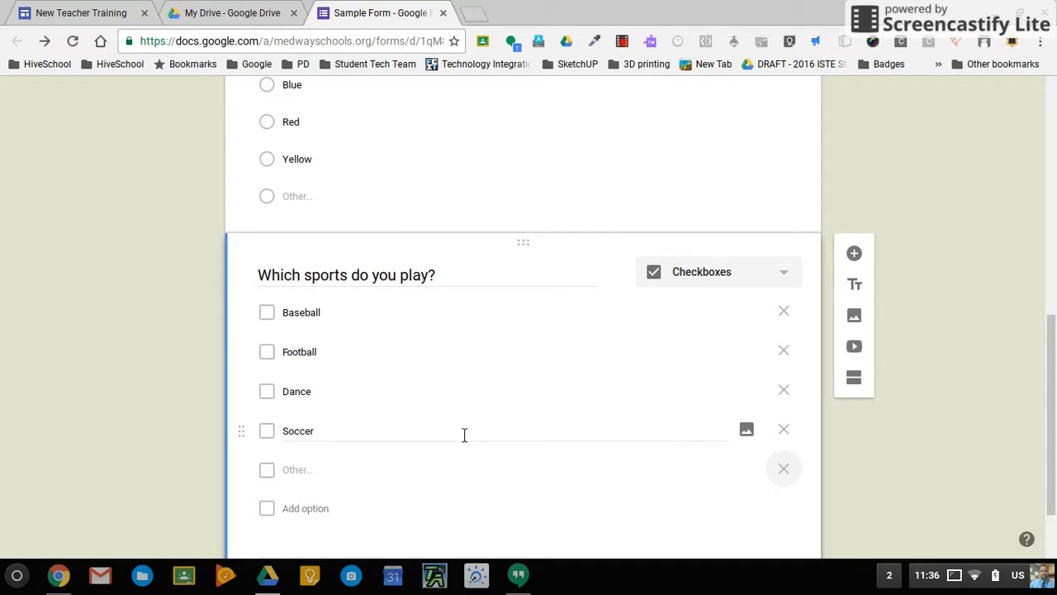
scroll(495, 454, down, 1)
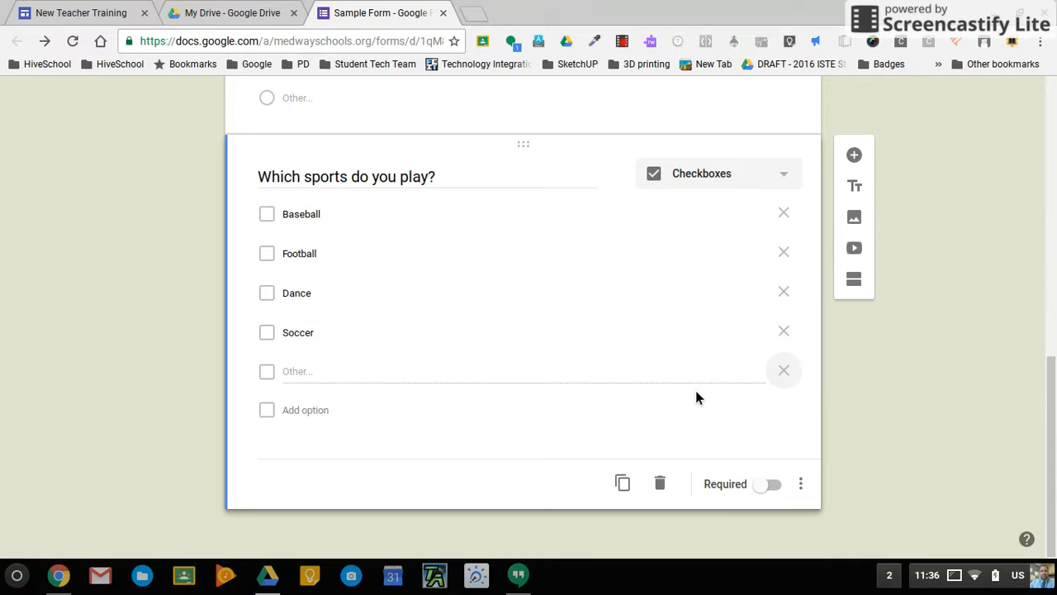
scroll(695, 397, up, 1)
scroll(695, 398, up, 4)
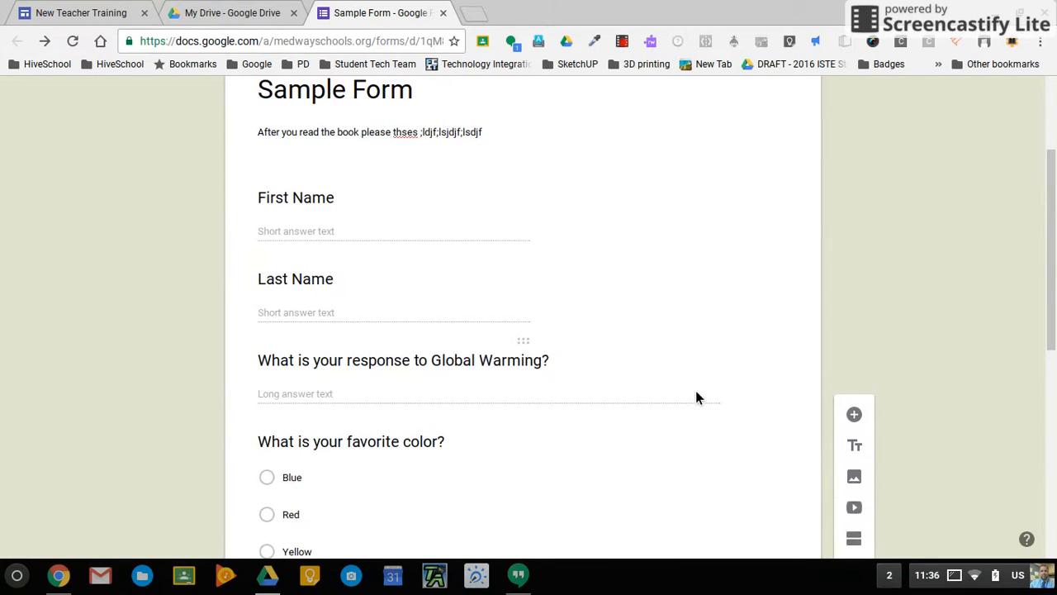
Make the First Name, Last Name and Global Warming questions required.
scroll(404, 339, up, 1)
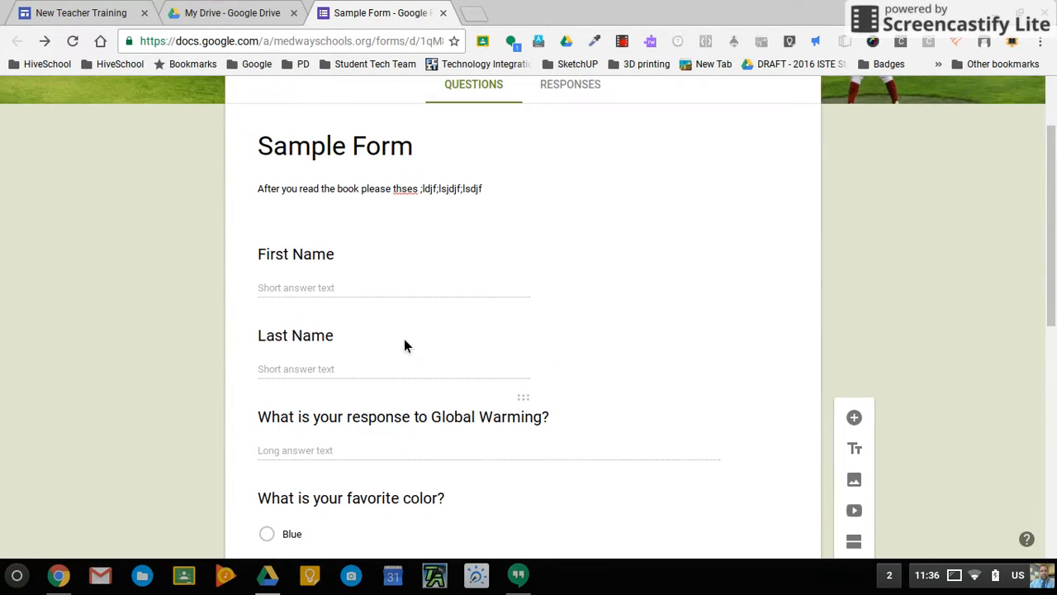
click(397, 280)
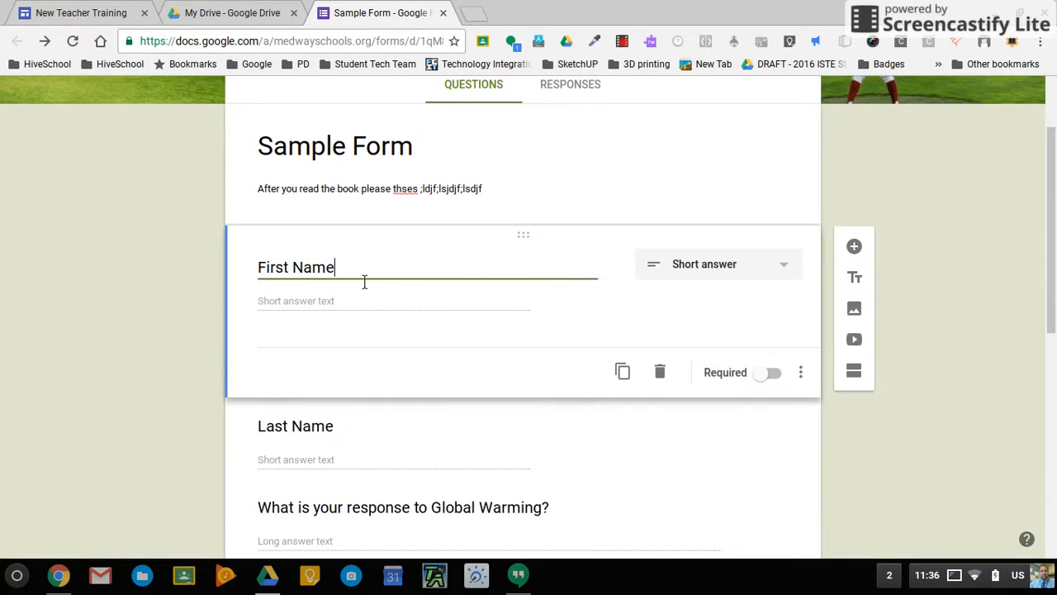
click(769, 376)
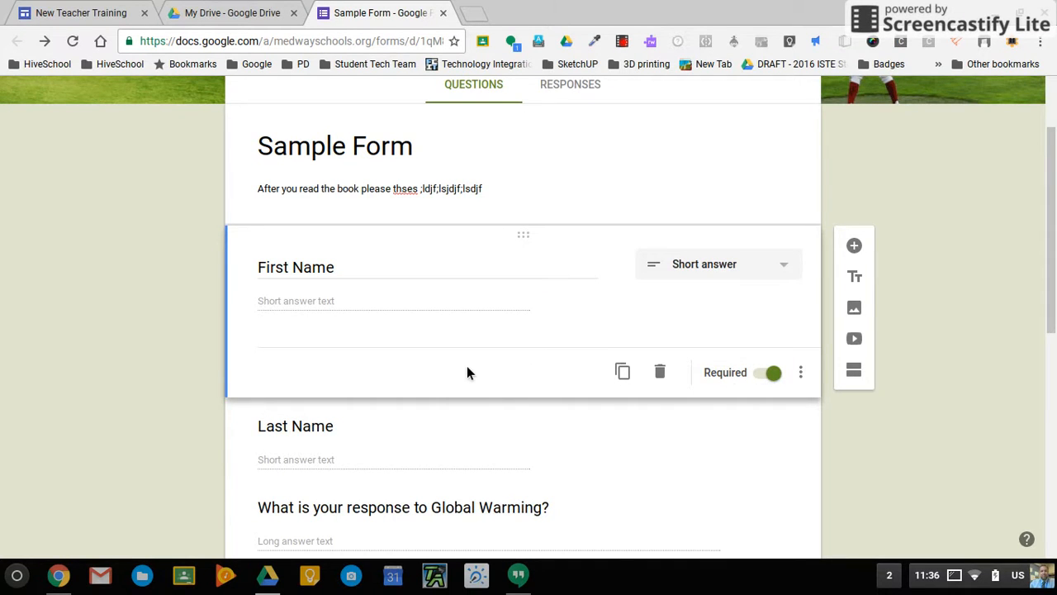
scroll(461, 365, down, 2)
click(436, 332)
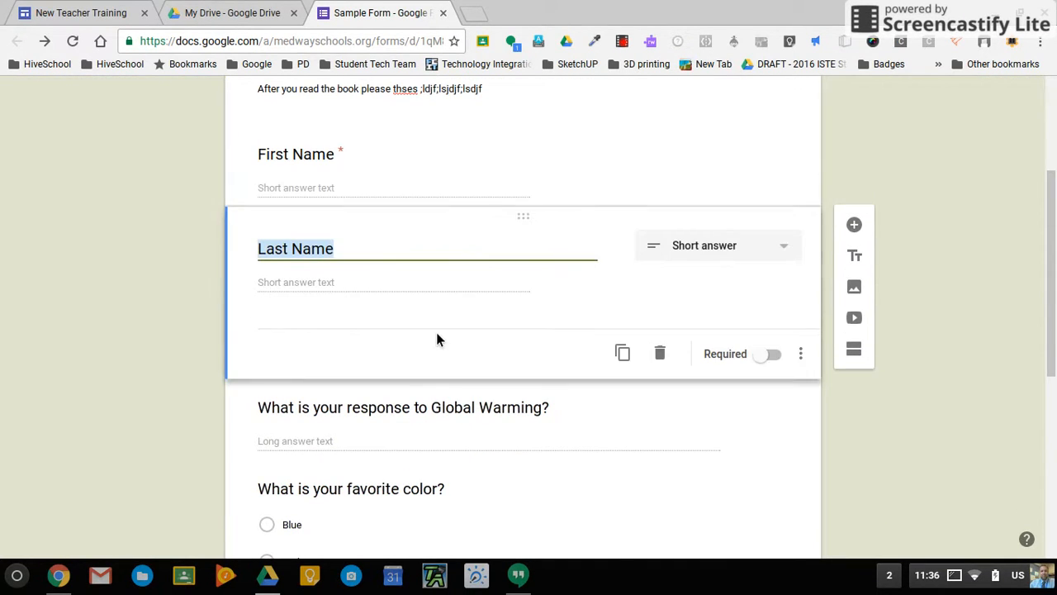
click(770, 357)
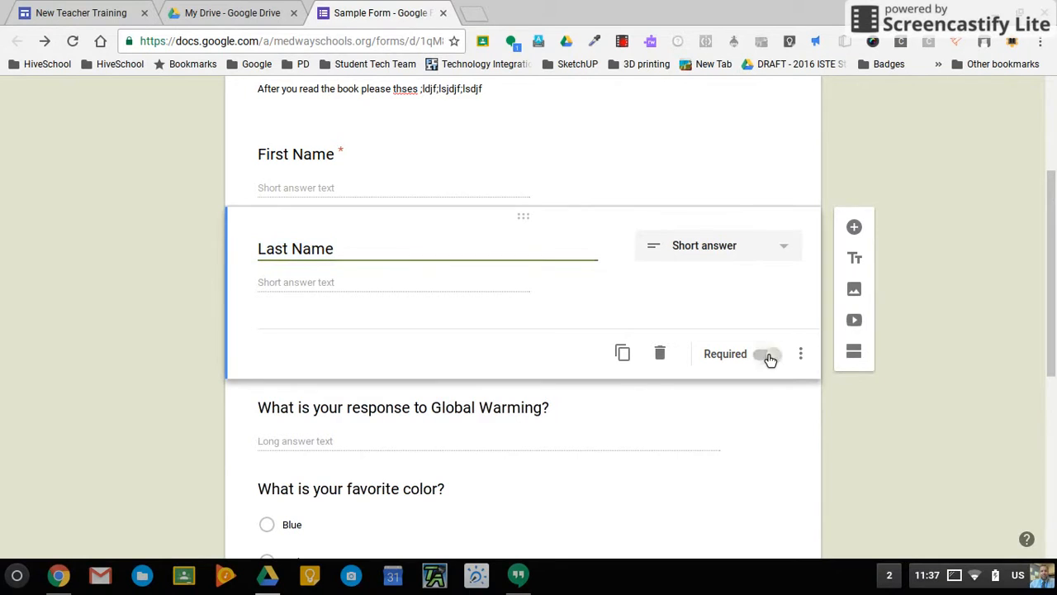
scroll(421, 352, down, 2)
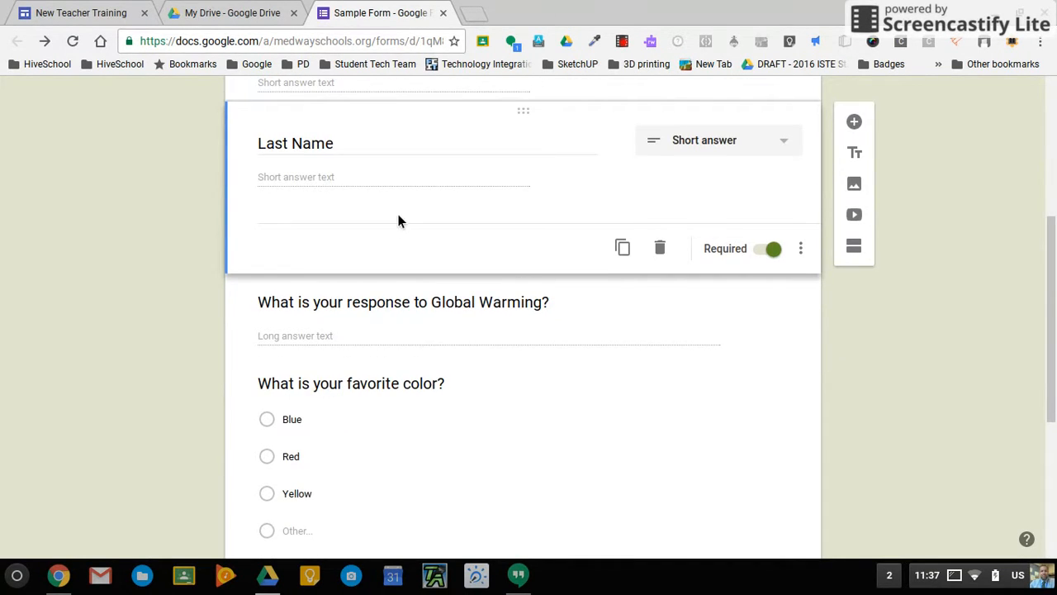
click(595, 322)
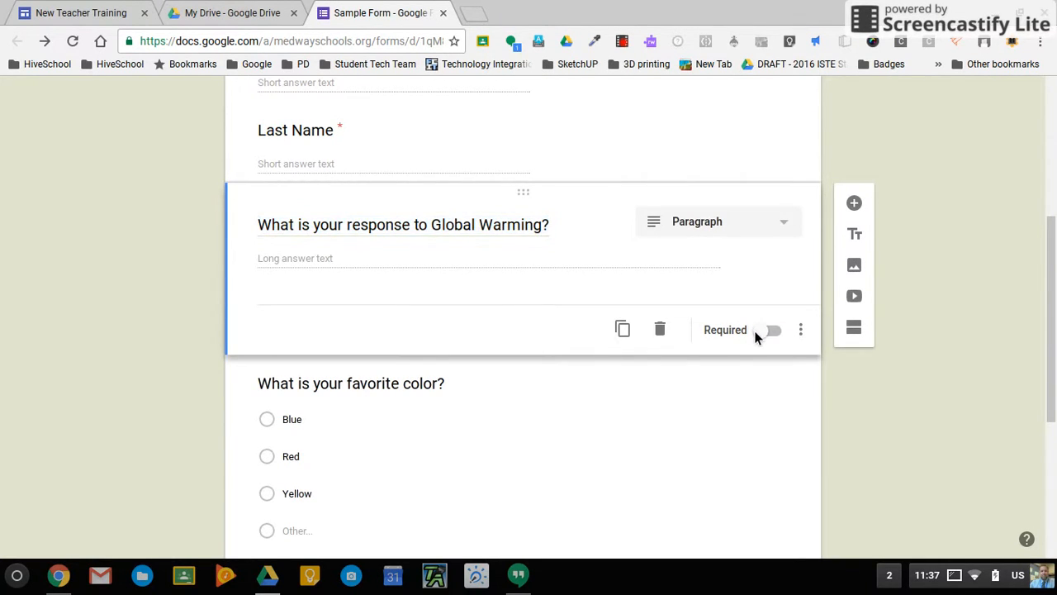
click(764, 333)
Make the favorite color and sports questions required, then add a blank question at the end.
scroll(582, 515, down, 1)
scroll(579, 512, down, 1)
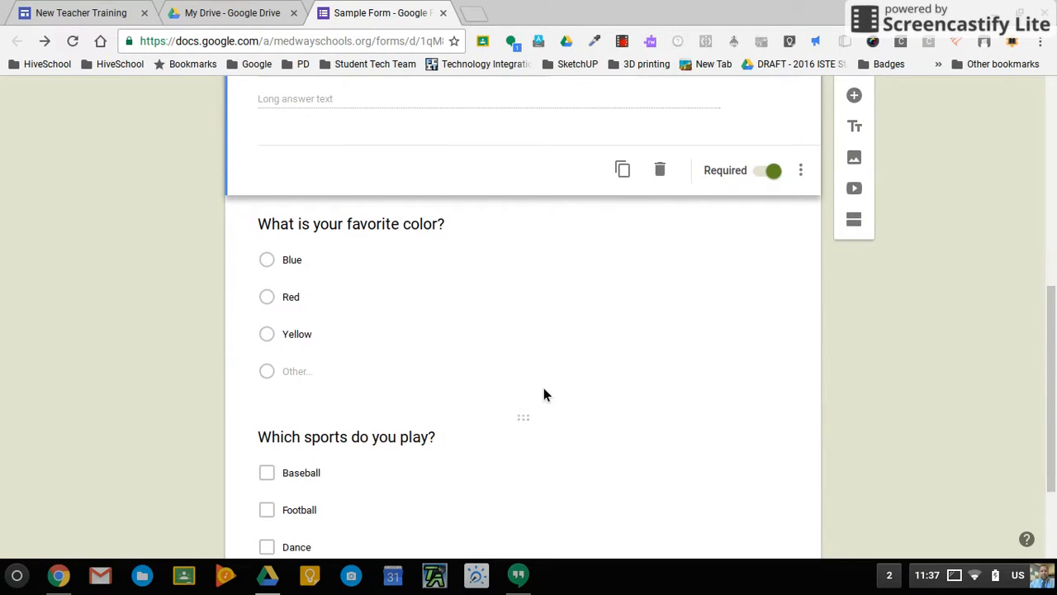
click(538, 374)
click(763, 406)
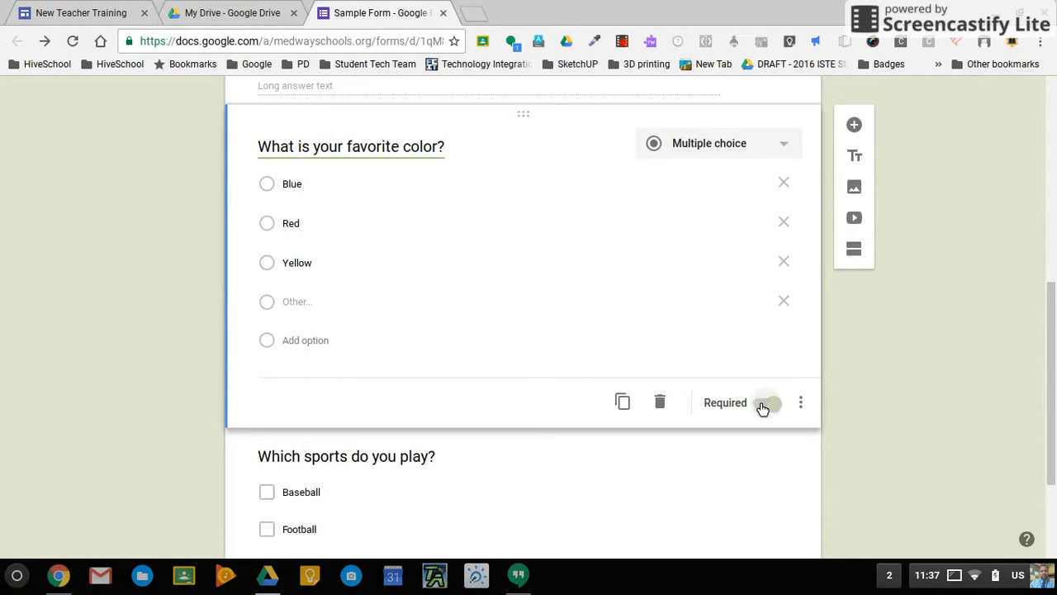
scroll(763, 409, down, 2)
click(524, 303)
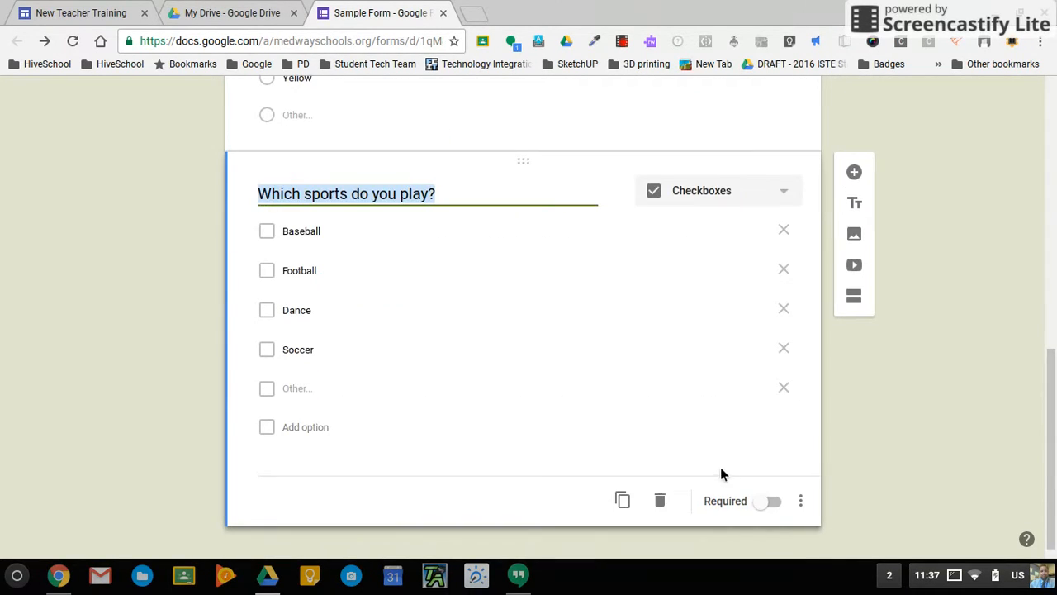
click(770, 502)
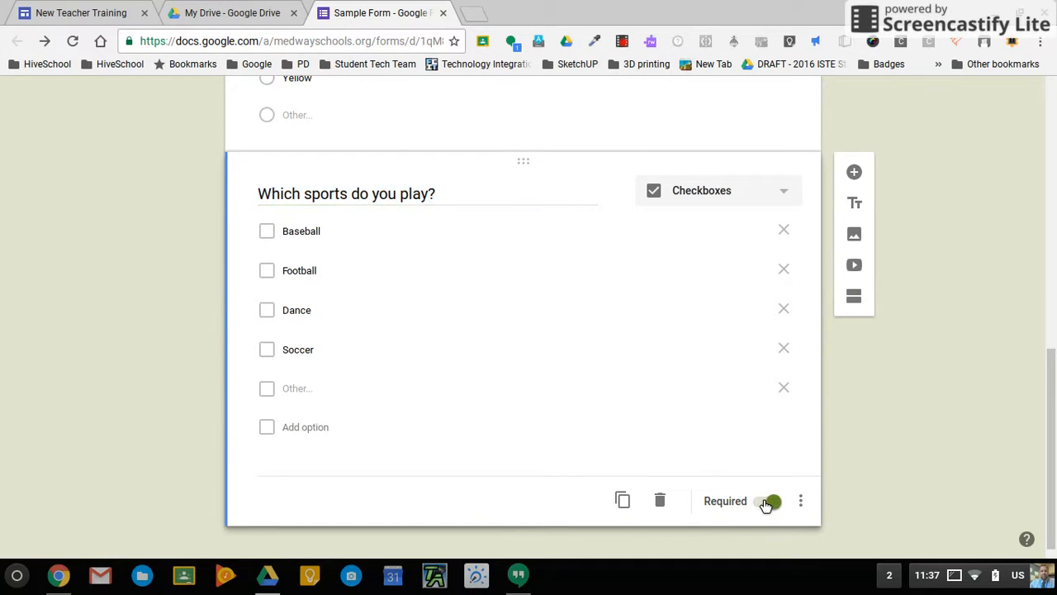
click(856, 173)
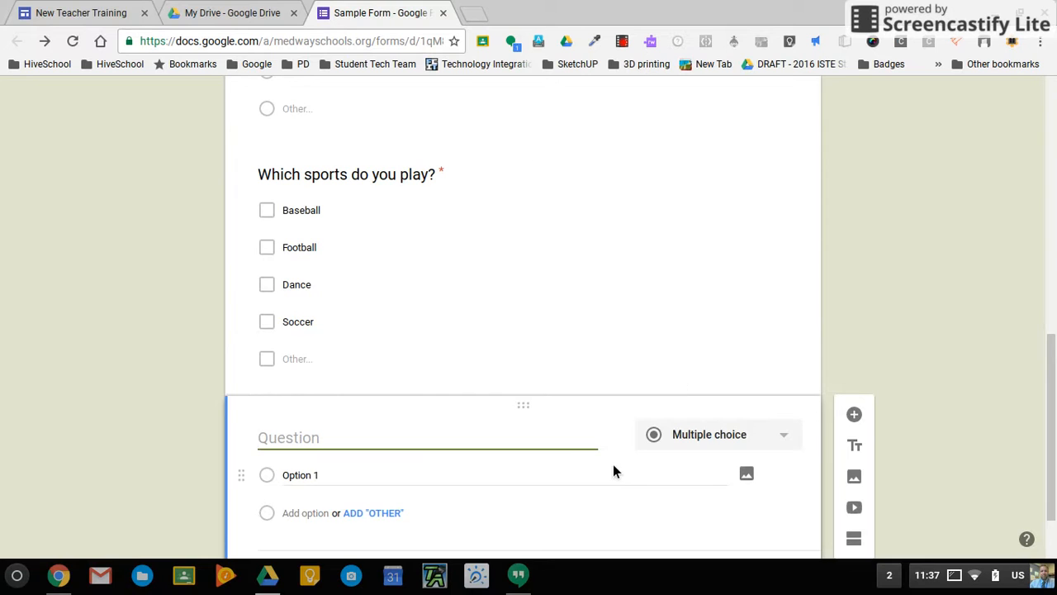
Make the new question a dropdown titled 'How many dogs do you have?'.
click(770, 356)
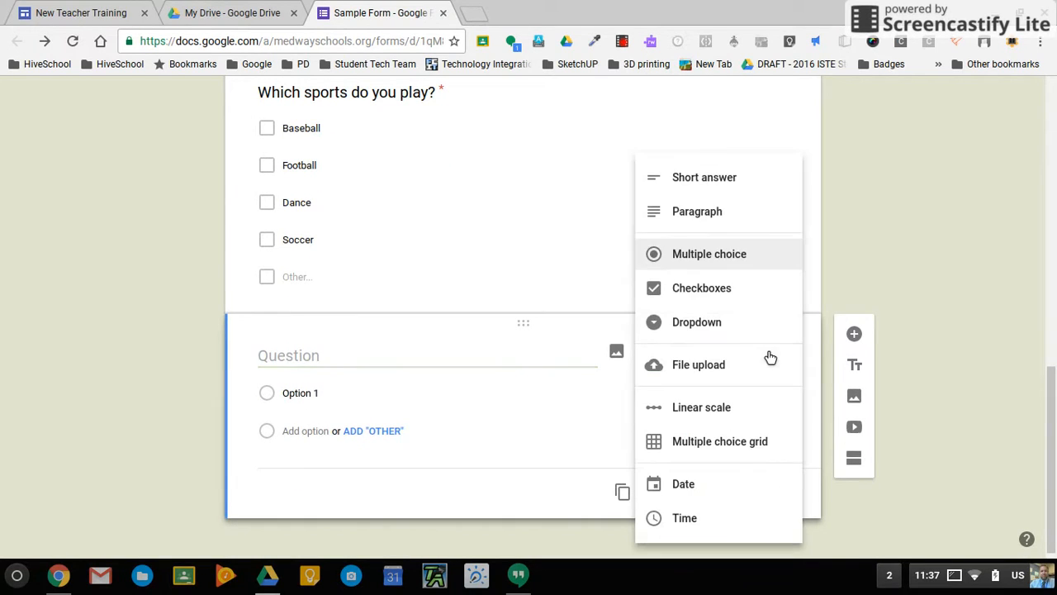
click(707, 330)
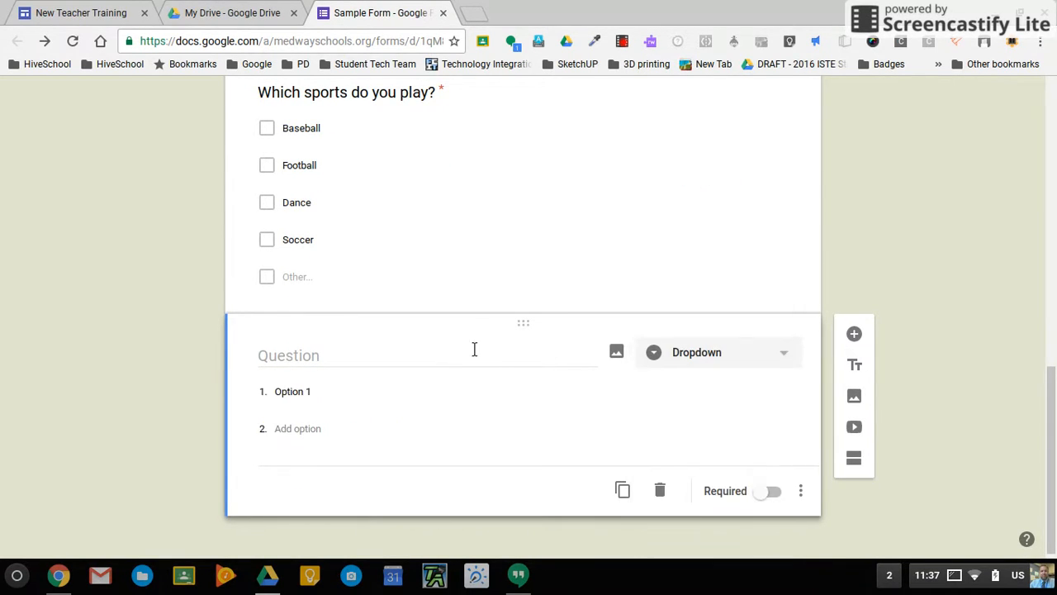
click(350, 372)
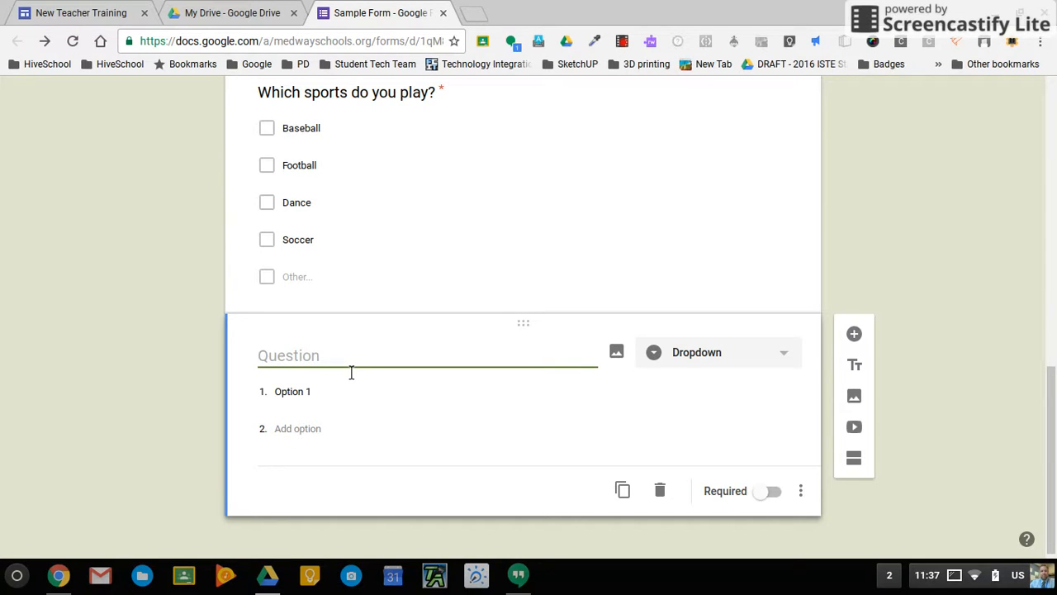
text(How many do)
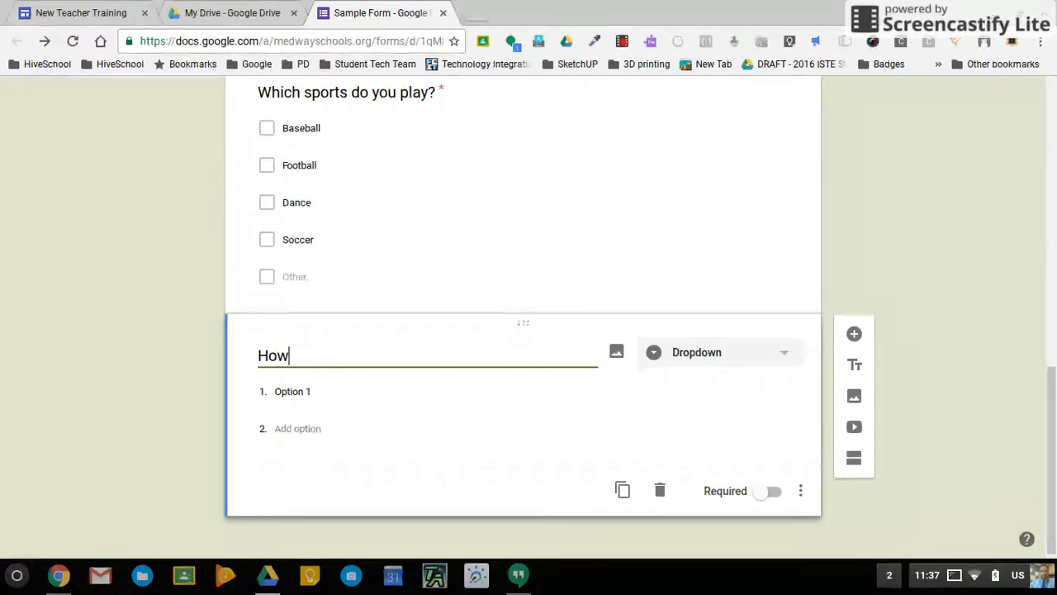
text(do you have?)
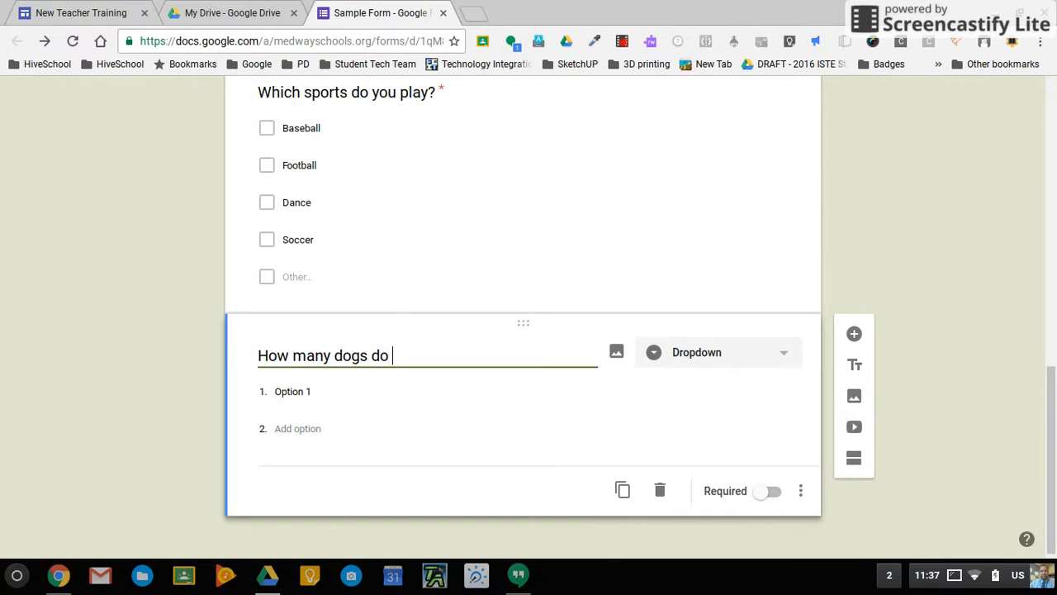
Add the dropdown choices 1, 2, 3, 4, 5+ and 0.
click(302, 392)
text(1)
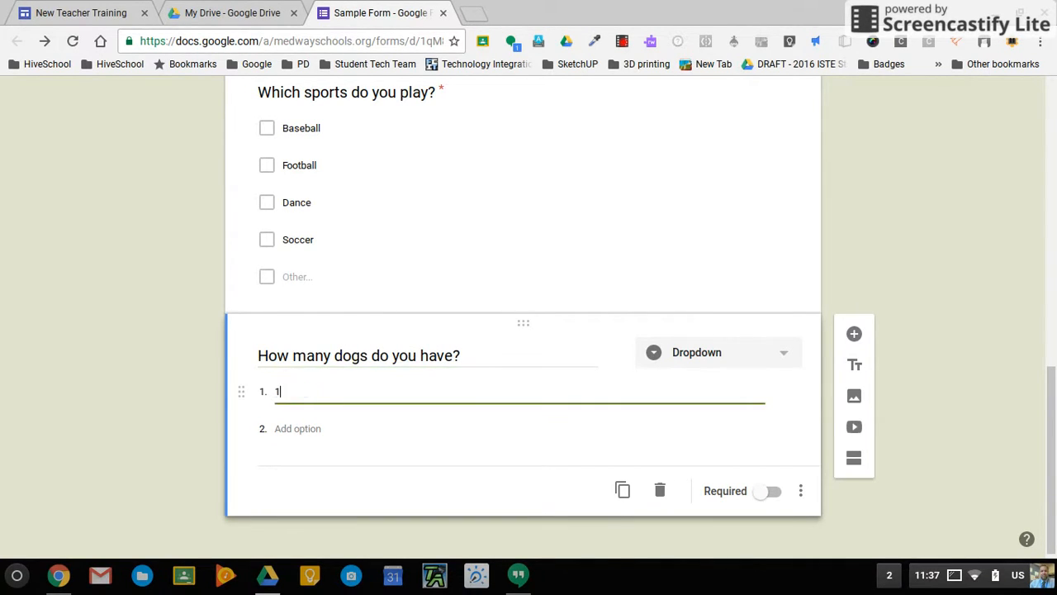
click(298, 428)
text(2)
click(291, 472)
text(3)
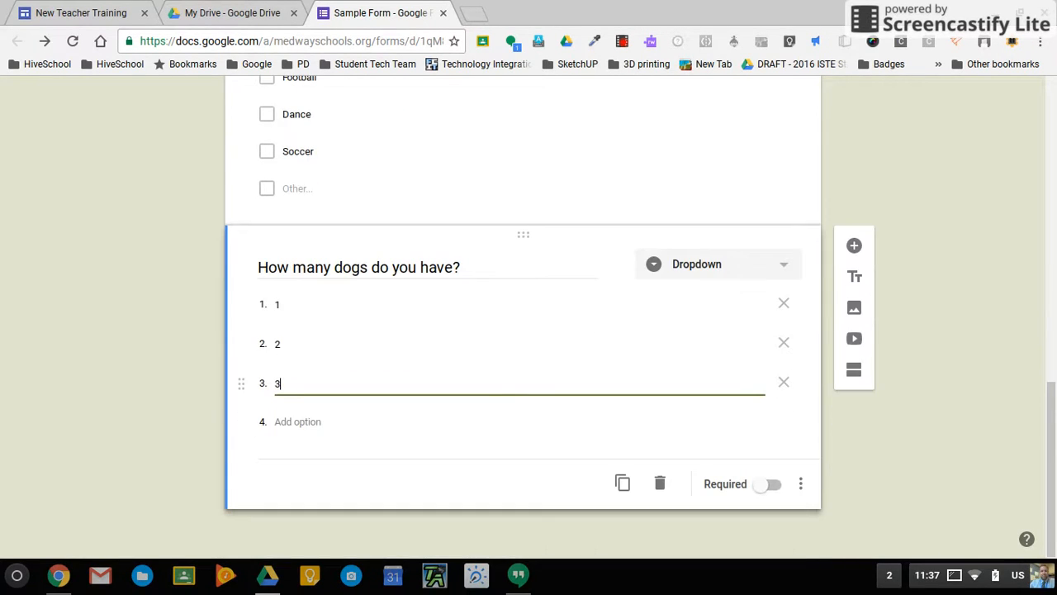
click(324, 435)
text(4)
click(315, 476)
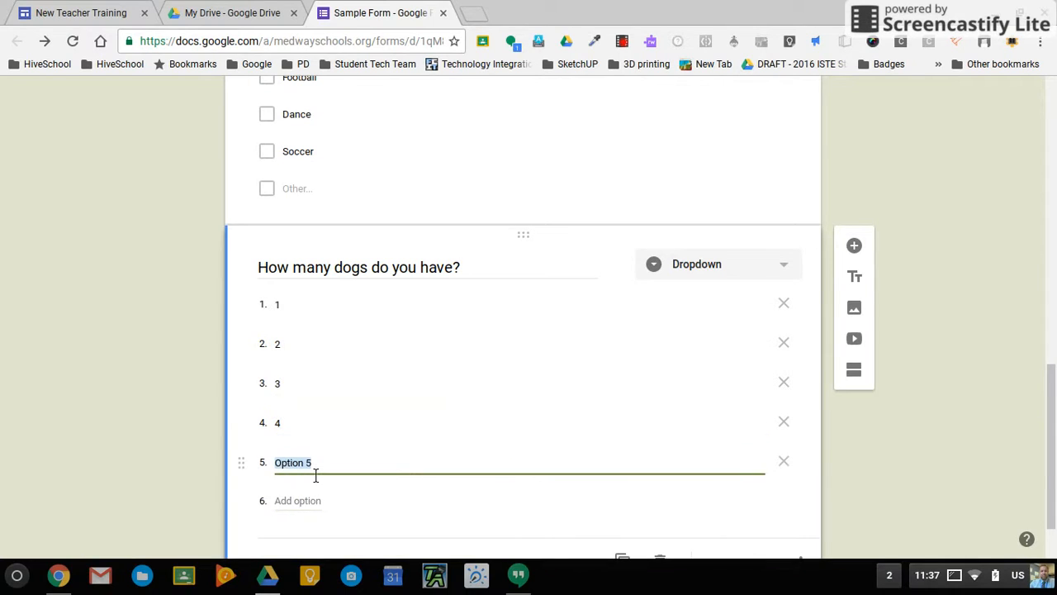
text(5+)
click(322, 503)
text(0)
Mark the dogs question as required.
scroll(919, 426, down, 2)
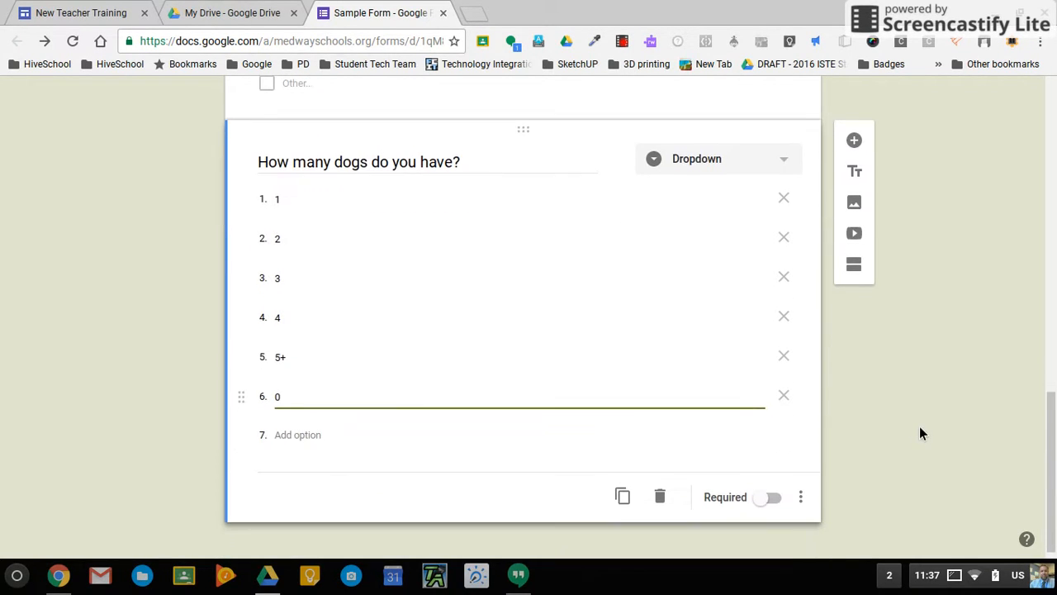
click(767, 500)
scroll(909, 410, up, 1)
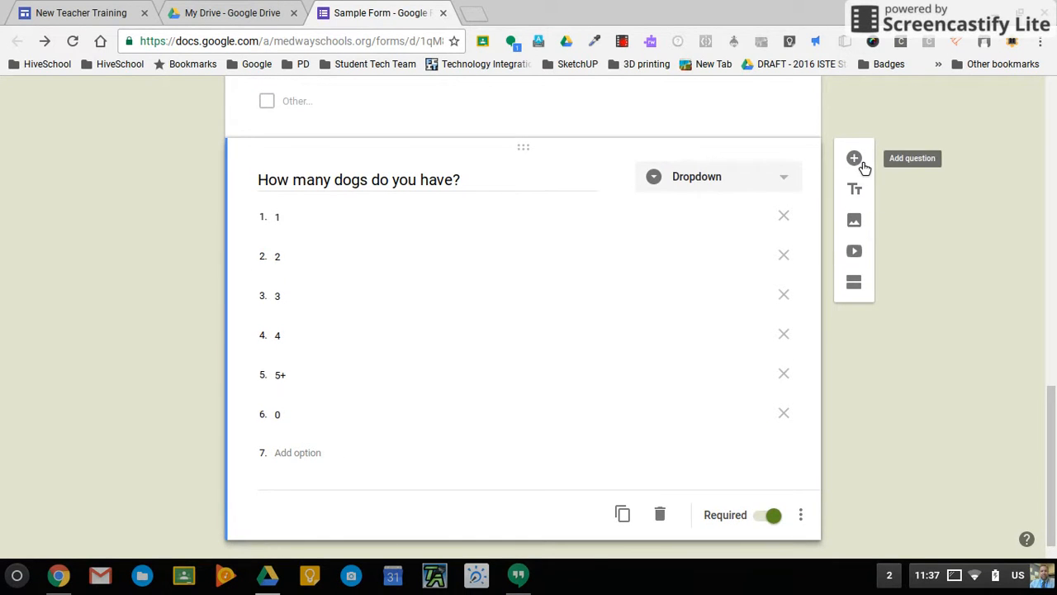
Add a new question set to File upload, accepting the Drive upload notice.
click(857, 161)
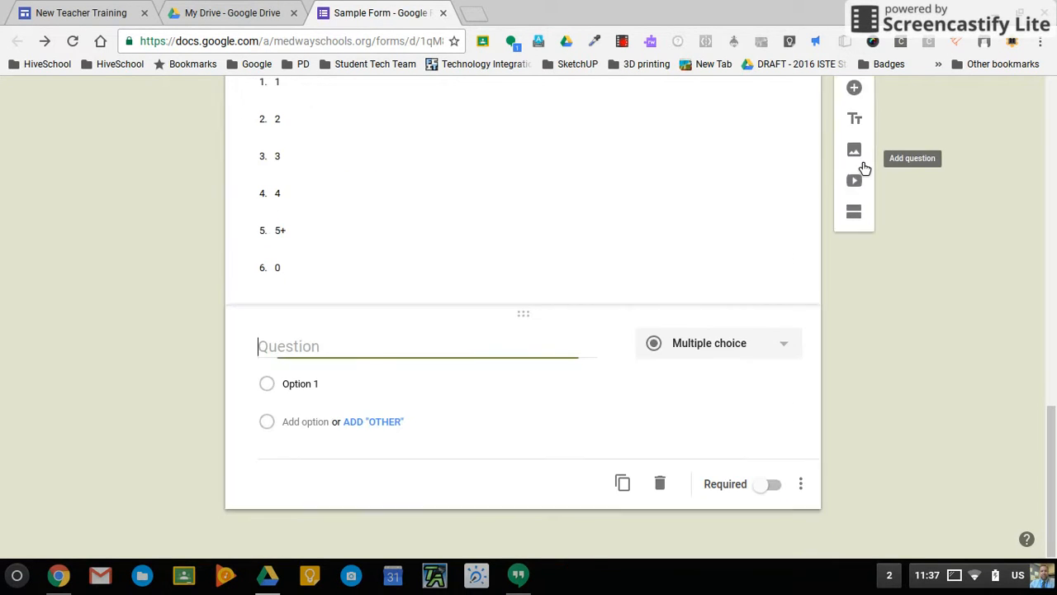
click(793, 356)
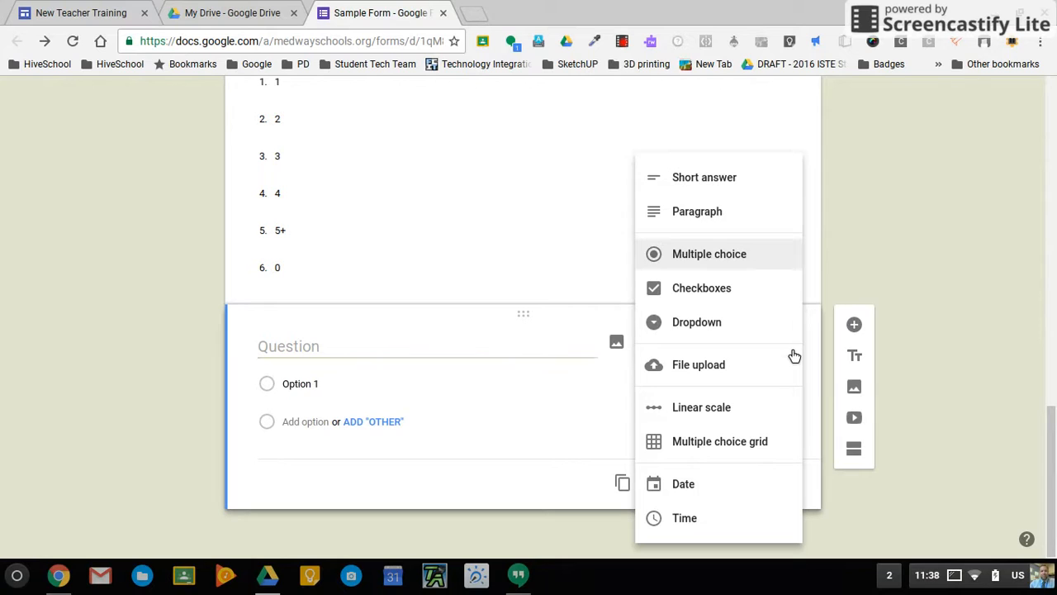
click(700, 372)
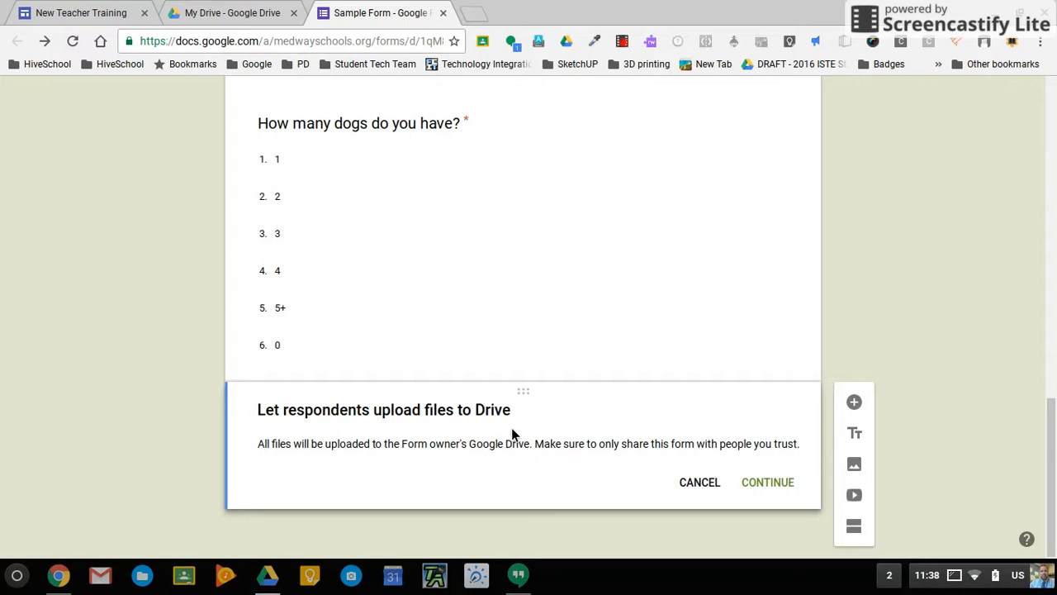
click(773, 486)
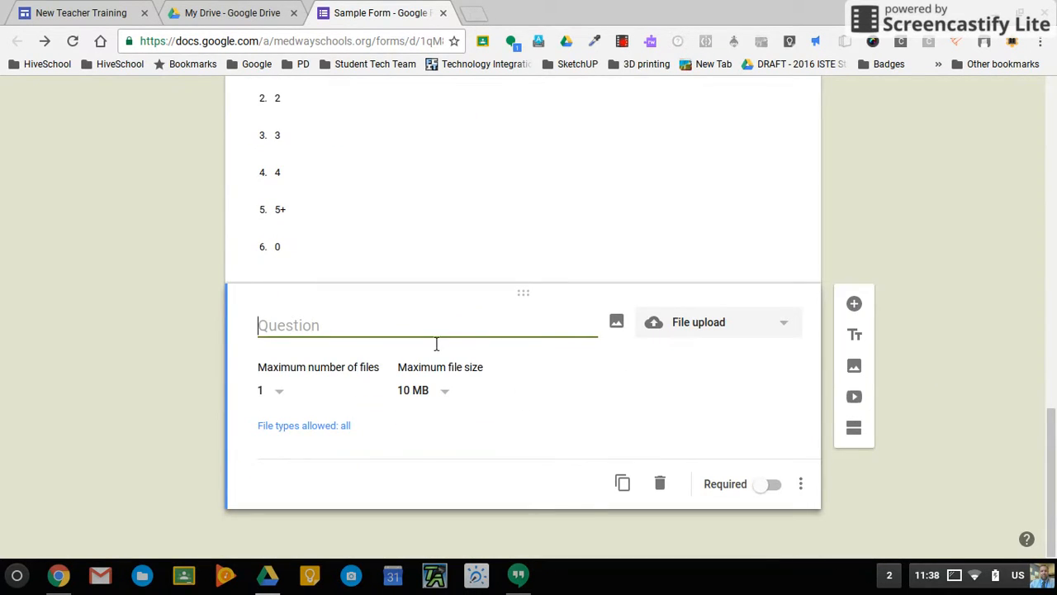
Title the upload question 'Please submit your resume.'.
text(Pp)
key(BackSpace)
text(lease submit your)
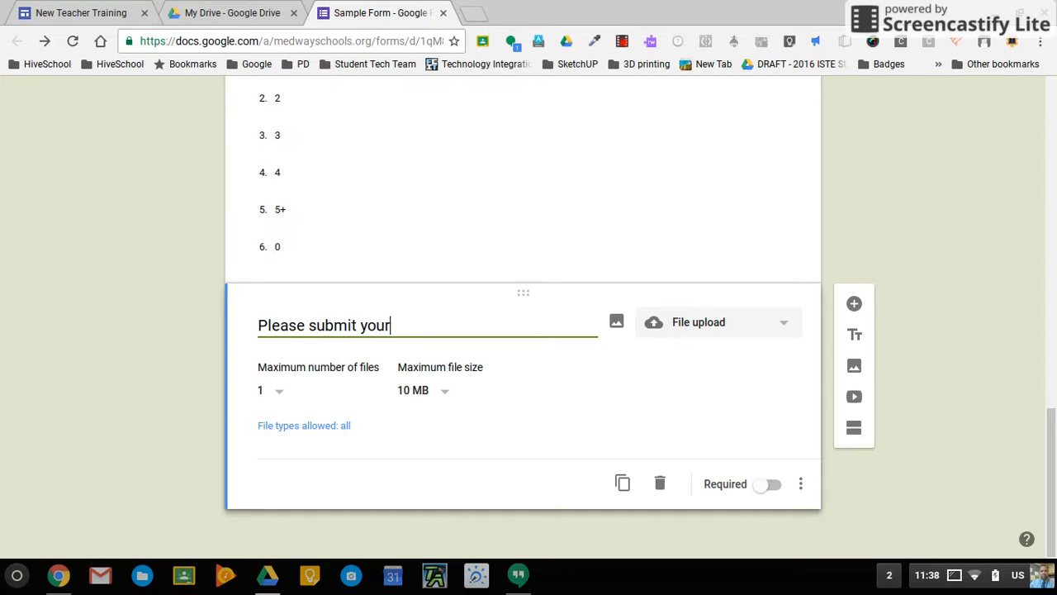
text( resume.)
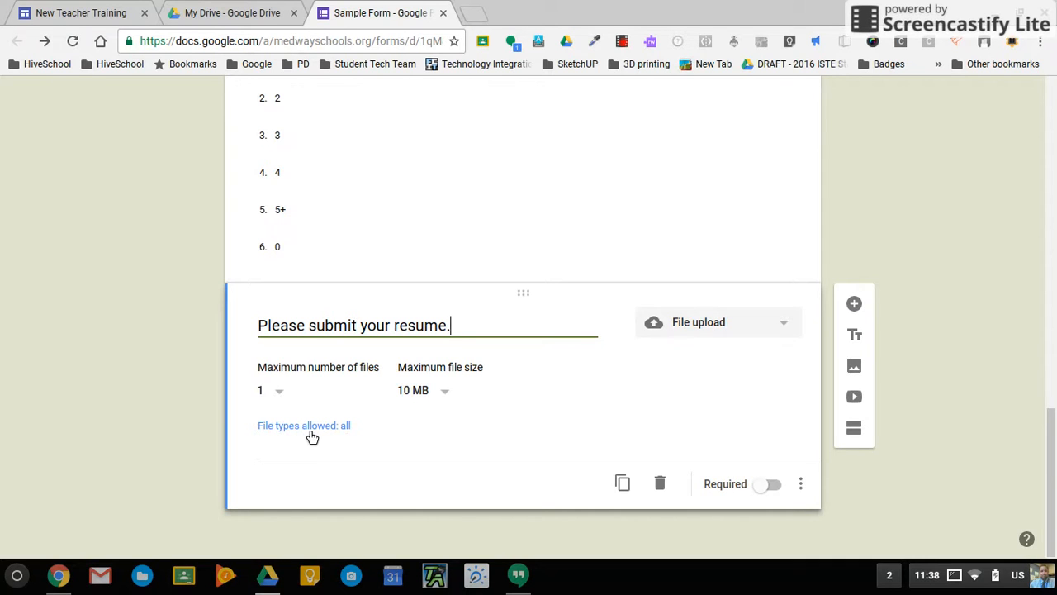
Allow only PDF uploads for the resume question, mark it required, and add a new question.
click(313, 429)
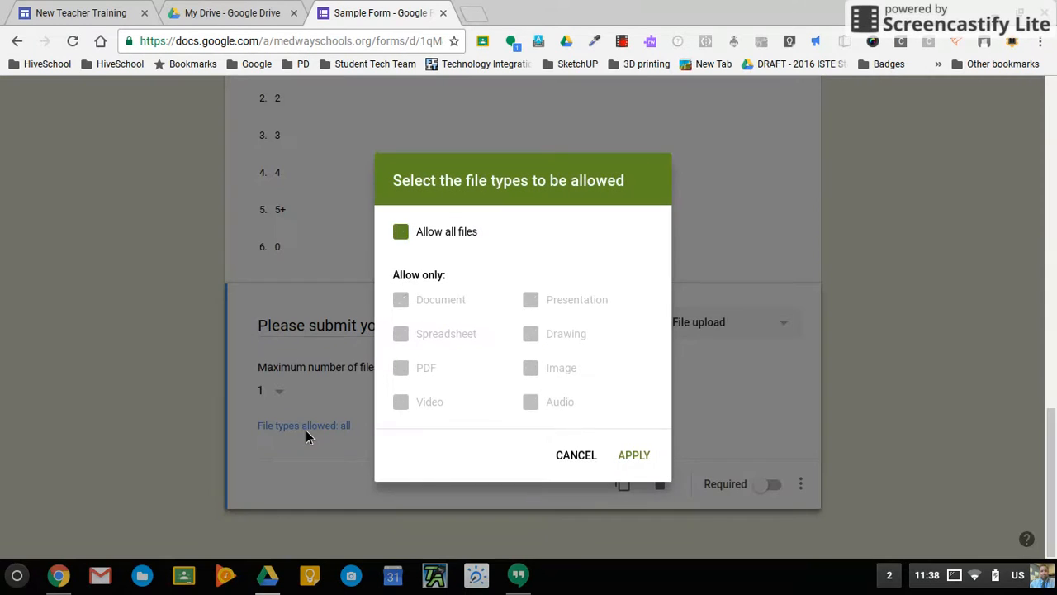
click(401, 232)
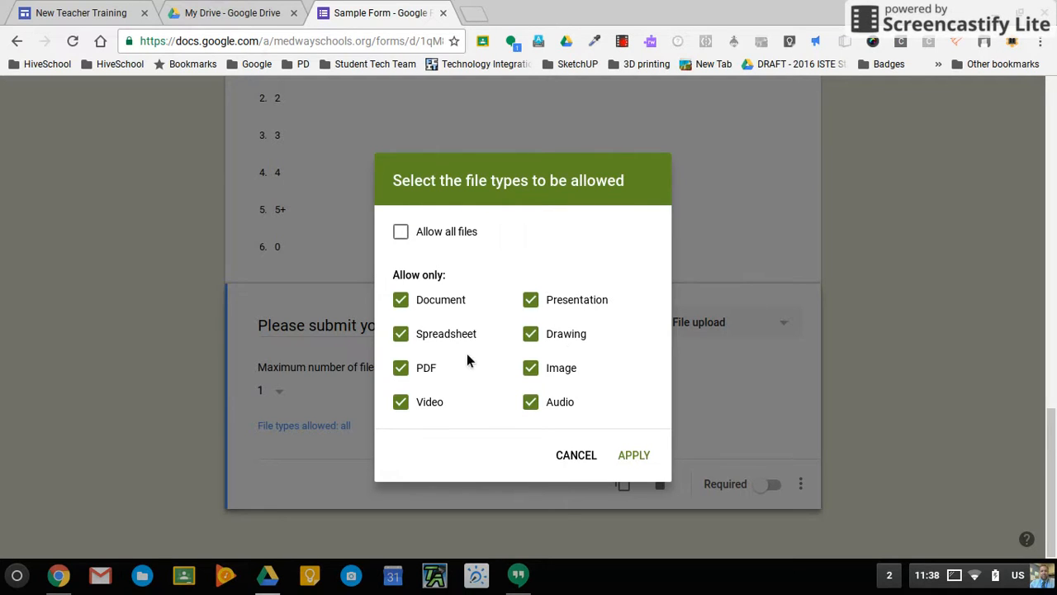
click(402, 335)
click(533, 304)
click(529, 338)
click(531, 370)
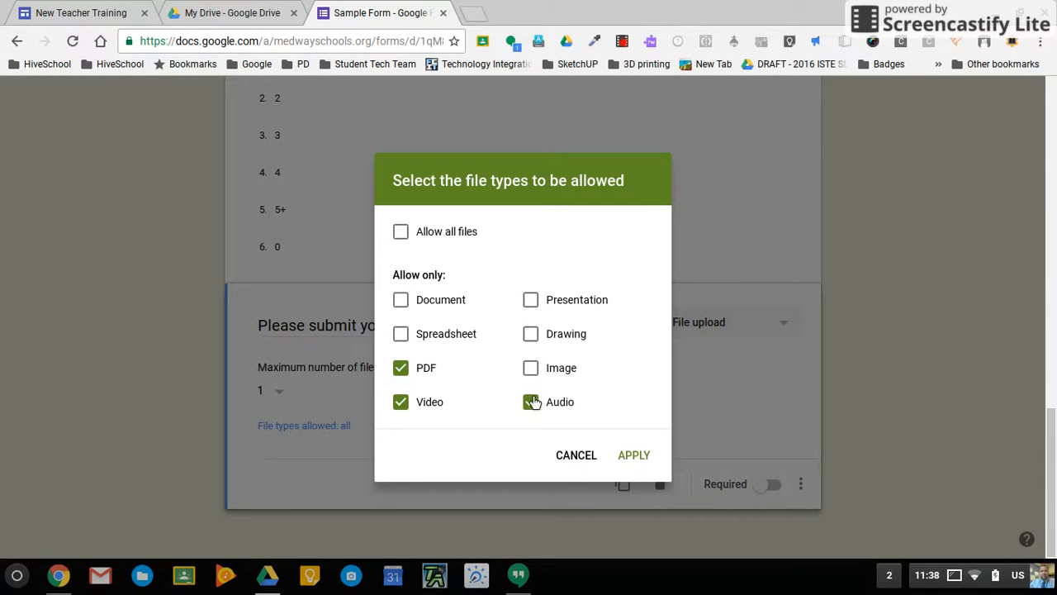
click(532, 402)
click(402, 403)
click(649, 460)
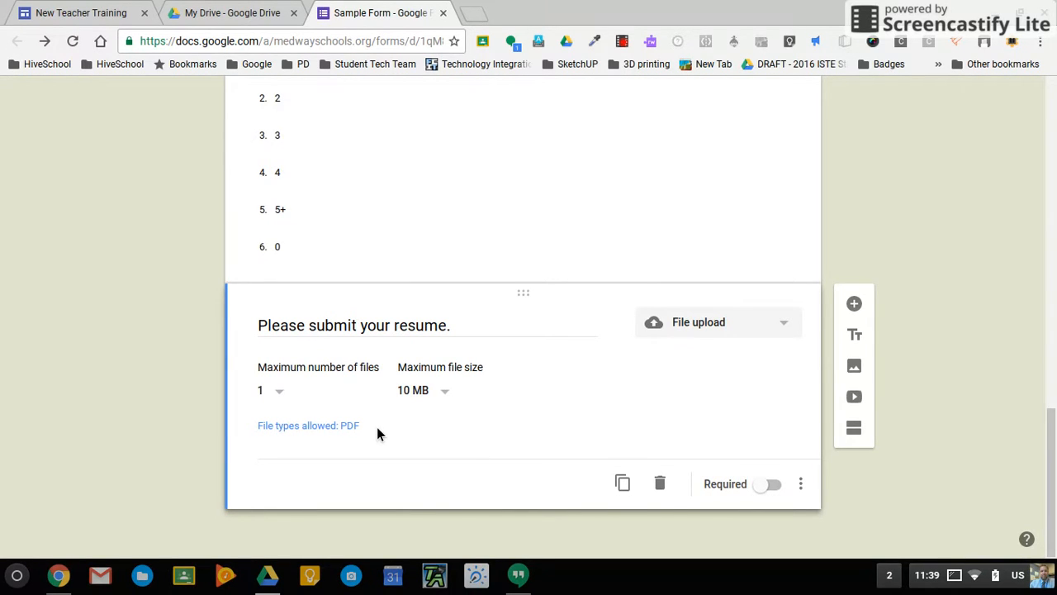
click(775, 487)
click(855, 304)
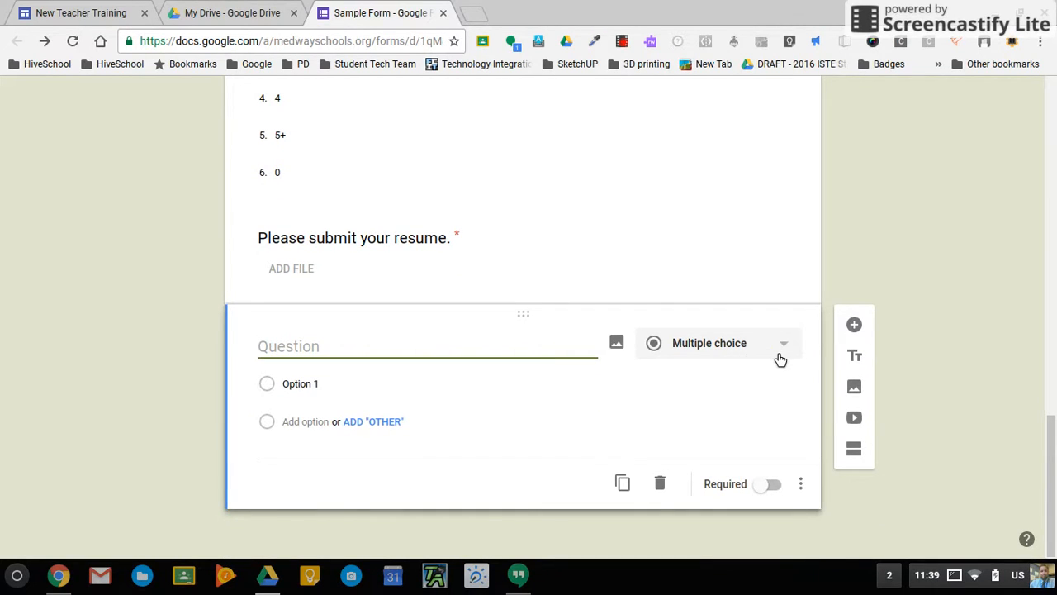
Make it a linear scale titled 'Please rate your level of understanding of today's class.'.
click(777, 353)
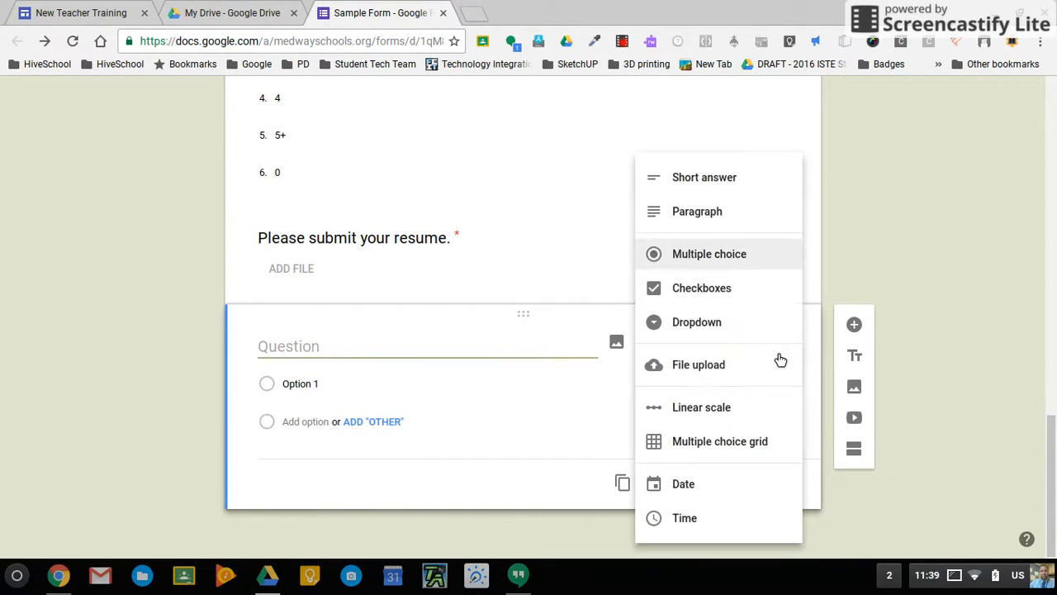
click(708, 410)
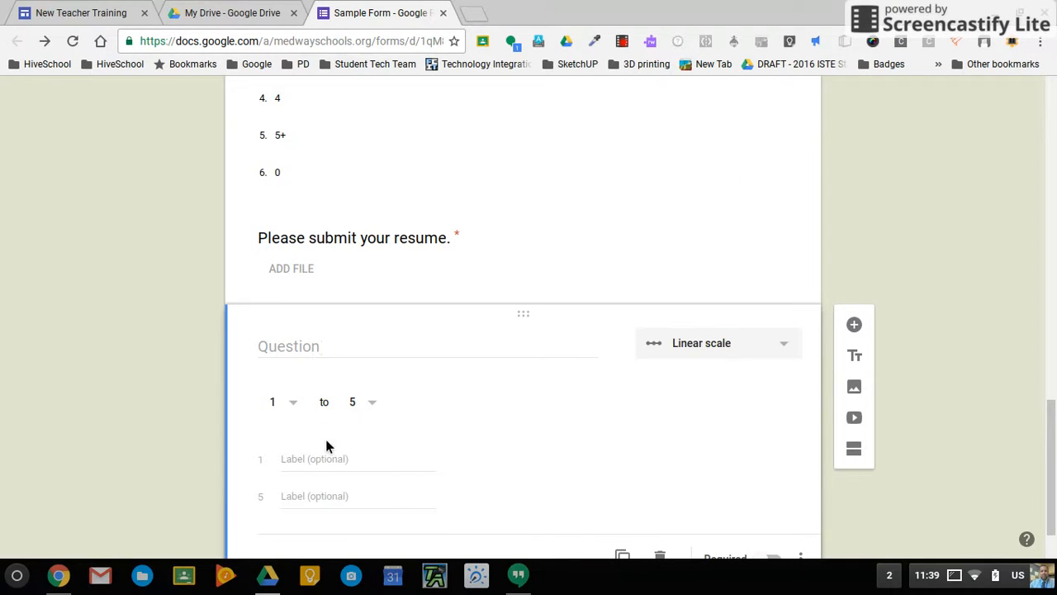
click(297, 347)
text(Pl)
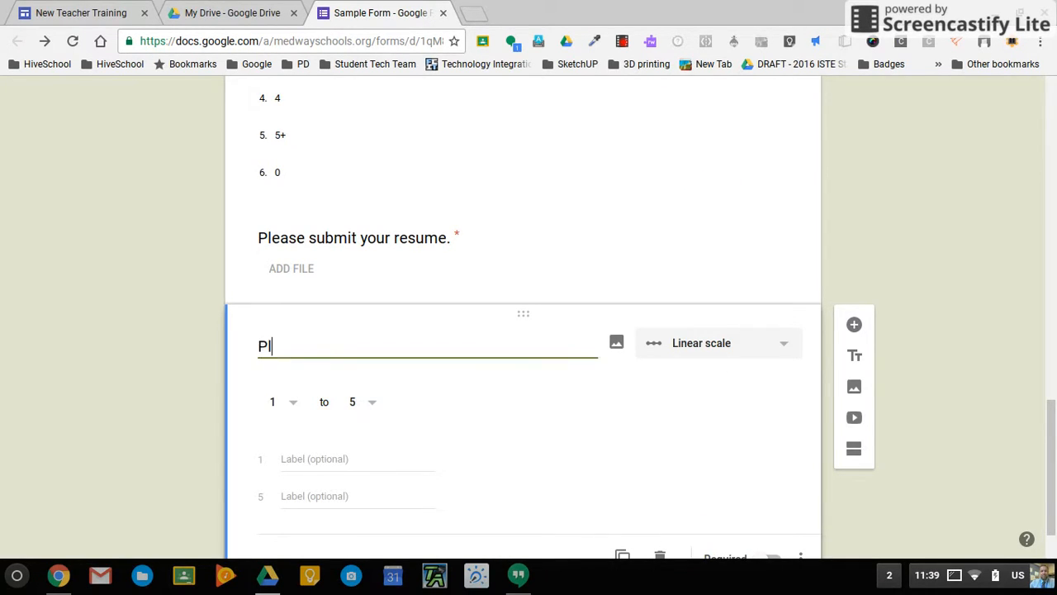
text(ease rate yo)
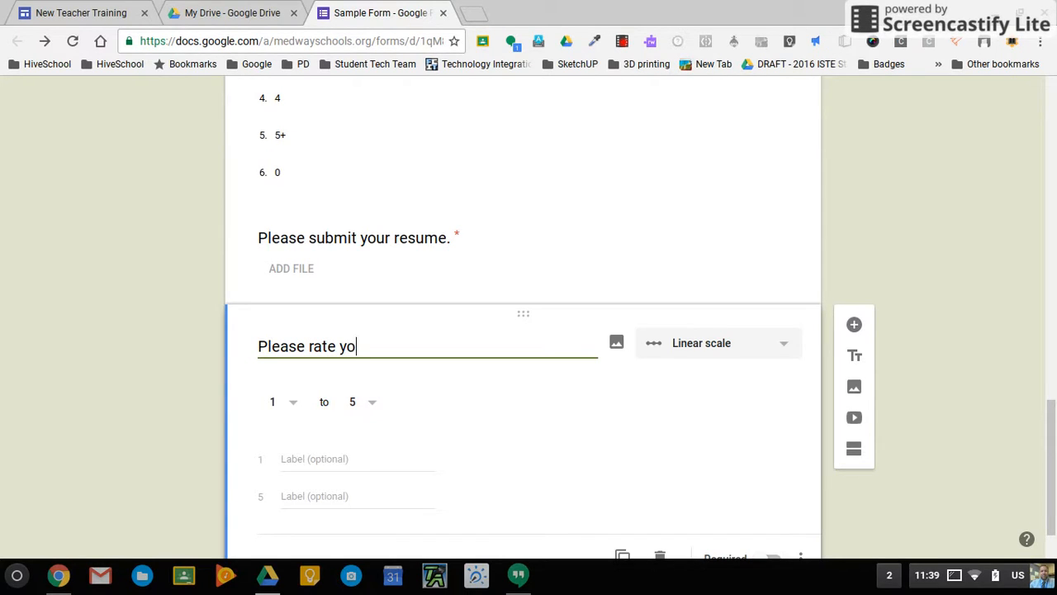
text(ur level of undersat)
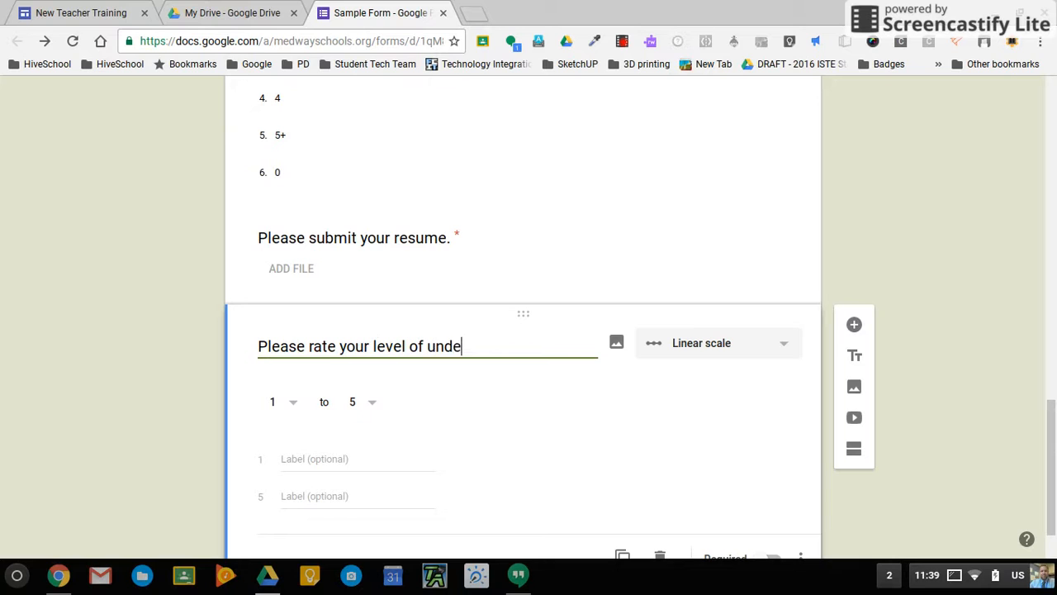
key(BackSpace)
key(BackSpace)
text(tanding of todays )
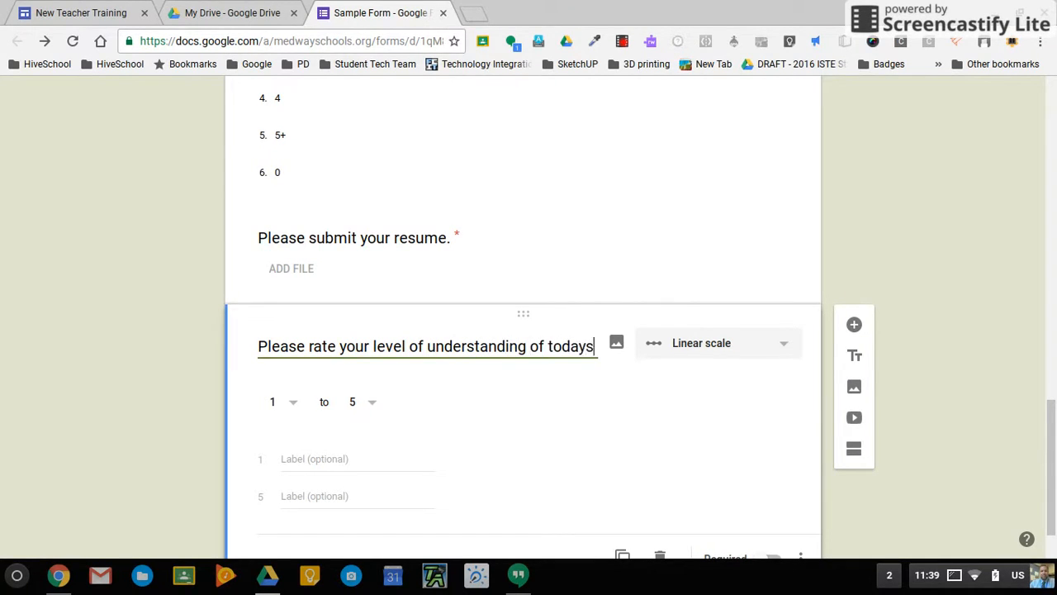
text(class)
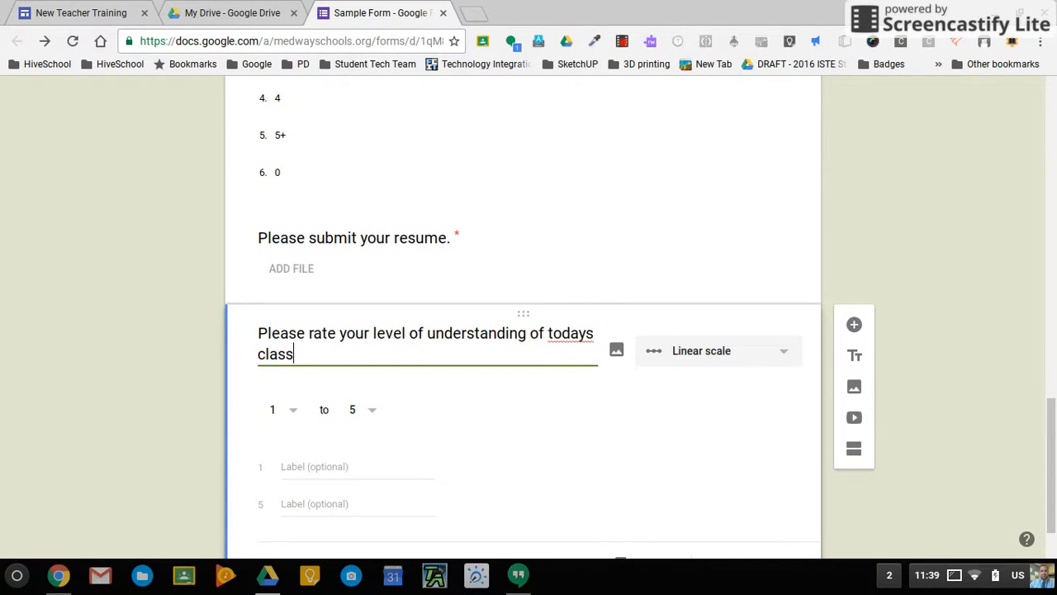
text(.)
click(590, 339)
text(')
Label the scale ends 'I don't get it alll.' and 'I could teach the content now.', and make it required.
click(348, 467)
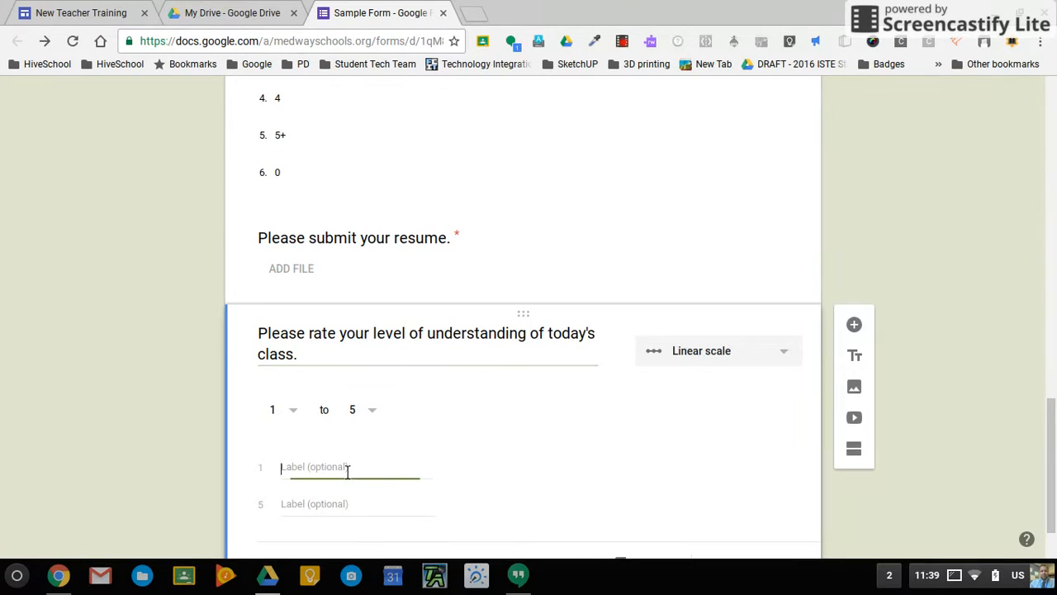
text(I don't )
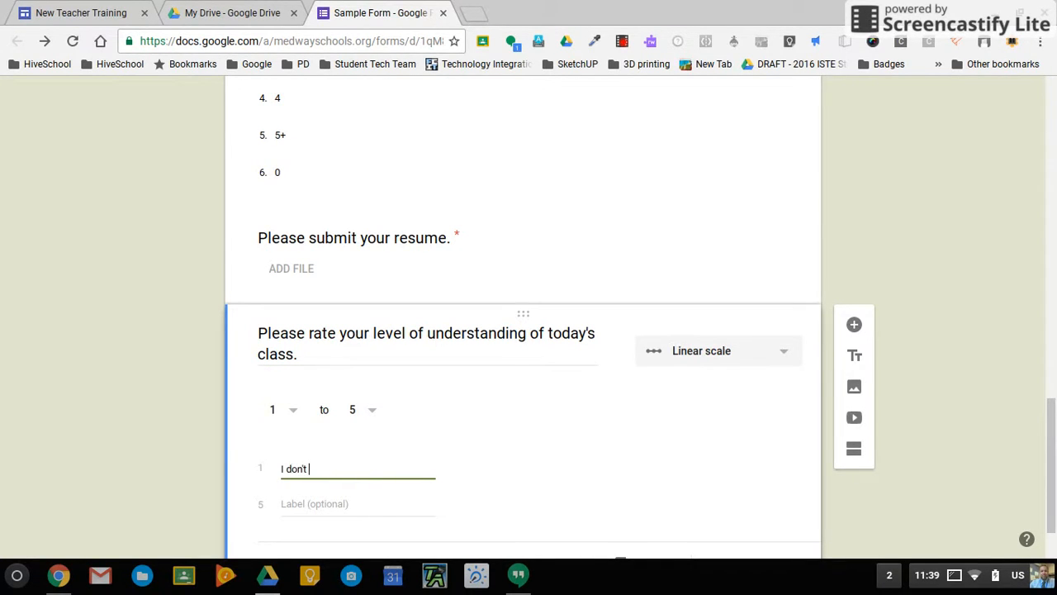
text(get it alll)
click(330, 512)
text(I could teach thi)
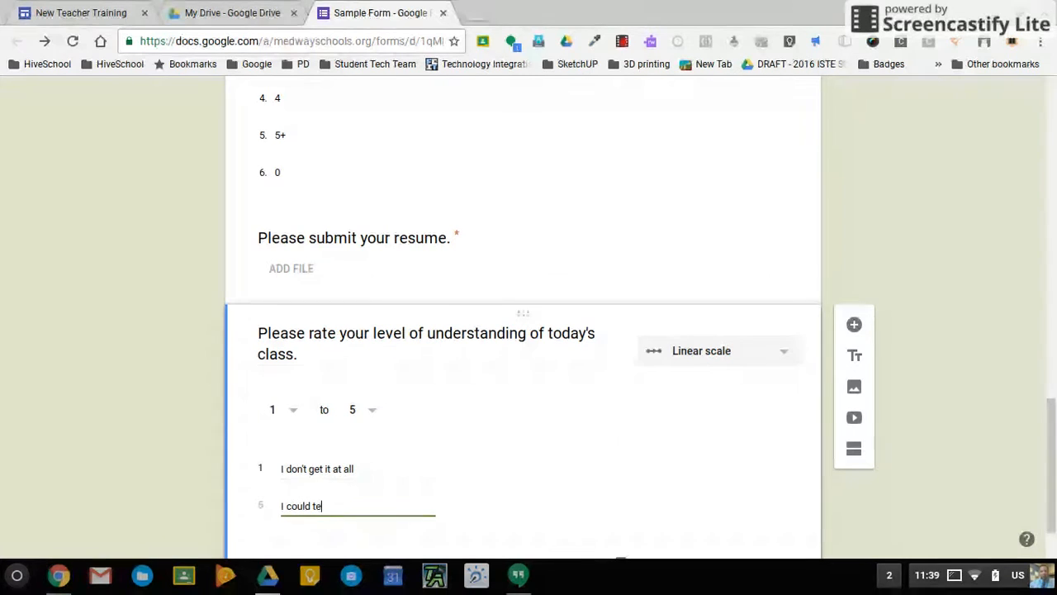
key(BackSpace)
text(e content now.)
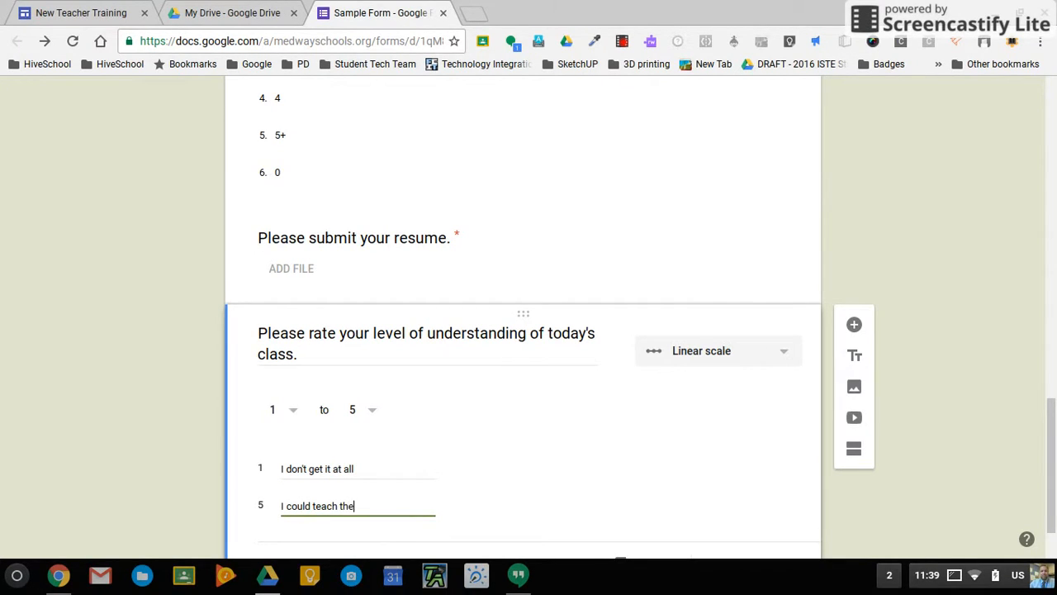
scroll(523, 330, down, 2)
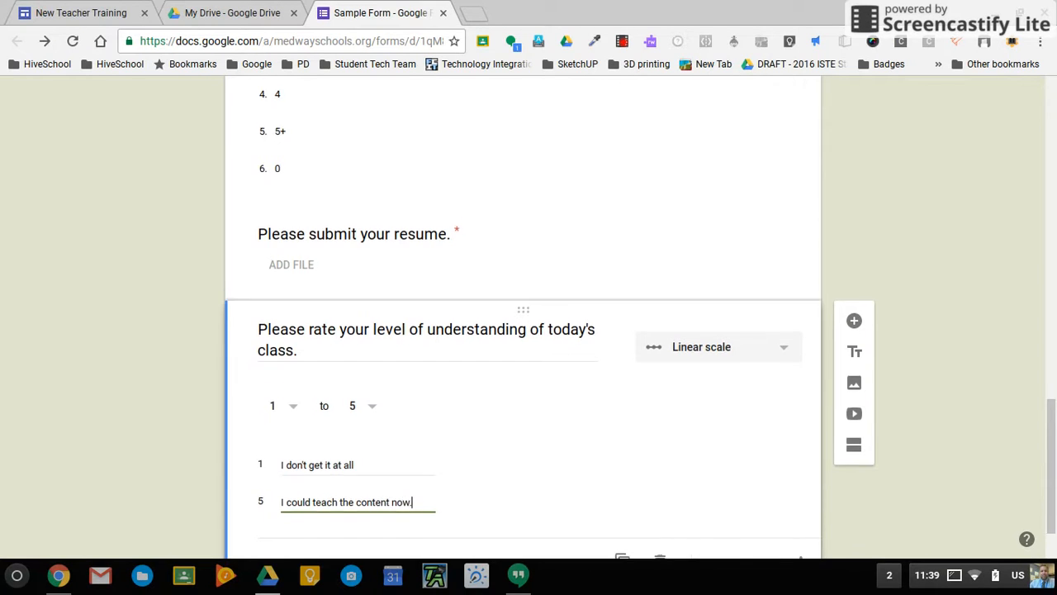
click(372, 394)
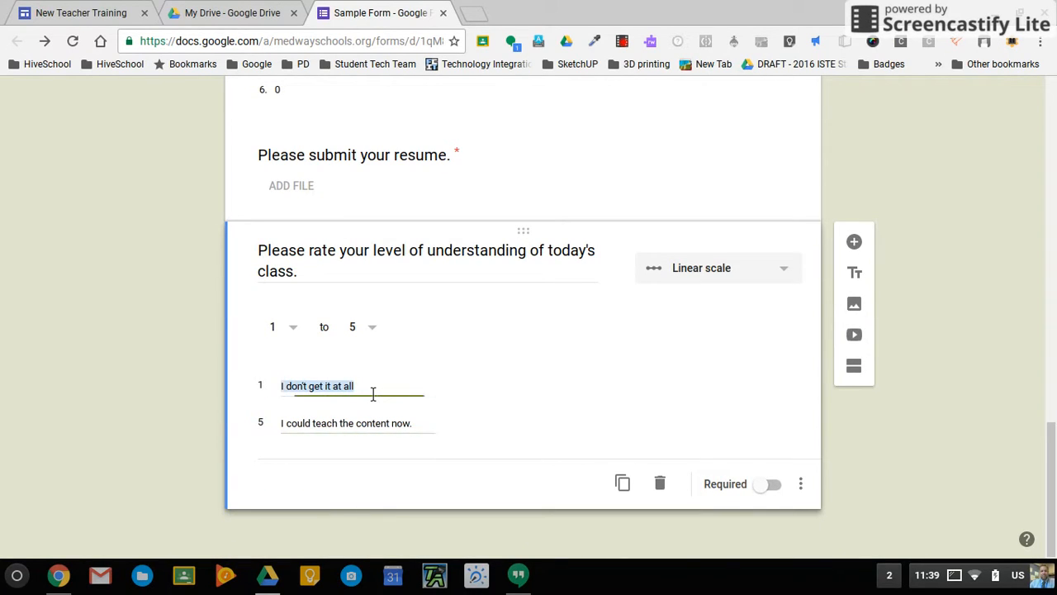
key(End)
text(.)
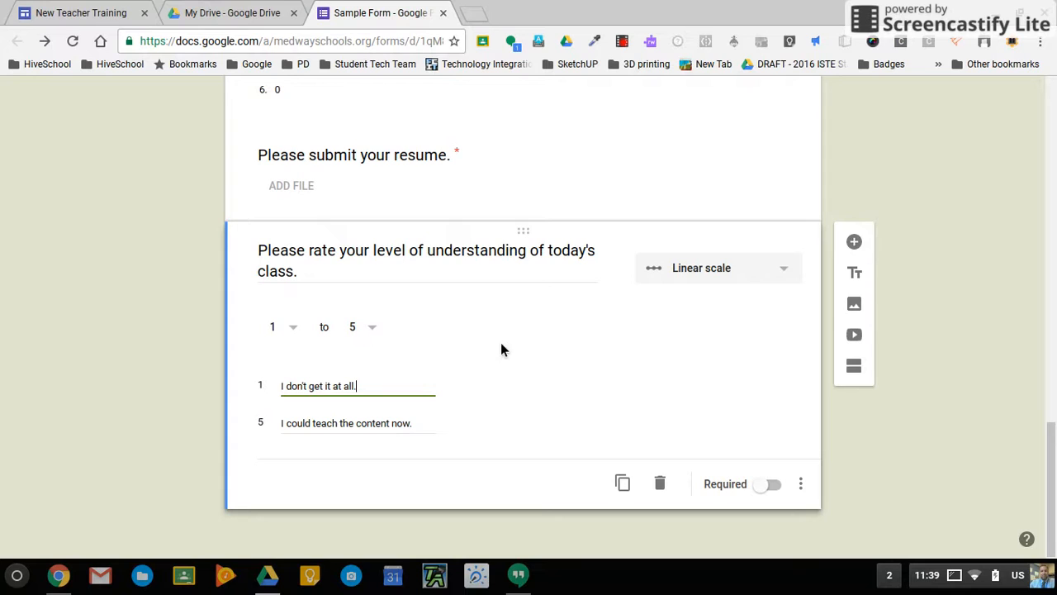
click(766, 484)
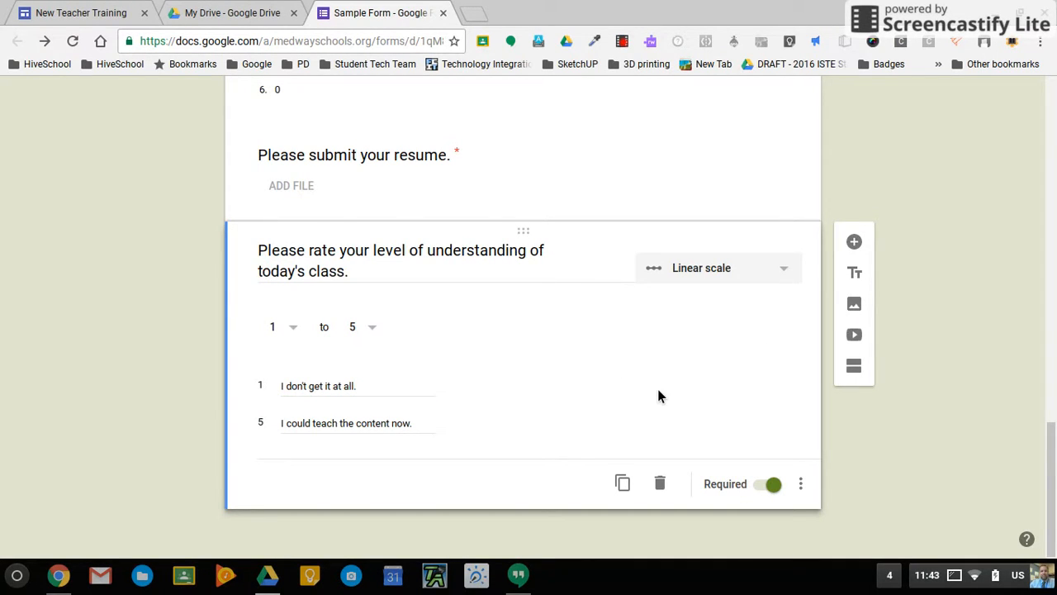
click(856, 244)
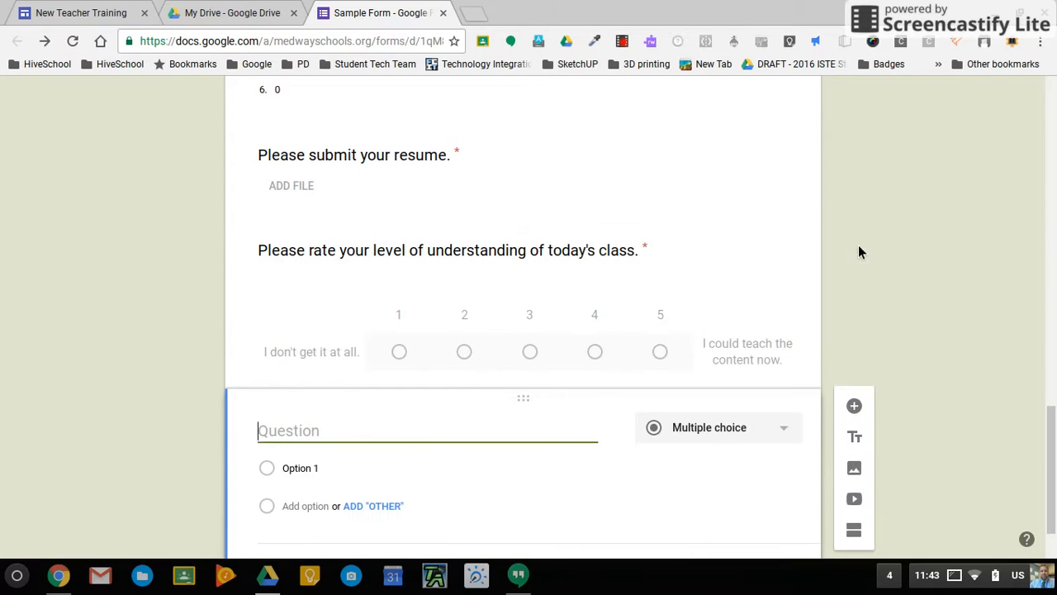
Make the question a multiple choice grid titled 'For each day, which was your favorite class?'.
click(777, 439)
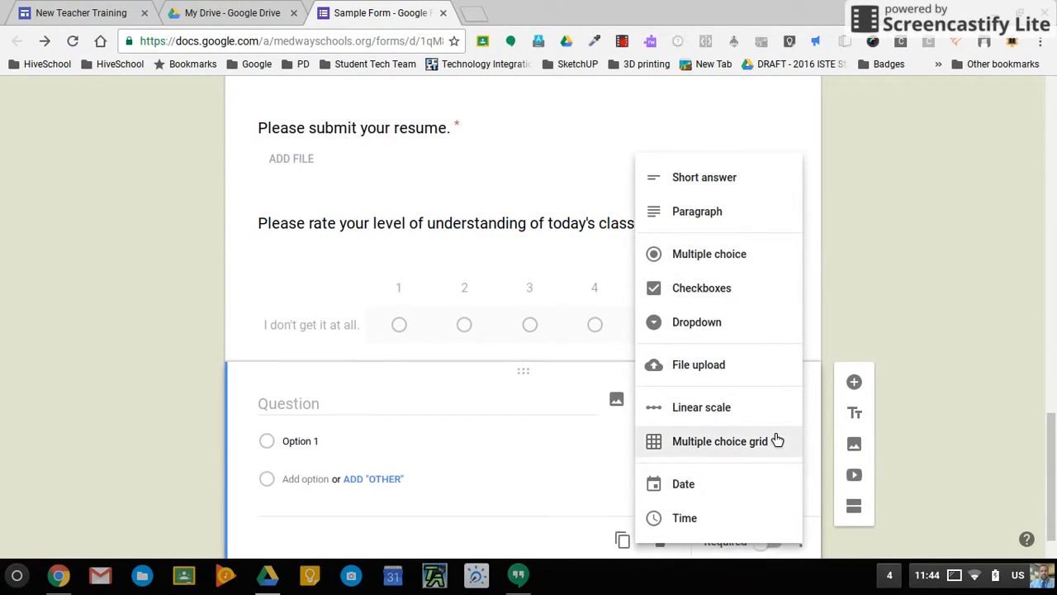
click(717, 444)
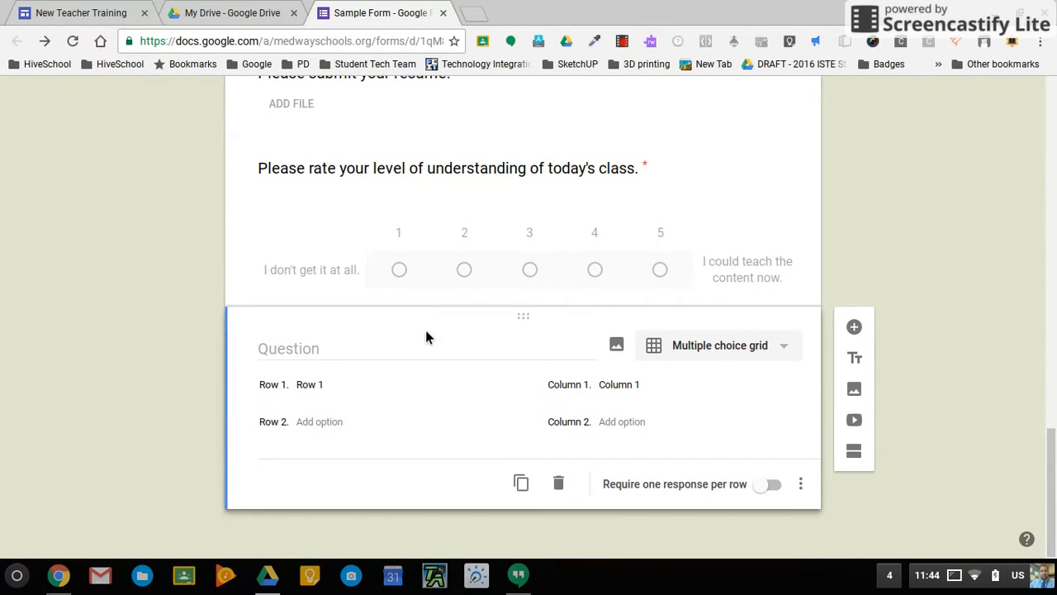
click(363, 355)
text(For each day)
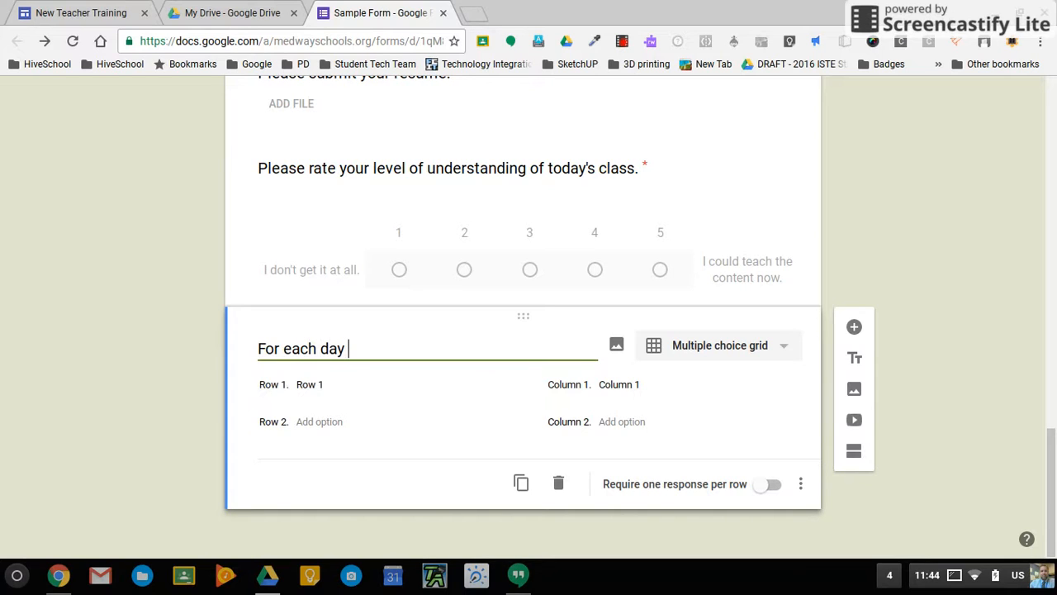
key(BackSpace)
text(, which was your fabor)
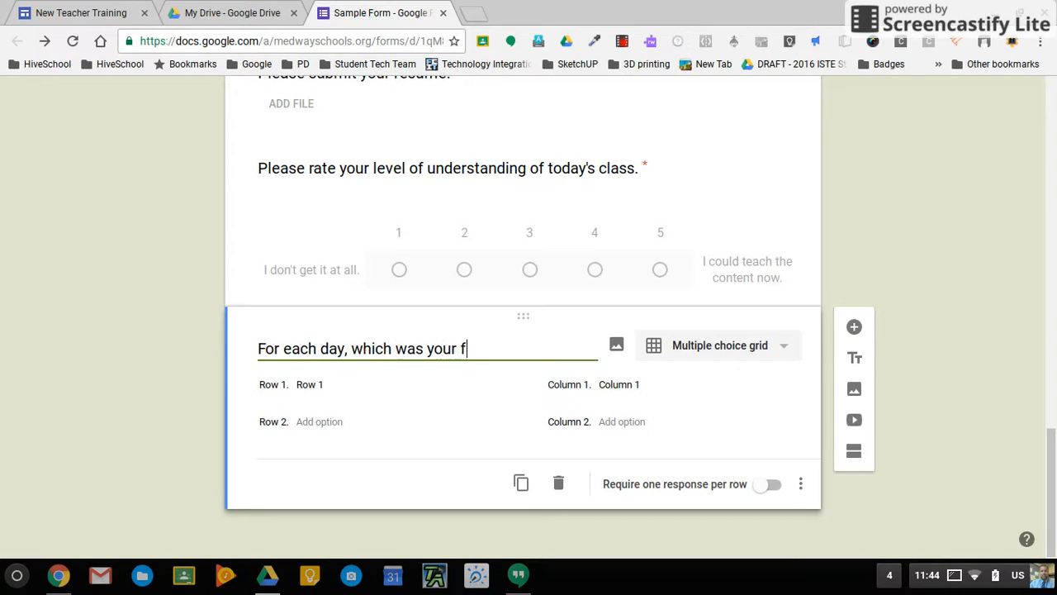
key(BackSpace)
key(BackSpace)
key(BackSpace)
text(vorite class?)
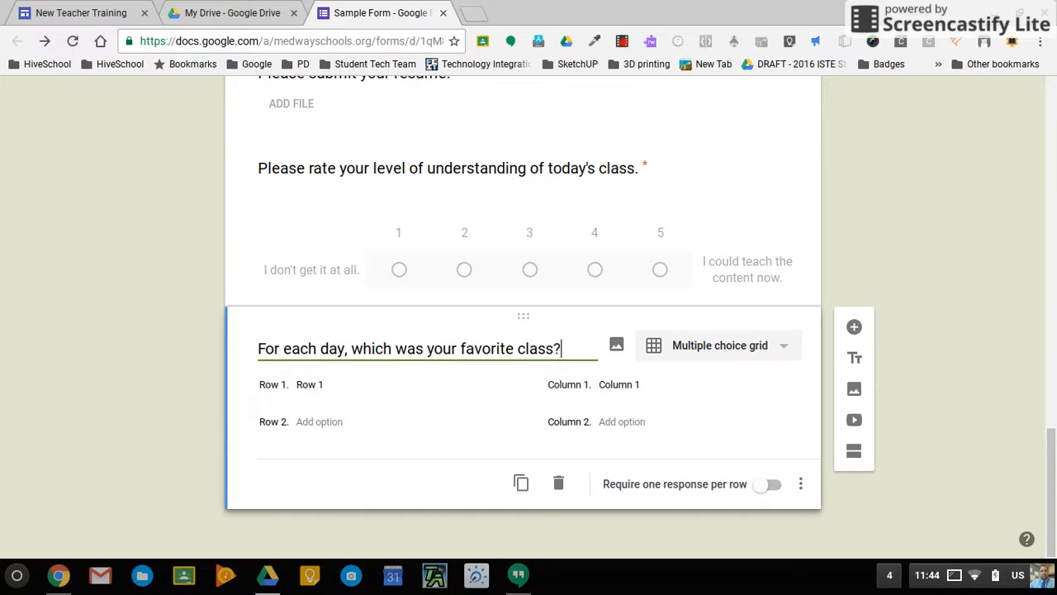
Enter grid rows Monday, Tuesday, Wednesday, Thursday and Friday.
click(324, 396)
text(Monday)
key(Return)
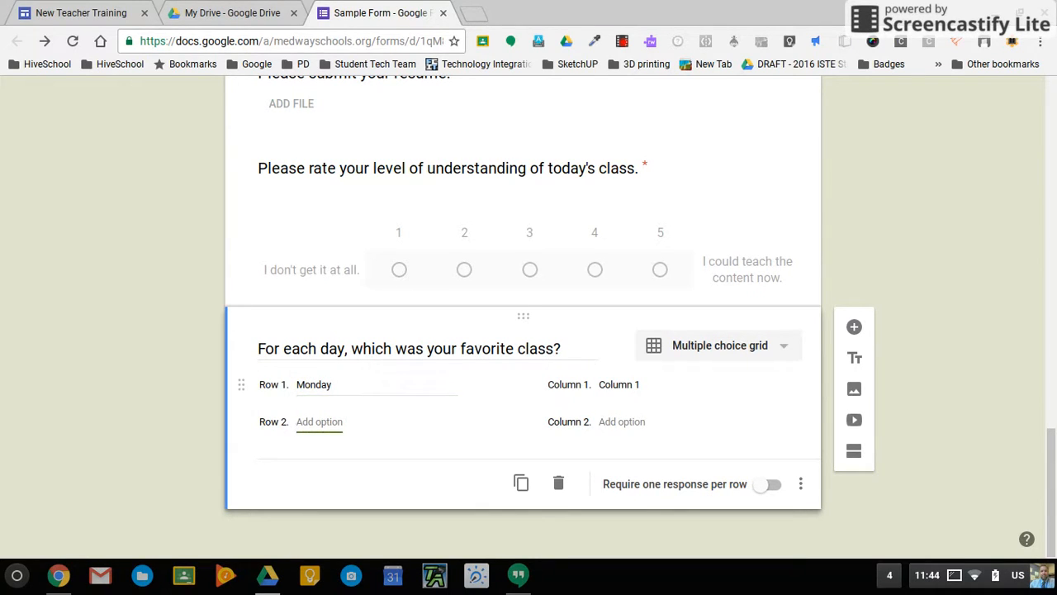
text(Tuesday)
key(Return)
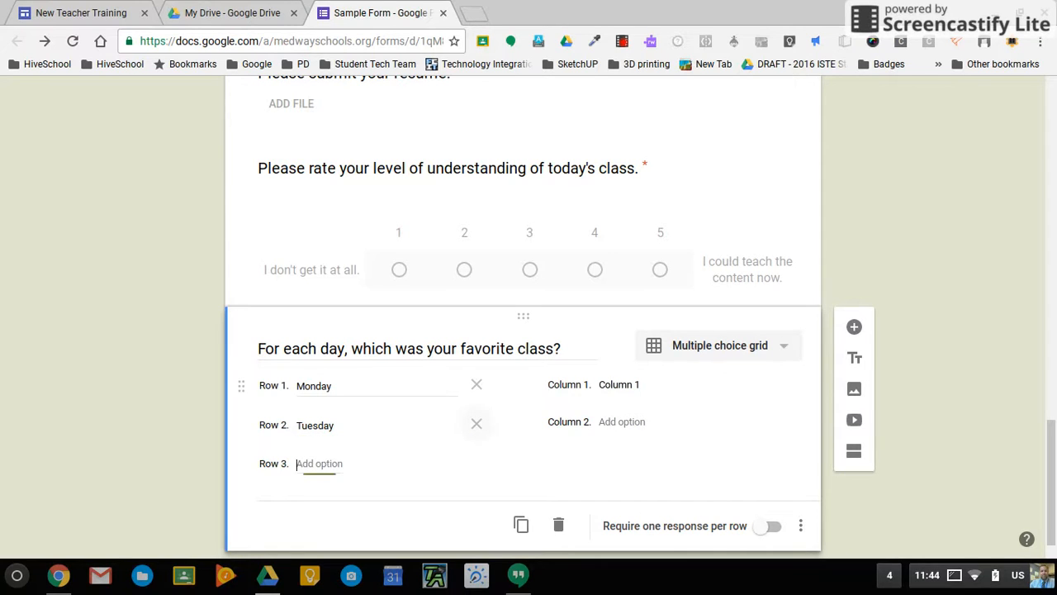
text(Wednesday)
key(Tab)
key(Tab)
text(Th)
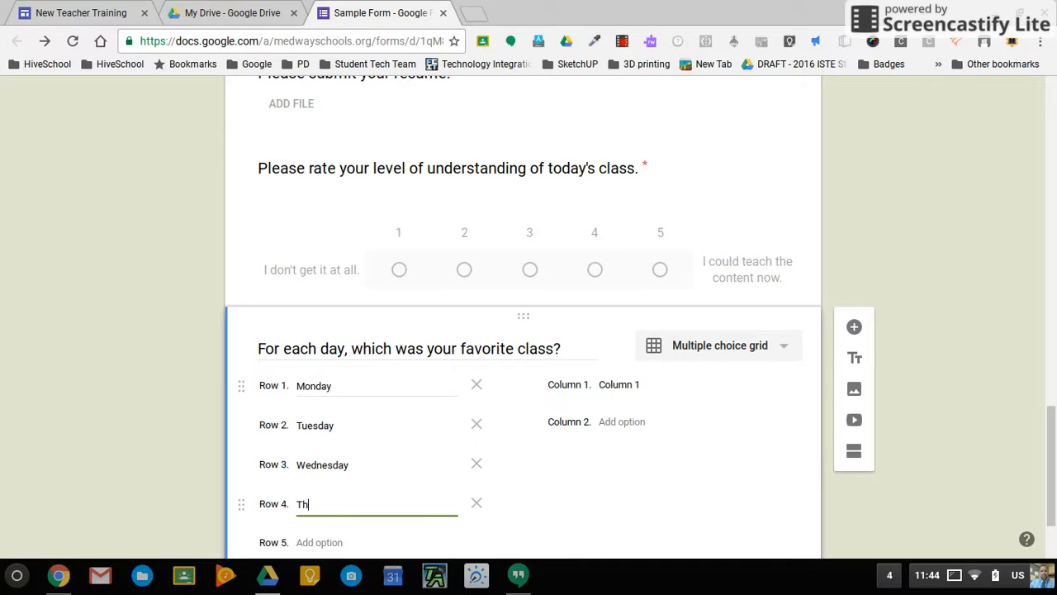
text(ursday)
key(Return)
text(Frida)
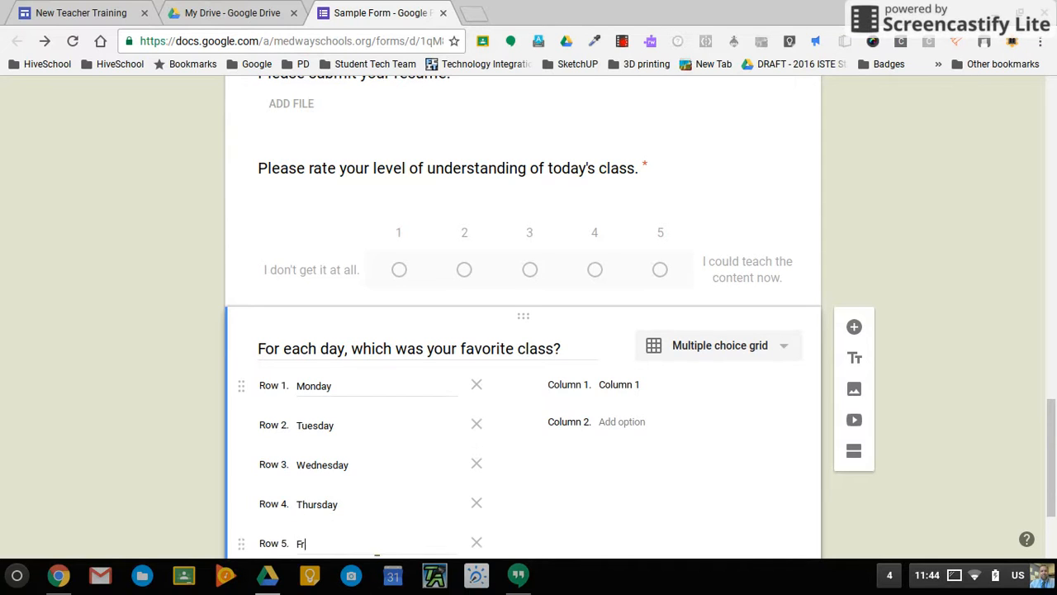
Enter grid columns Art, Music, History, Math, ELA and Science.
click(625, 389)
text(Art)
key(Return)
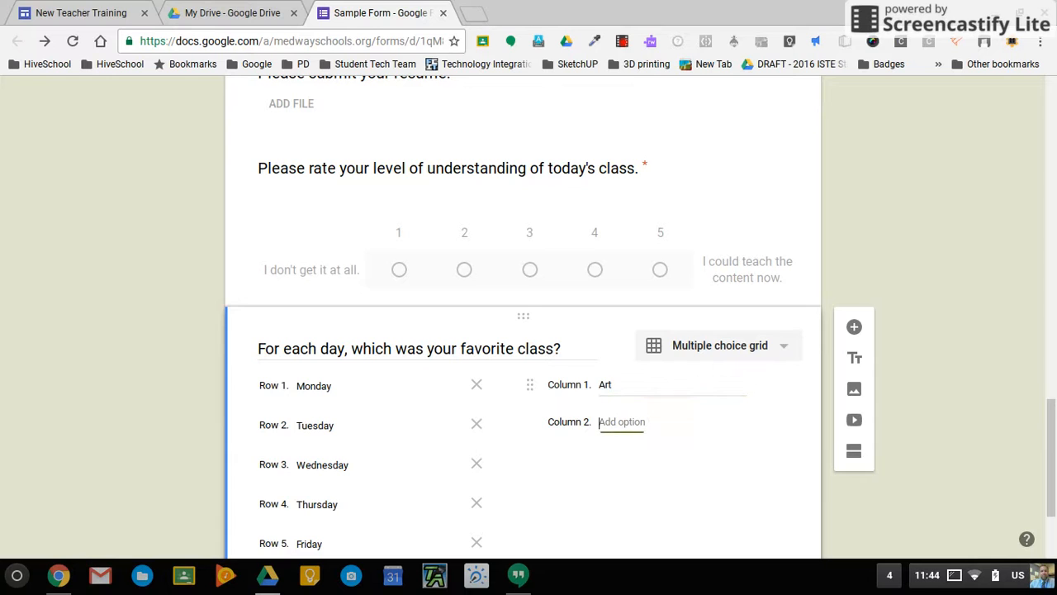
text(Music)
key(Tab)
key(Tab)
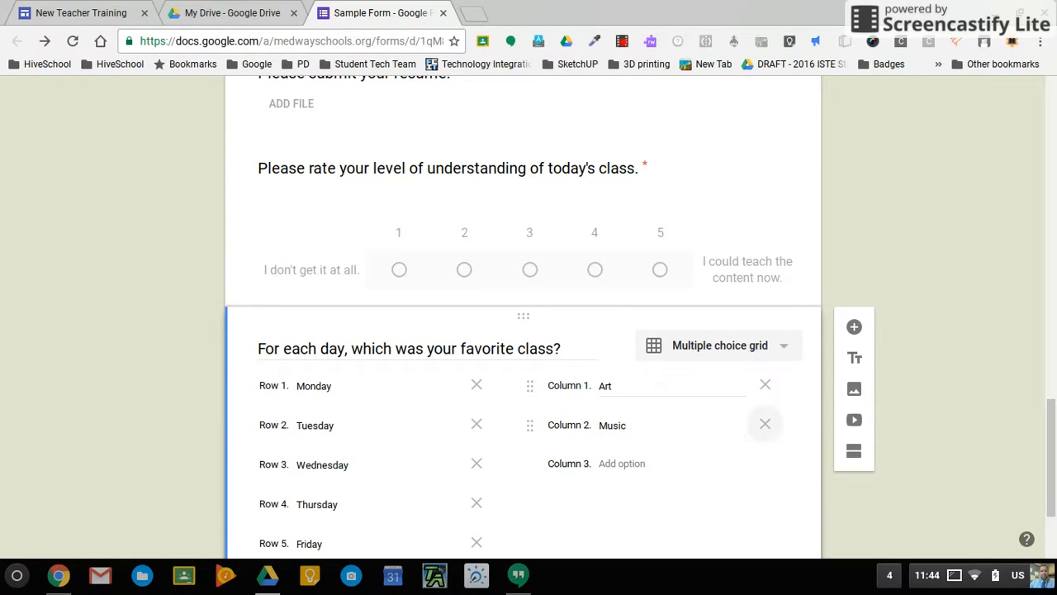
text(History)
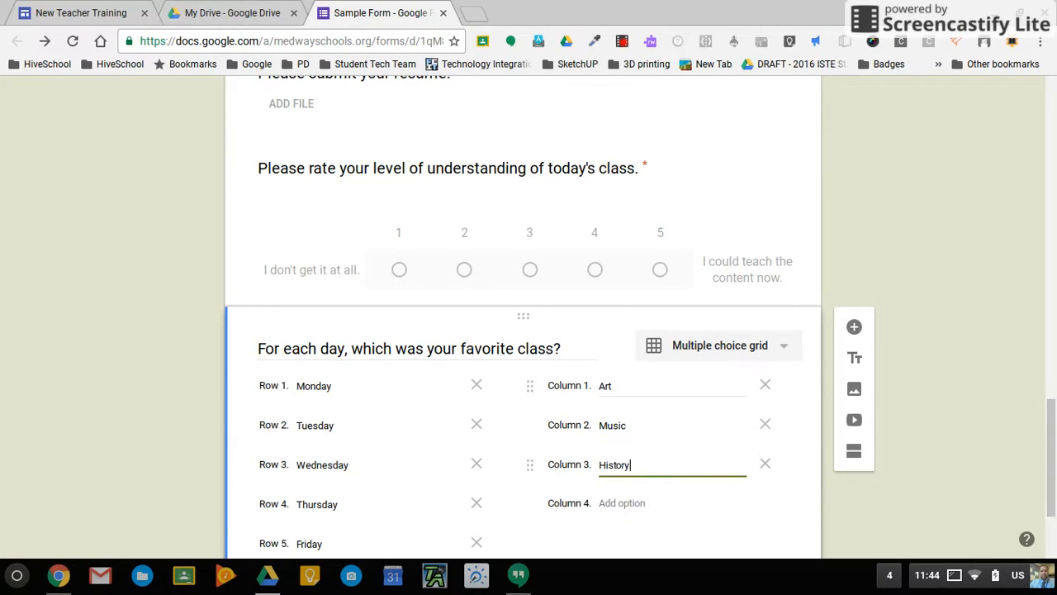
click(635, 515)
text(Math)
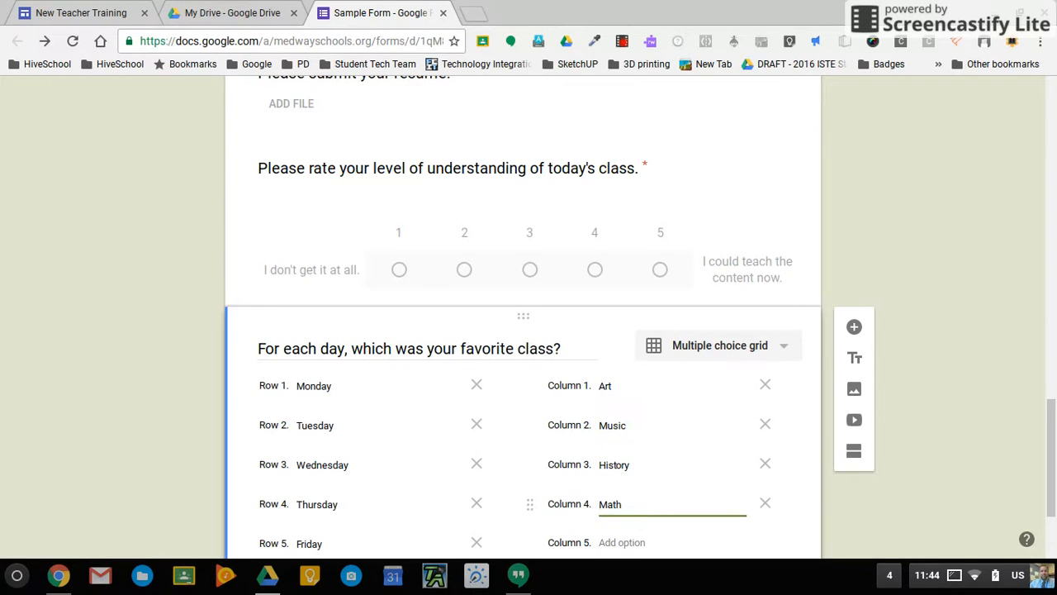
key(Tab)
click(640, 544)
text(ELA)
scroll(671, 470, down, 2)
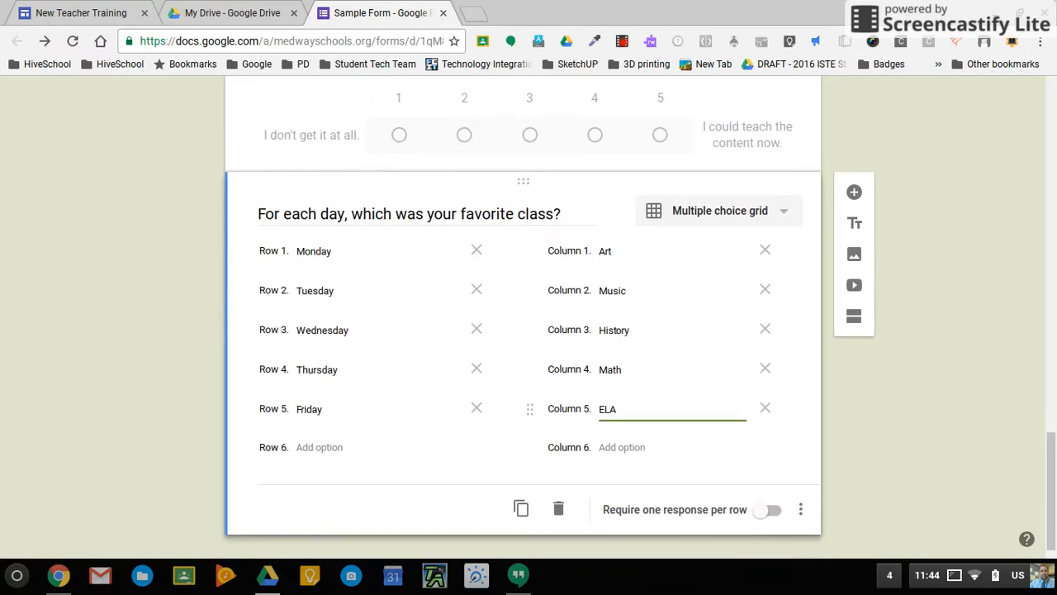
click(644, 426)
text(Science)
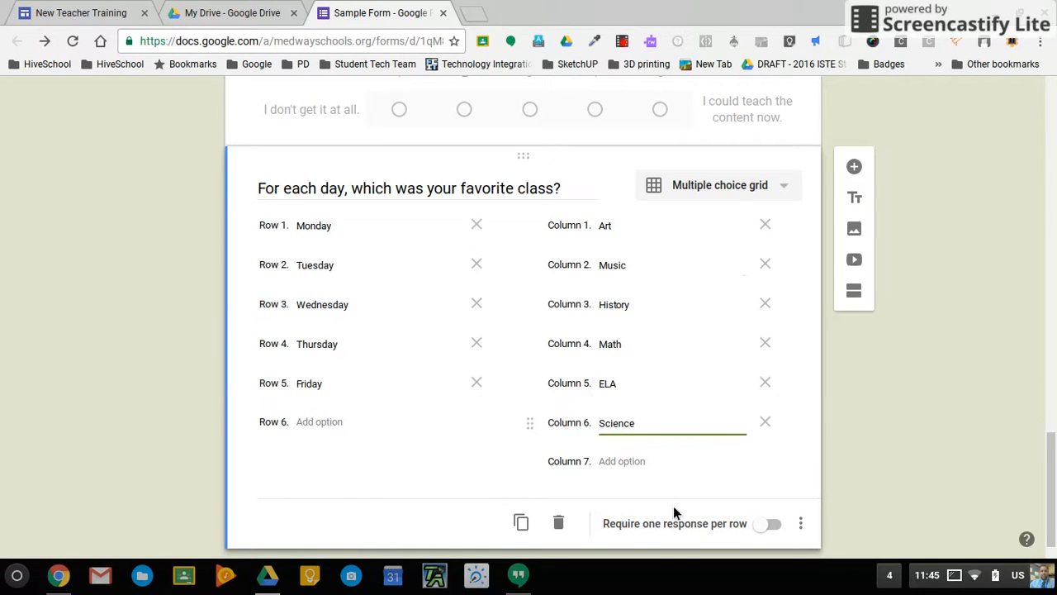
Turn on 'Require one response per row' for the grid and add a new question below.
click(766, 524)
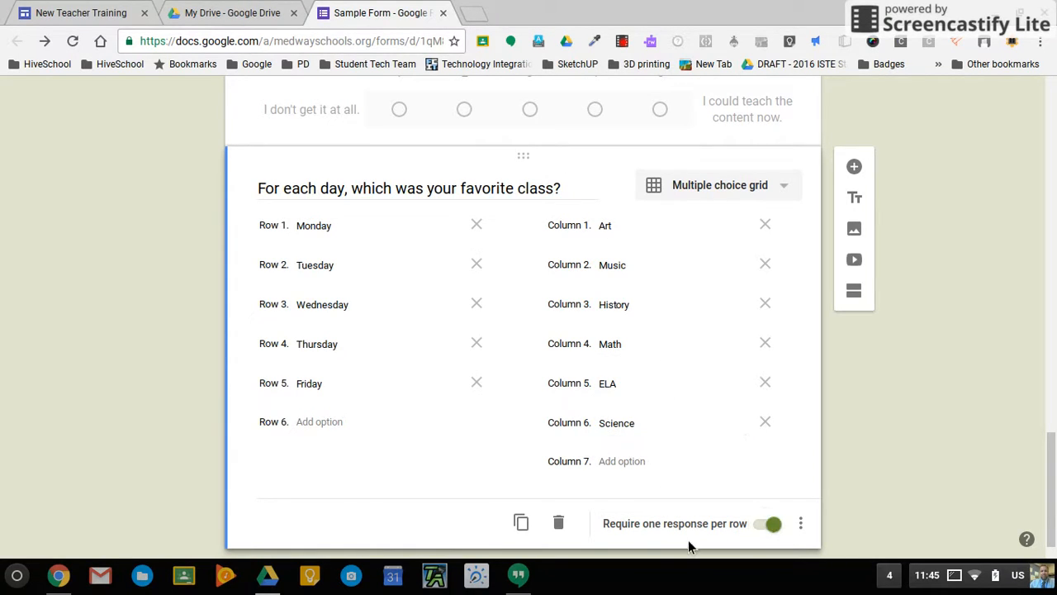
click(805, 531)
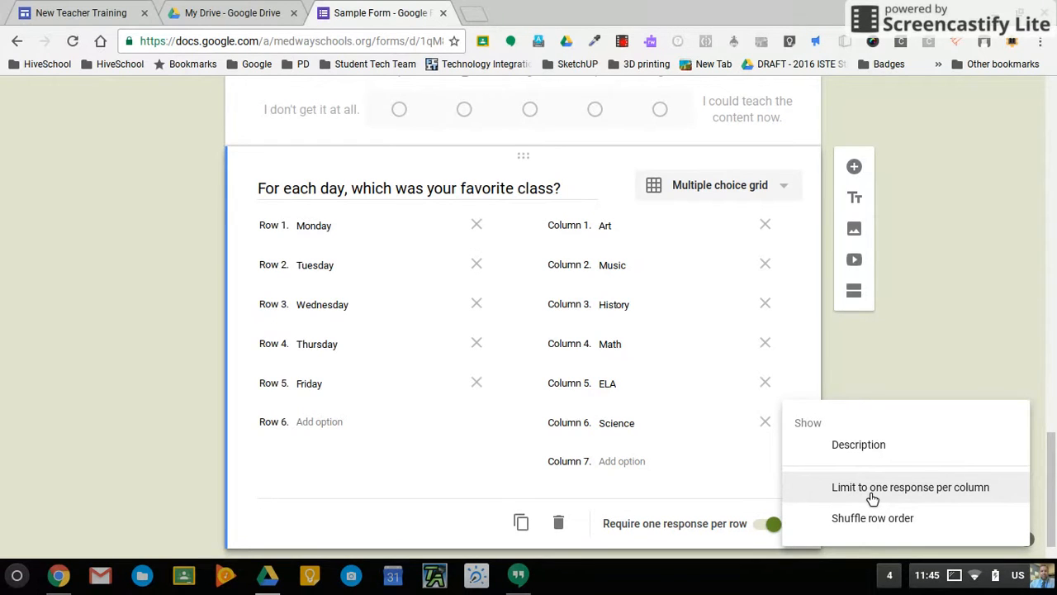
click(961, 361)
scroll(882, 407, down, 1)
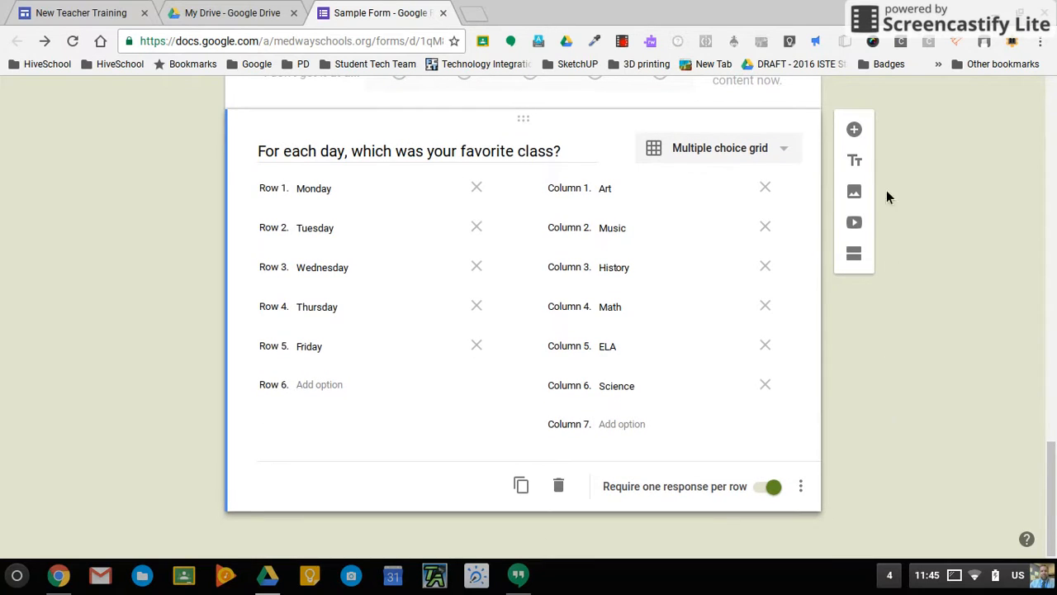
click(854, 131)
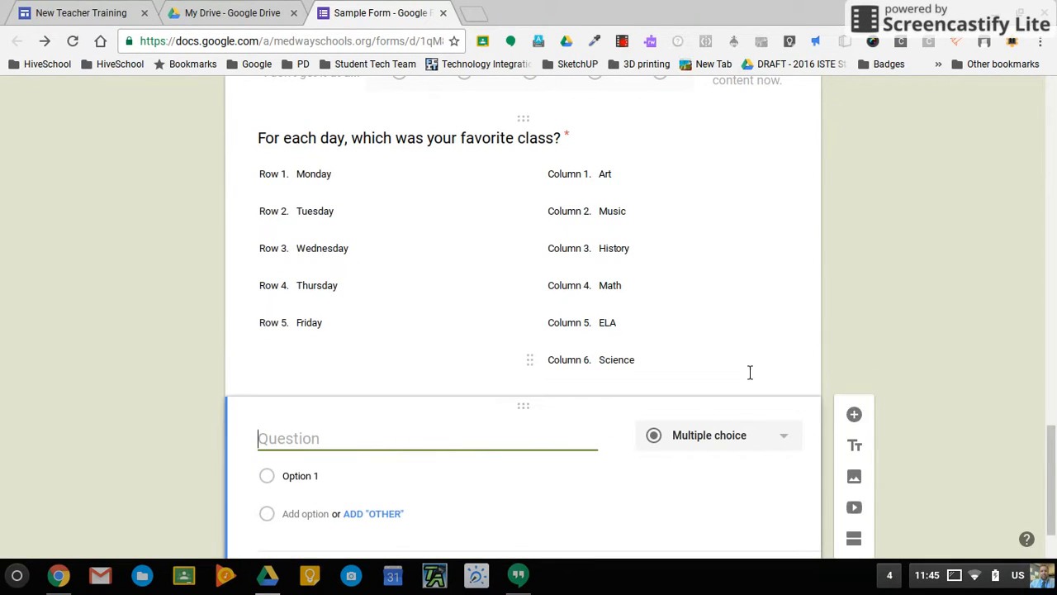
Set the new question to Date, titled 'When is your birthday?', and mark it required.
click(772, 444)
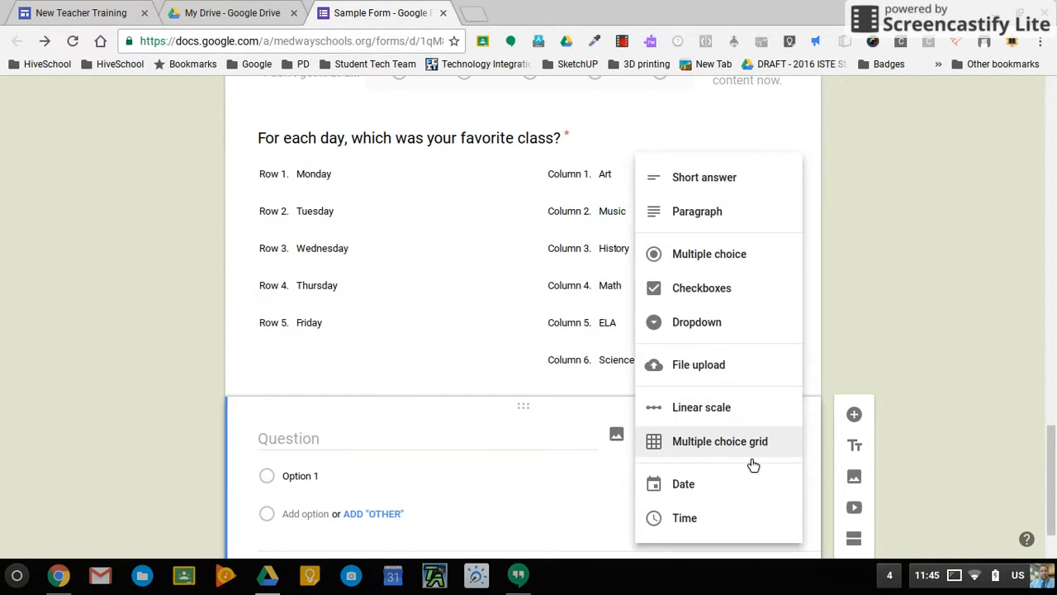
click(698, 494)
click(372, 444)
text(When )
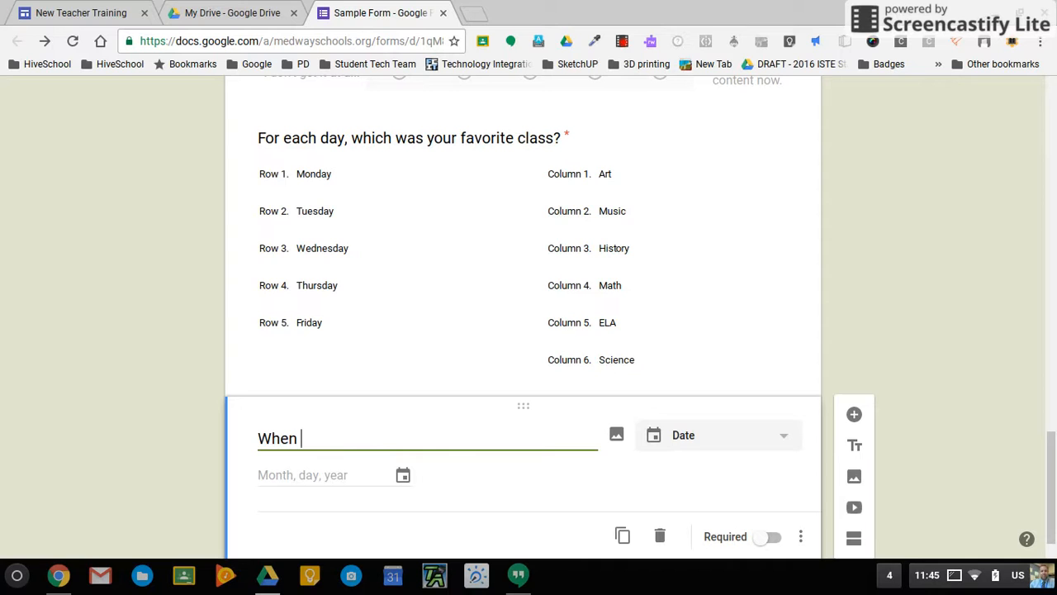
text(is your birthday?)
click(398, 473)
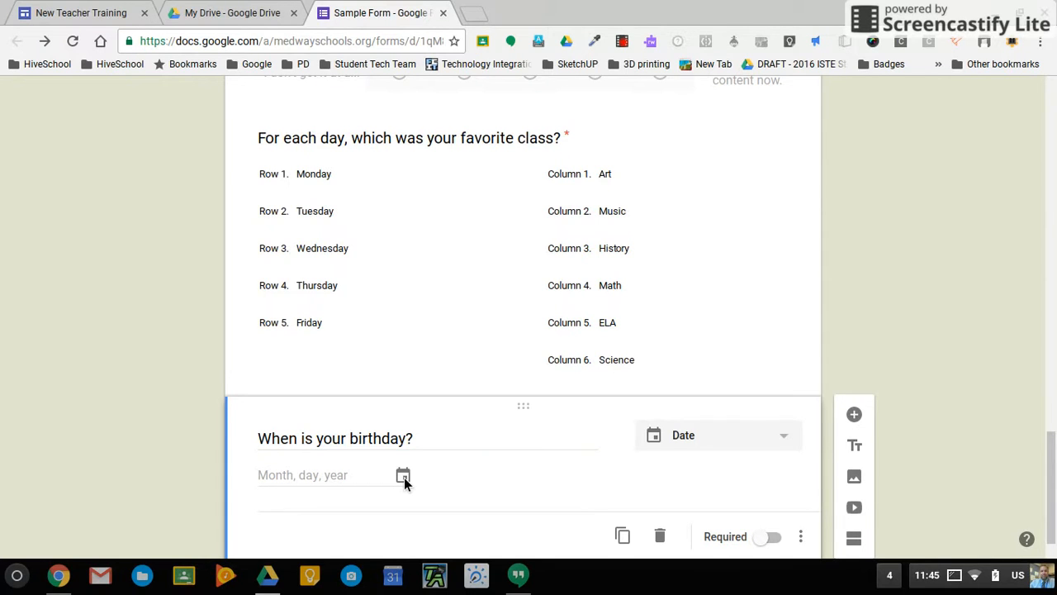
scroll(561, 480, down, 1)
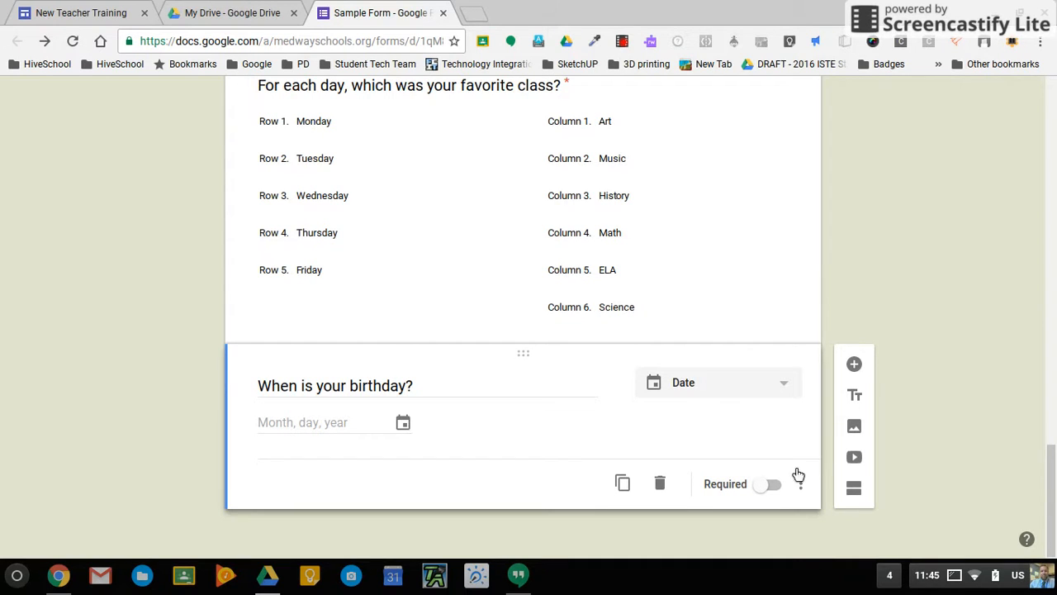
click(768, 485)
Add a required Time question titled 'What is your favorite time to eat lunch?'.
click(854, 364)
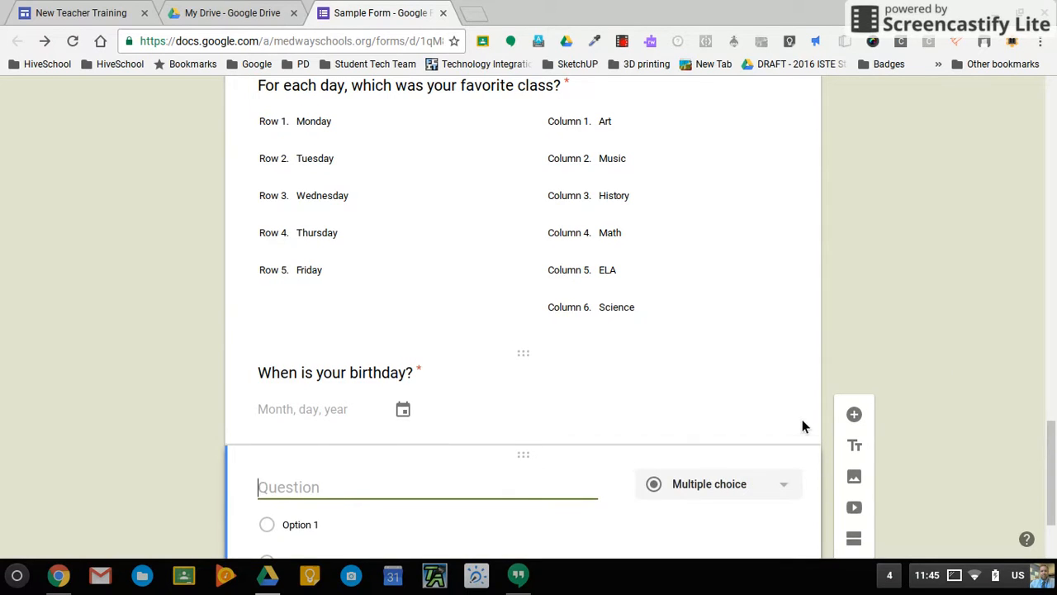
click(798, 360)
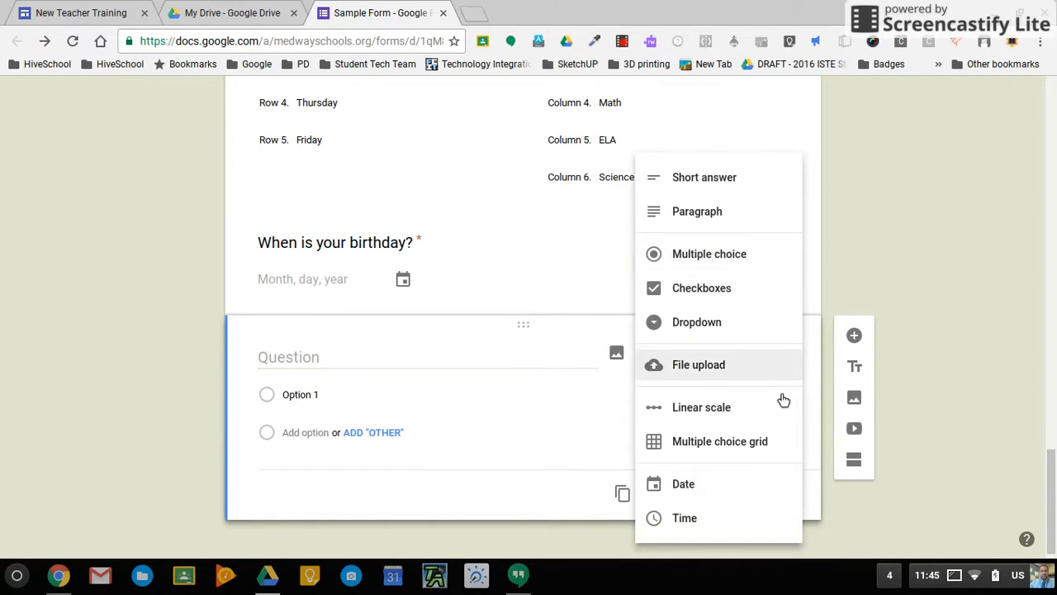
click(747, 520)
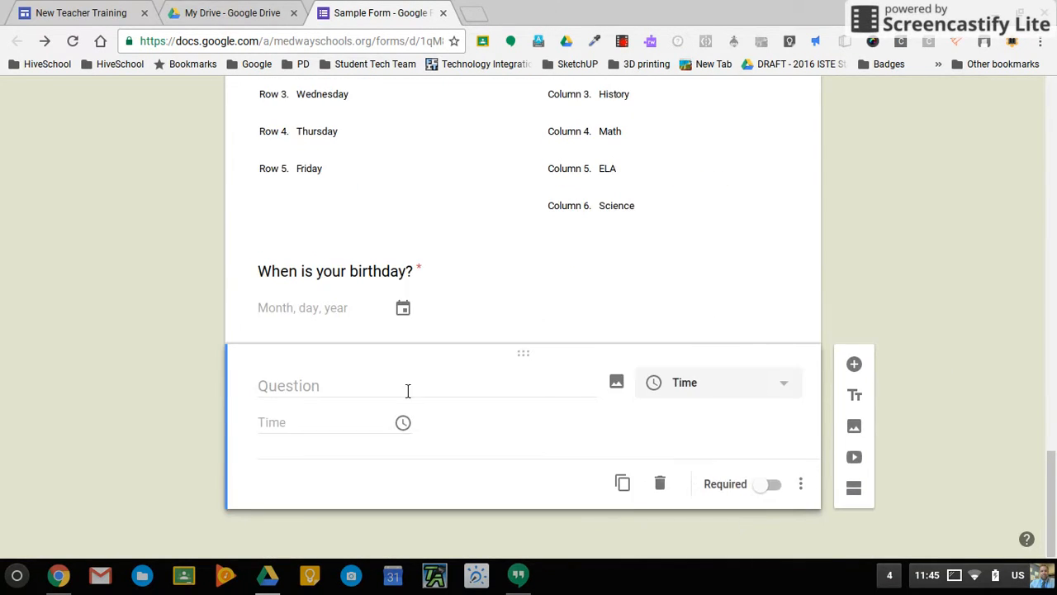
click(355, 392)
text(What is )
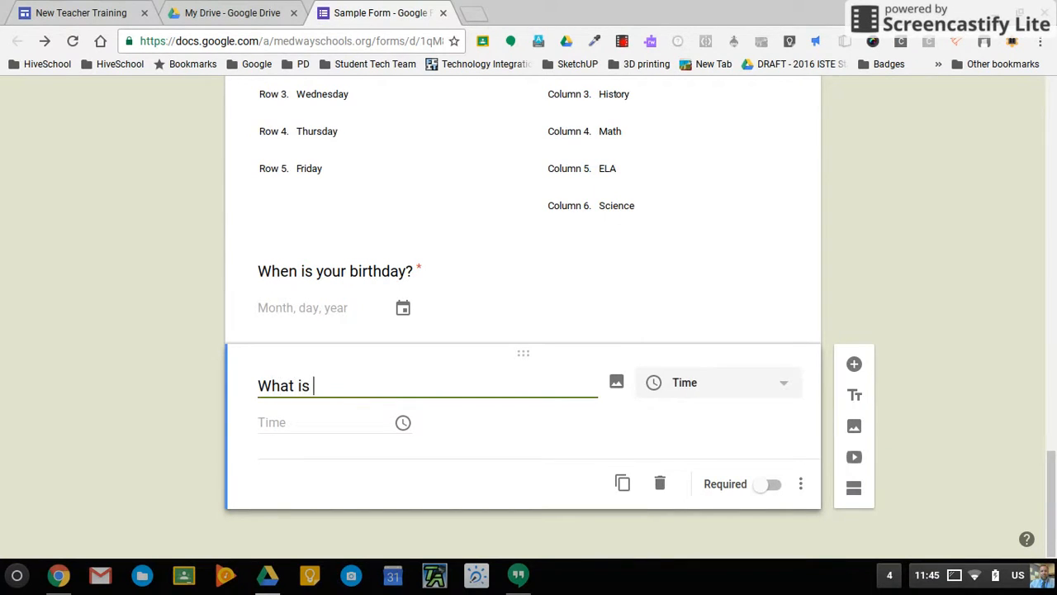
text(your favorit)
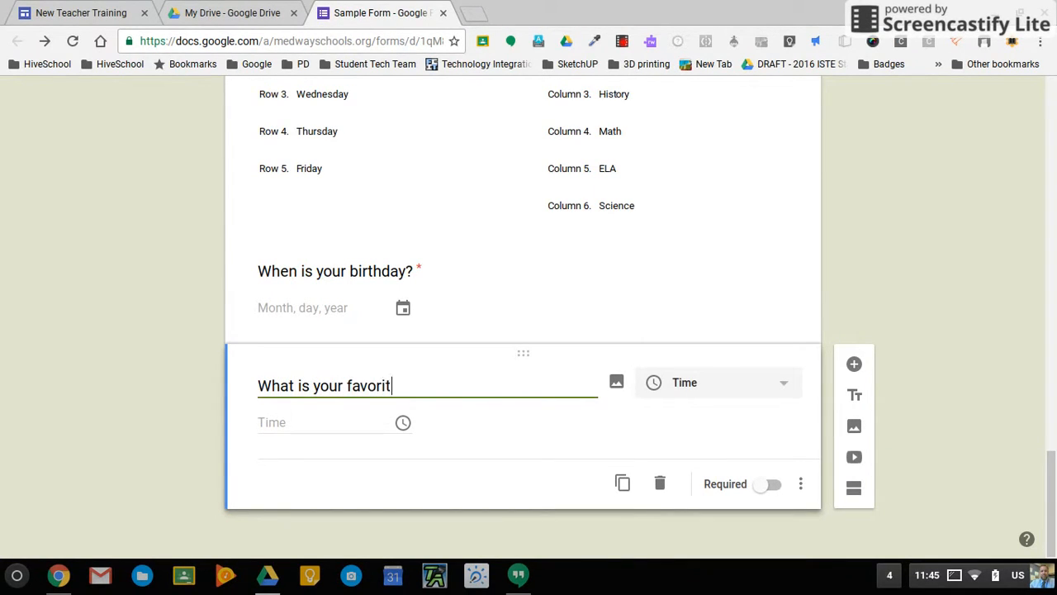
text(e time to eat )
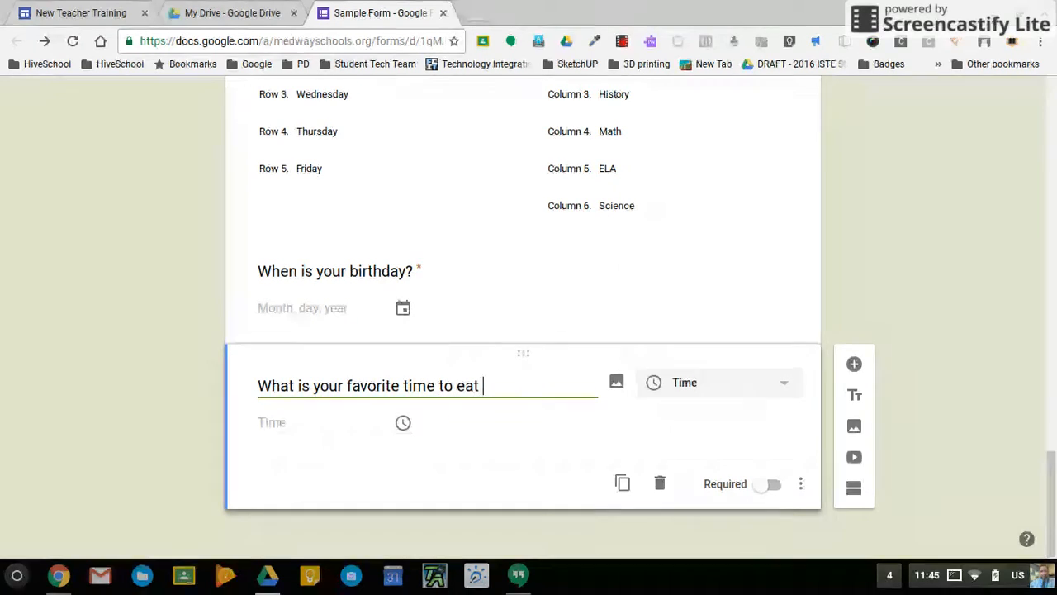
text(lunch)
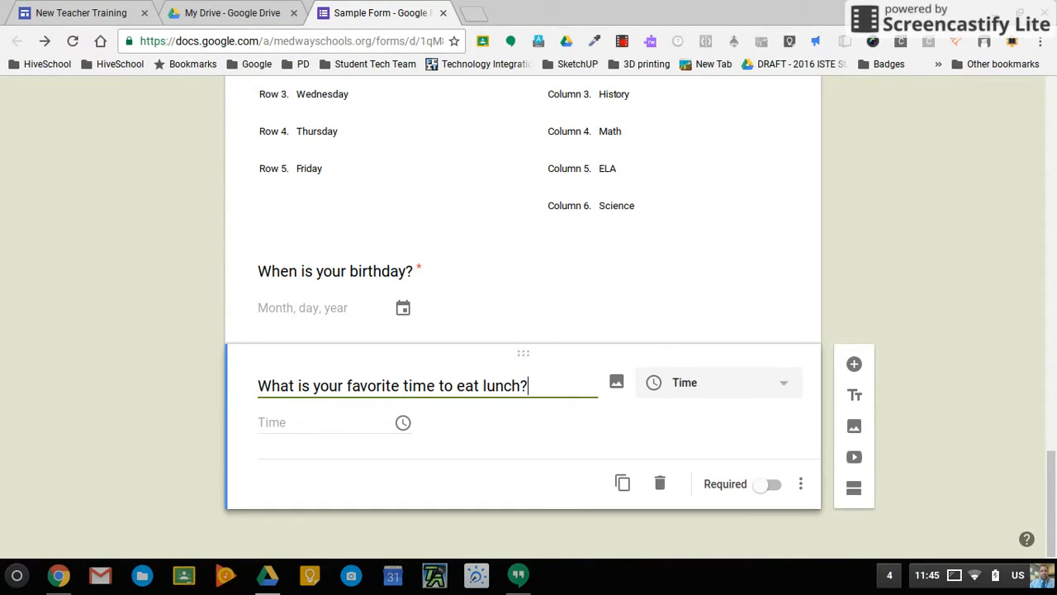
click(775, 487)
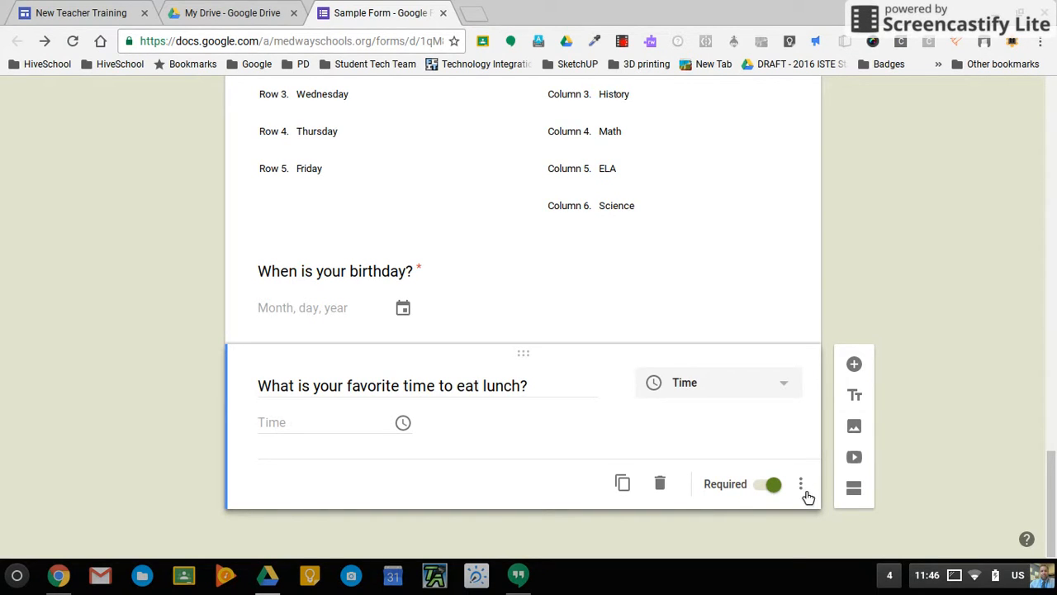
Give the lunch question the description 'Please be as specific as possible.'.
click(803, 488)
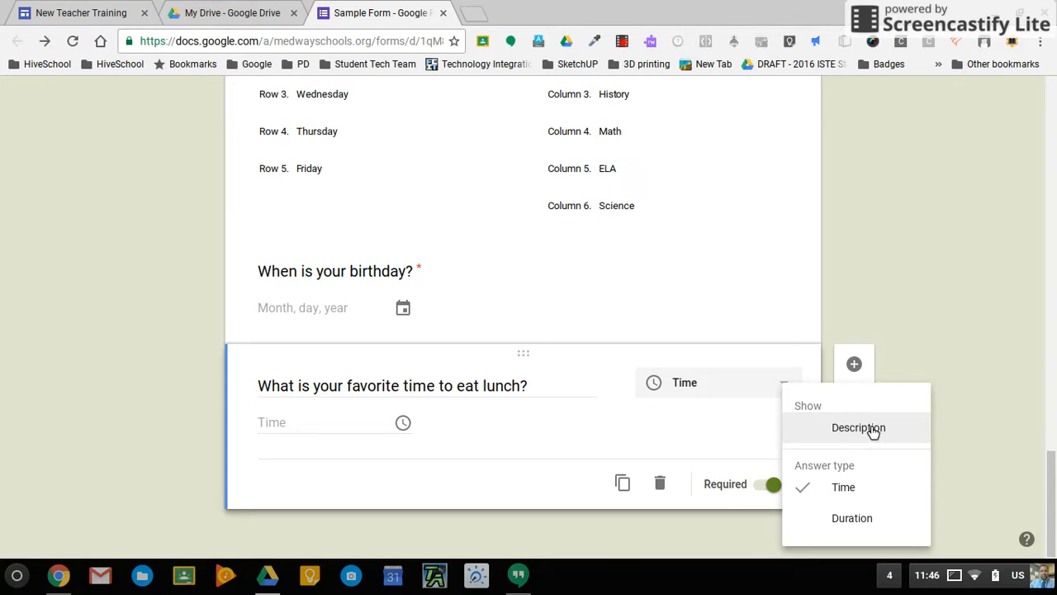
click(874, 431)
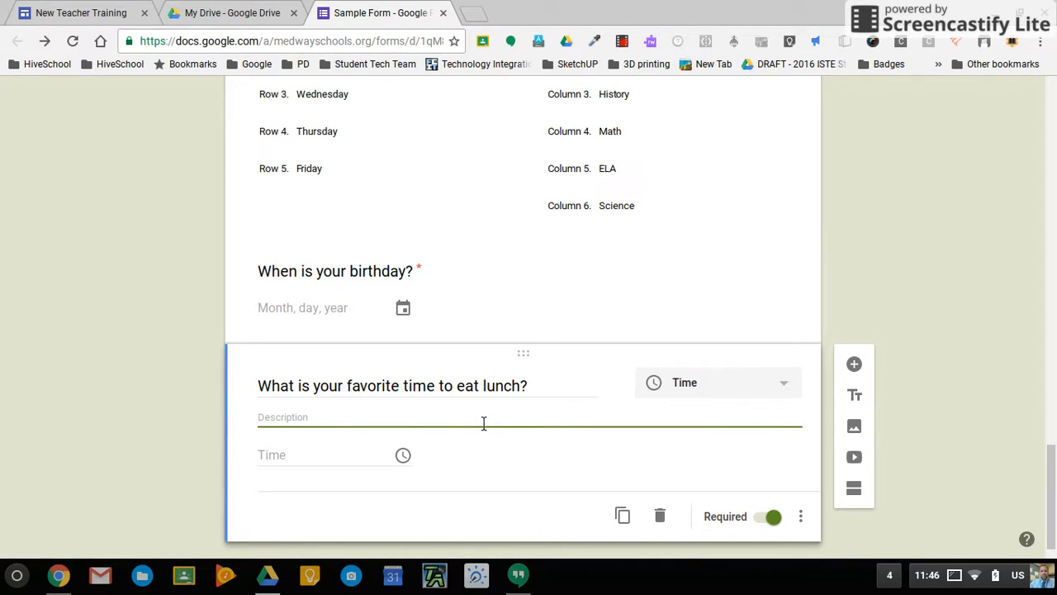
text(Please be as specific as possible.)
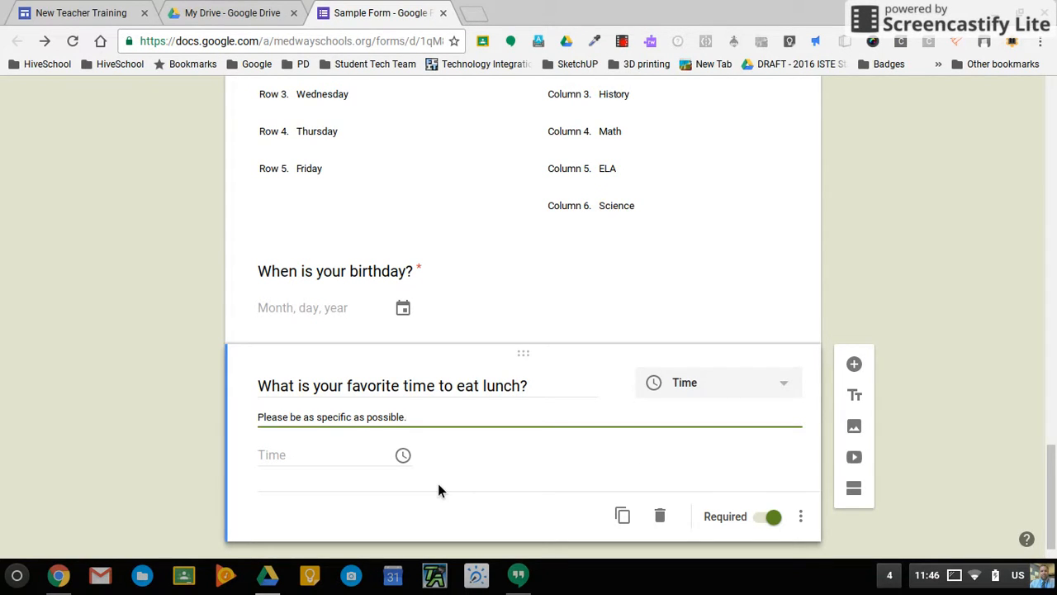
scroll(481, 367, up, 15)
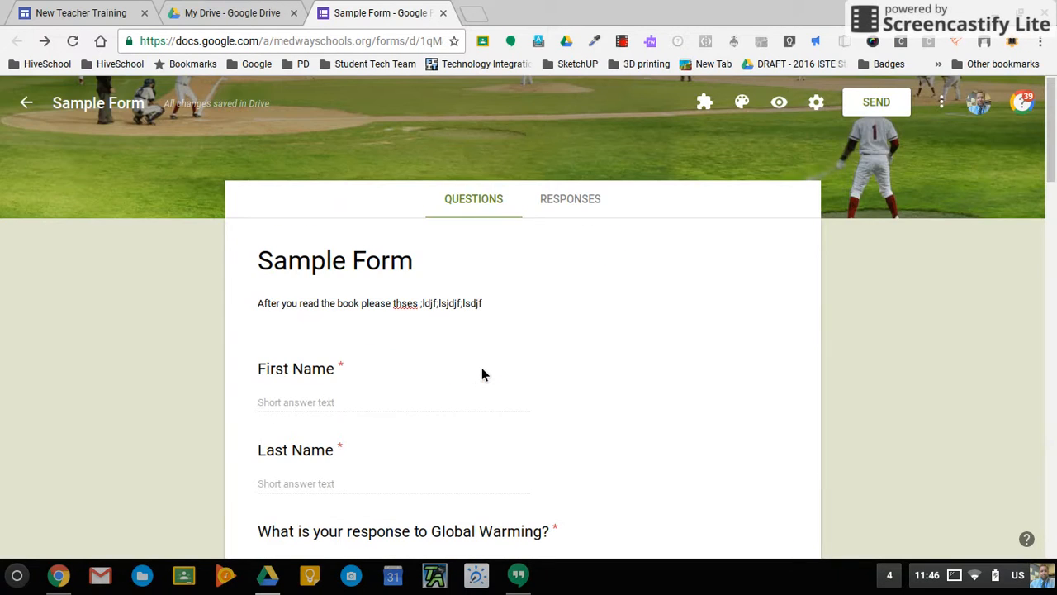
Add the description 'Make sure you answer in complete sentences.' to the Global Warming question.
scroll(482, 368, down, 3)
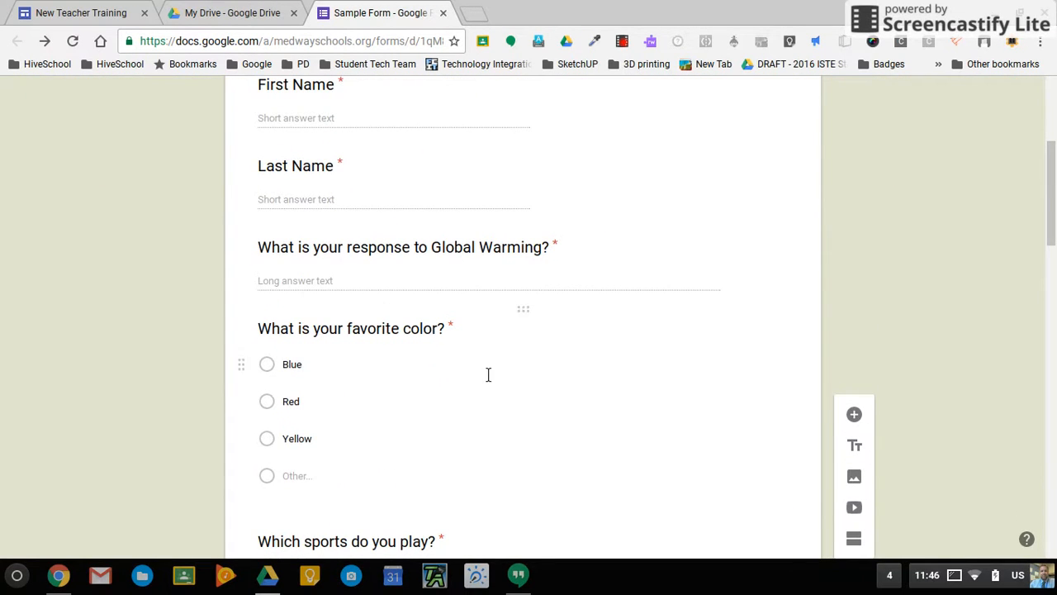
click(478, 270)
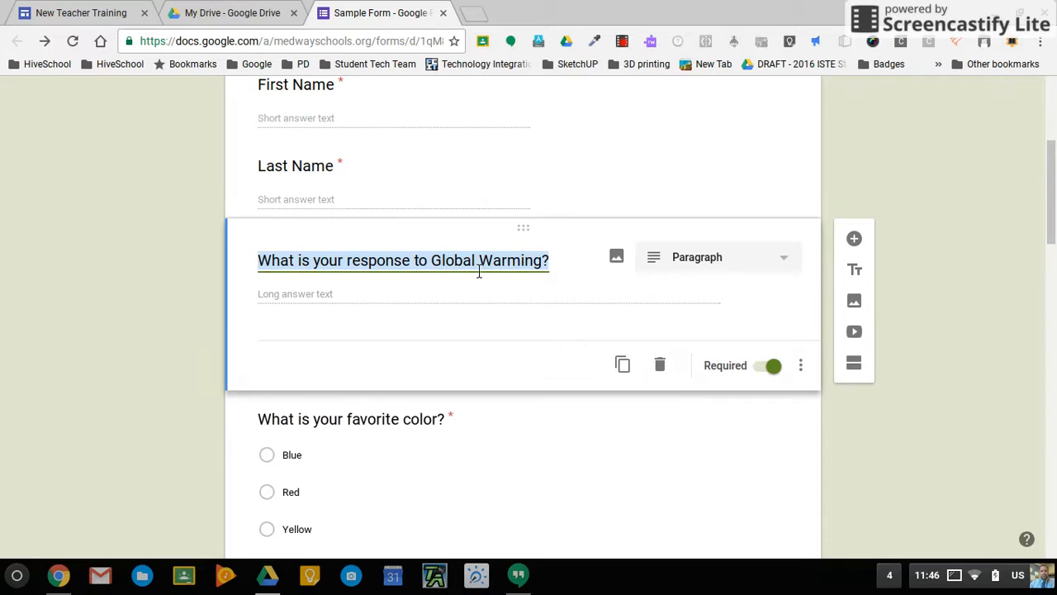
click(811, 376)
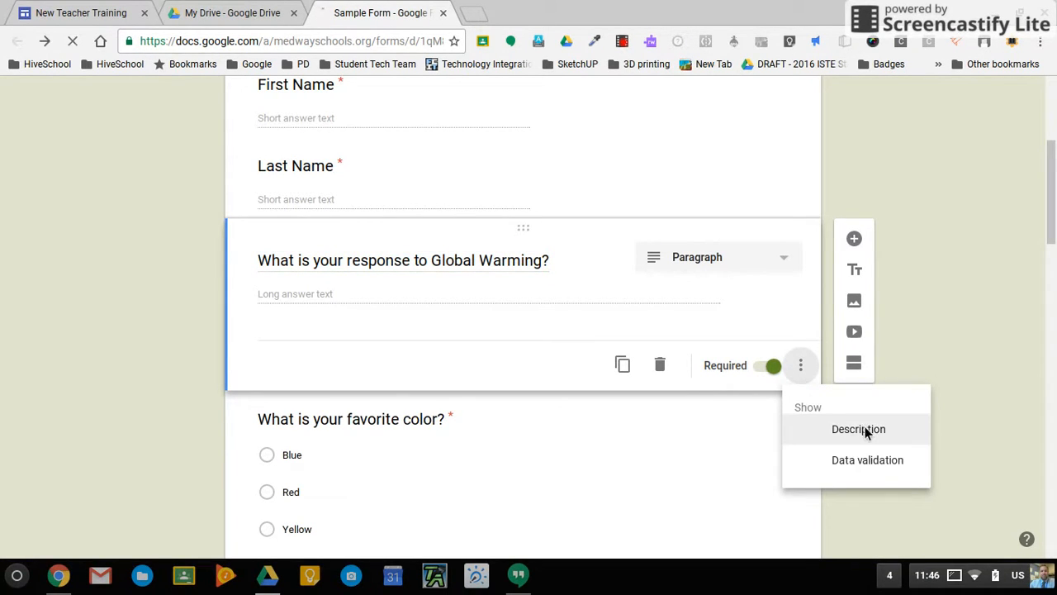
click(865, 428)
text(Make sure you)
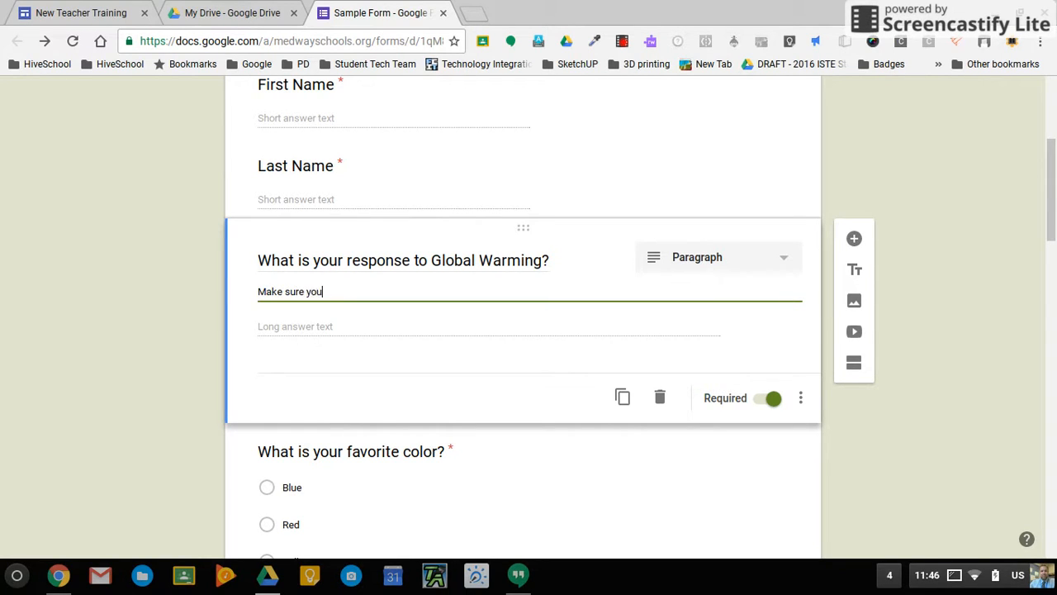
text( answer in complete sentences.)
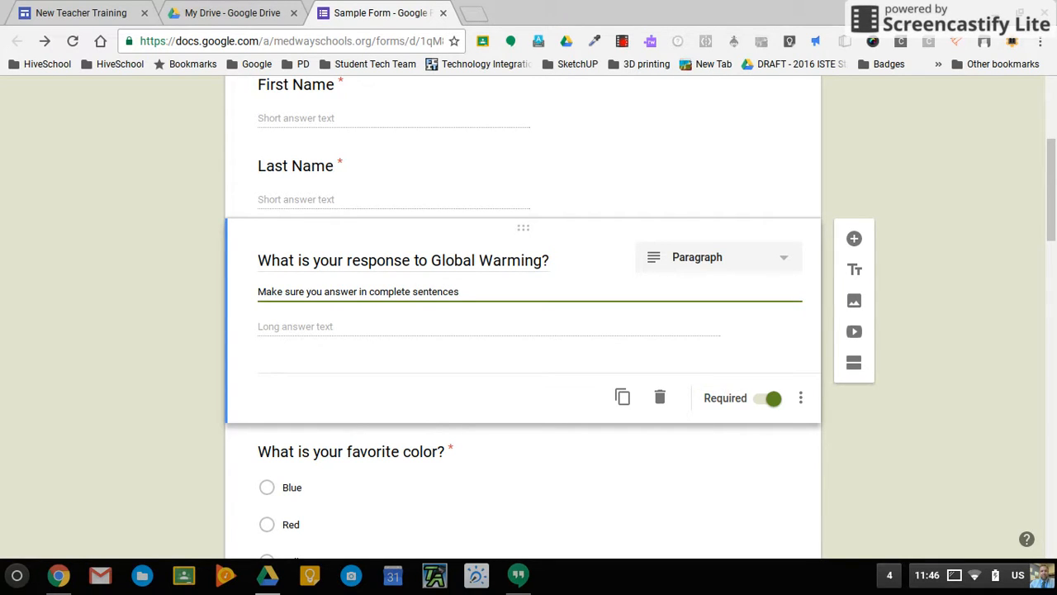
Add response validation set to Length with Minimum character count.
click(807, 399)
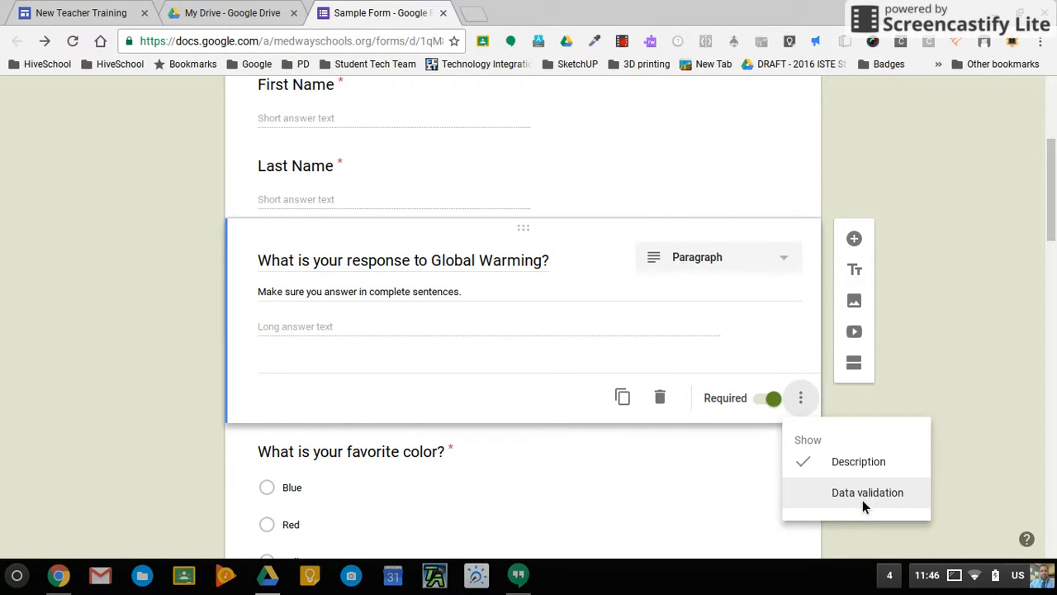
click(863, 500)
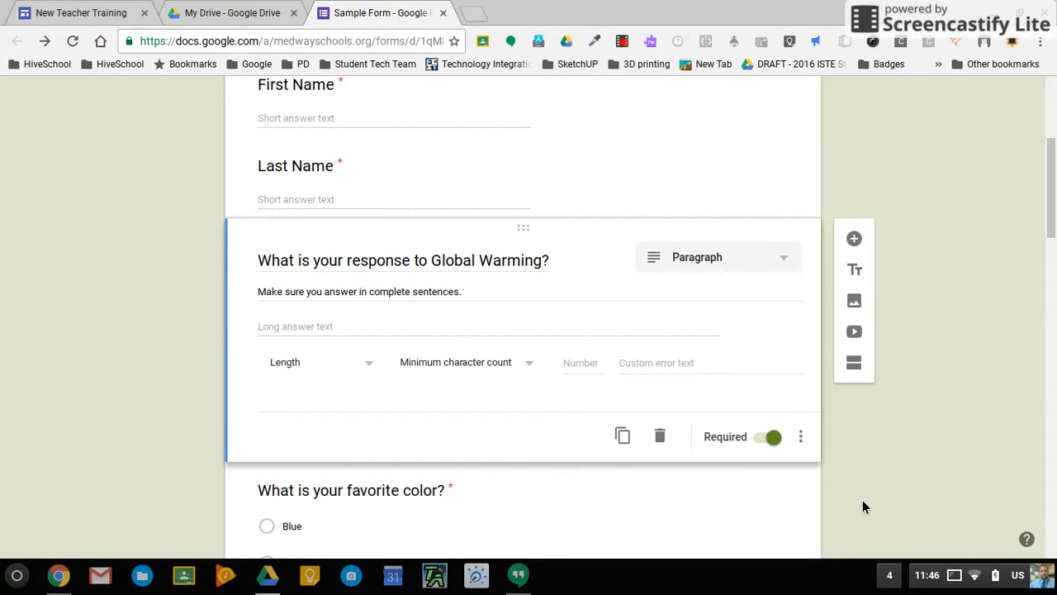
click(382, 374)
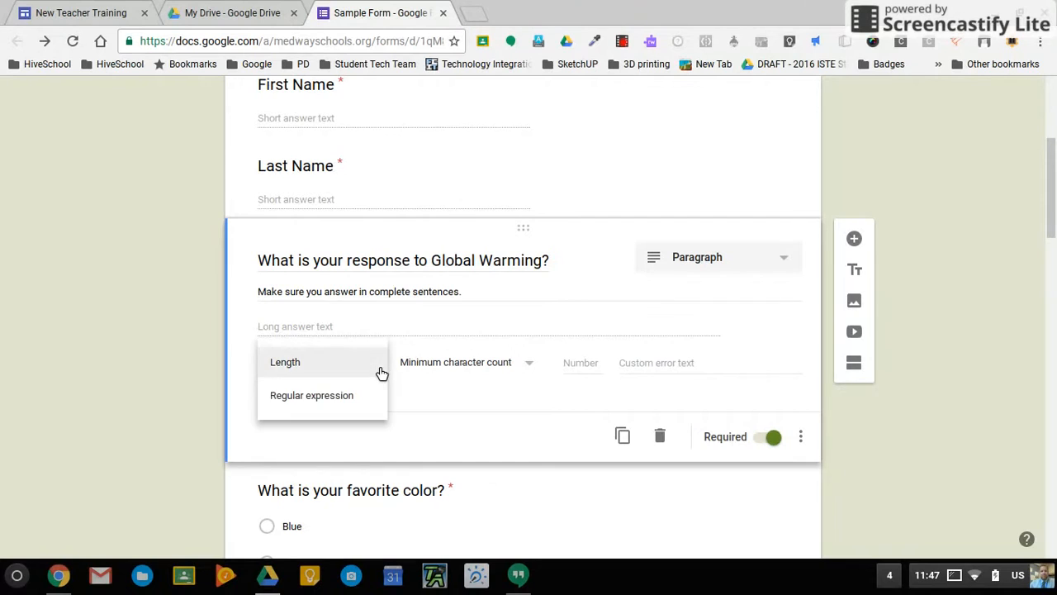
click(519, 365)
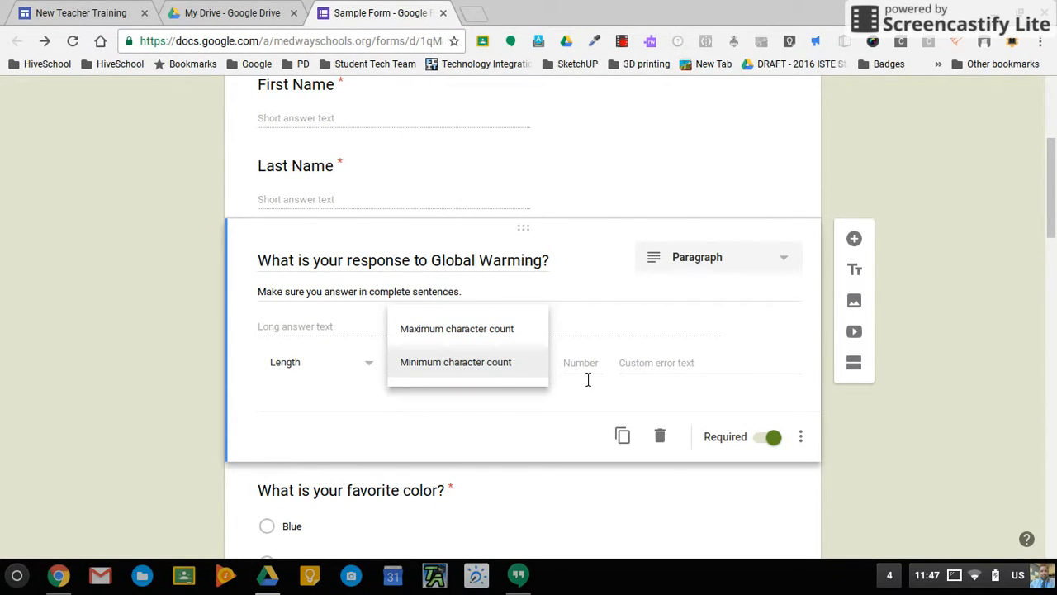
click(648, 373)
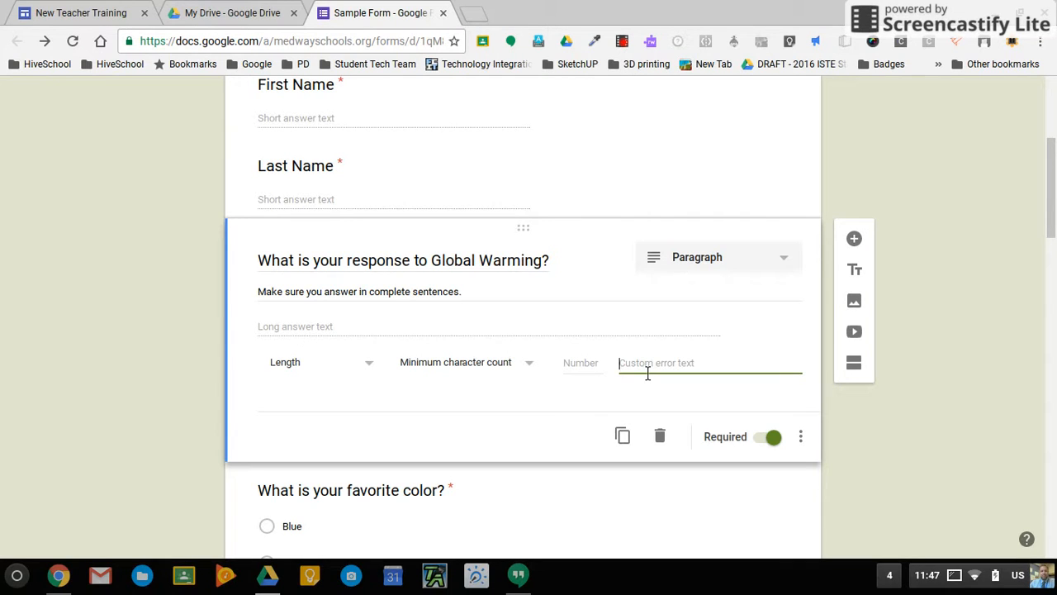
click(360, 368)
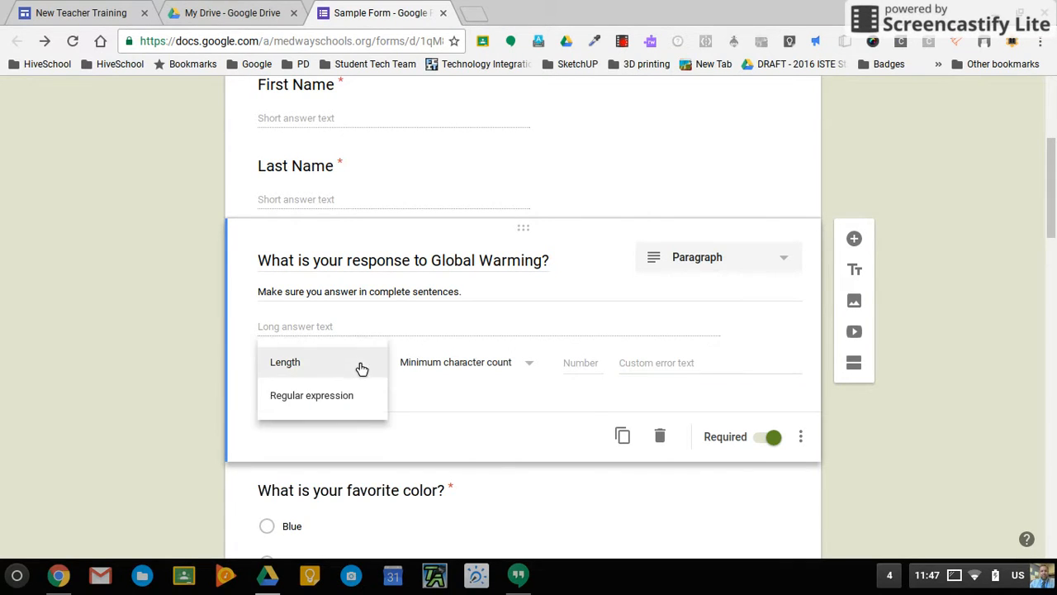
scroll(449, 439, down, 2)
click(450, 447)
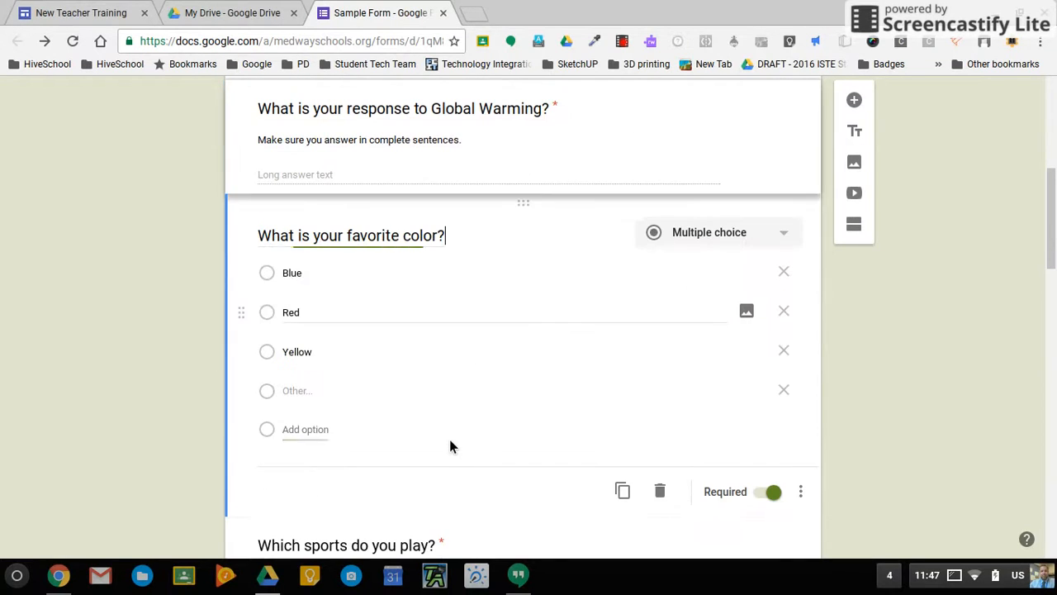
Add response validation to Last Name, leaving the Number, Greater than rule unchanged.
scroll(873, 367, up, 2)
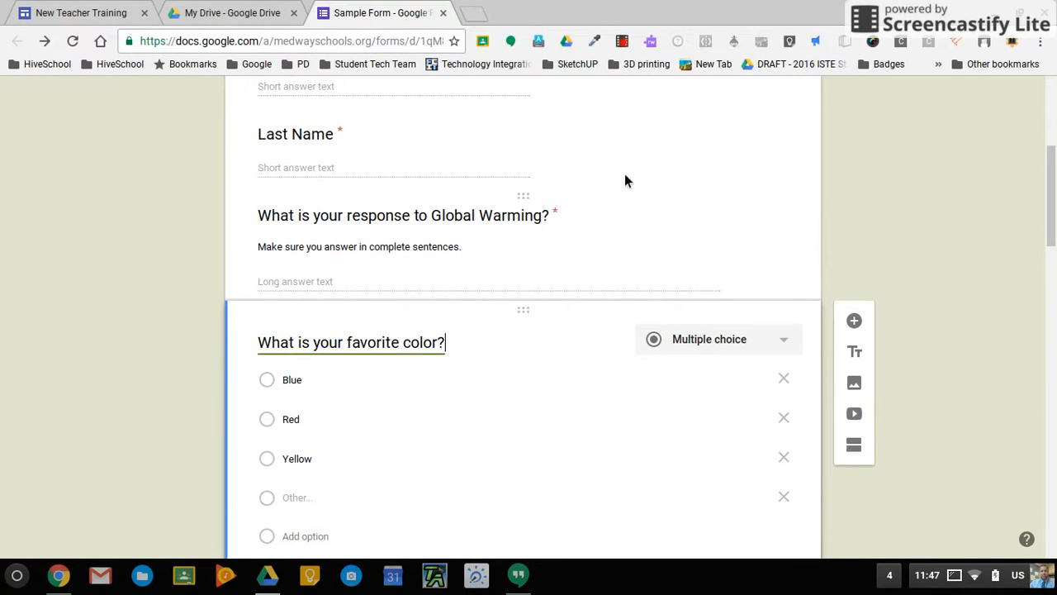
scroll(606, 157, up, 1)
click(602, 205)
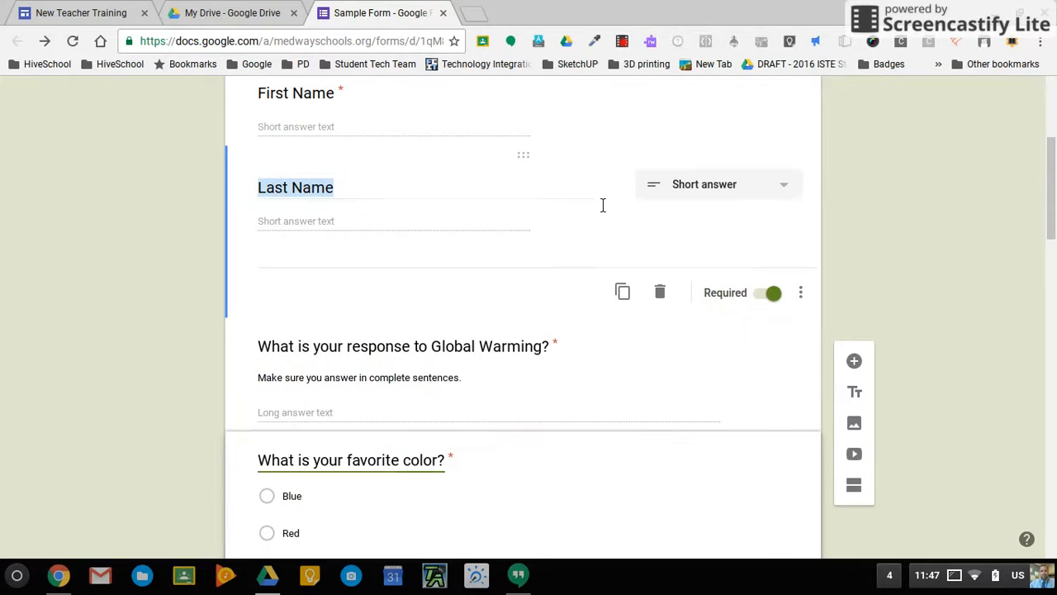
click(806, 303)
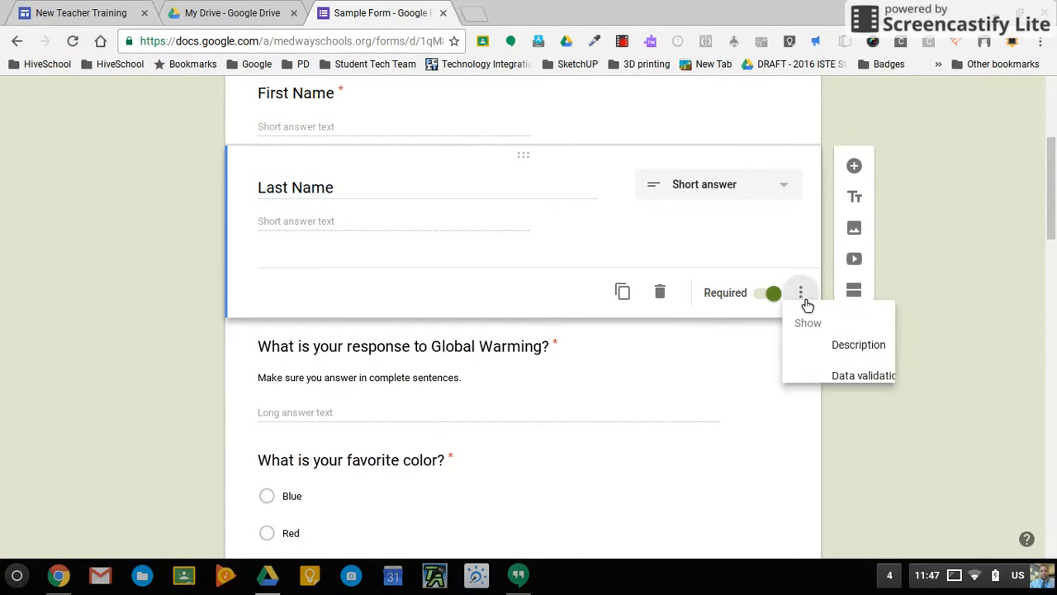
click(868, 401)
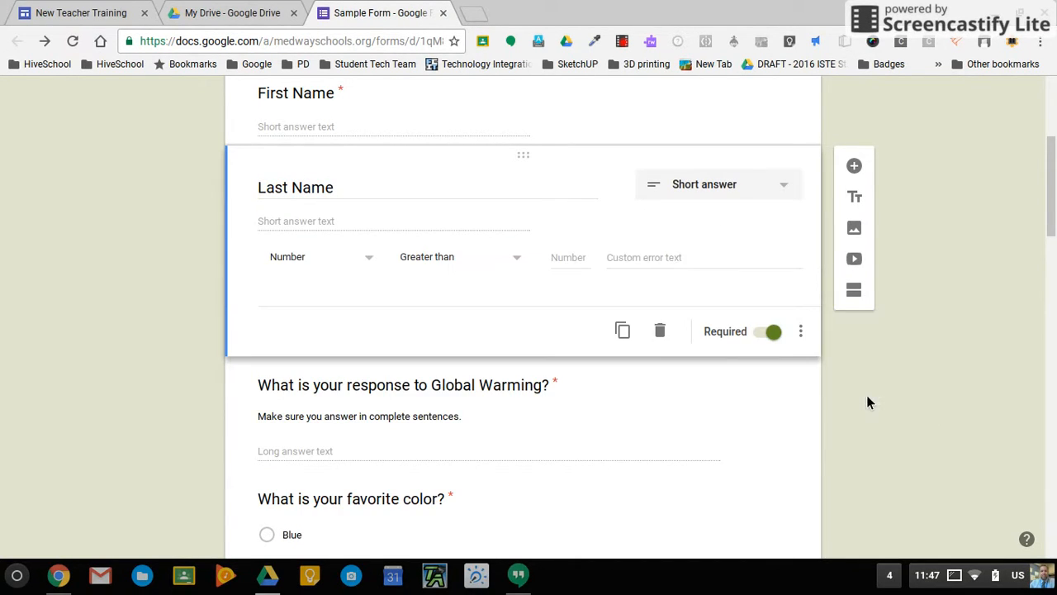
click(330, 266)
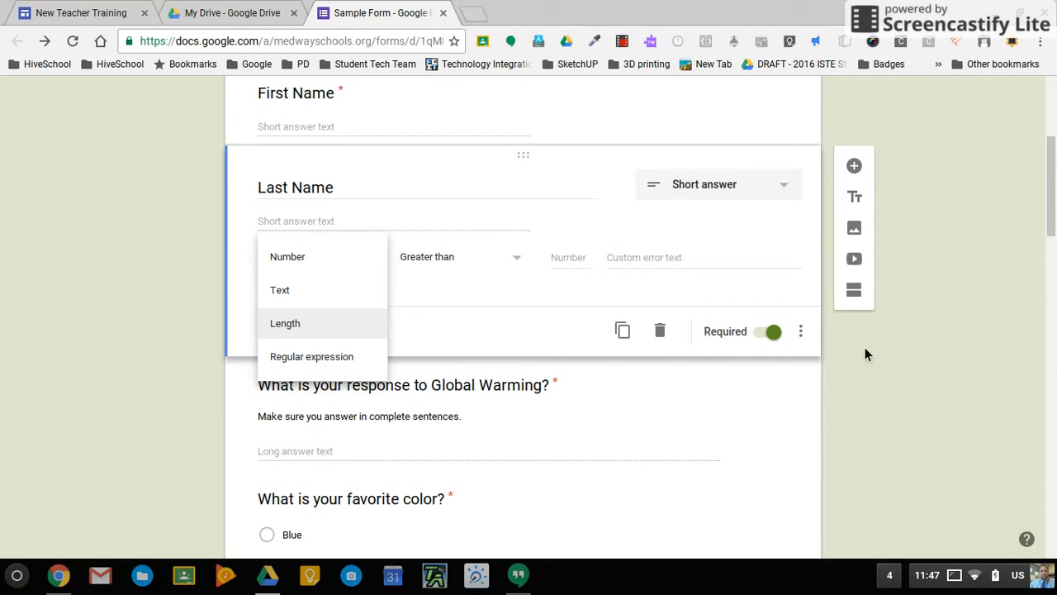
scroll(696, 346, up, 2)
scroll(701, 346, down, 2)
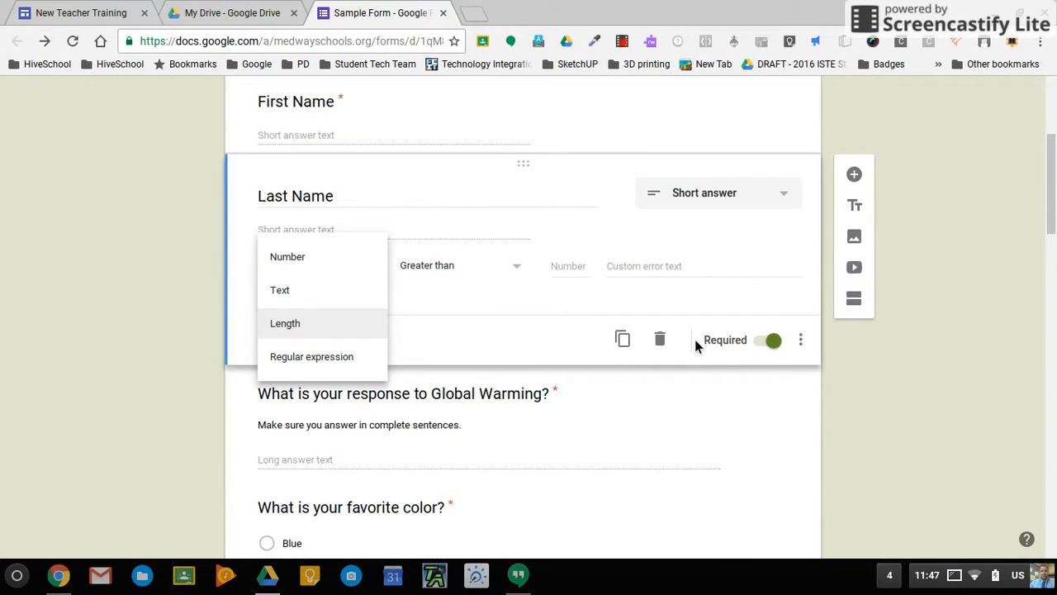
scroll(694, 336, down, 1)
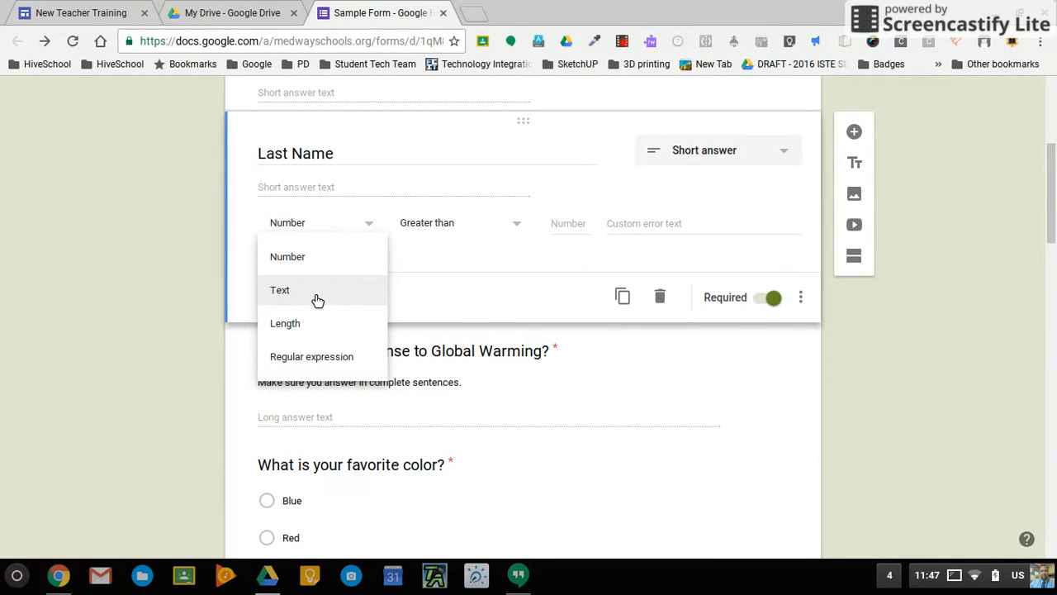
click(869, 380)
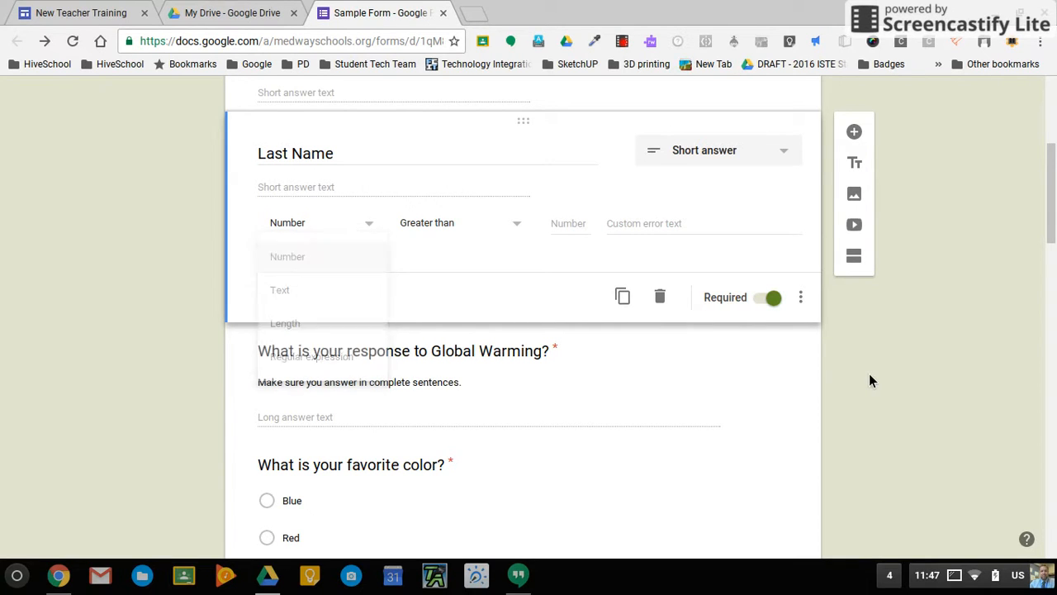
scroll(869, 380, down, 5)
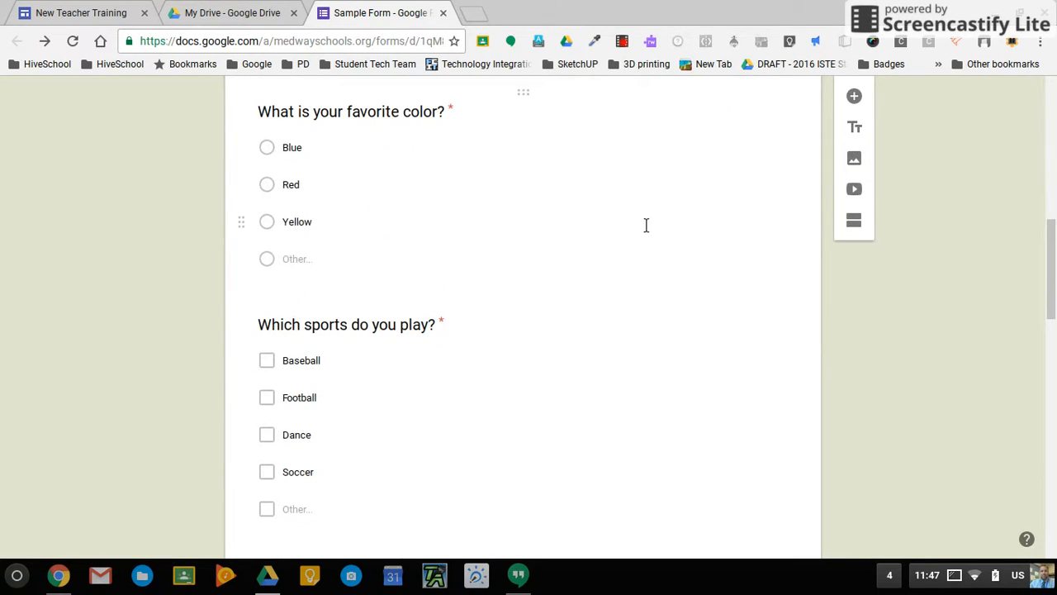
click(638, 222)
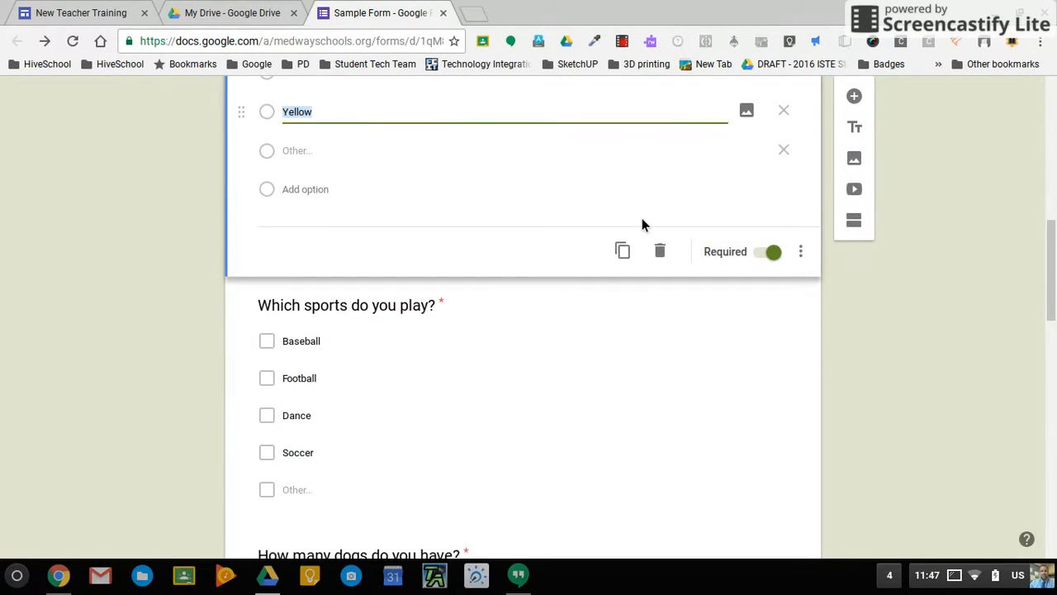
Open the color question's extra options list, then close it again.
click(801, 251)
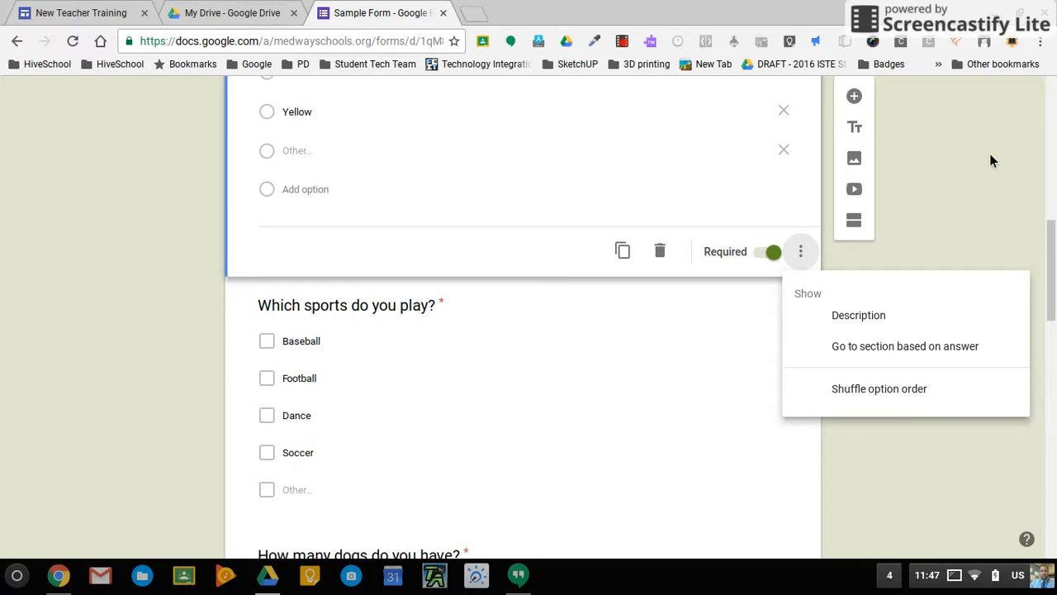
scroll(990, 153, up, 1)
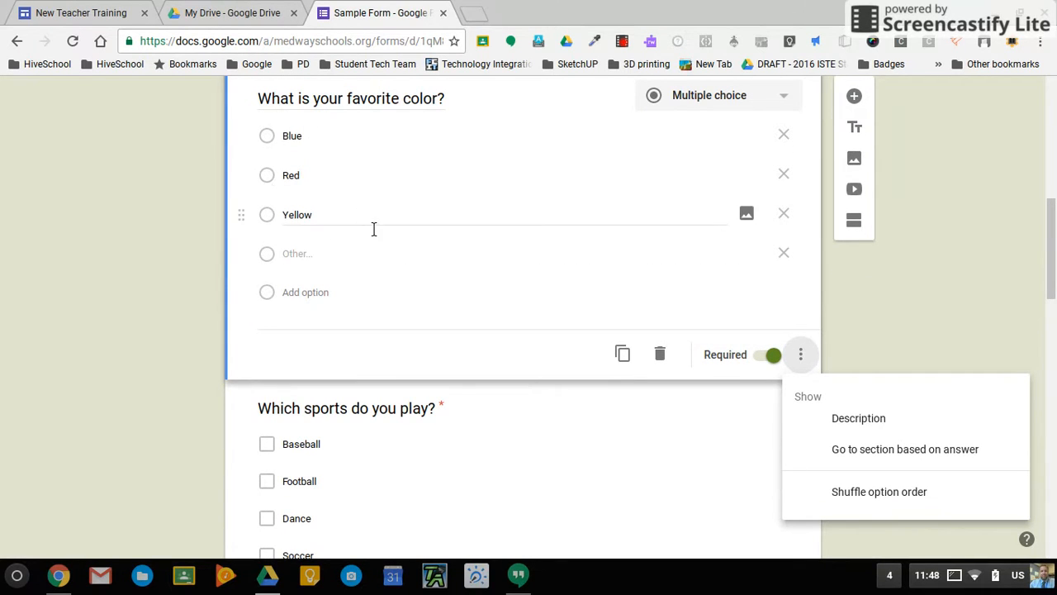
scroll(374, 230, up, 1)
scroll(369, 226, down, 1)
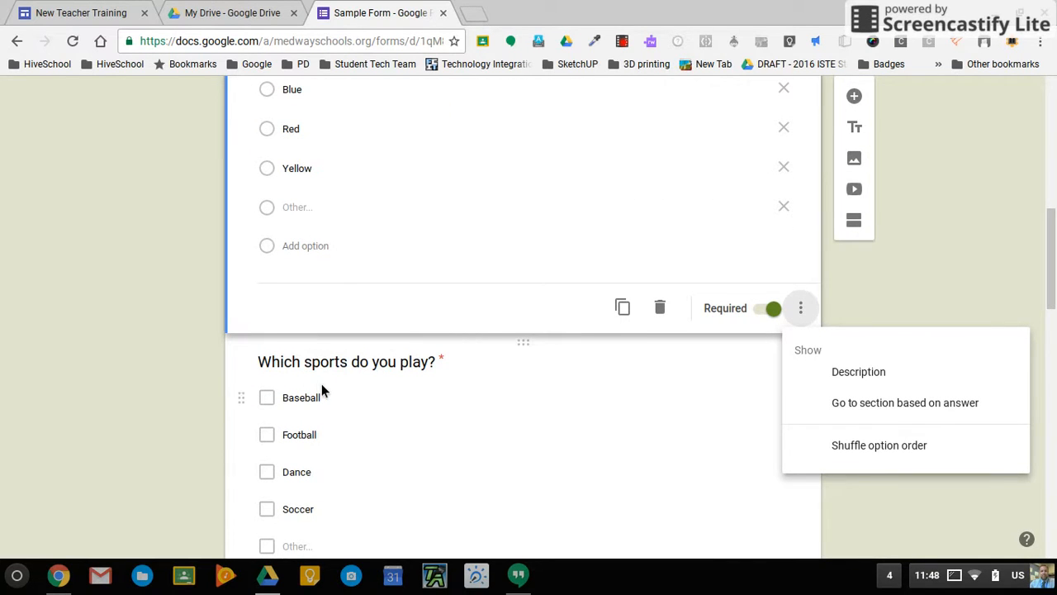
scroll(322, 389, down, 1)
scroll(322, 384, down, 1)
scroll(326, 392, down, 1)
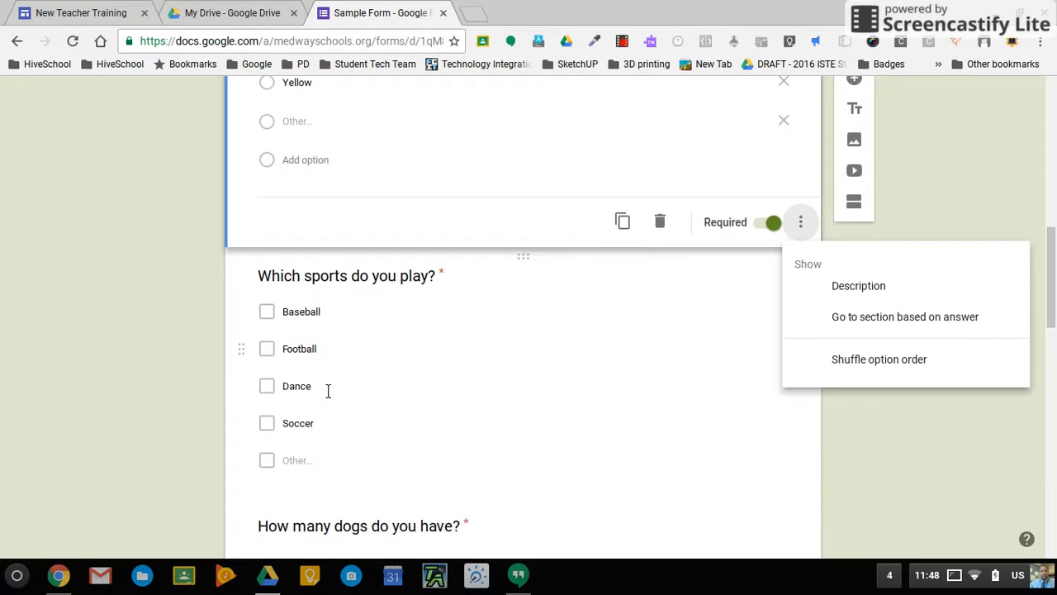
click(924, 442)
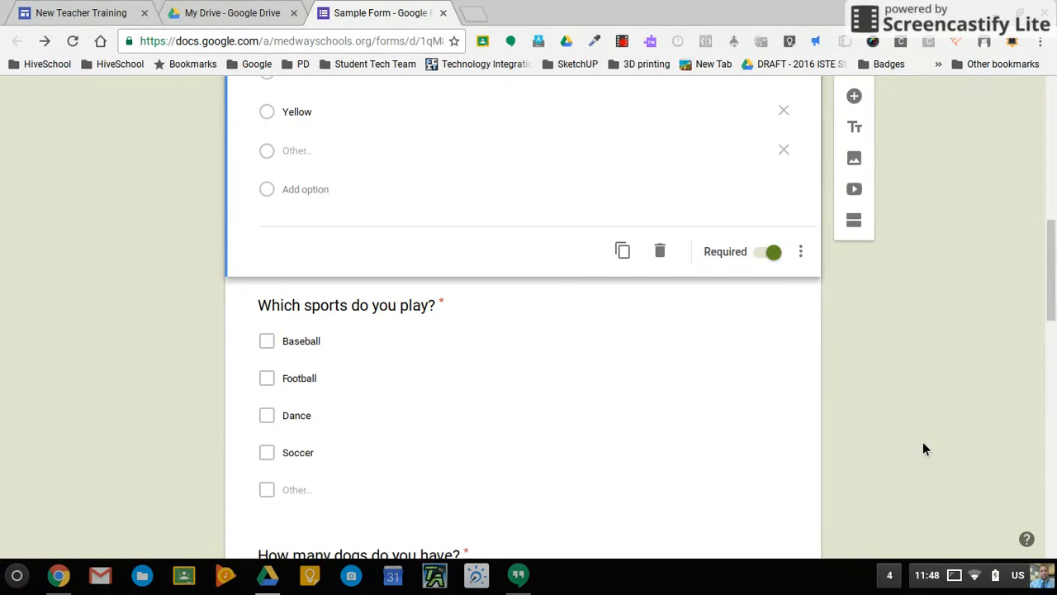
scroll(924, 443, down, 5)
scroll(922, 442, down, 8)
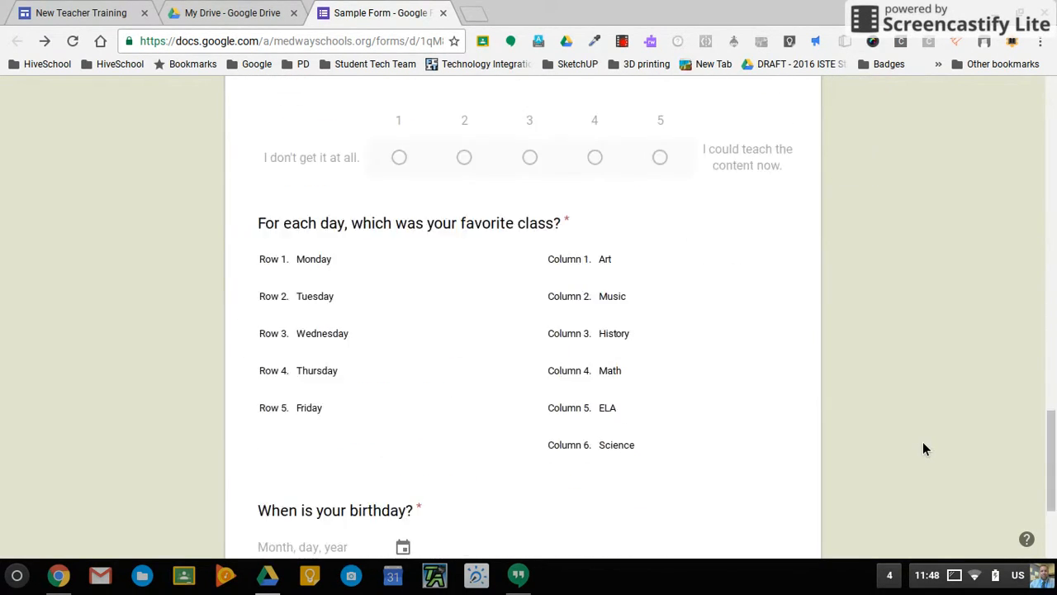
Review the favorite-class grid question and the resume upload question's extra settings.
click(720, 269)
scroll(789, 436, down, 2)
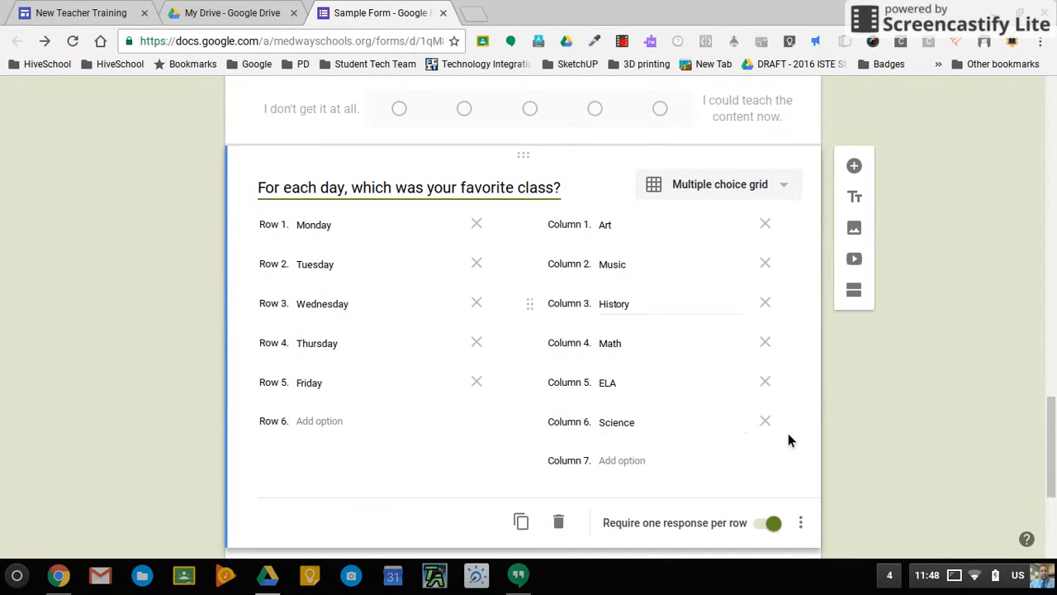
scroll(789, 436, up, 3)
scroll(788, 433, up, 2)
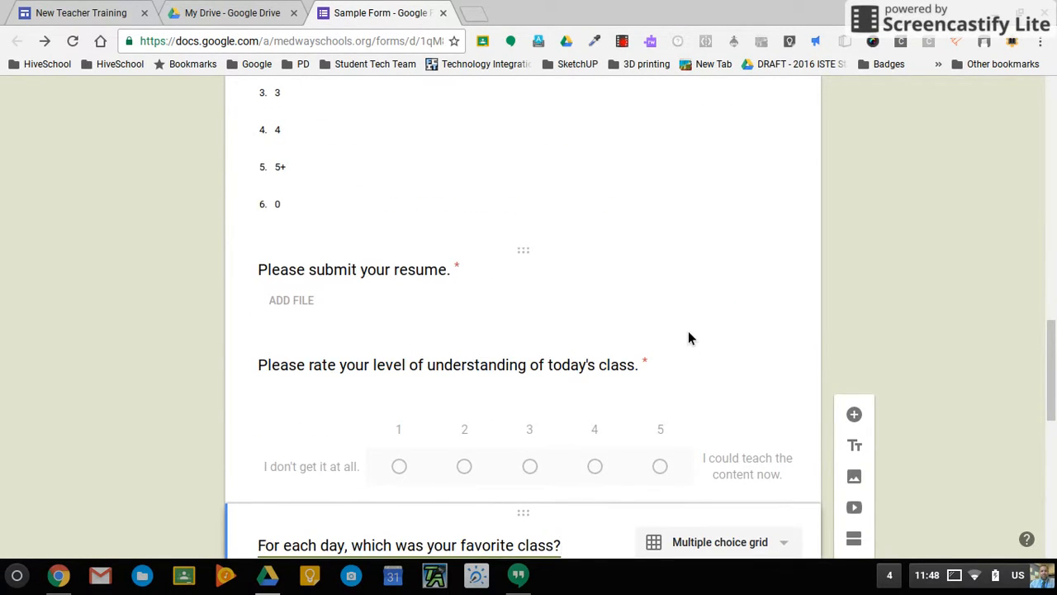
click(688, 330)
click(801, 441)
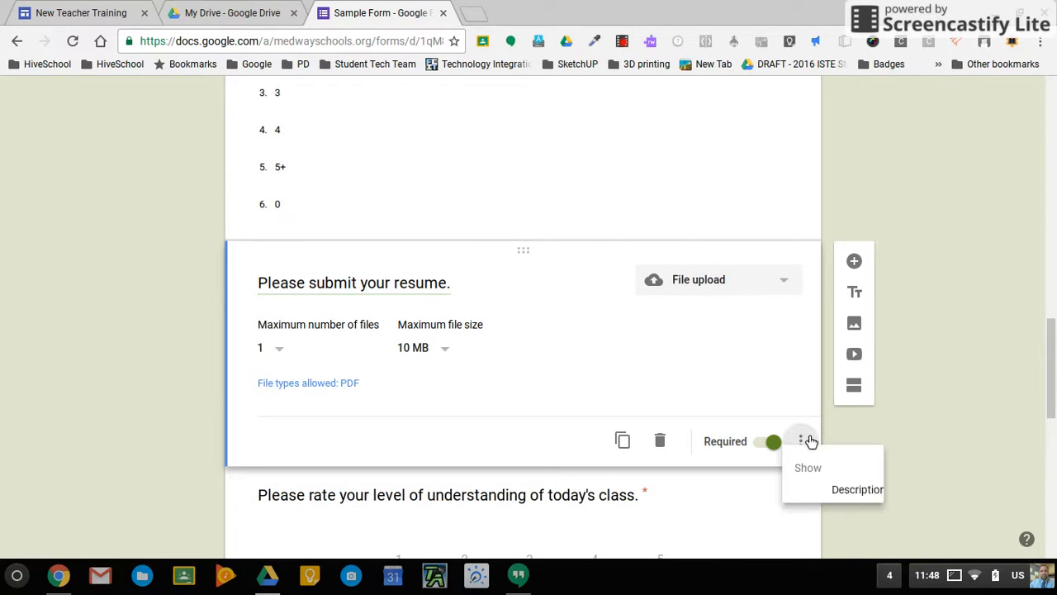
scroll(898, 407, down, 3)
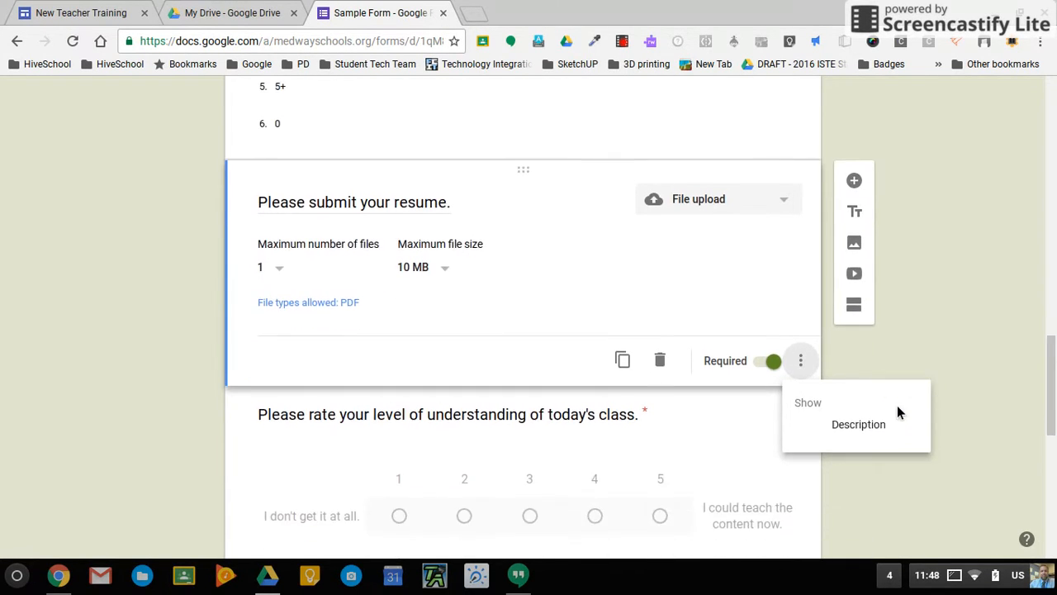
scroll(812, 421, left, 3)
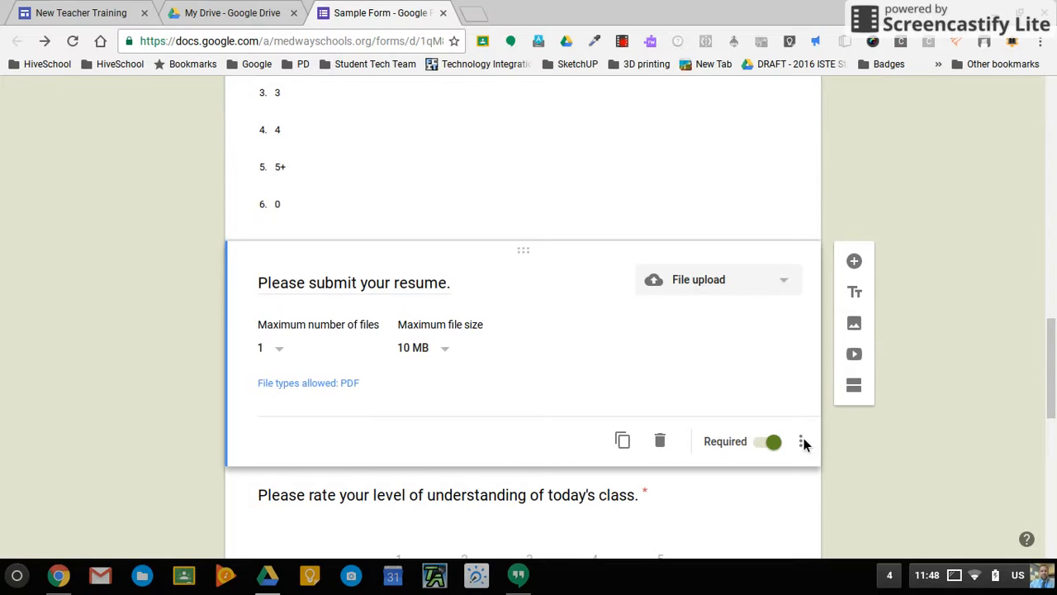
click(801, 441)
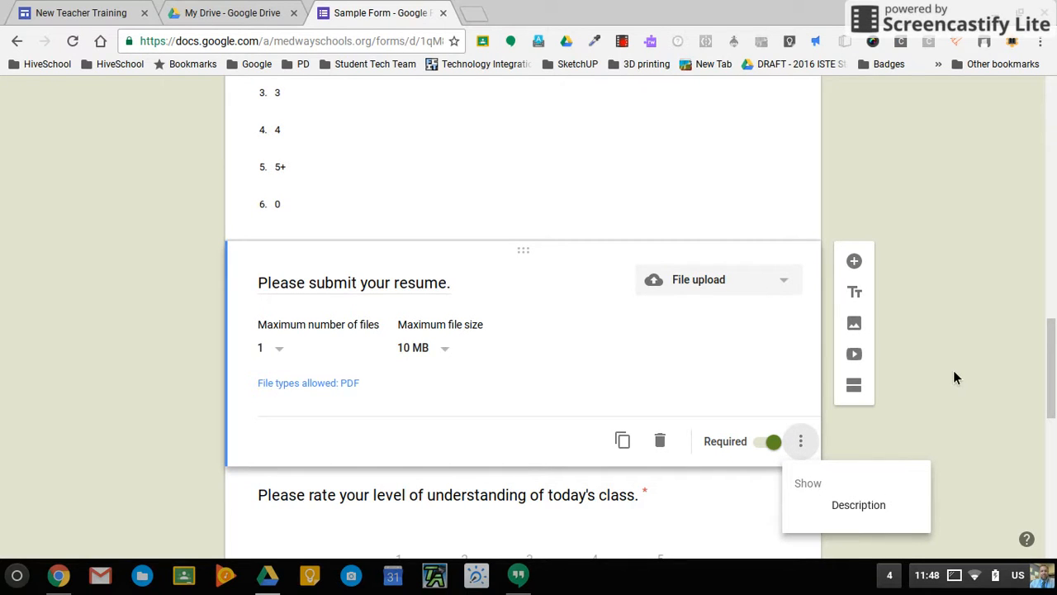
Open the last question, 'What is your favorite time to eat lunch?', for editing.
scroll(954, 377, down, 5)
scroll(953, 377, down, 3)
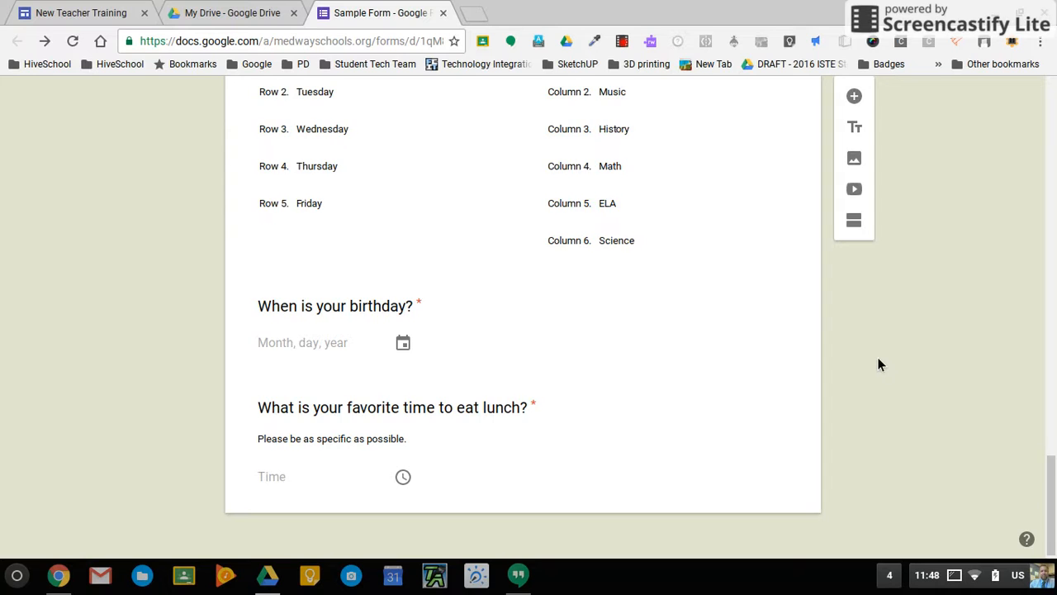
click(660, 488)
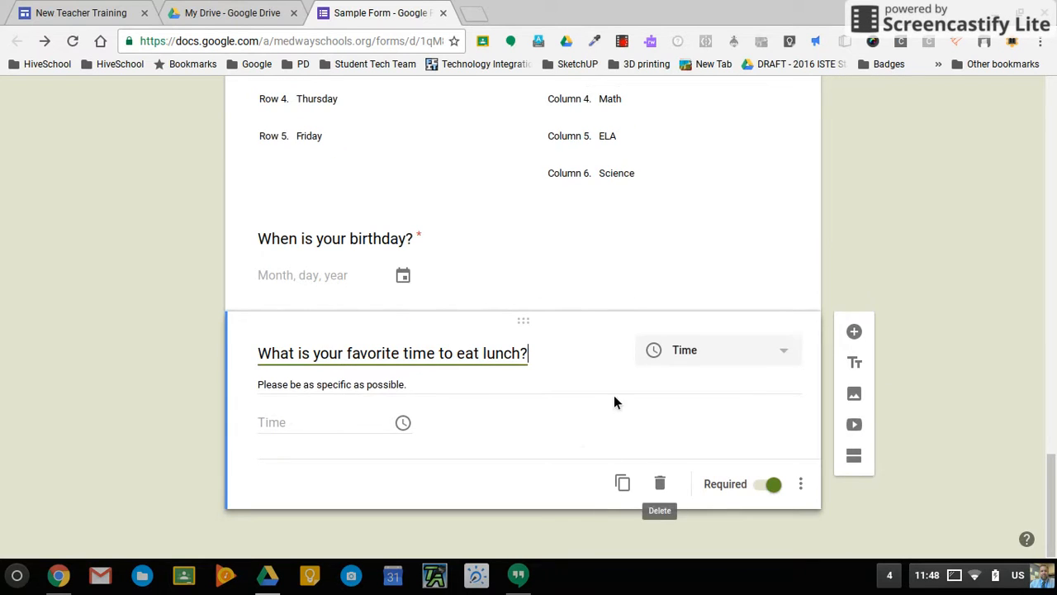
Add a 'What is this' question illustrated with a cartoon red apple found by searching 'apple'.
click(855, 333)
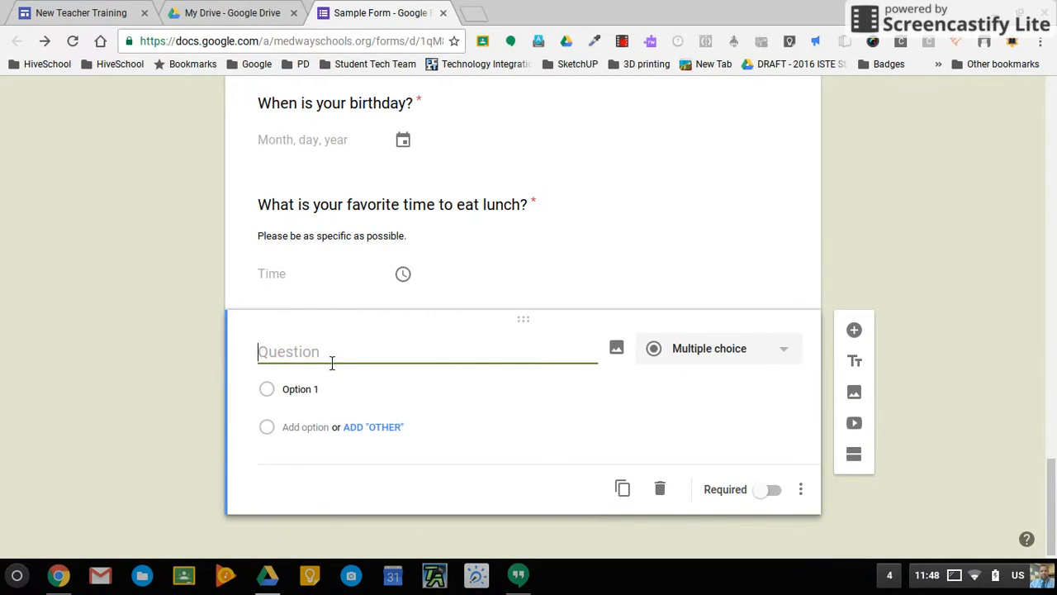
text(What is this?)
click(619, 350)
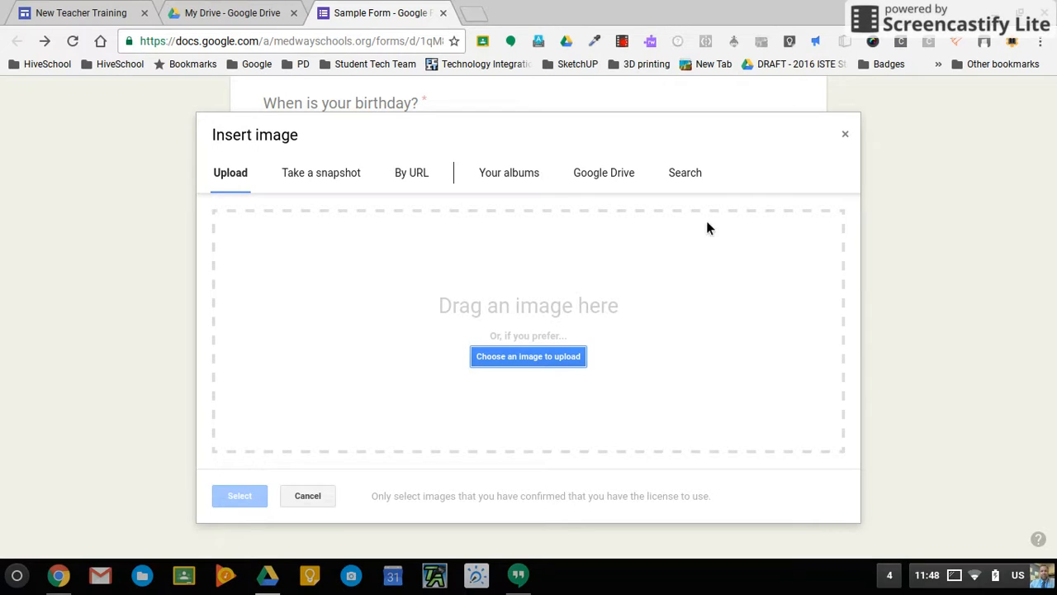
click(682, 180)
text(apple)
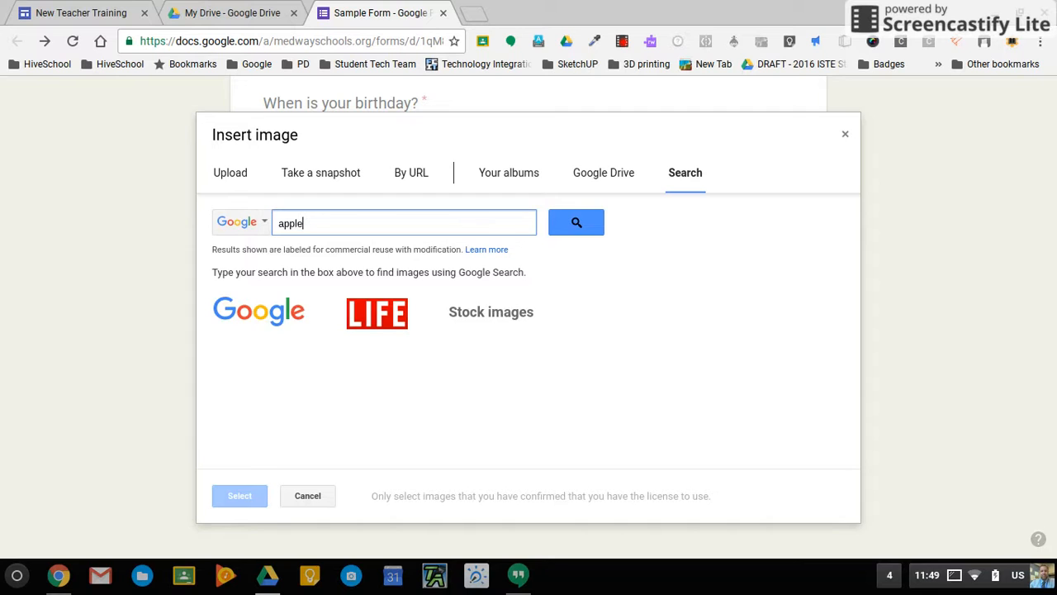
key(Return)
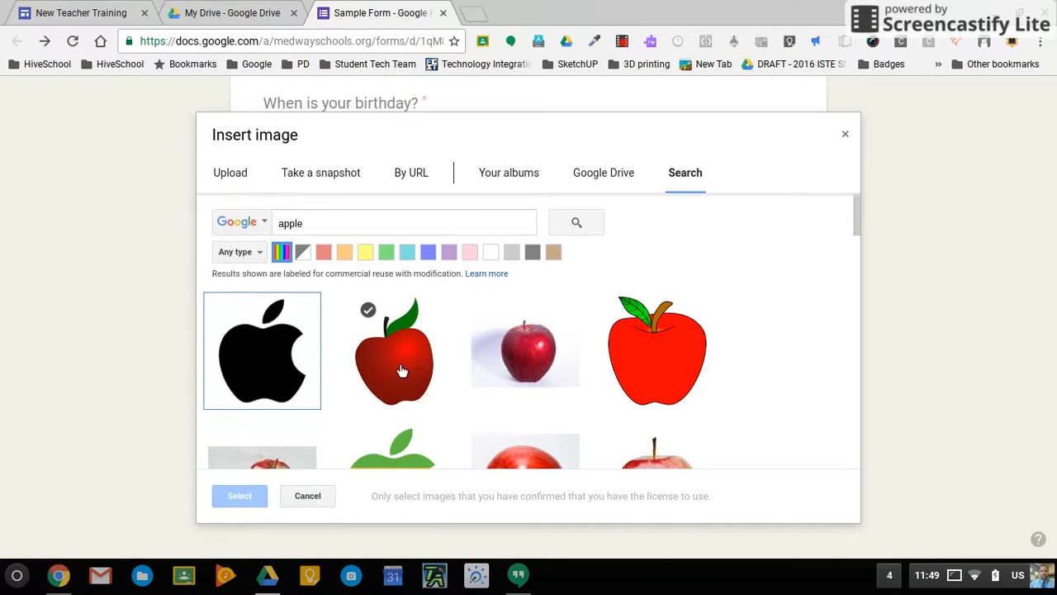
click(662, 361)
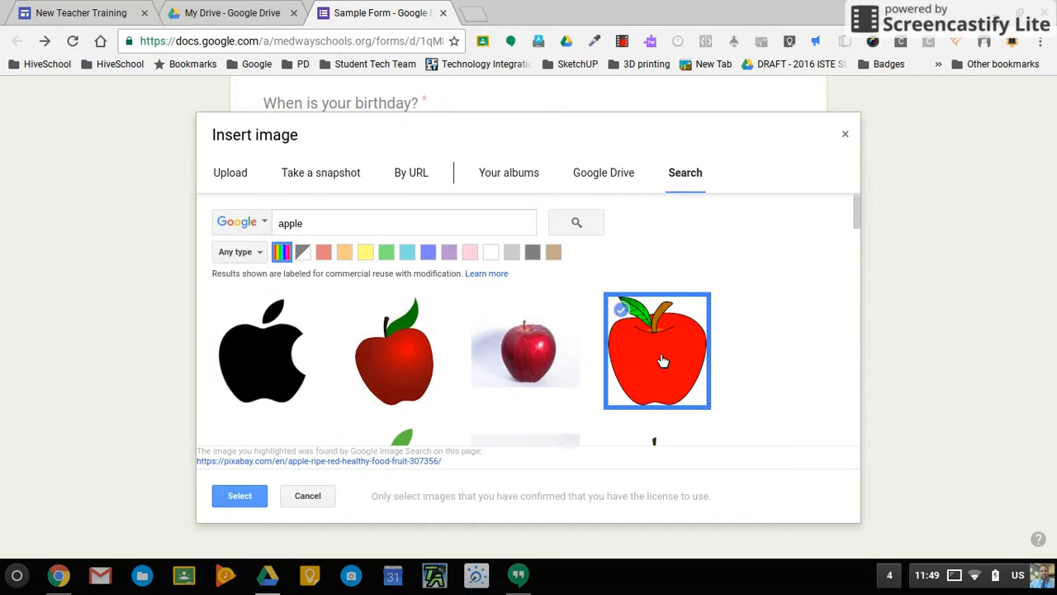
click(240, 496)
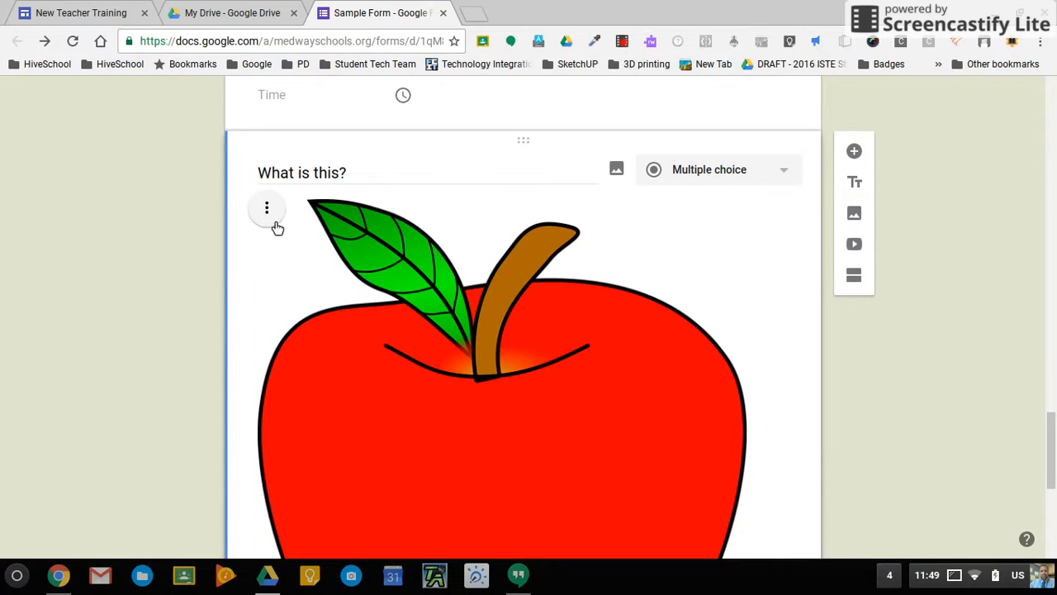
click(273, 216)
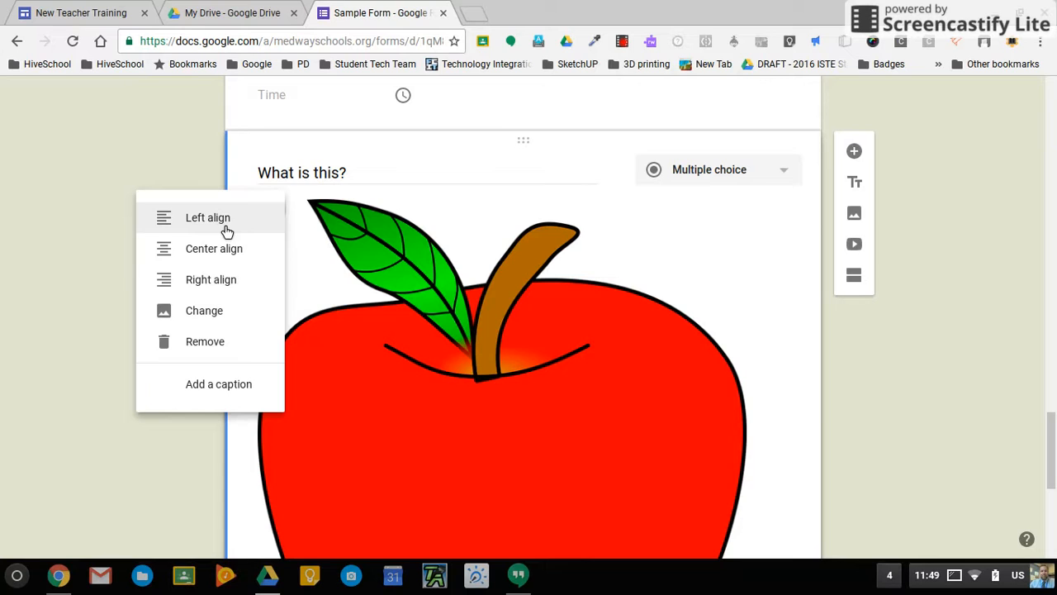
Center-align the apple picture and drag its corner handle to shrink it much smaller.
click(227, 257)
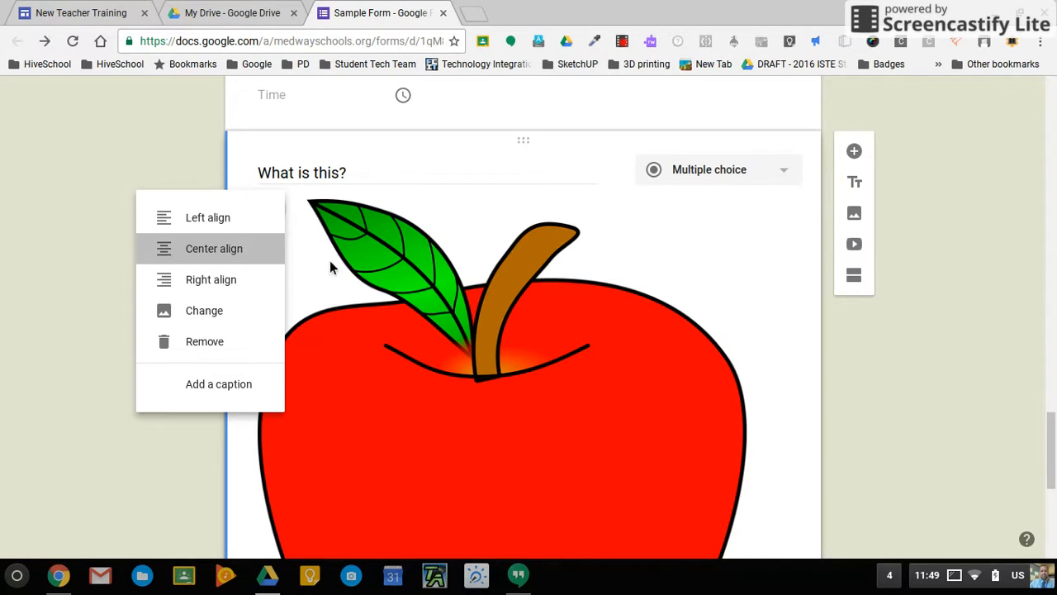
scroll(657, 409, down, 3)
scroll(656, 410, down, 3)
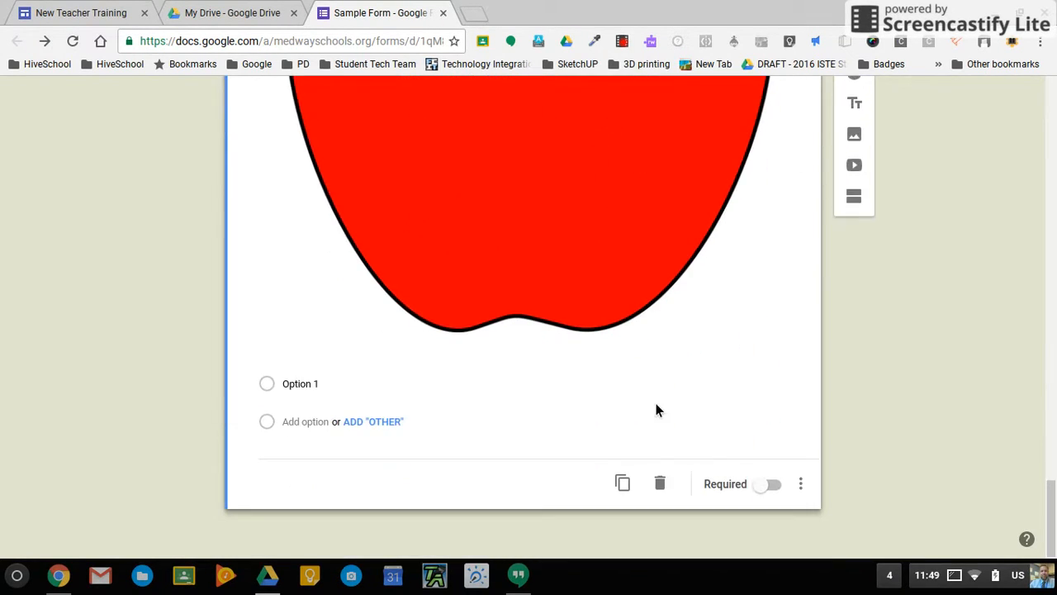
click(568, 284)
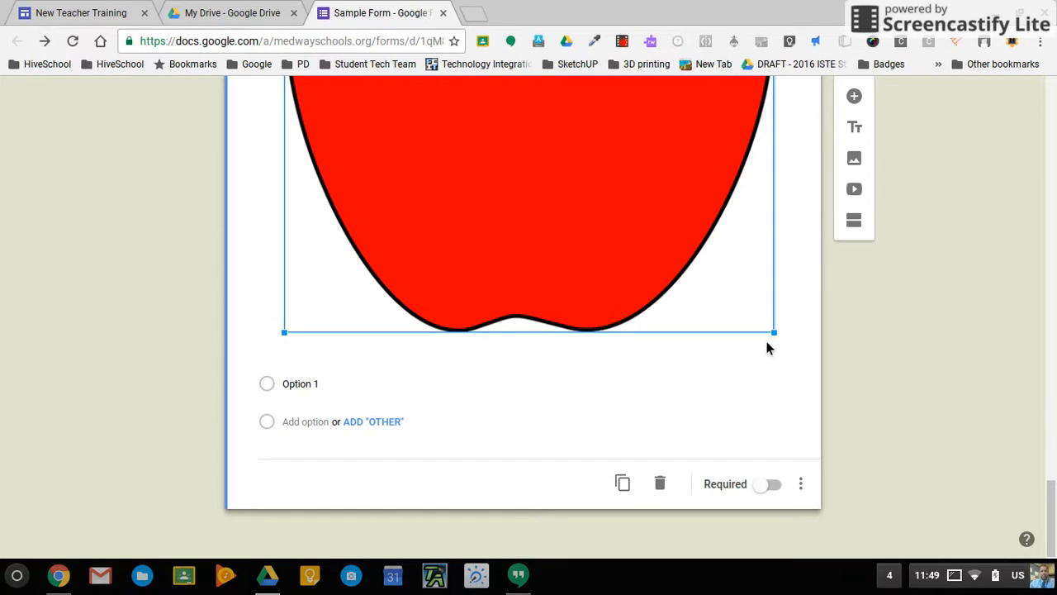
drag(774, 332, 474, 118)
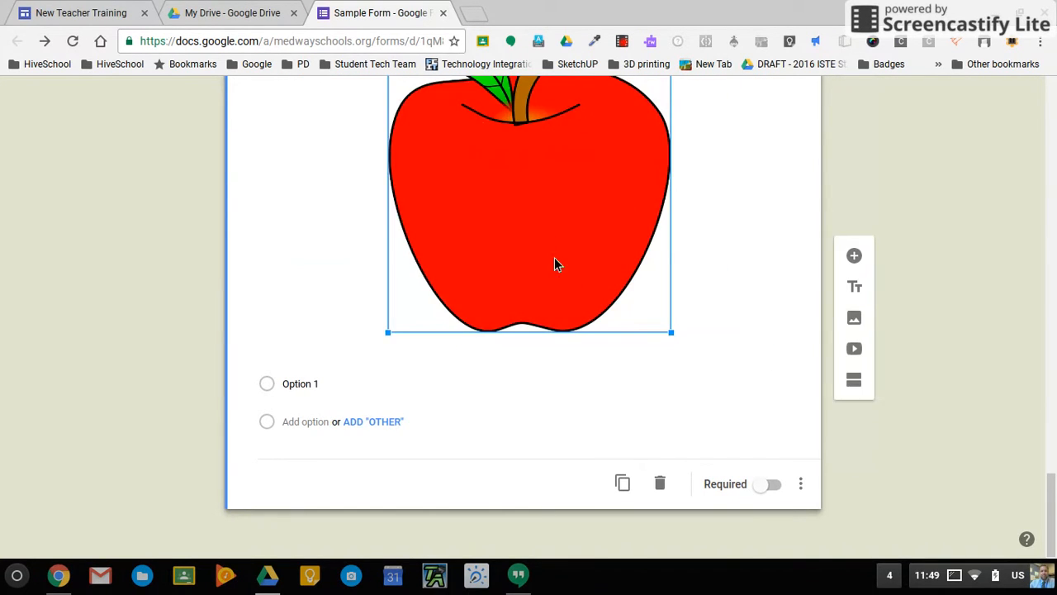
scroll(564, 279, up, 2)
drag(674, 449, 470, 223)
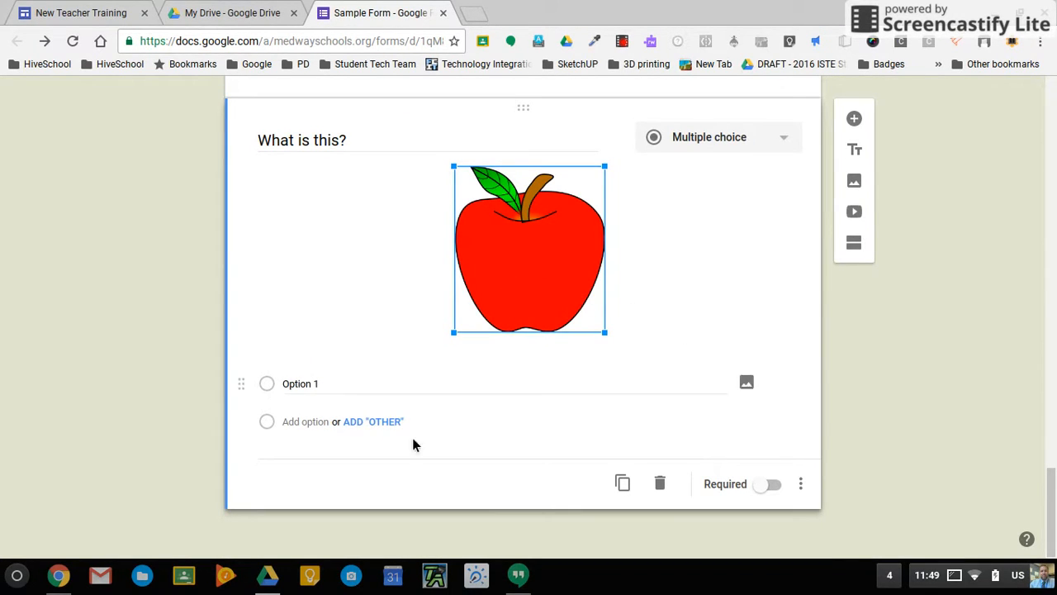
Set the answer choices to Banana, Apple and Other, then add a new blank question.
click(323, 394)
text(Banana)
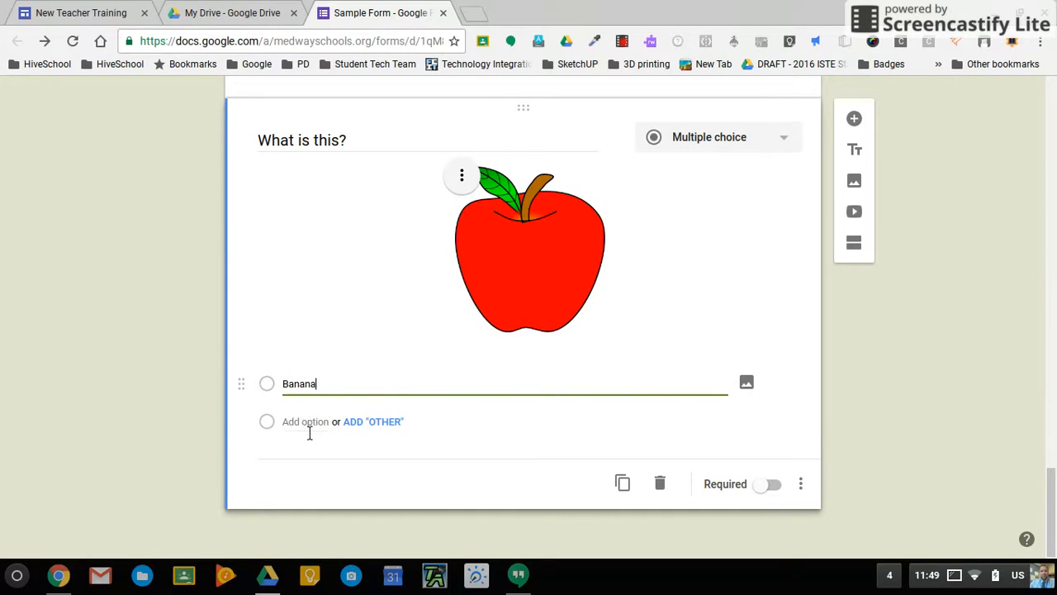
click(310, 431)
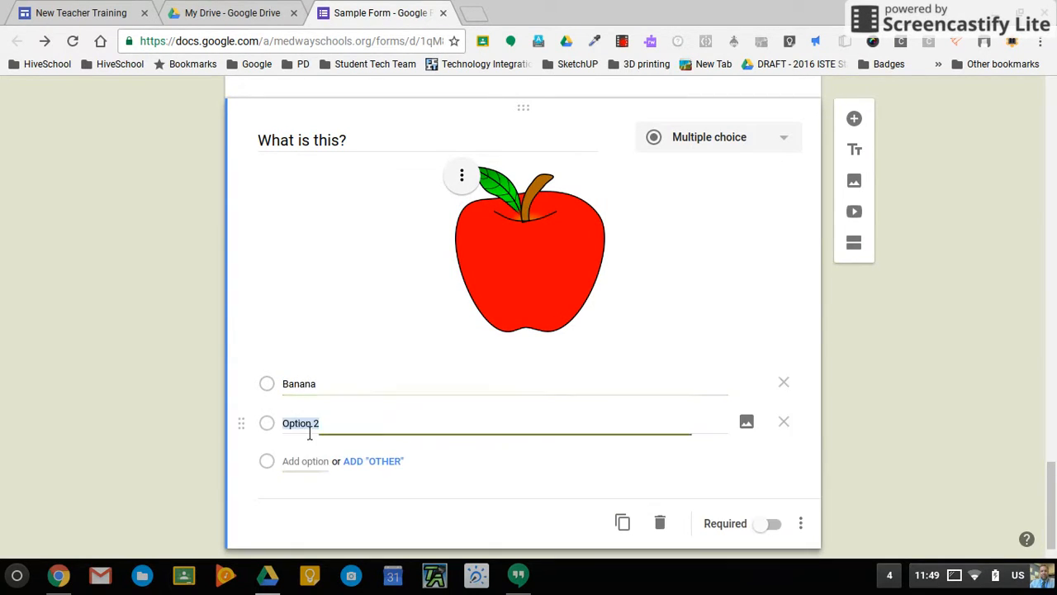
text(Apple)
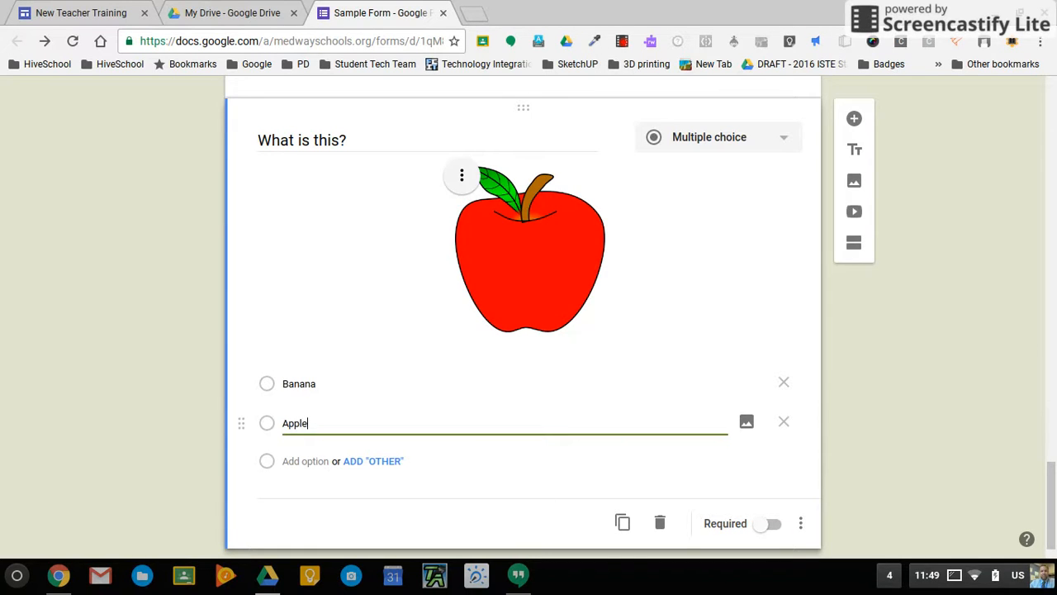
click(390, 467)
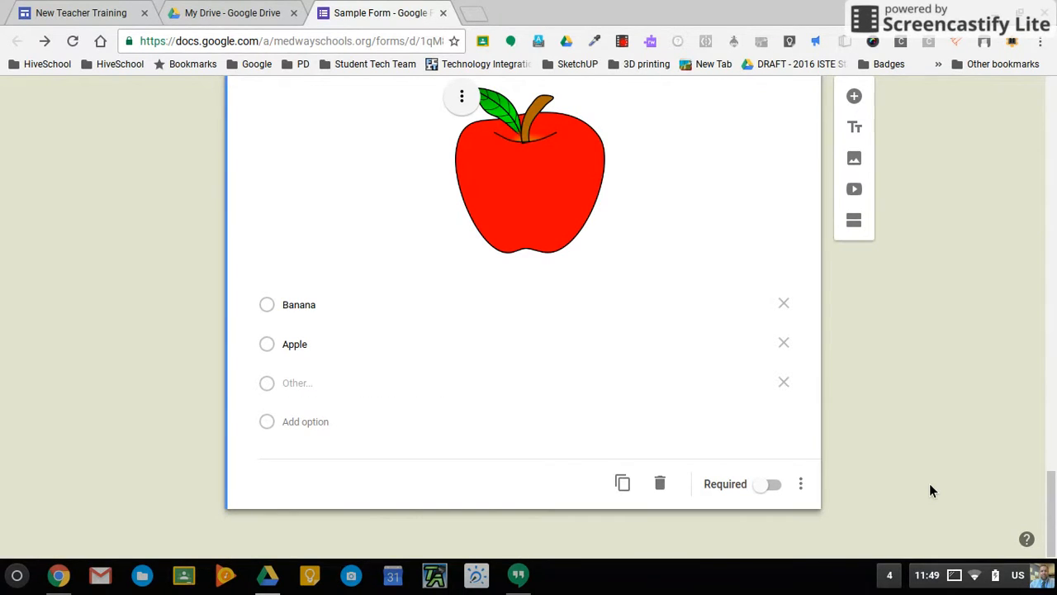
click(857, 96)
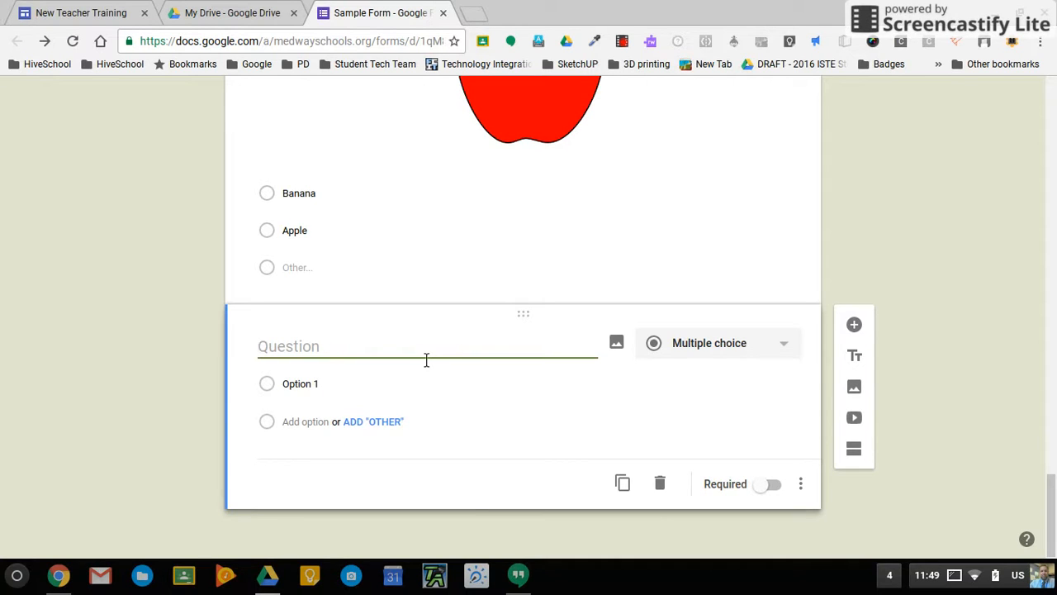
Title the new question 'Which of these is a trout?'.
text(Which of these is a t)
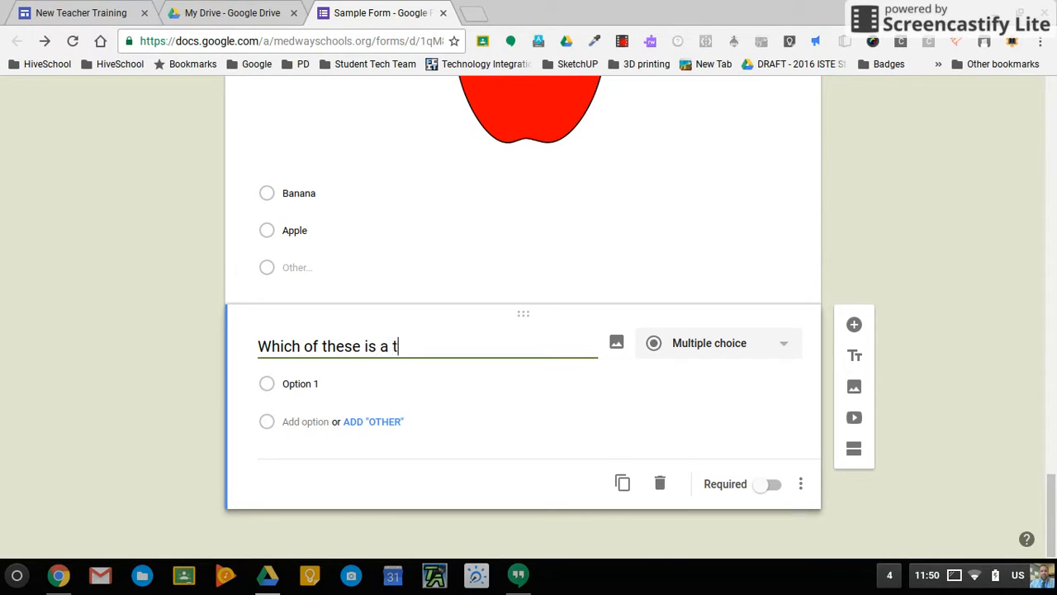
text(rout?)
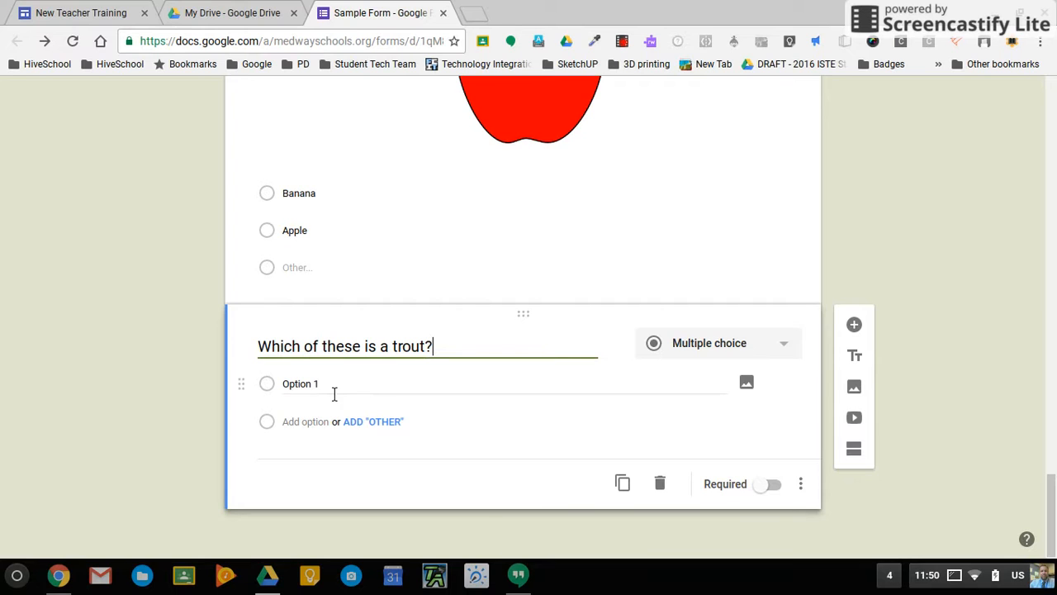
Illustrate Option 1 with a bass photo found by searching 'bass', then add a second choice.
click(748, 383)
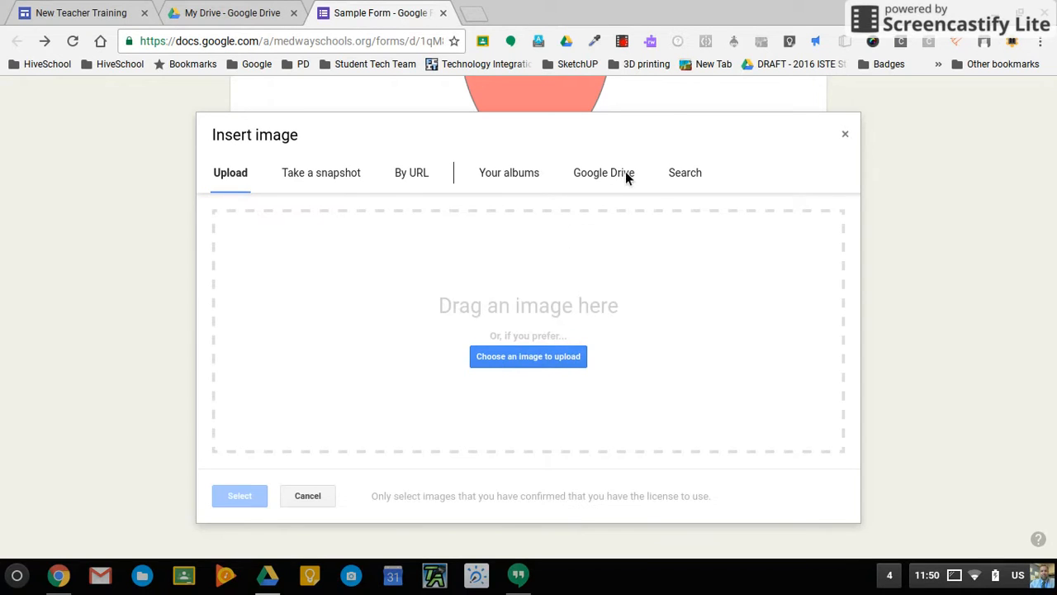
click(679, 175)
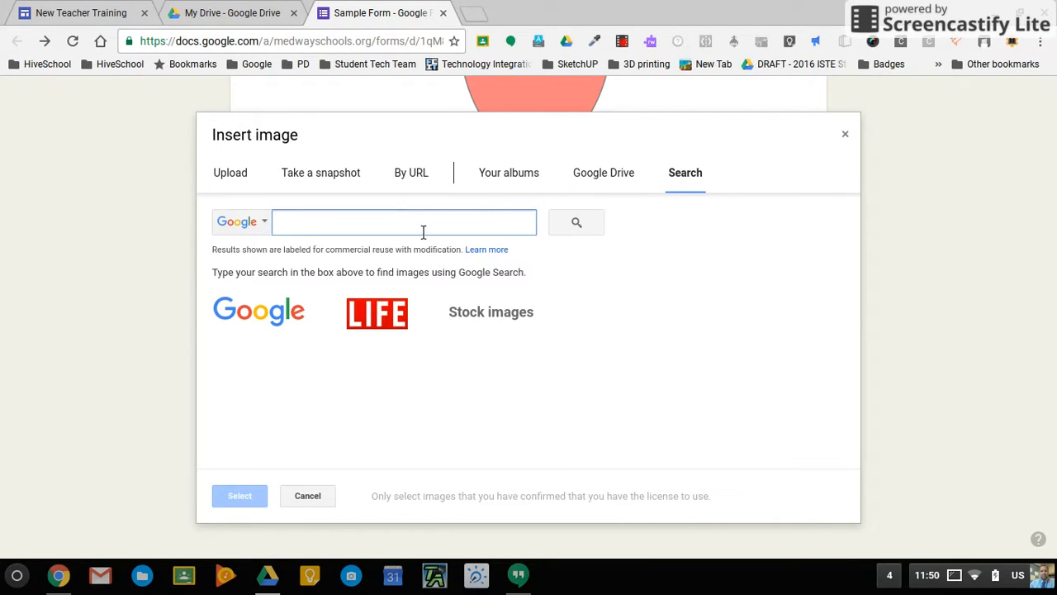
text(bass)
key(Return)
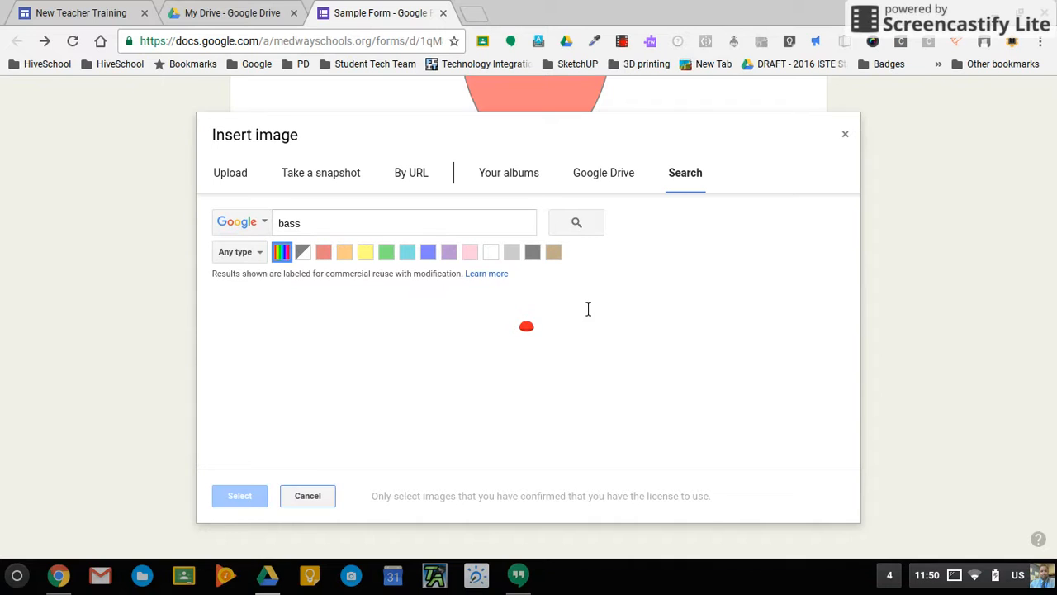
click(403, 370)
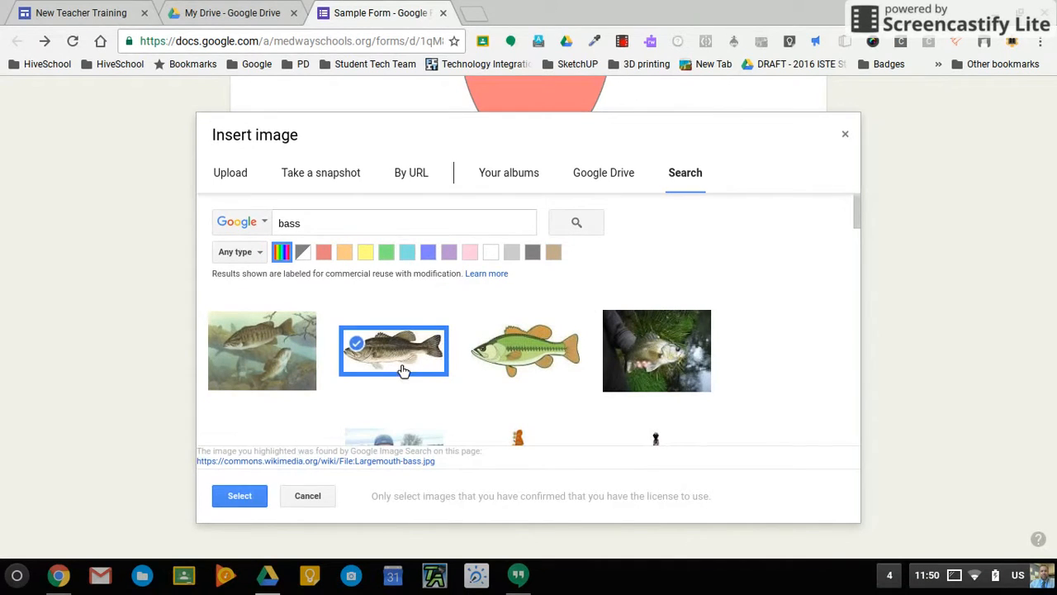
click(256, 497)
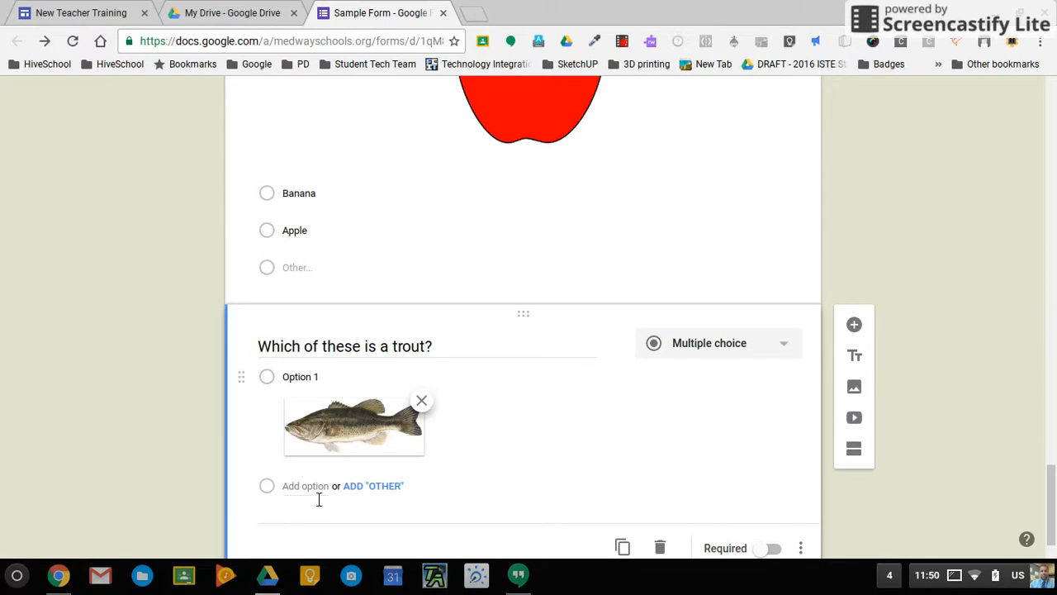
click(309, 489)
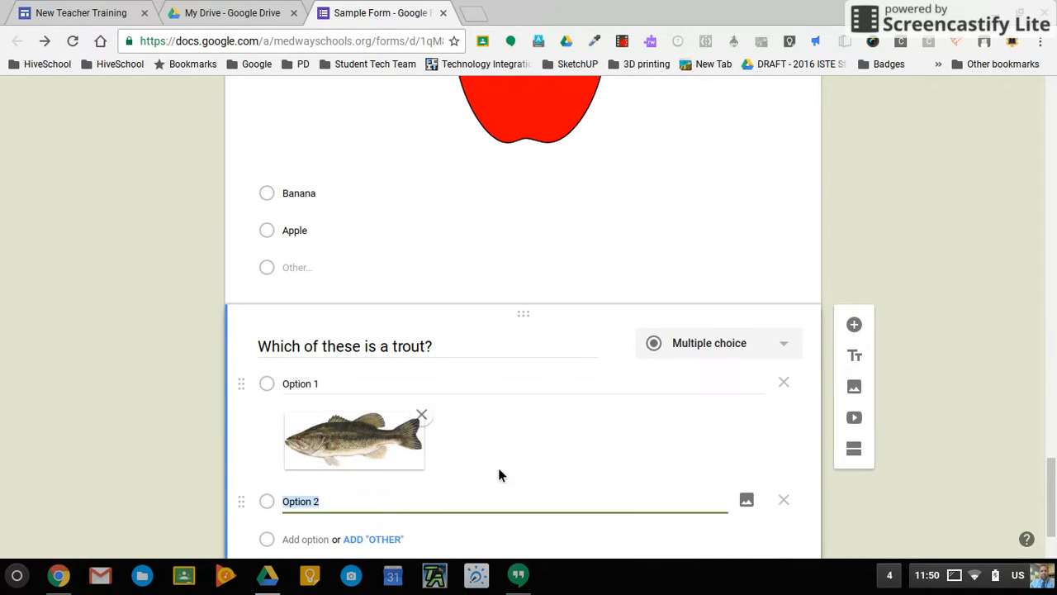
Give Option 2 a trout picture found by searching 'trout'.
click(747, 502)
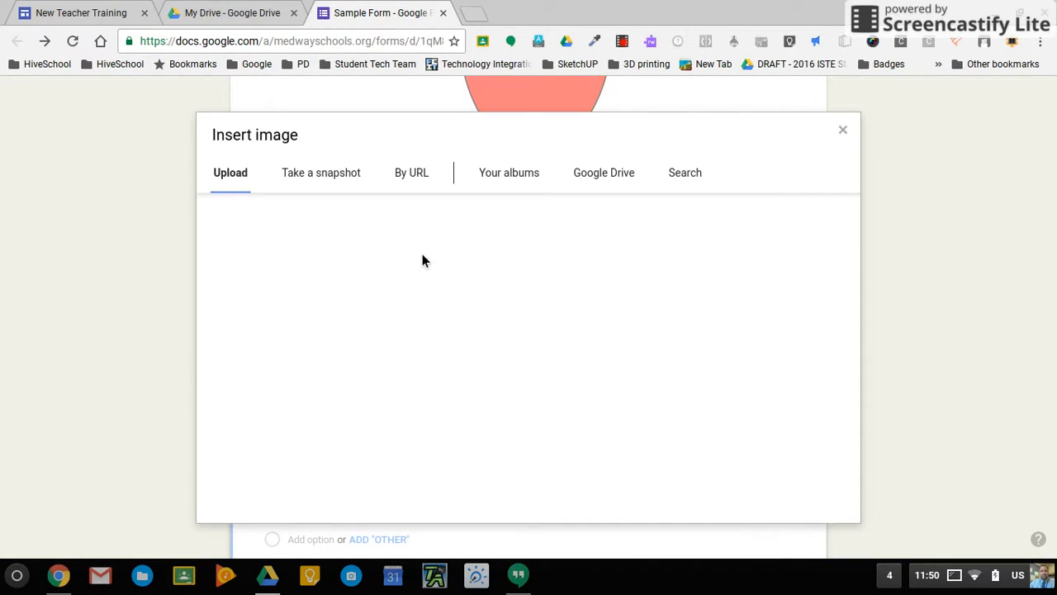
click(686, 173)
text(trout)
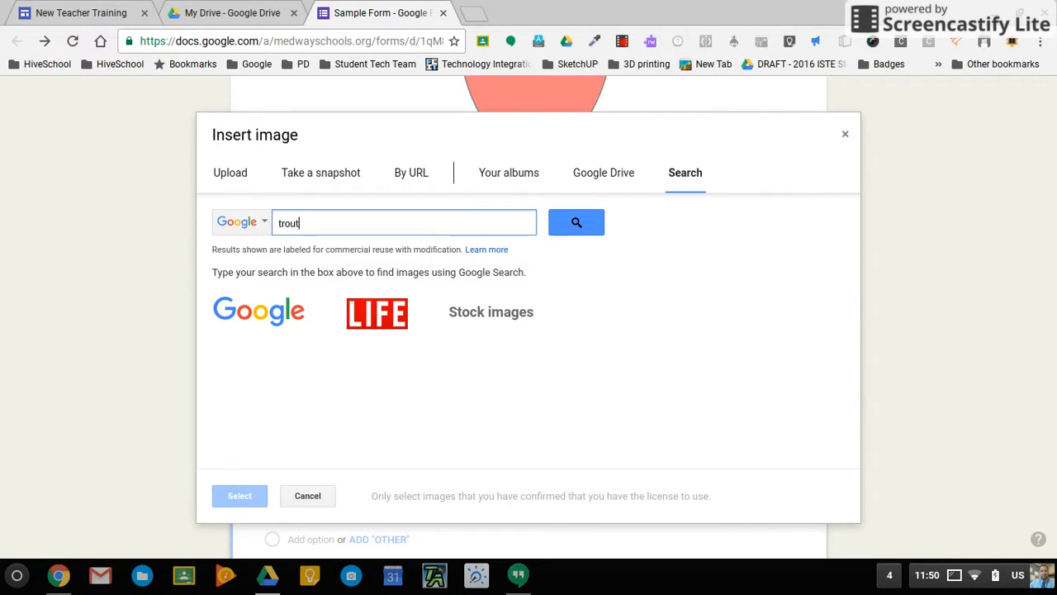
key(Return)
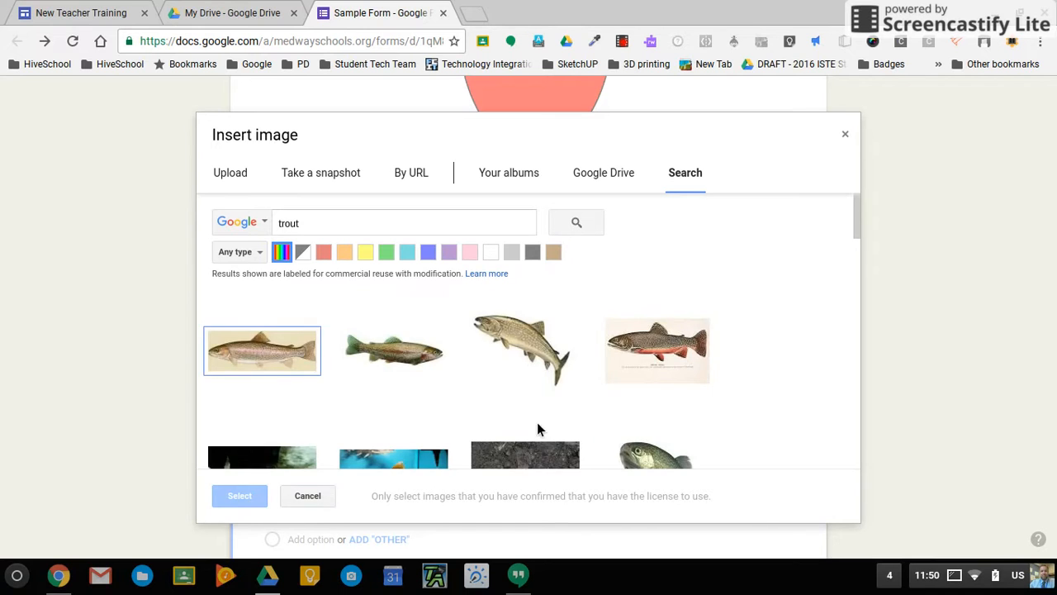
click(523, 367)
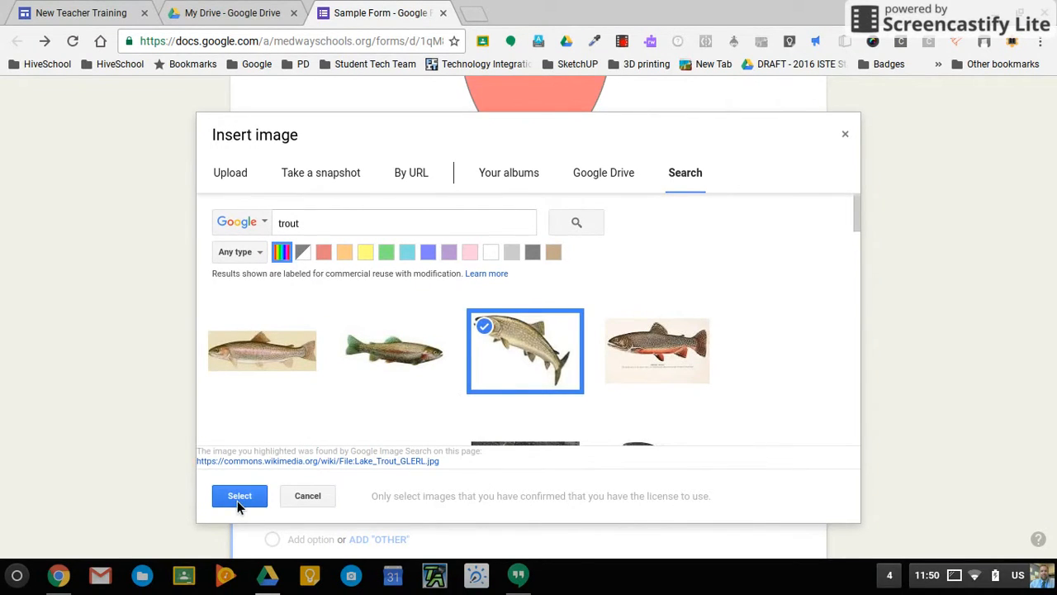
click(239, 496)
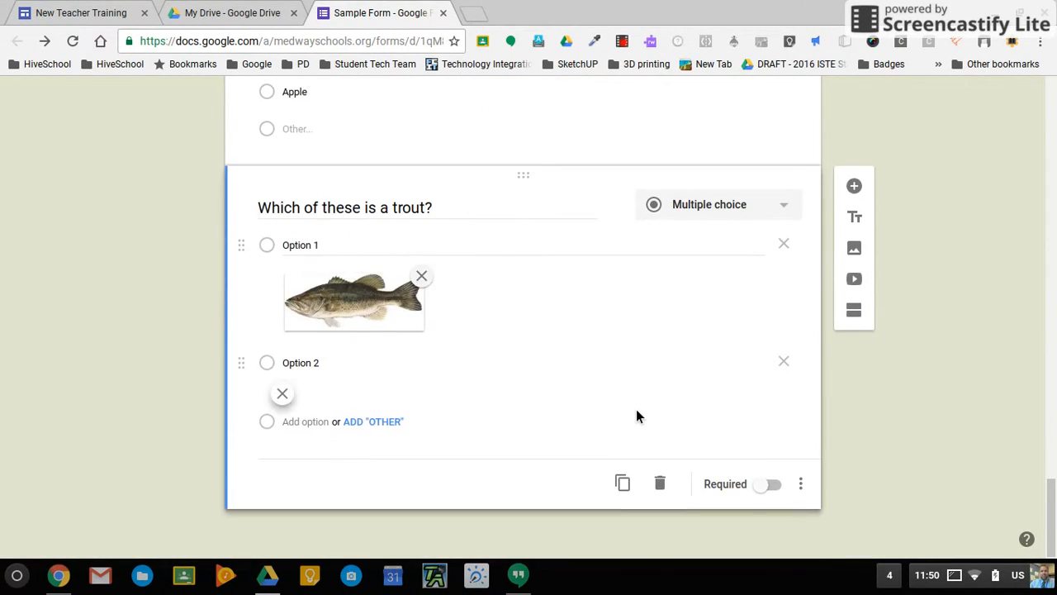
Add an Option 3 illustrated with the first pike picture from a 'pike' search.
click(321, 428)
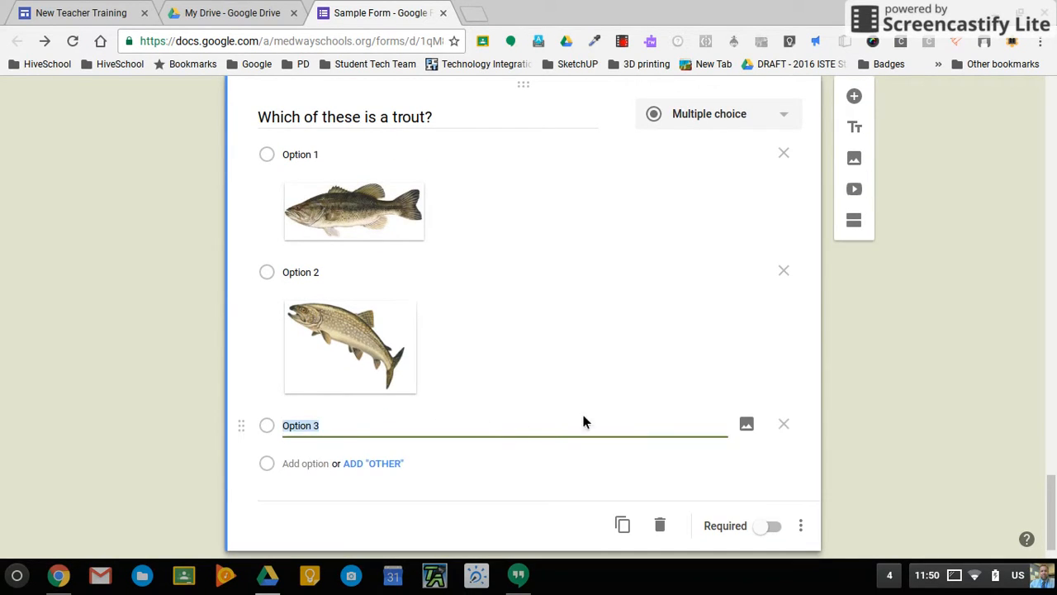
click(752, 423)
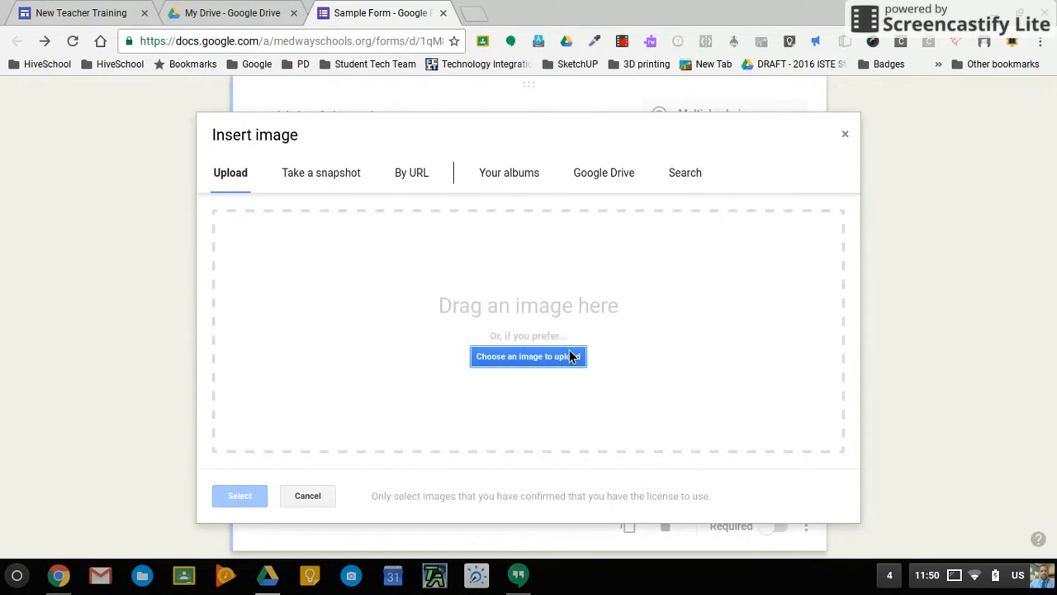
click(685, 175)
text(pike)
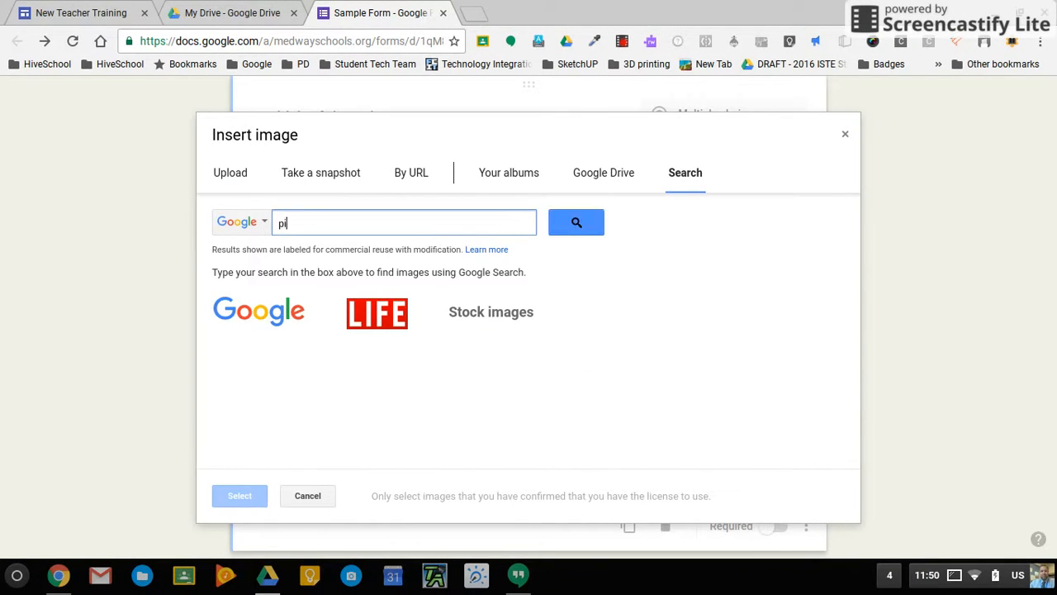
key(Return)
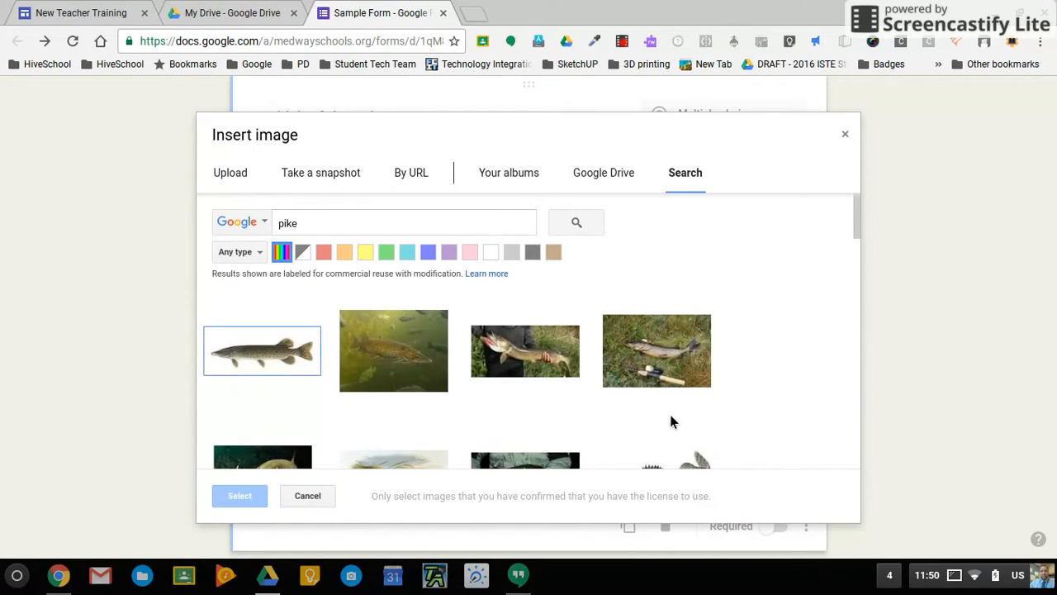
click(262, 360)
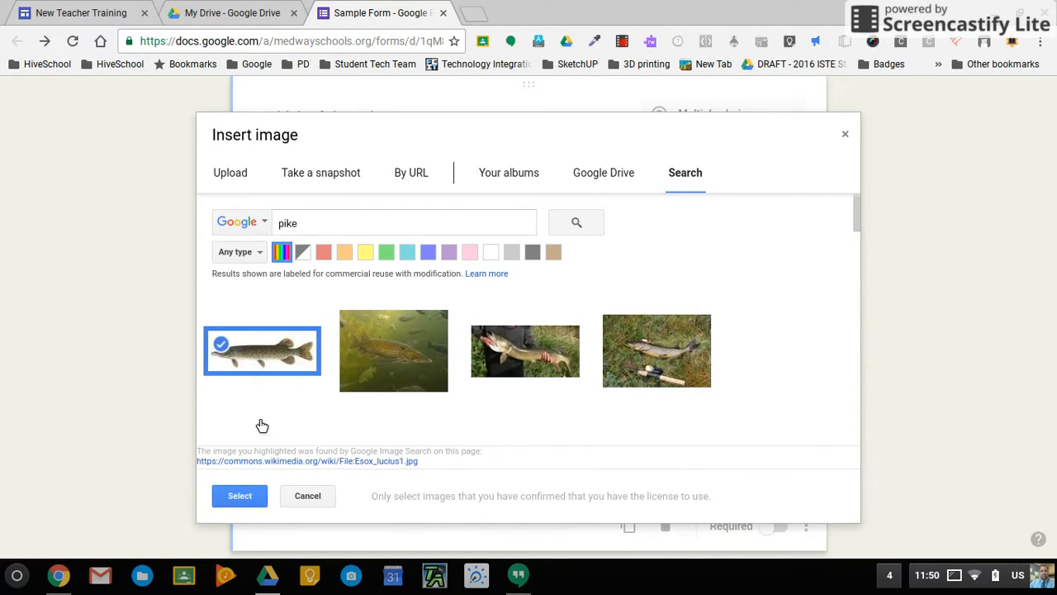
click(251, 497)
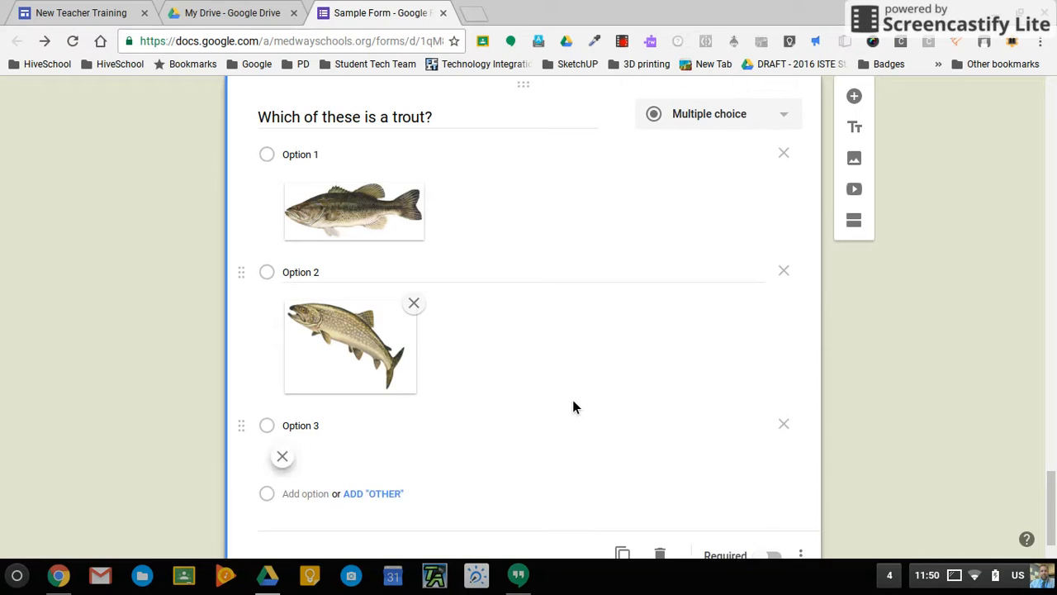
scroll(920, 402, up, 2)
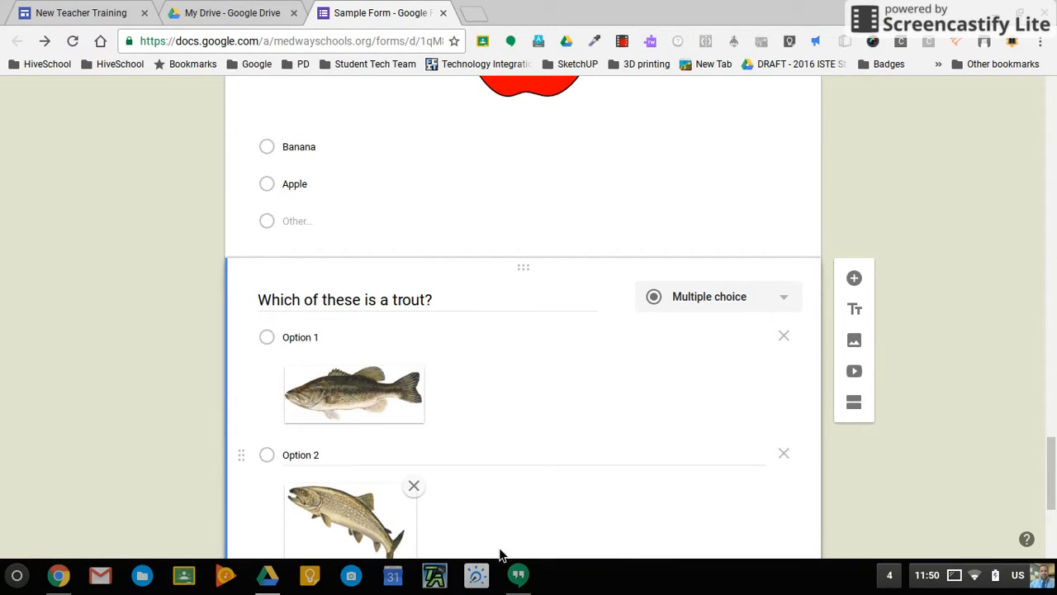
Switch on the Required toggle for 'Which of these is a trout?'.
scroll(542, 355, up, 1)
scroll(524, 297, up, 2)
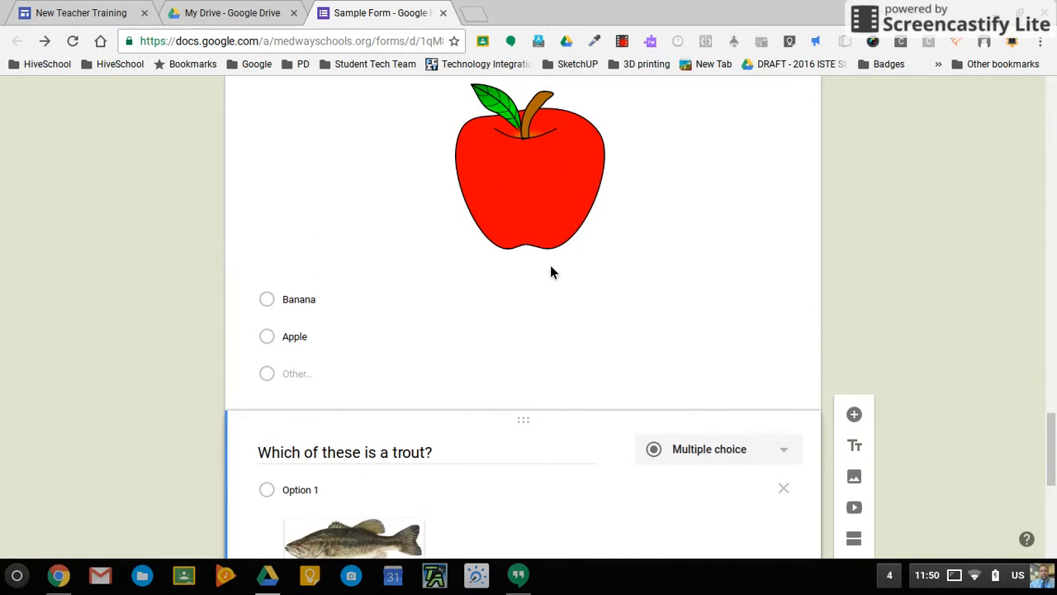
scroll(551, 266, up, 2)
scroll(551, 266, down, 3)
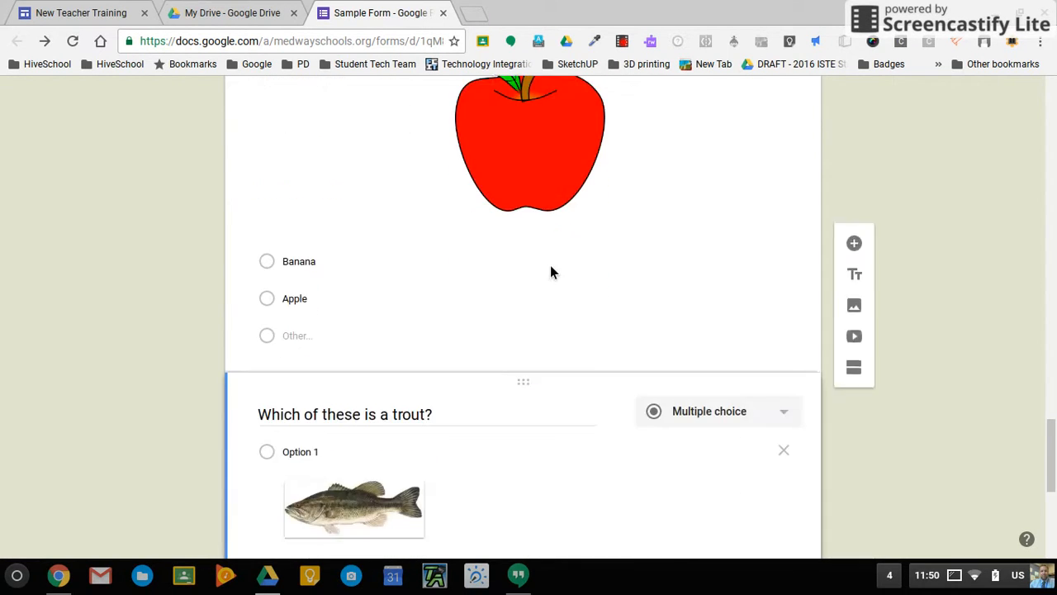
scroll(551, 272, down, 2)
scroll(551, 273, down, 1)
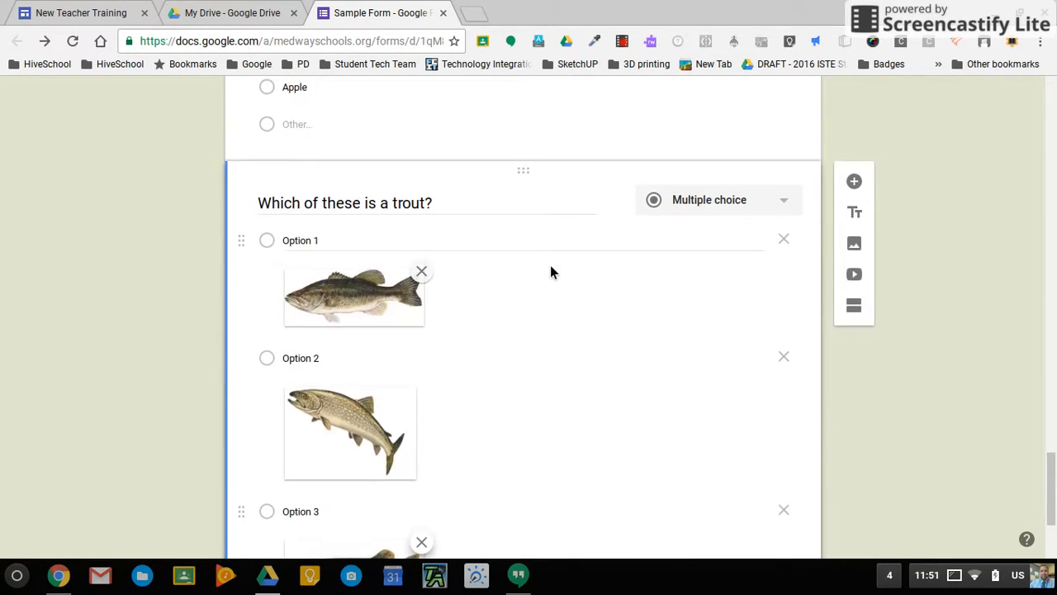
scroll(859, 372, down, 3)
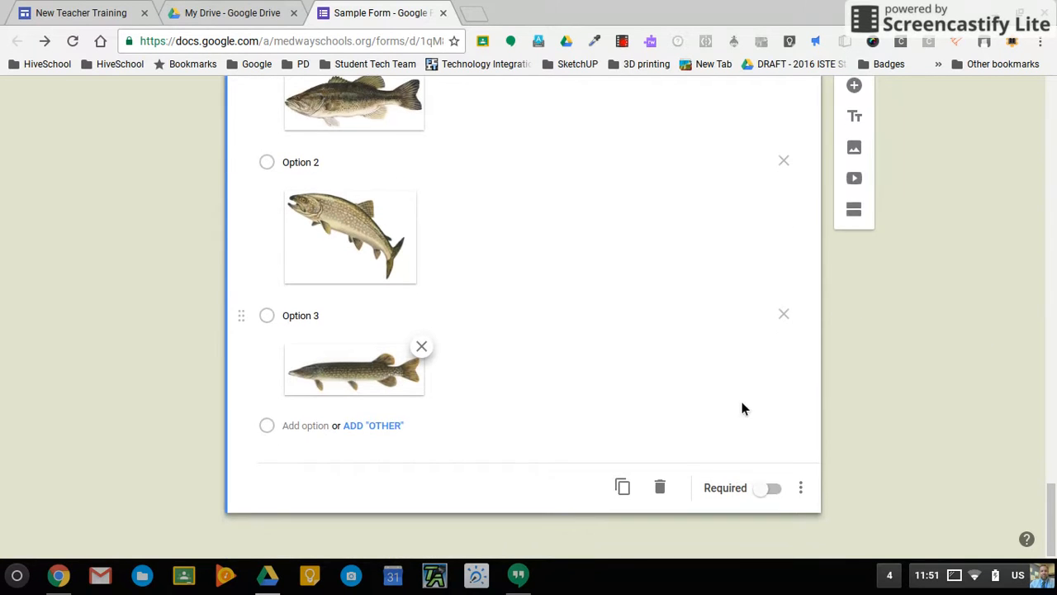
click(774, 490)
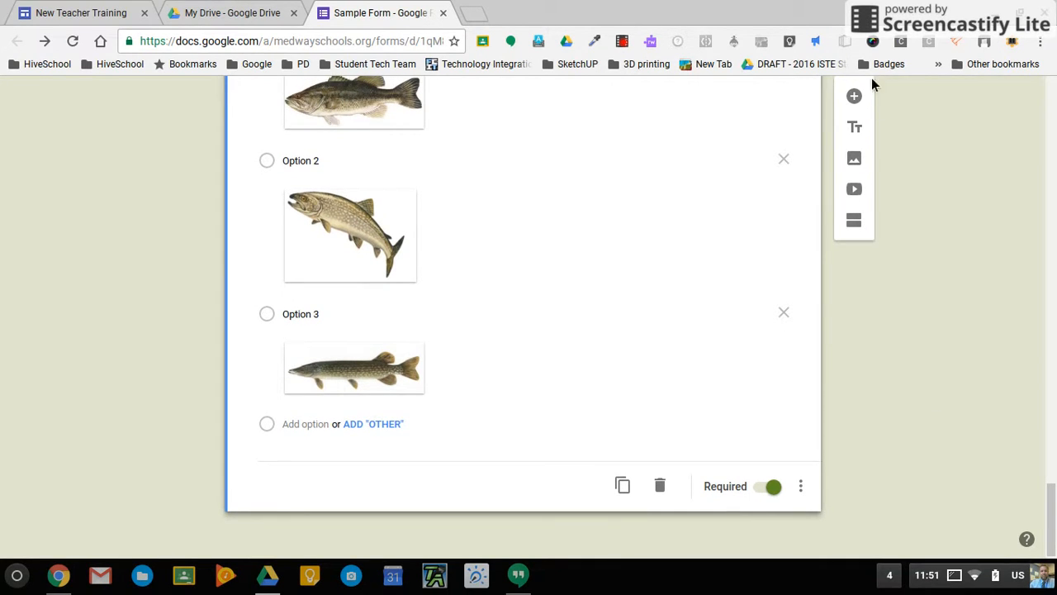
click(859, 193)
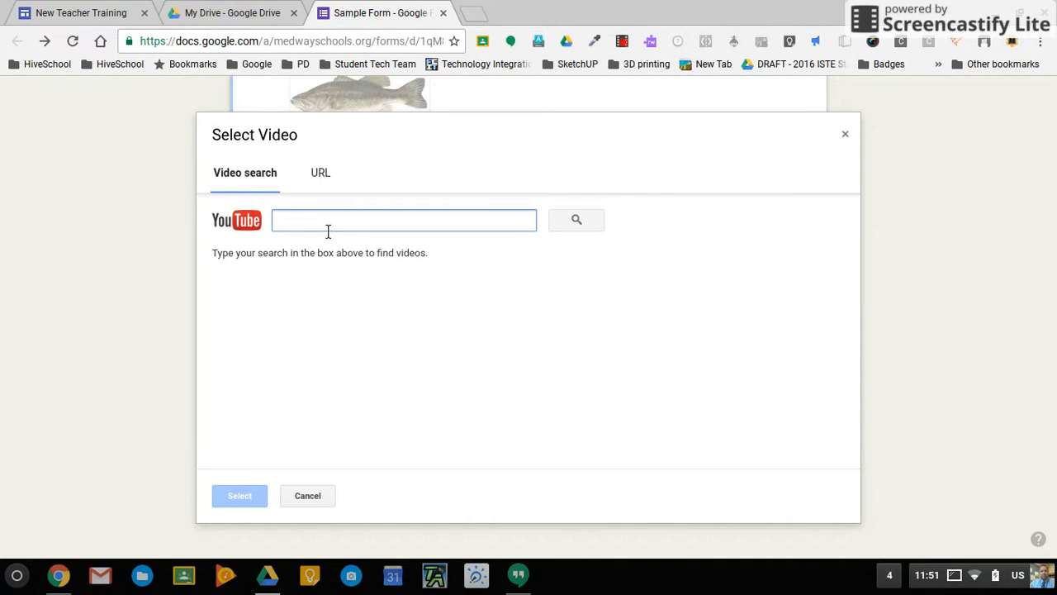
Search YouTube for 'volcano' and insert the Hawaii volcano eruption video.
text(volv)
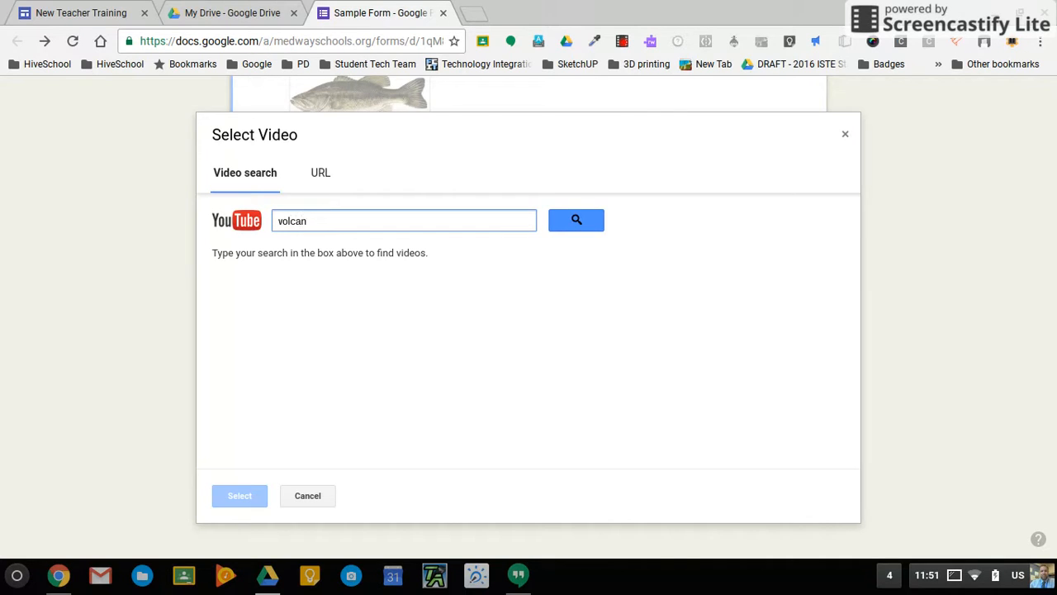
key(Return)
click(526, 328)
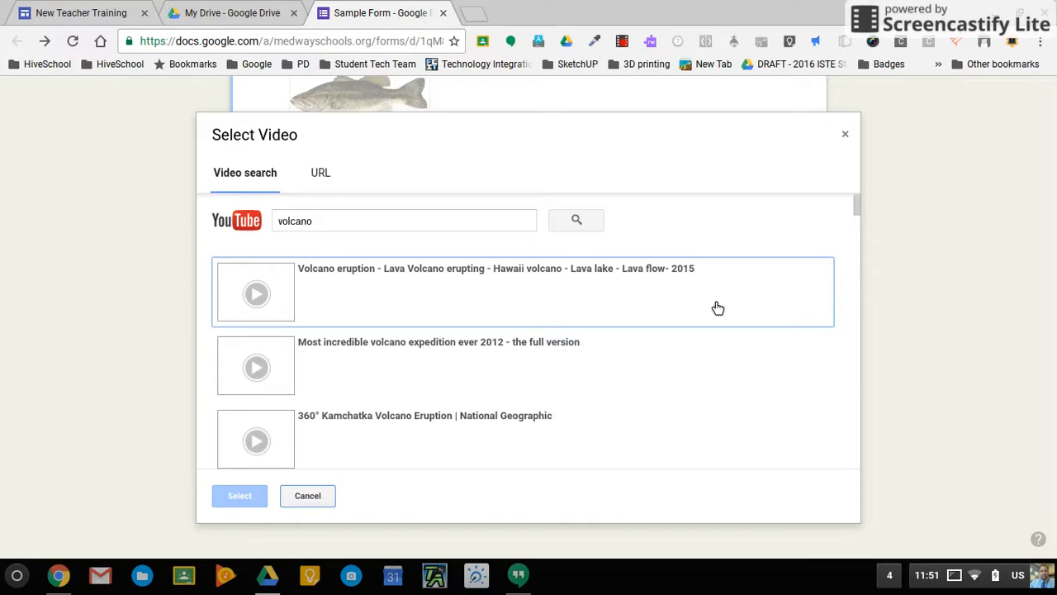
click(489, 304)
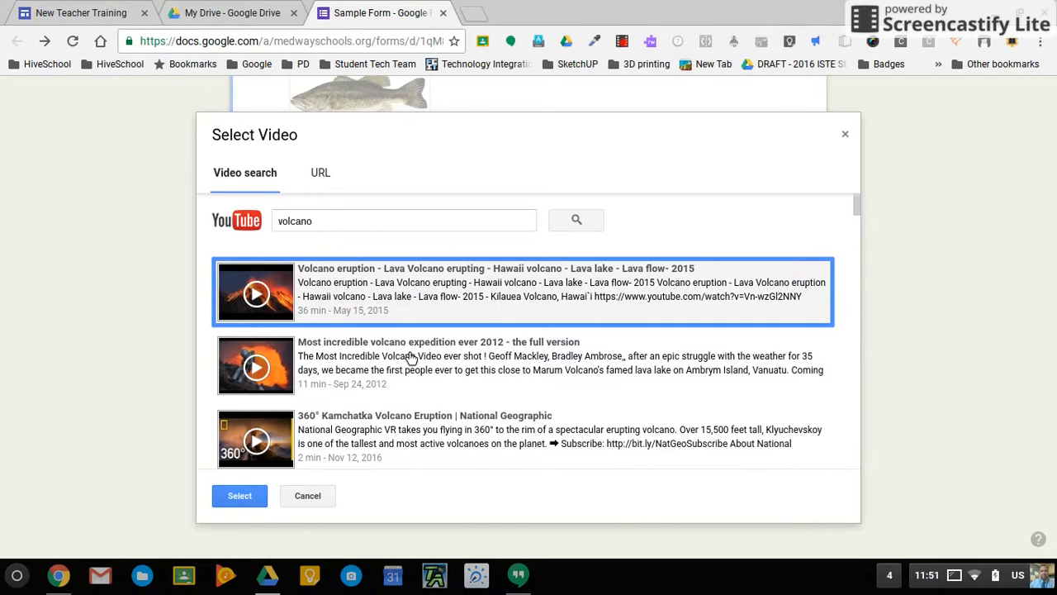
click(246, 501)
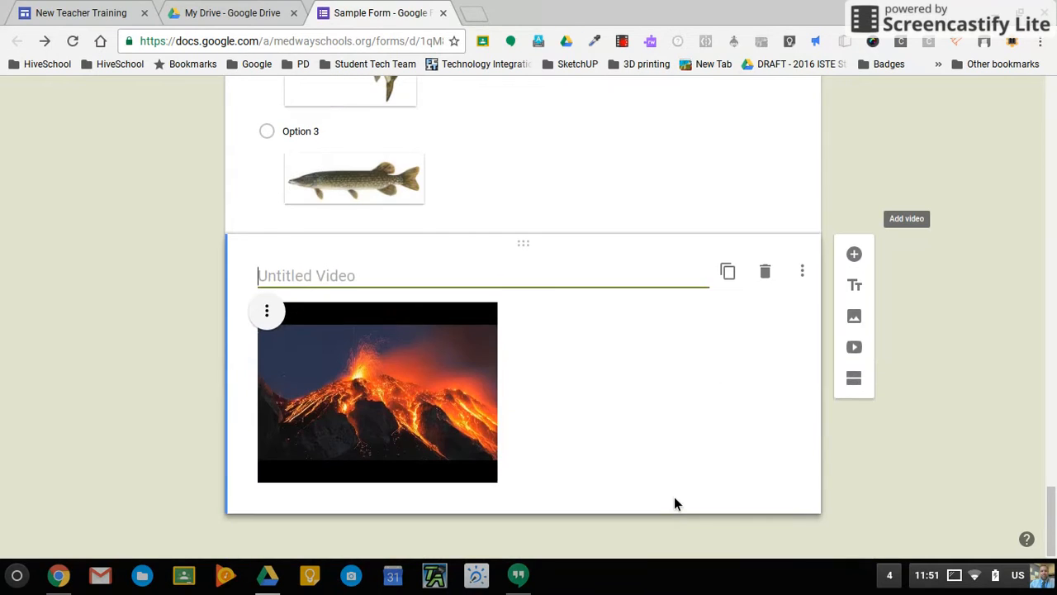
Title the video 'Volcano Eruption', center-align it, and add a new question beneath.
text(Volcano)
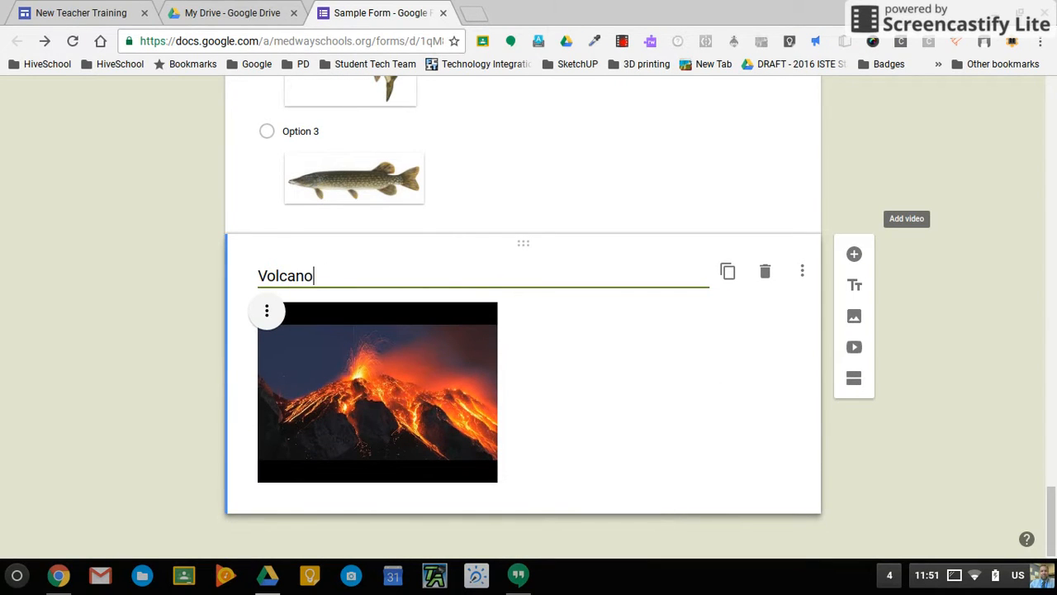
text( Eruption)
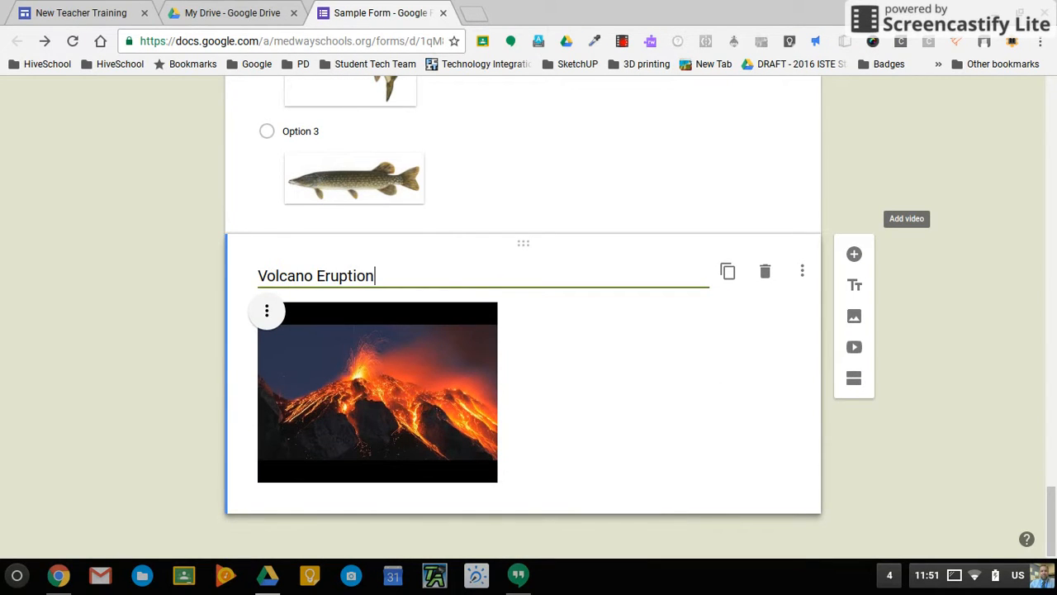
click(605, 307)
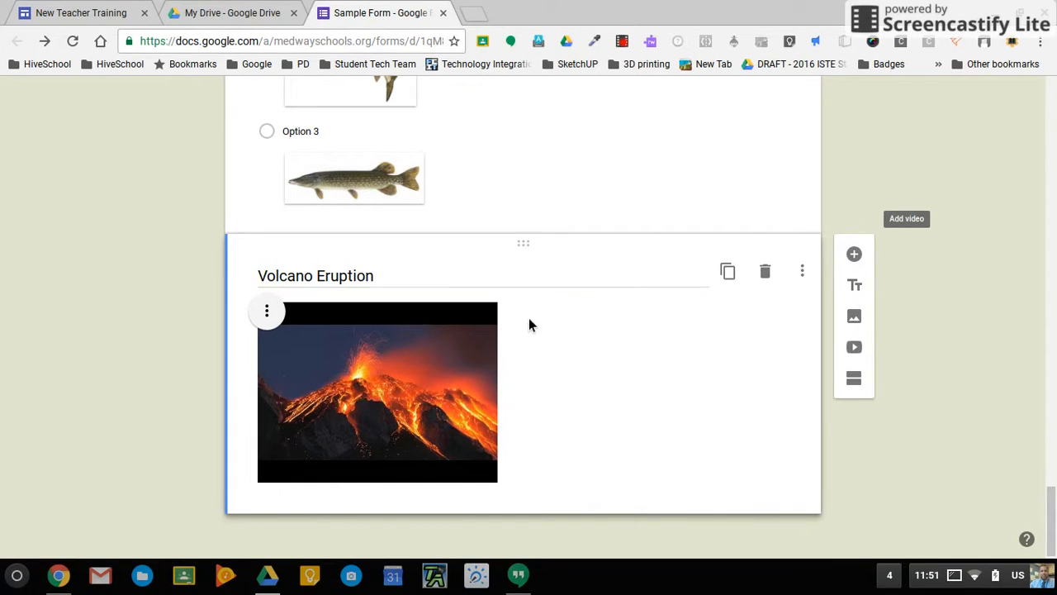
click(273, 312)
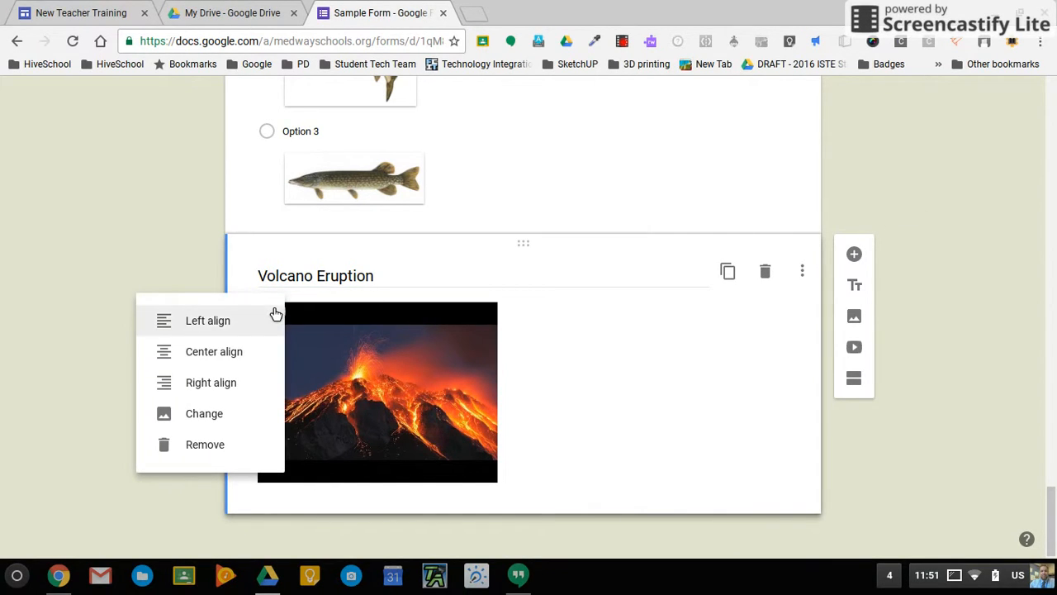
click(255, 365)
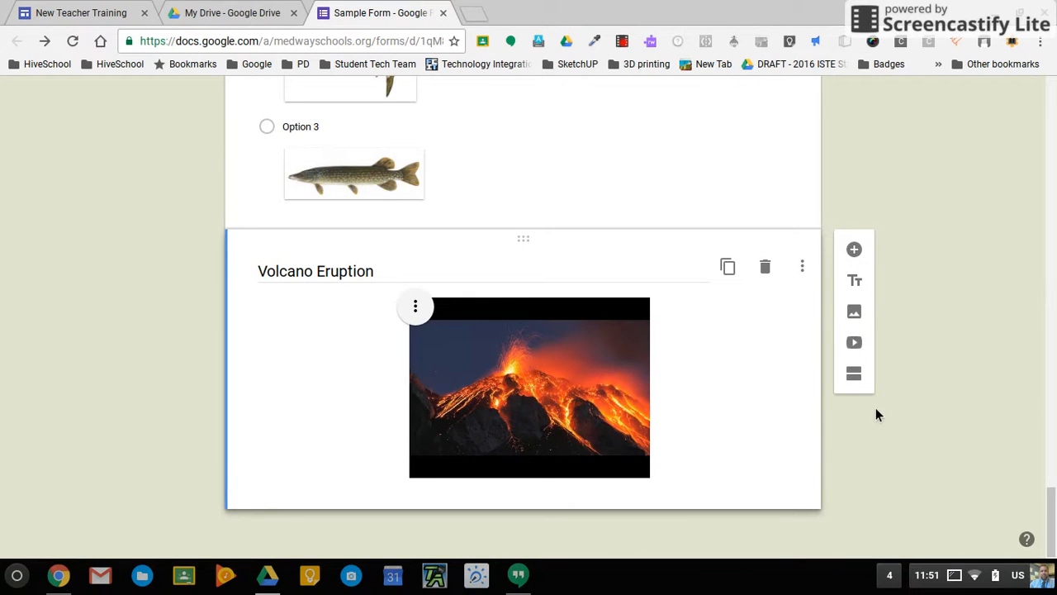
click(856, 249)
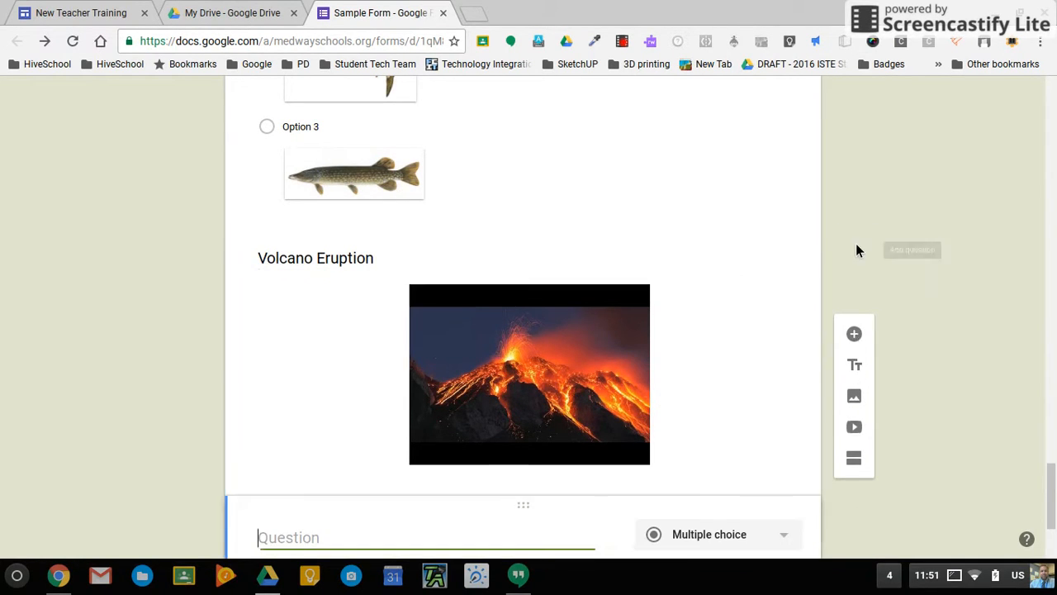
Enter 'According to the video above, please describe how a volcano erupts.' and mark it required.
text(Accor)
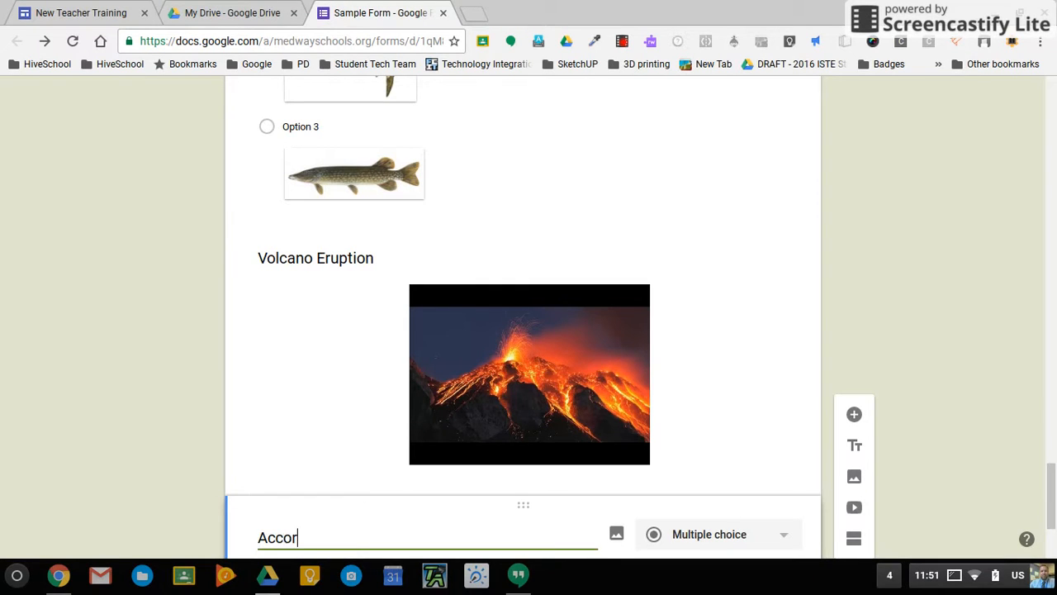
text(ding to the video )
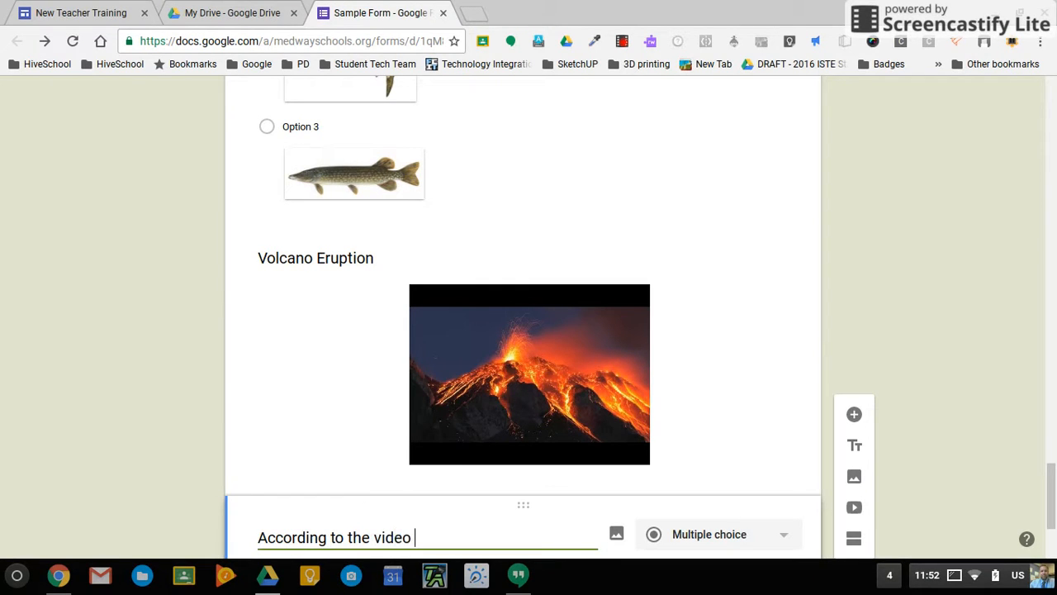
text(above, please des)
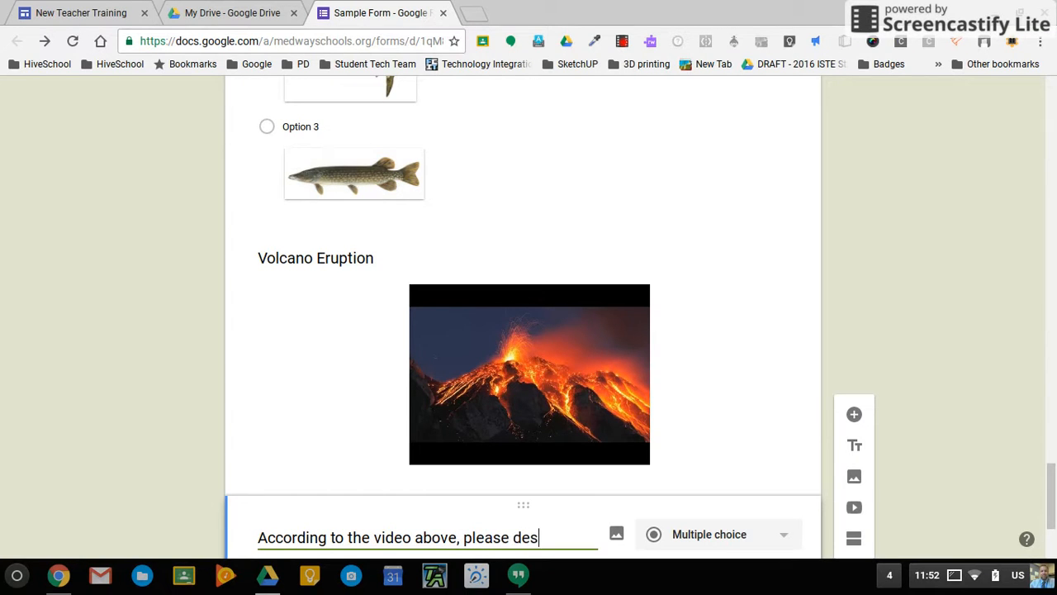
text(cribe )
text(how a)
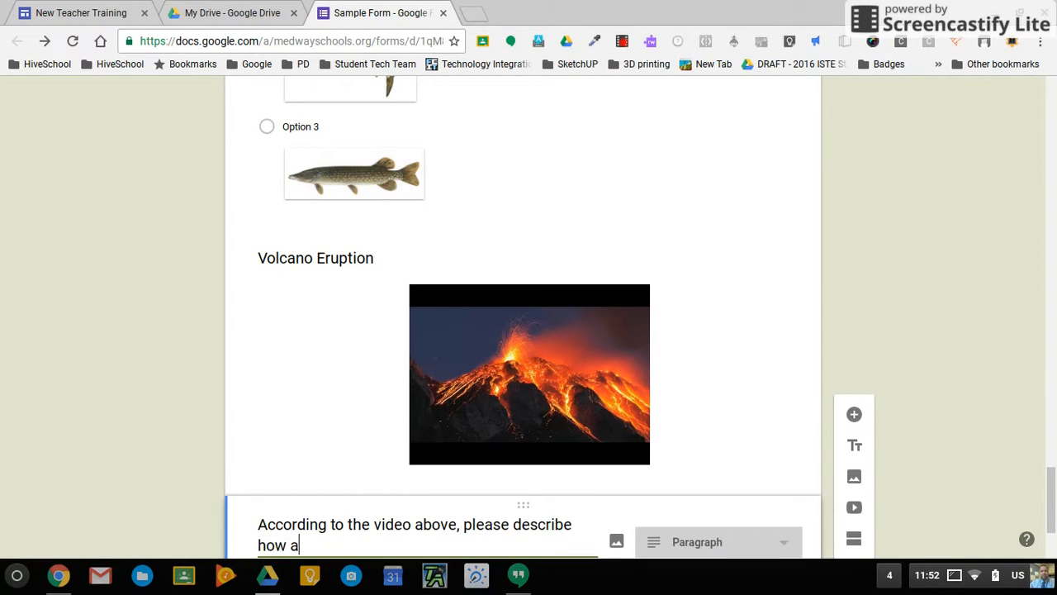
text( volcano erupts.)
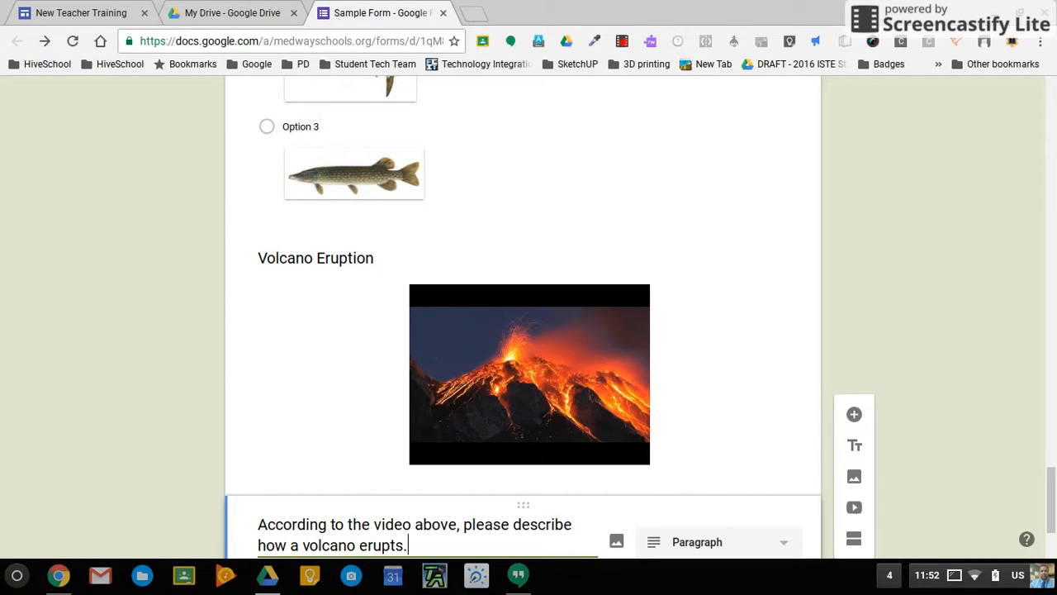
scroll(883, 489, down, 3)
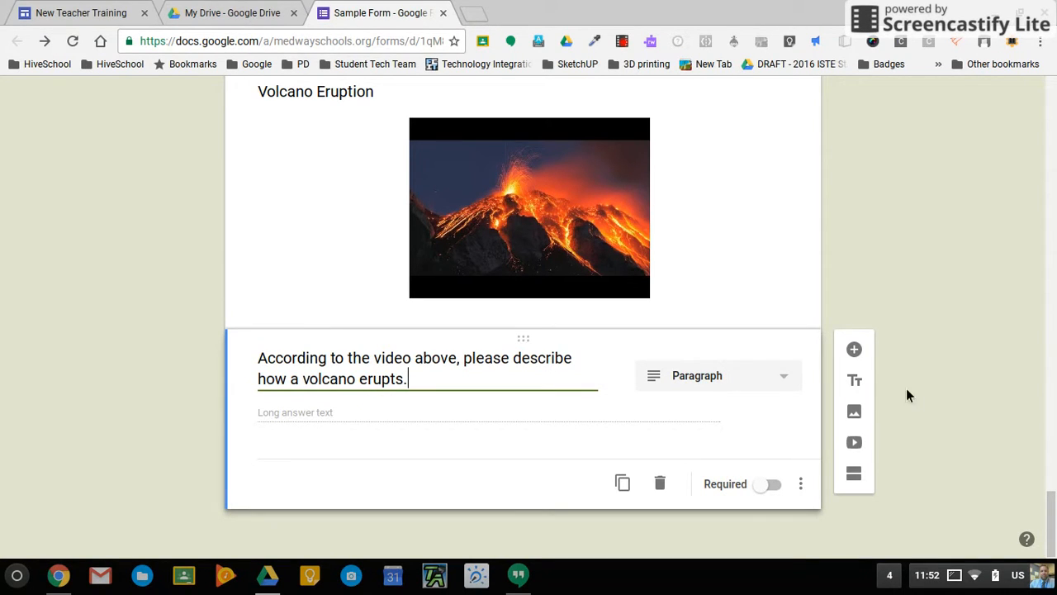
click(772, 488)
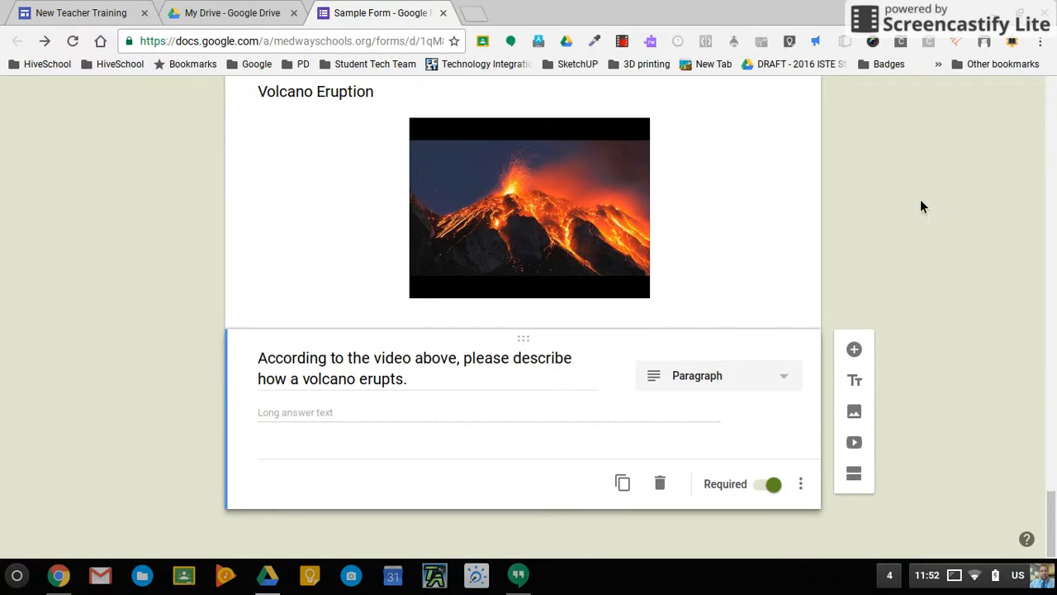
scroll(920, 206, up, 2)
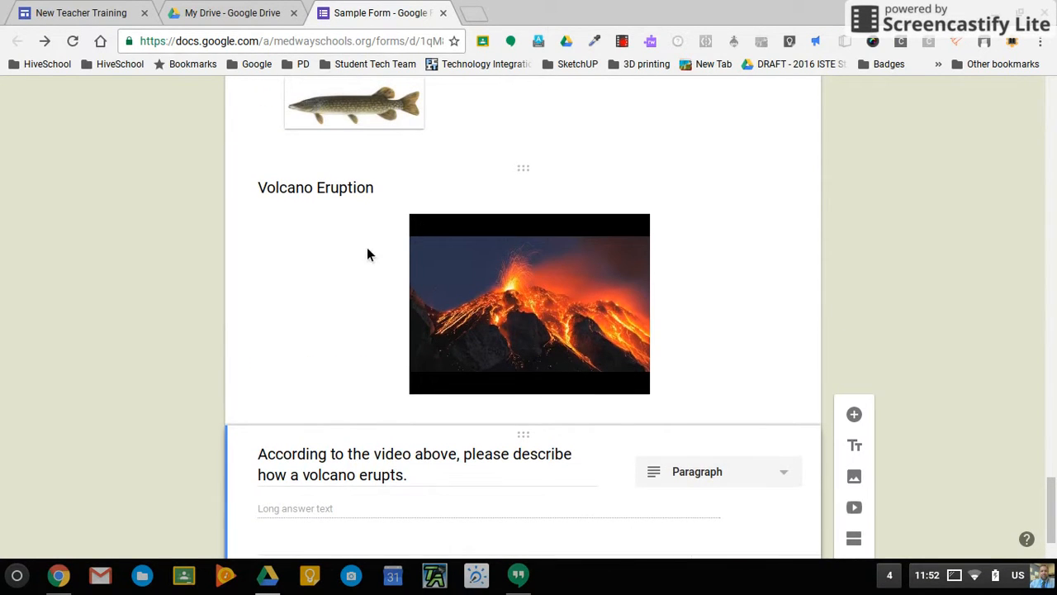
click(368, 250)
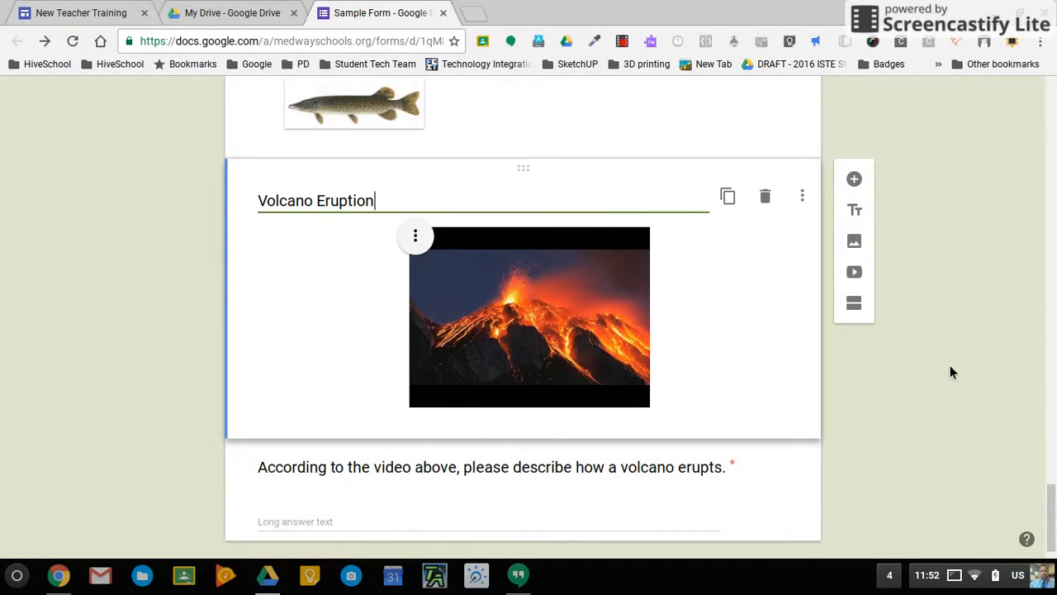
scroll(950, 372, down, 1)
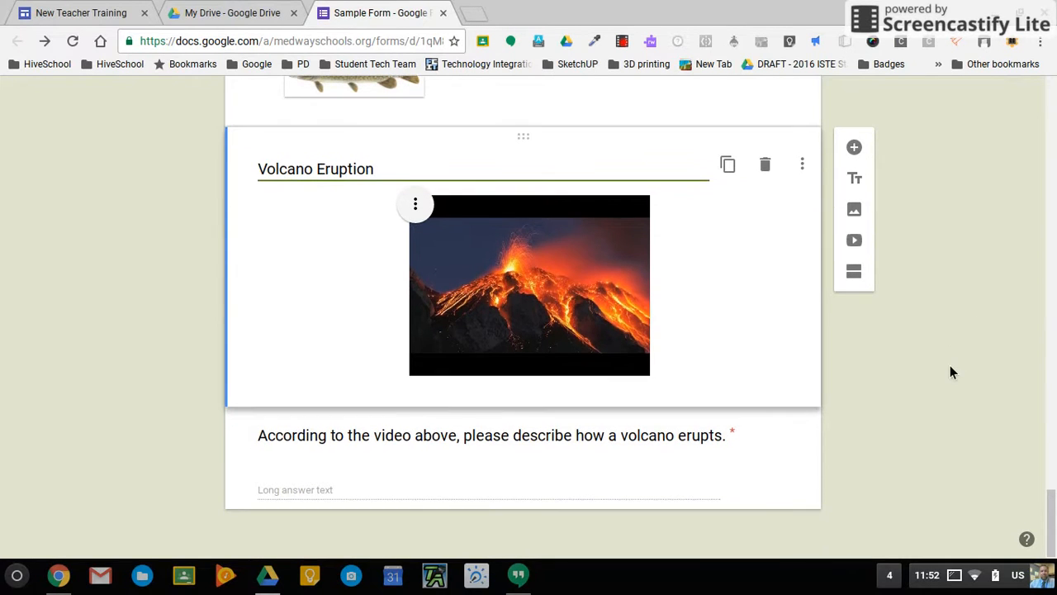
click(753, 446)
scroll(758, 450, up, 10)
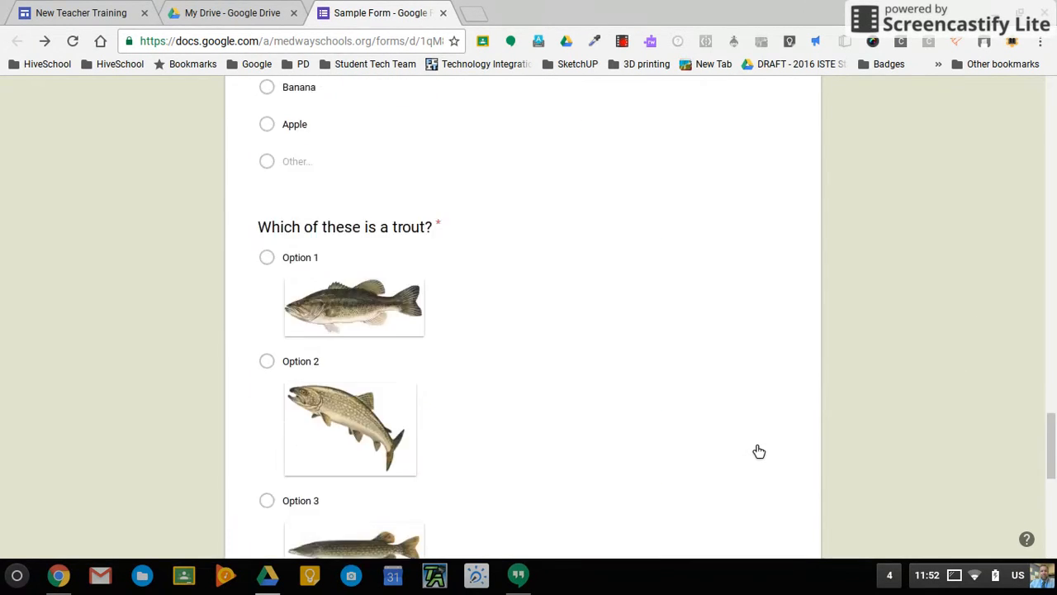
click(524, 356)
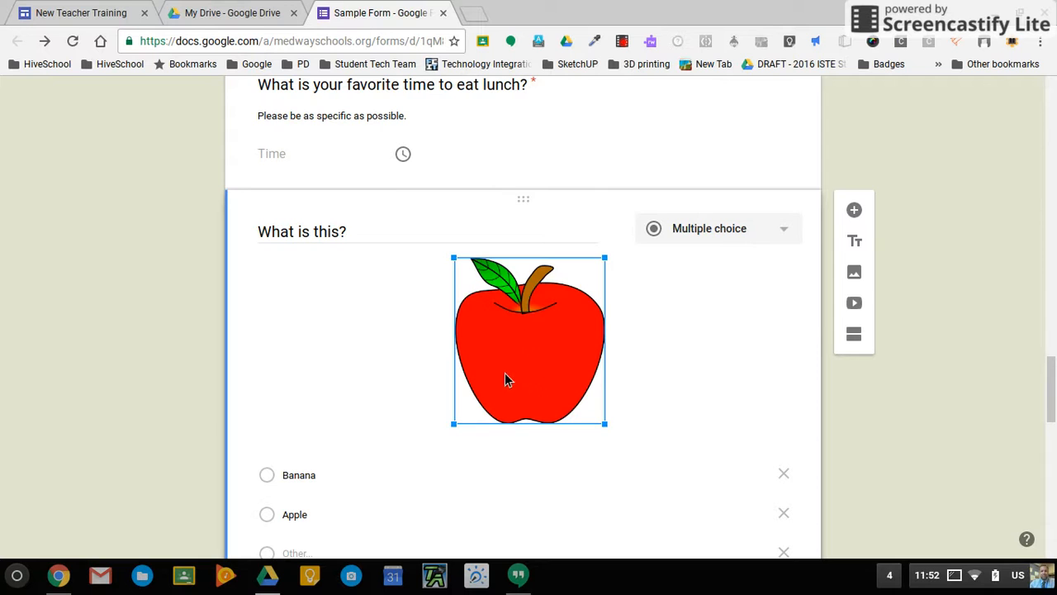
scroll(930, 448, down, 4)
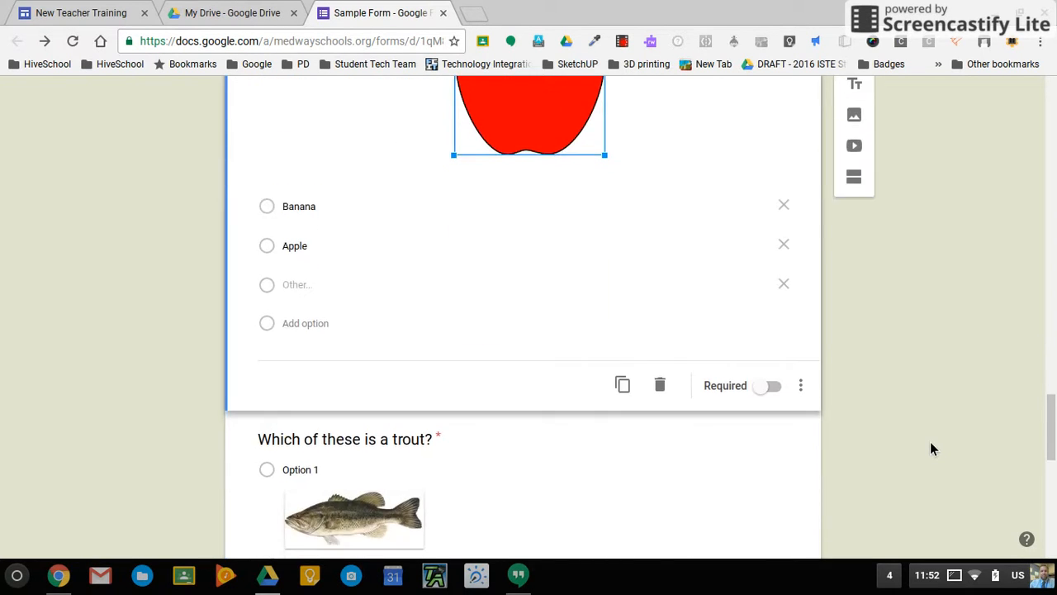
scroll(930, 449, down, 8)
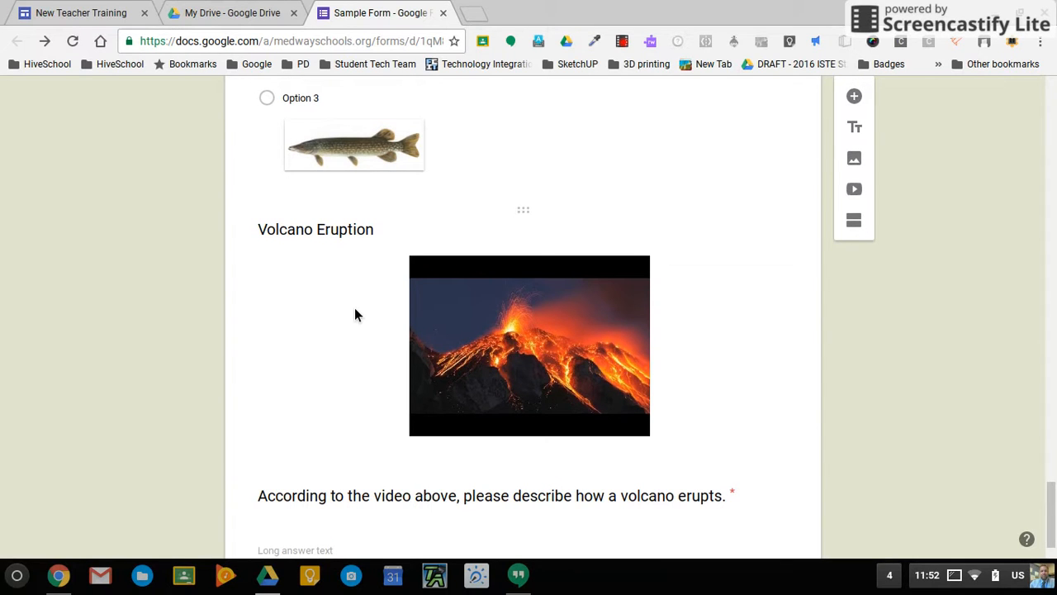
scroll(931, 330, up, 20)
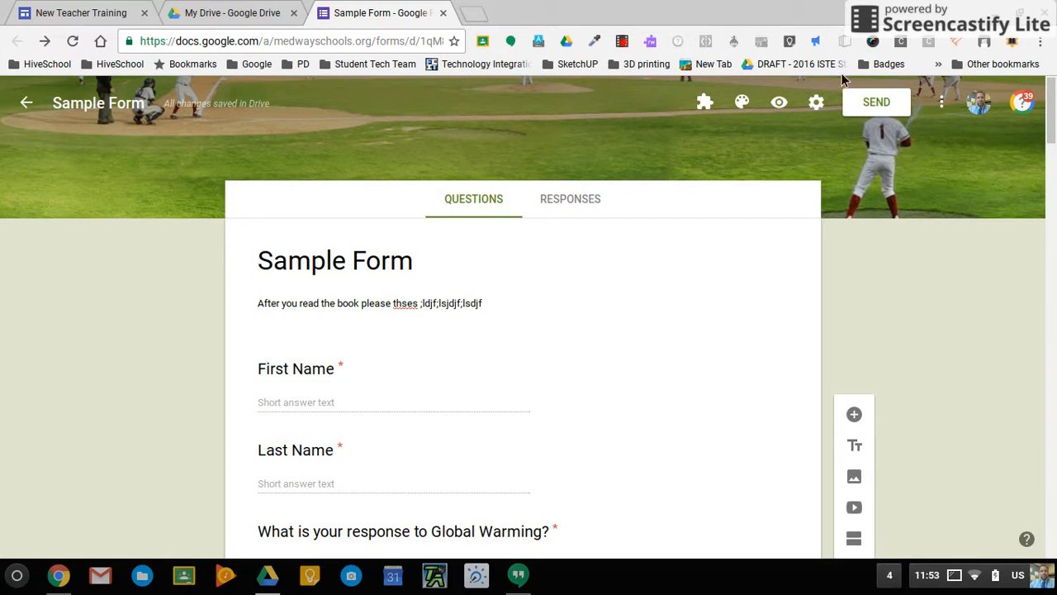
Switch on Shuffle question order in the Presentation settings and save it.
click(817, 110)
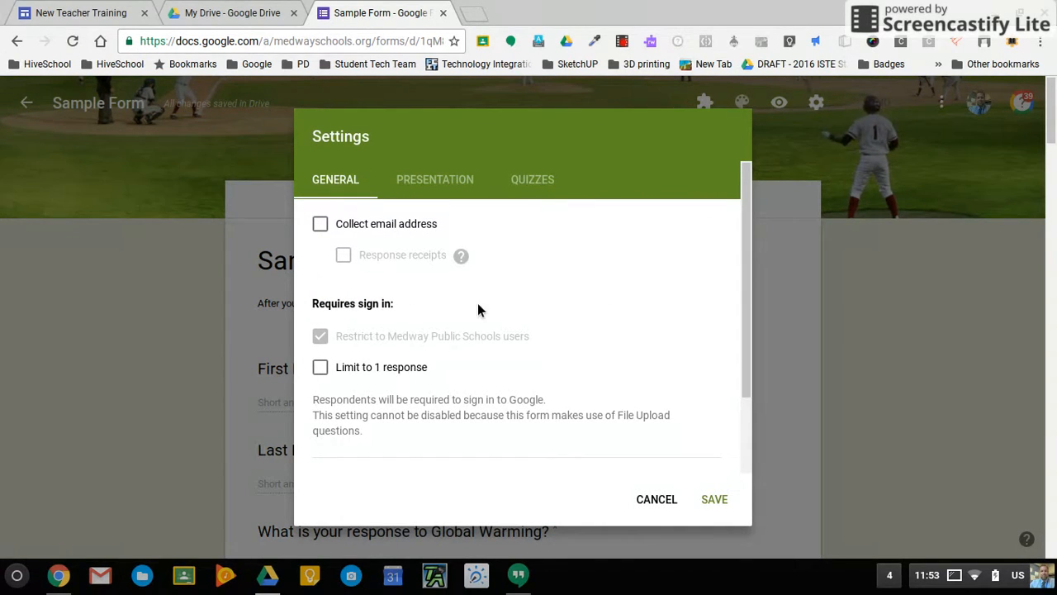
scroll(478, 305, down, 2)
scroll(488, 219, up, 2)
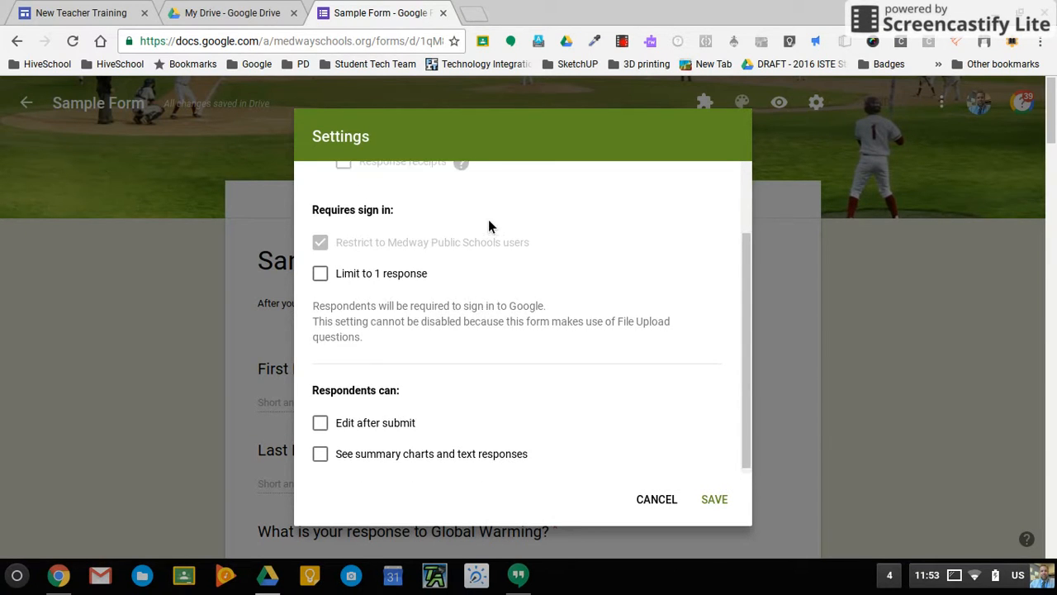
click(453, 187)
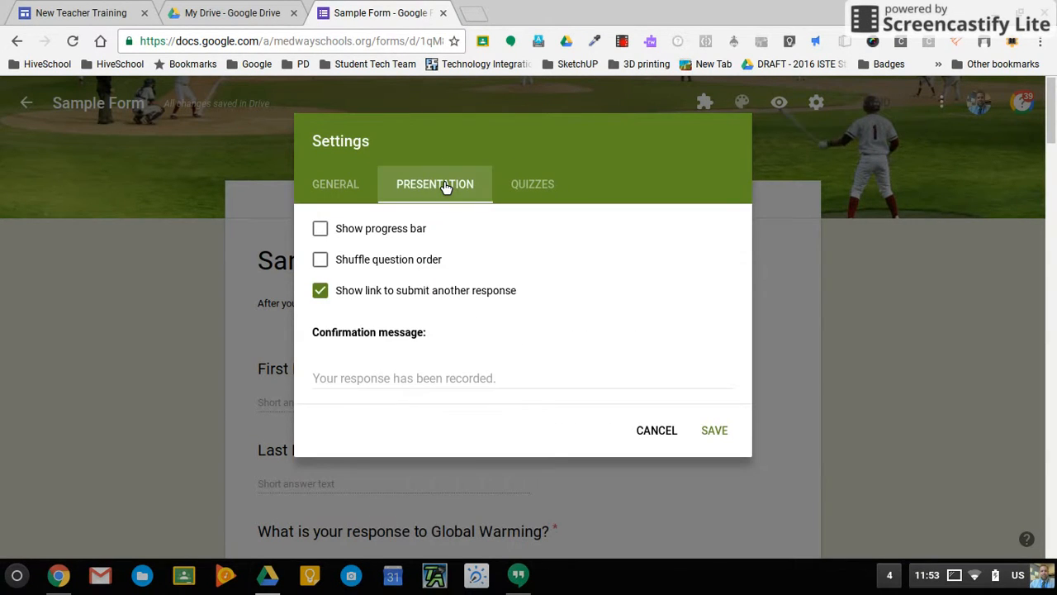
click(329, 267)
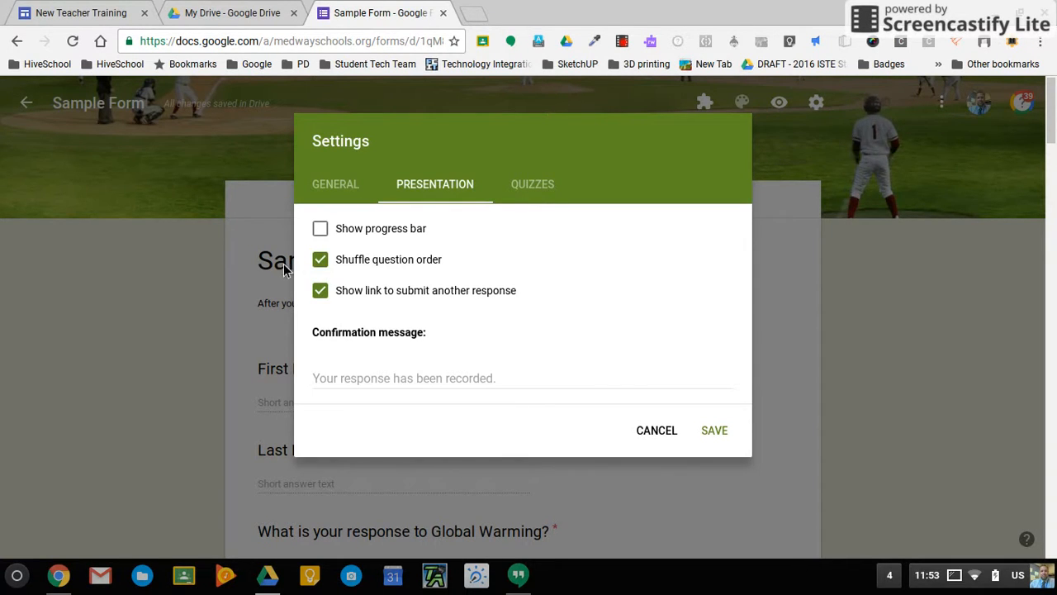
click(724, 429)
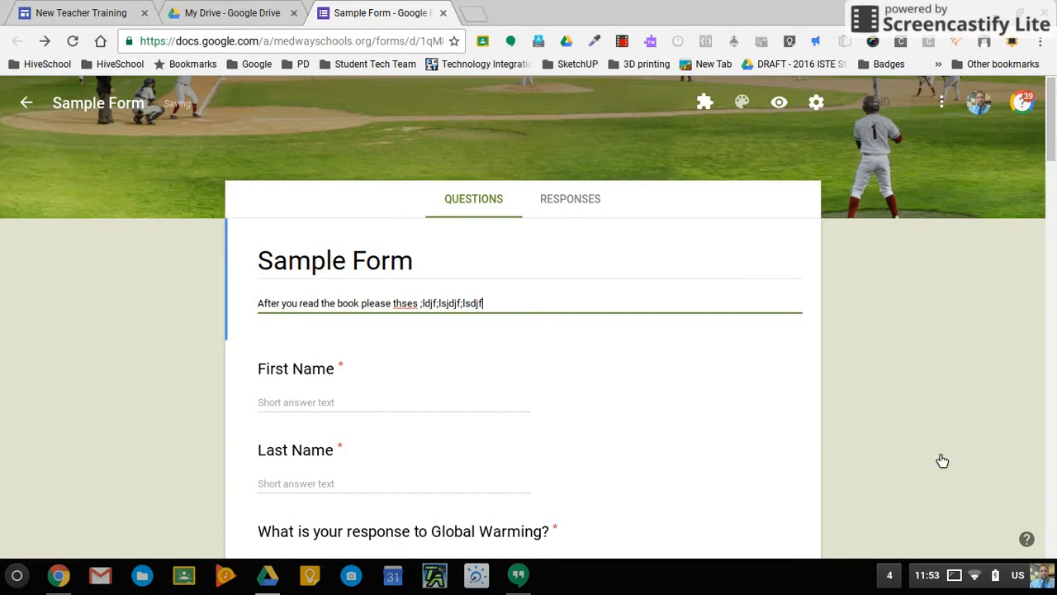
scroll(939, 460, down, 20)
scroll(937, 460, down, 11)
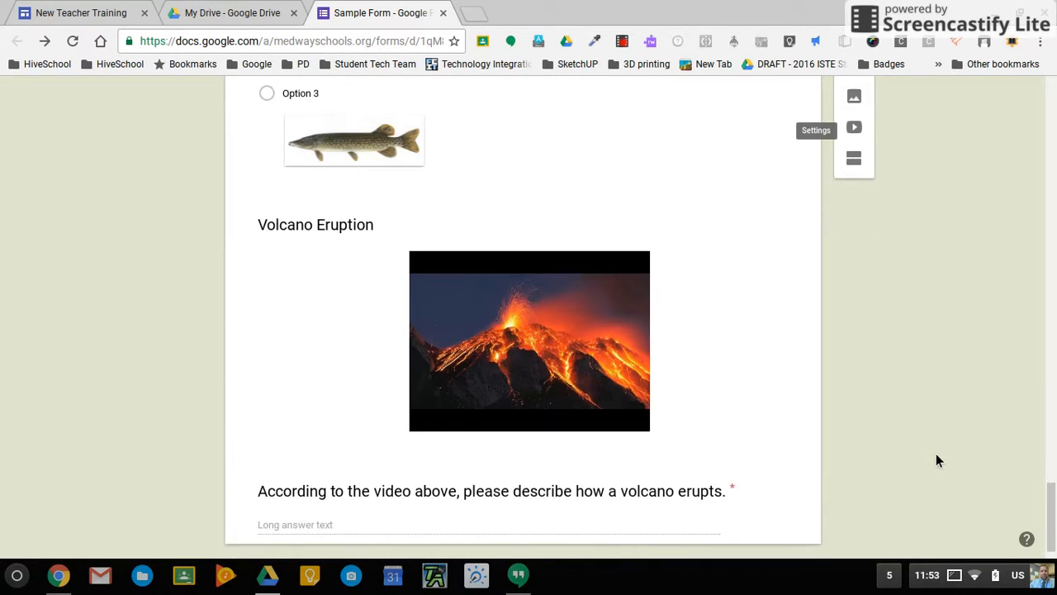
scroll(936, 460, down, 1)
click(317, 243)
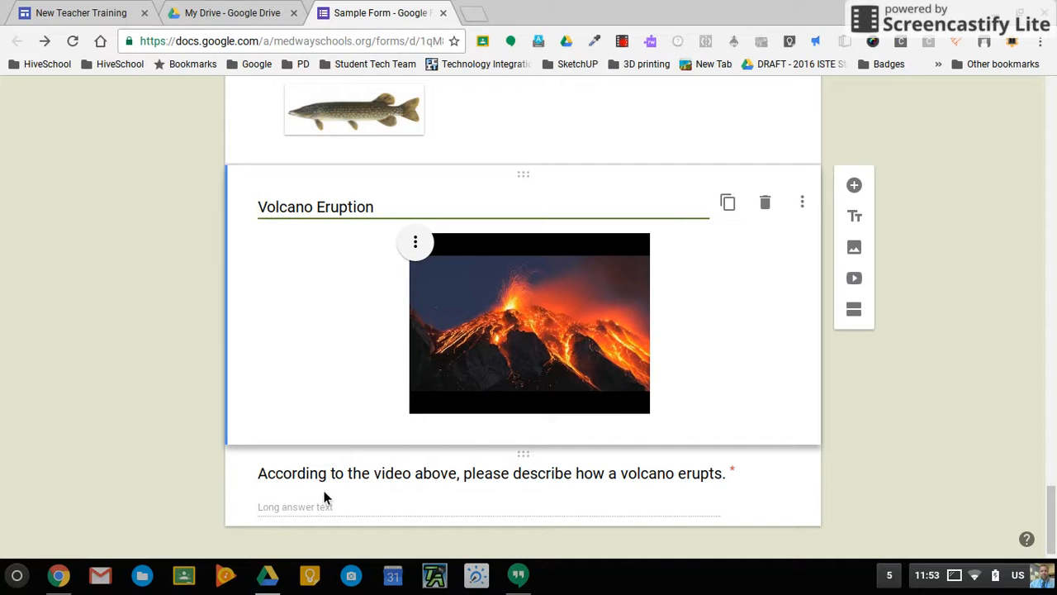
scroll(344, 493, up, 15)
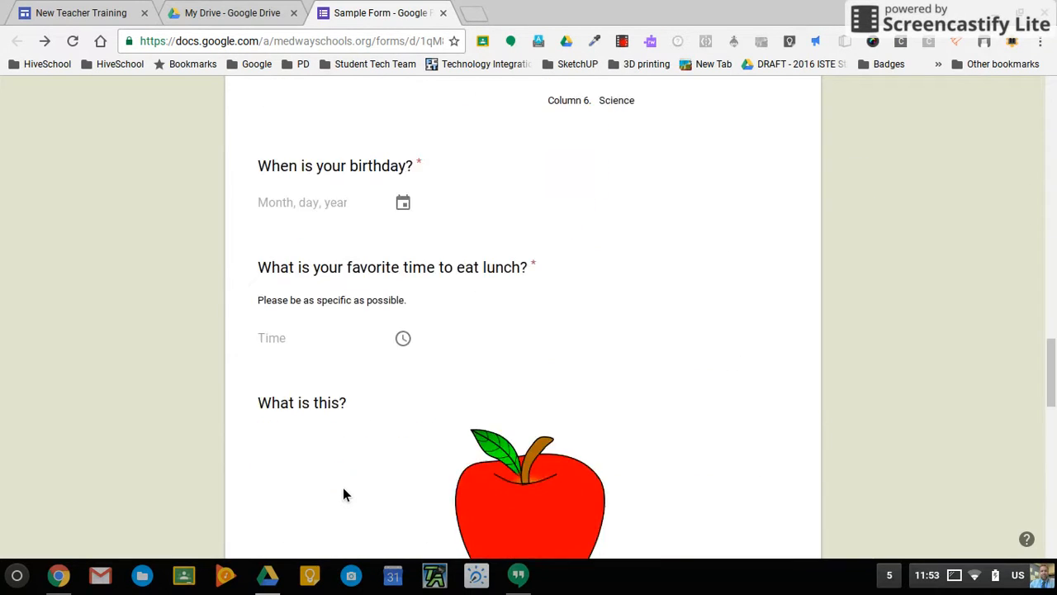
scroll(345, 494, up, 4)
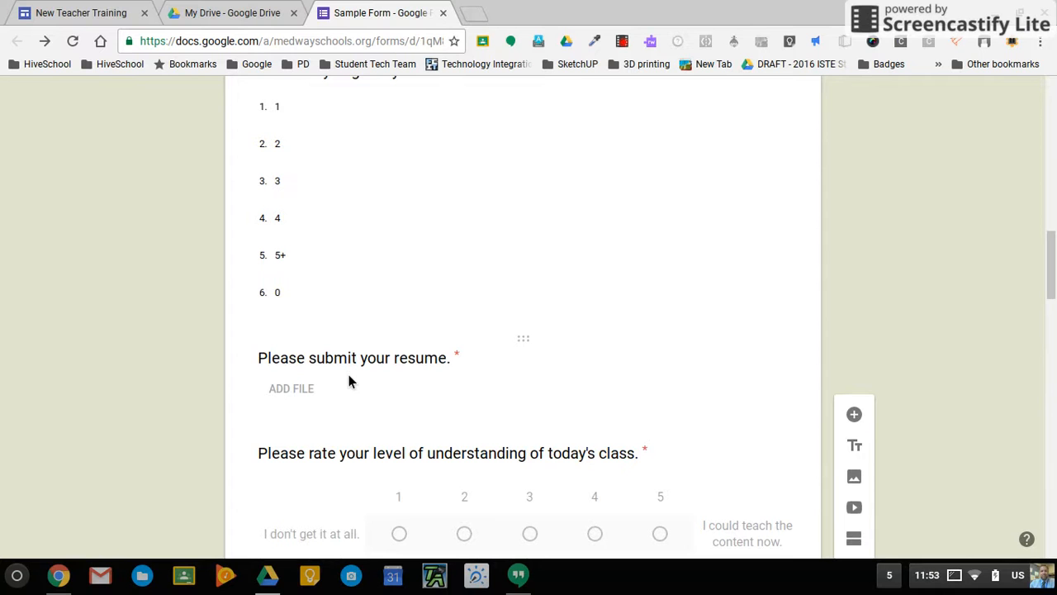
scroll(600, 411, down, 10)
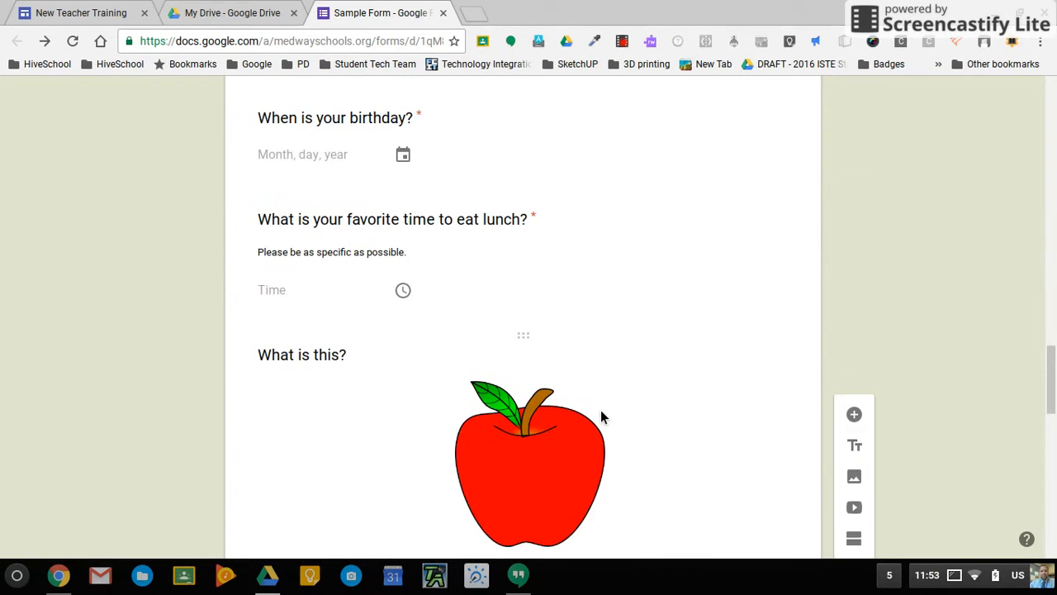
scroll(601, 411, down, 9)
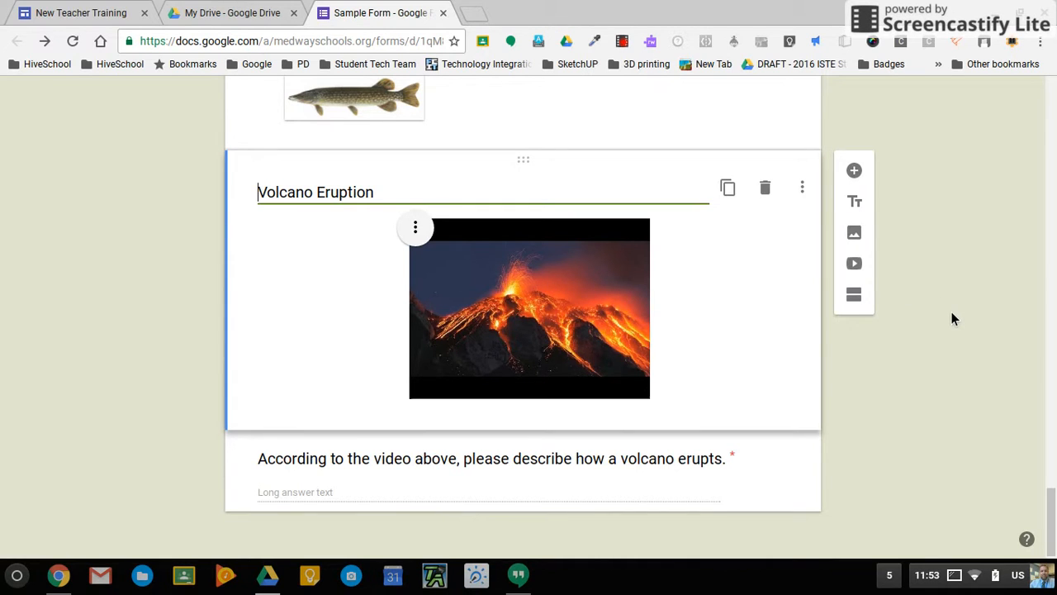
scroll(952, 314, up, 9)
scroll(951, 311, up, 8)
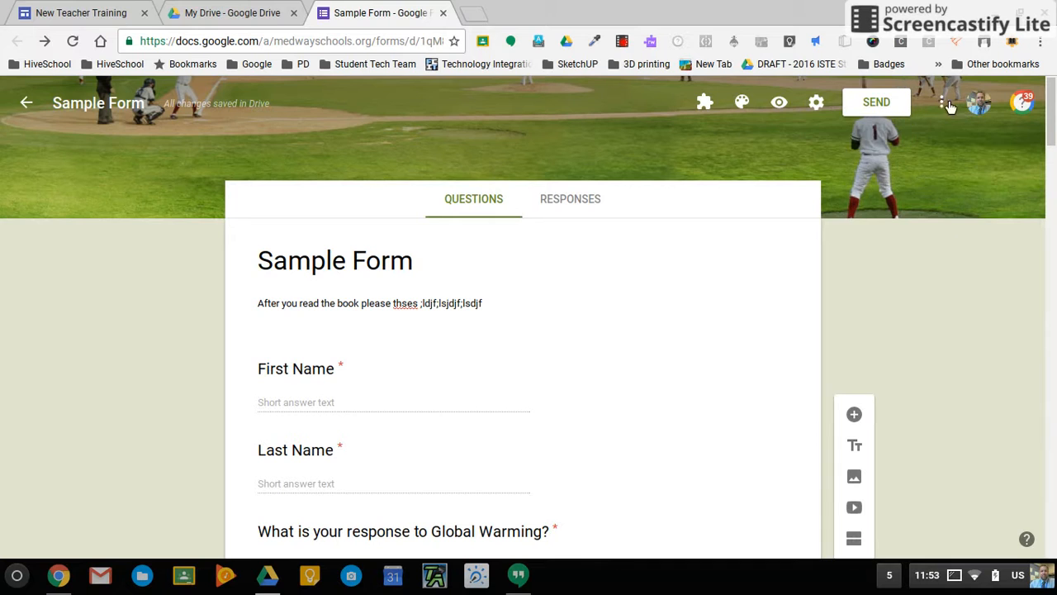
Untick Shuffle question order in the Presentation settings, leaving the Settings dialog open.
click(815, 103)
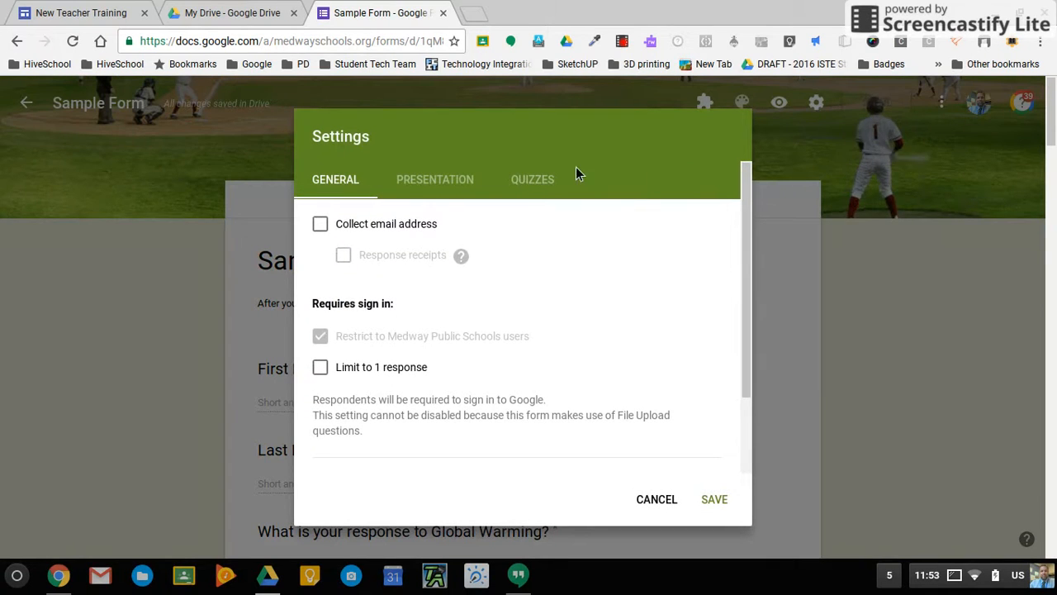
click(467, 184)
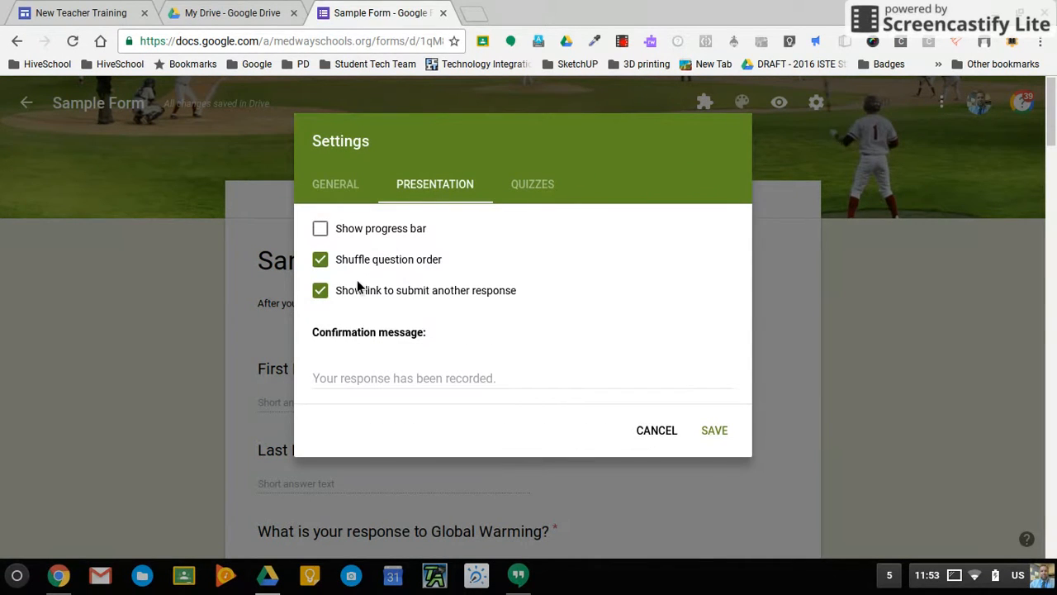
click(330, 269)
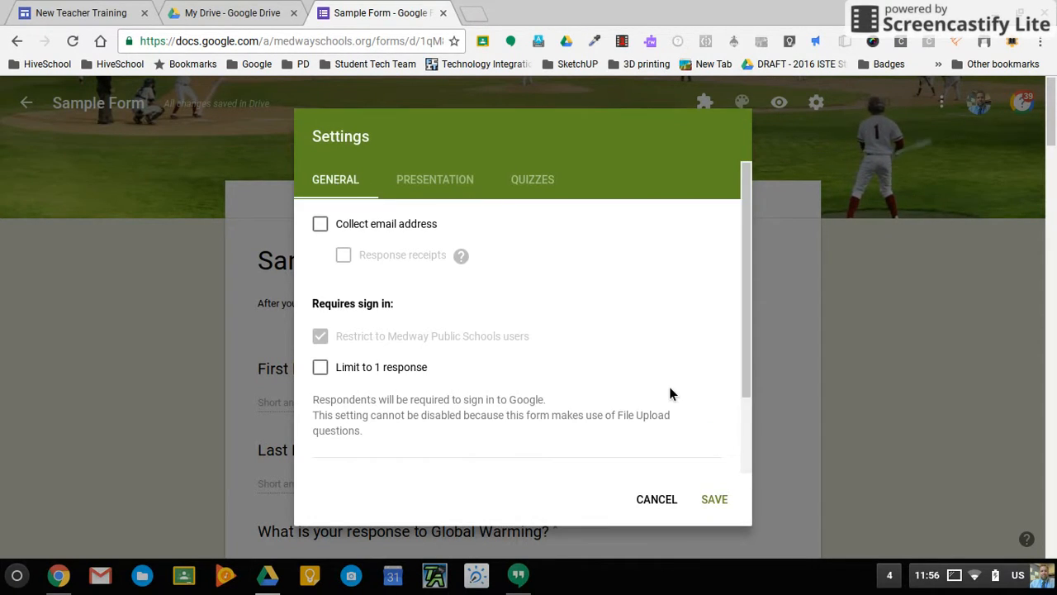
Tick Collect email address, leaving Response receipts and Limit to 1 response unticked.
click(327, 232)
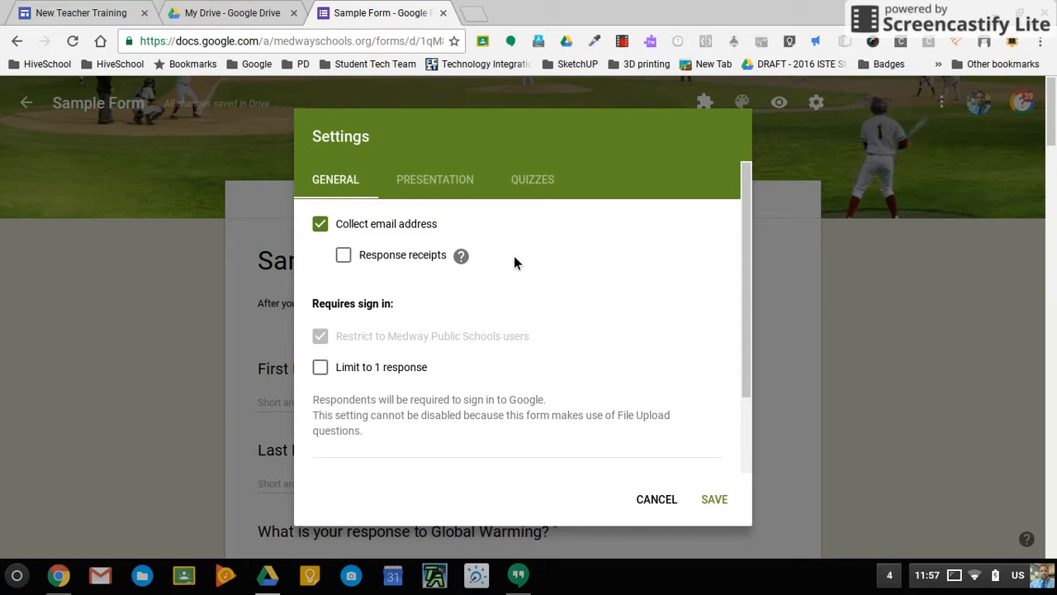
click(345, 256)
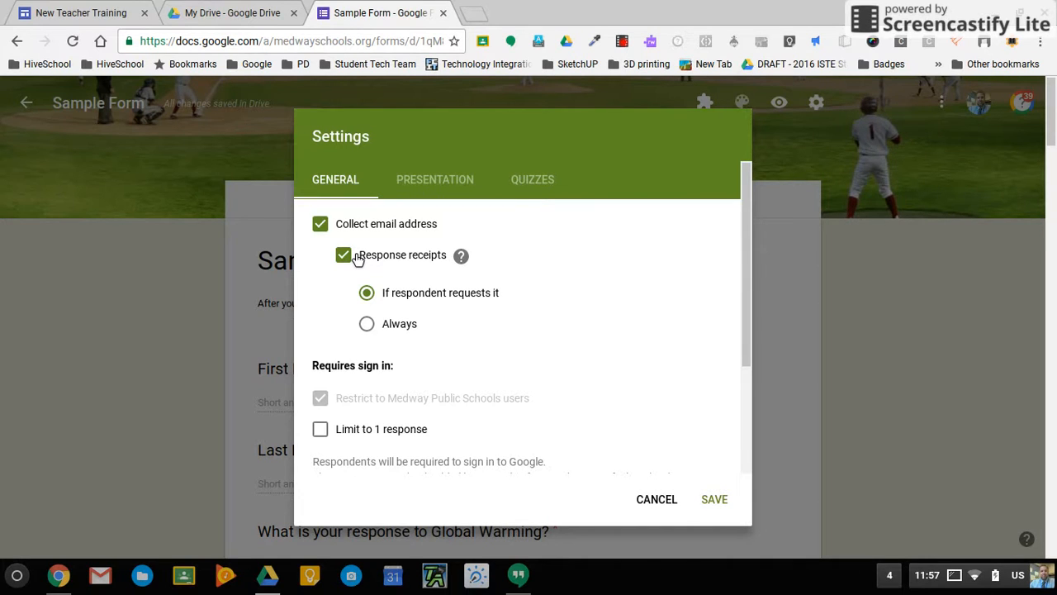
click(357, 258)
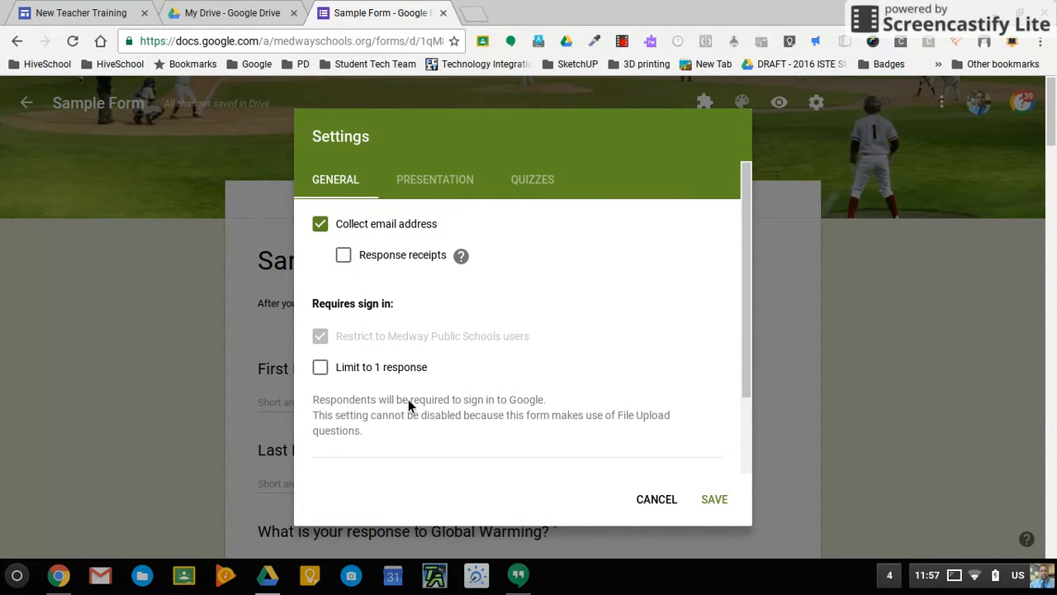
click(322, 371)
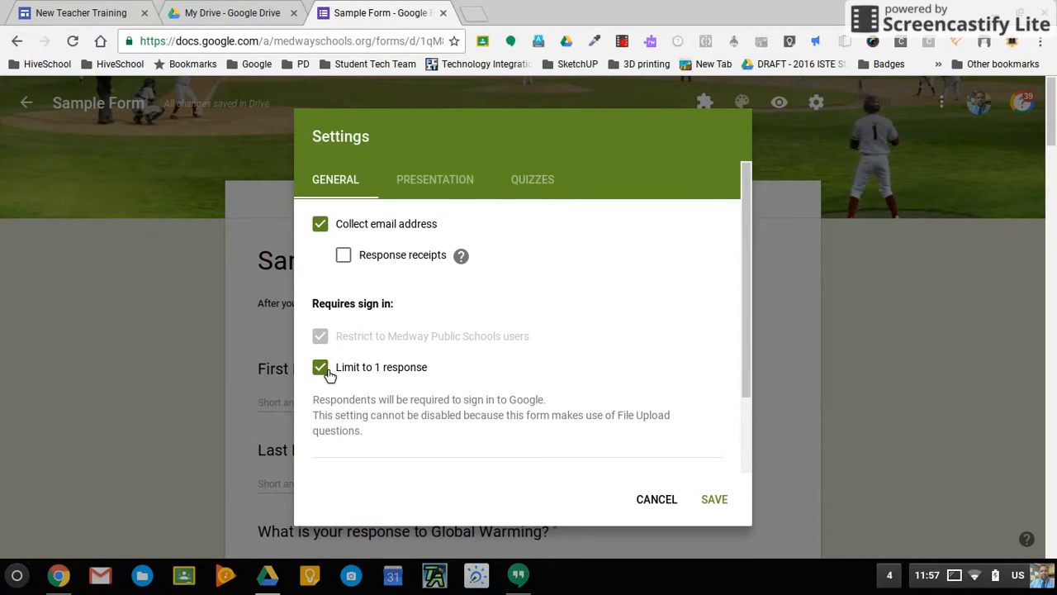
click(322, 372)
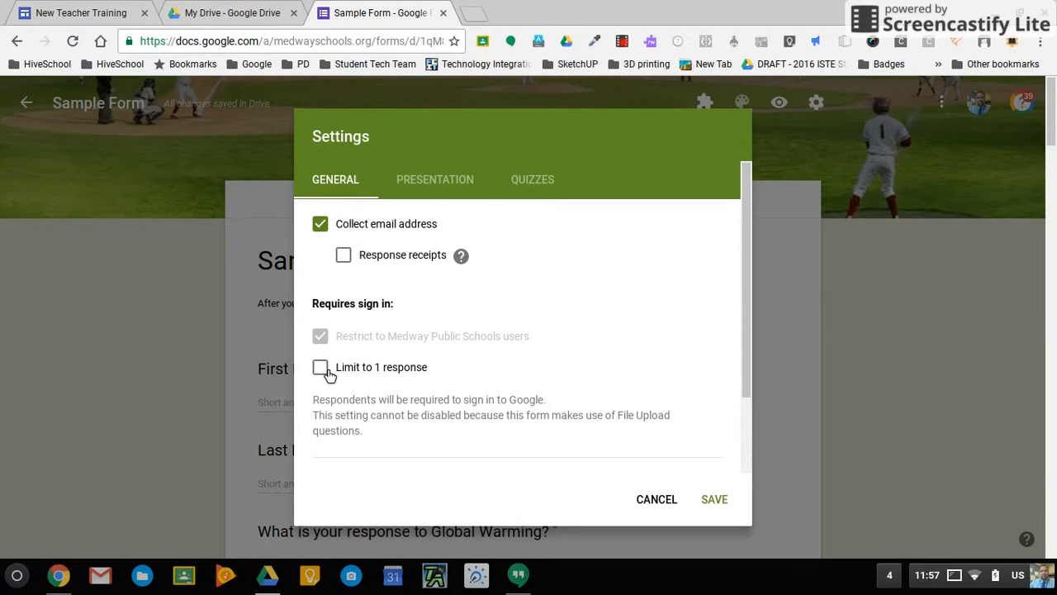
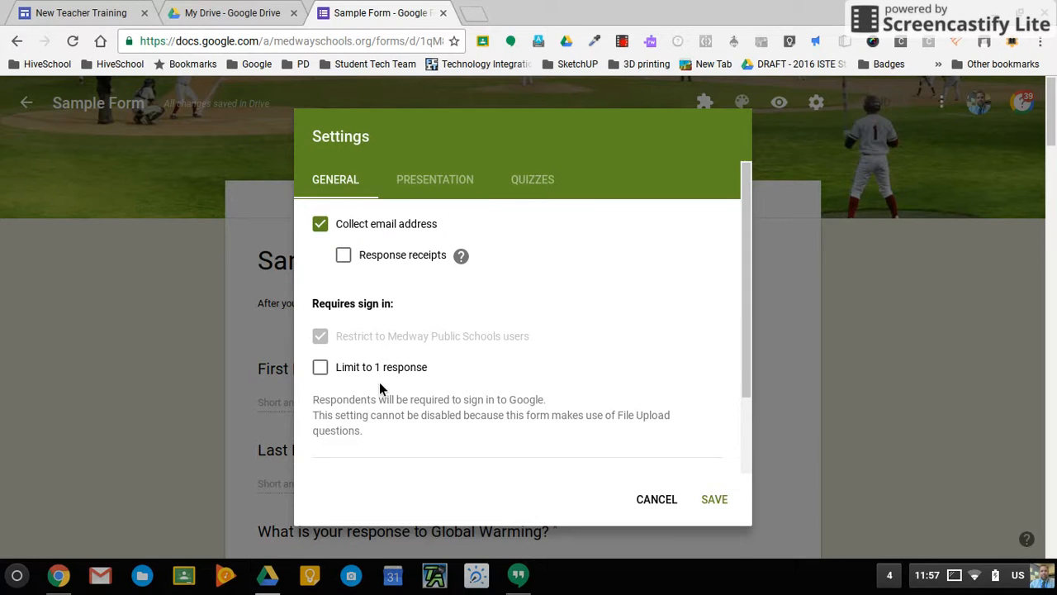
Limit the Sample Form to 1 response per respondent in the General settings.
click(452, 182)
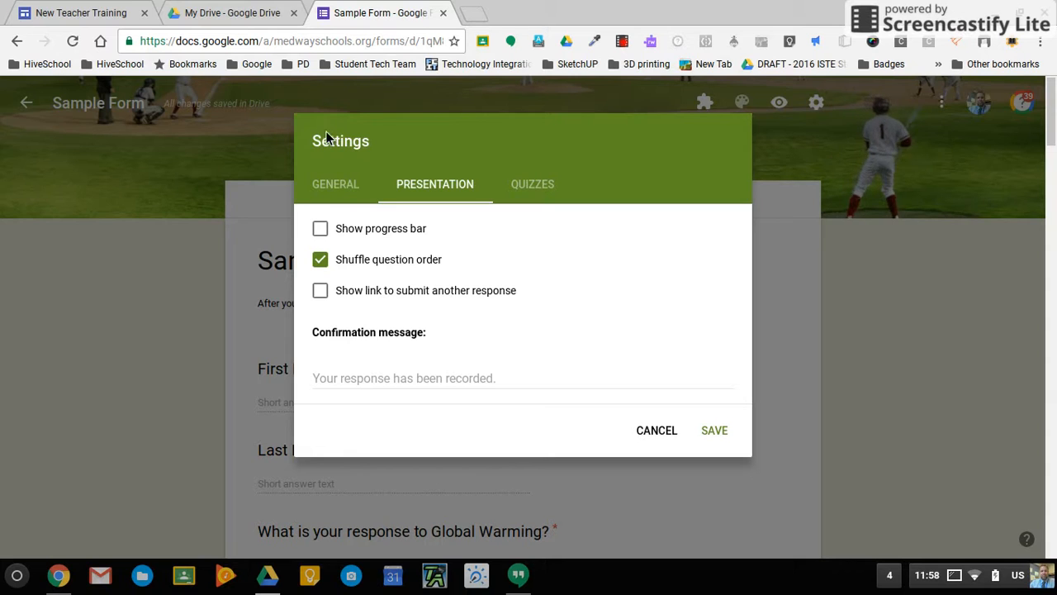
click(350, 200)
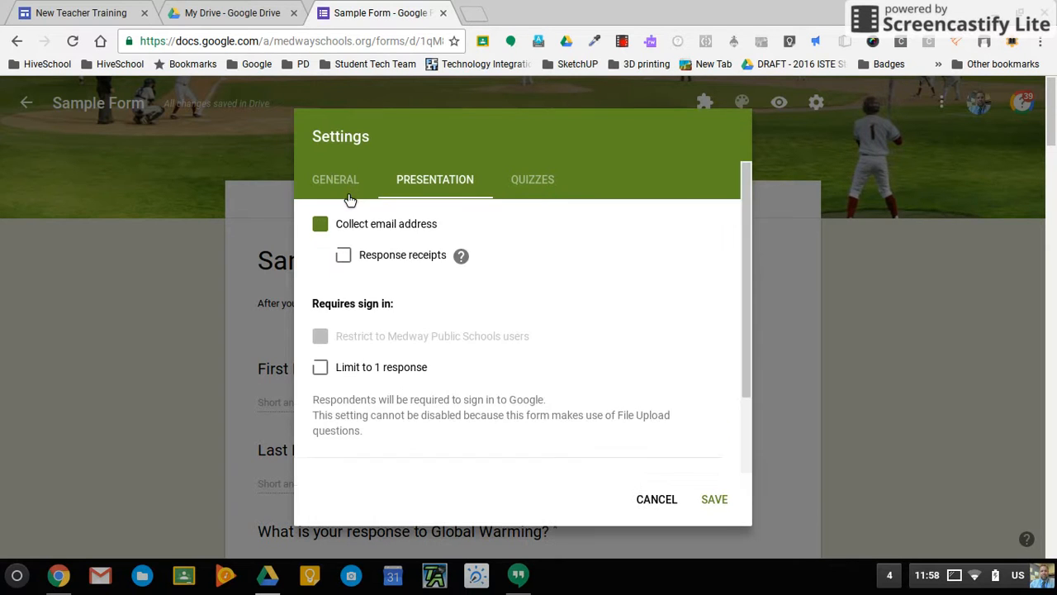
click(322, 369)
click(457, 185)
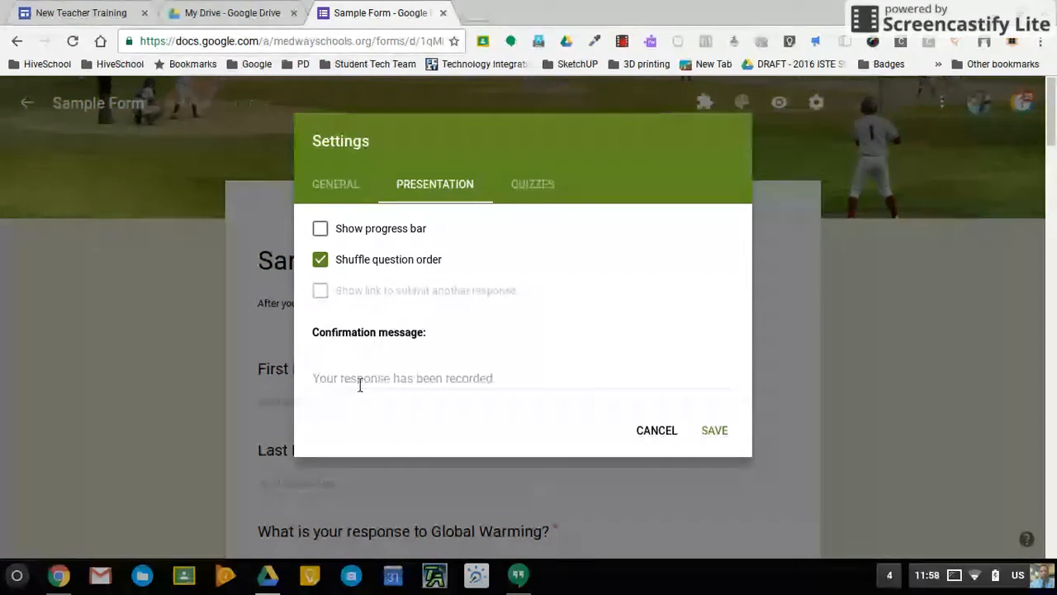
Set the confirmation message to 'Thank you for completing the test, I hope you did well.' and make the form a quiz.
click(360, 380)
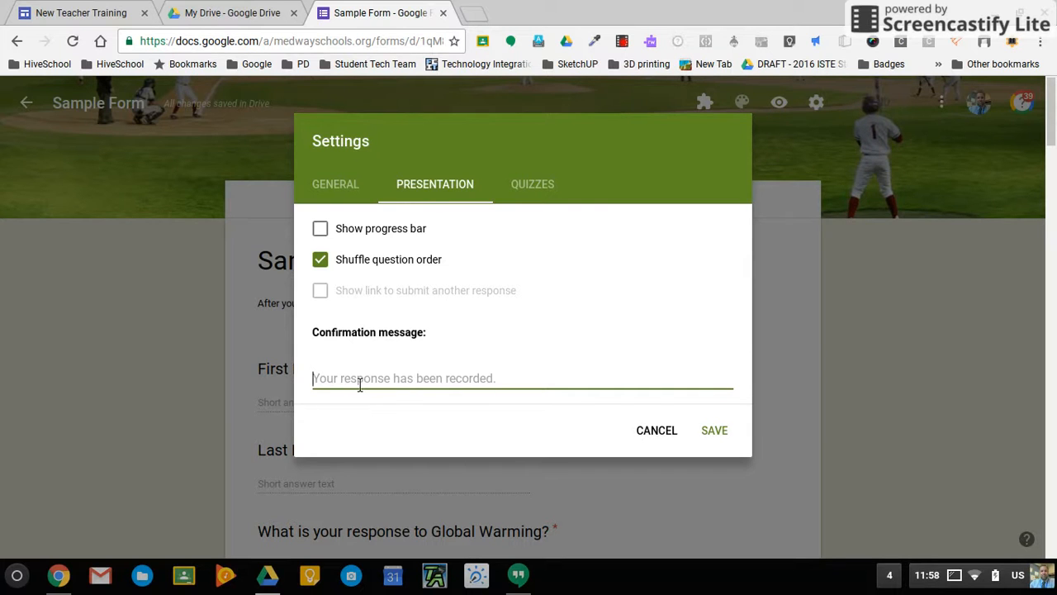
text(Thank you for completing the test, I hope you did well.)
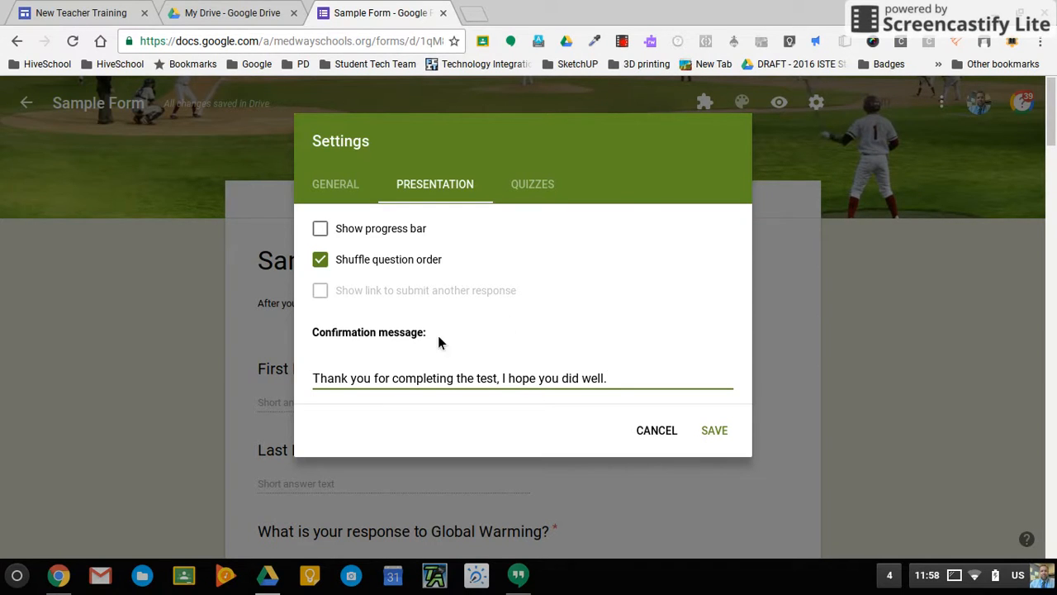
click(535, 186)
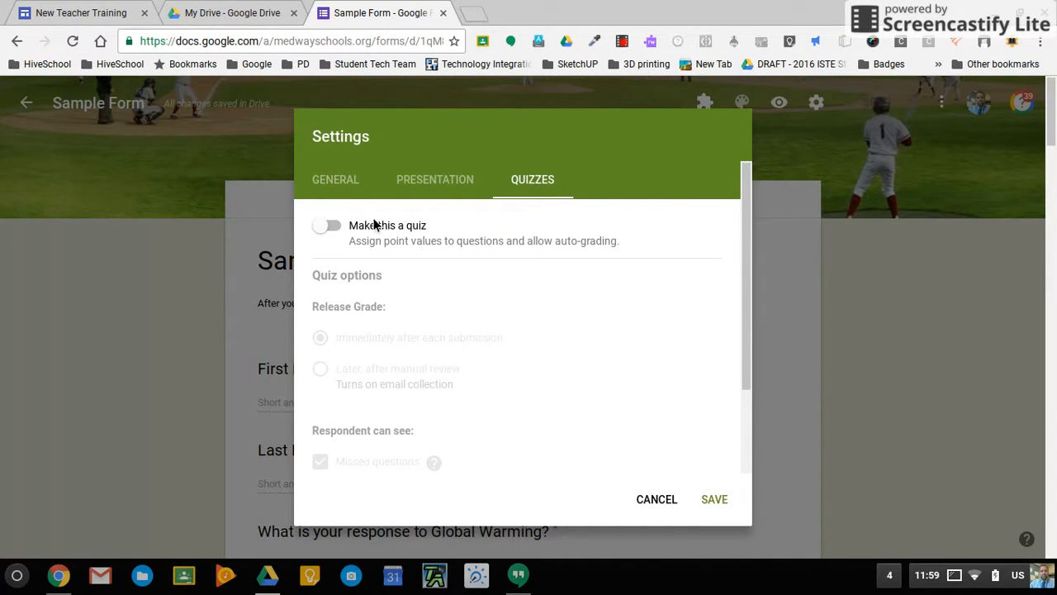
click(329, 226)
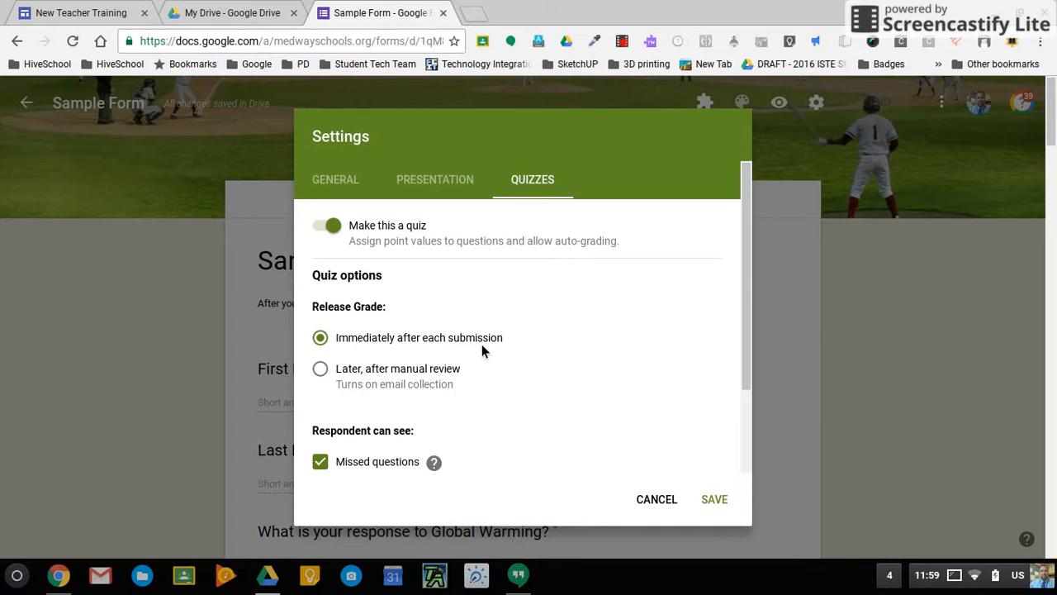
Set quiz grades to release later, after manual review, and save the quiz settings.
click(321, 374)
scroll(539, 424, down, 1)
scroll(539, 430, down, 1)
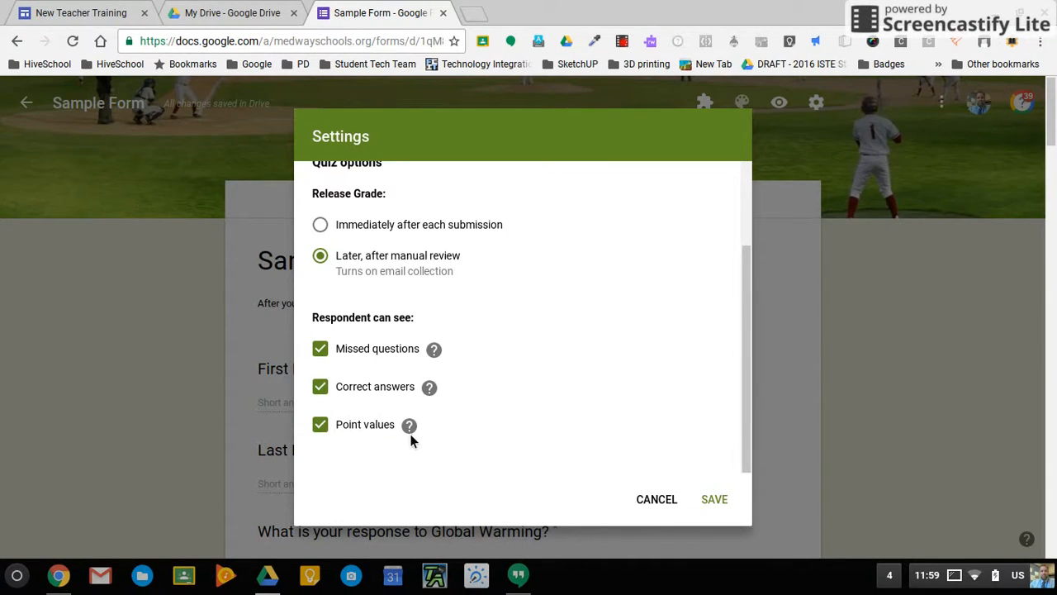
scroll(637, 411, up, 3)
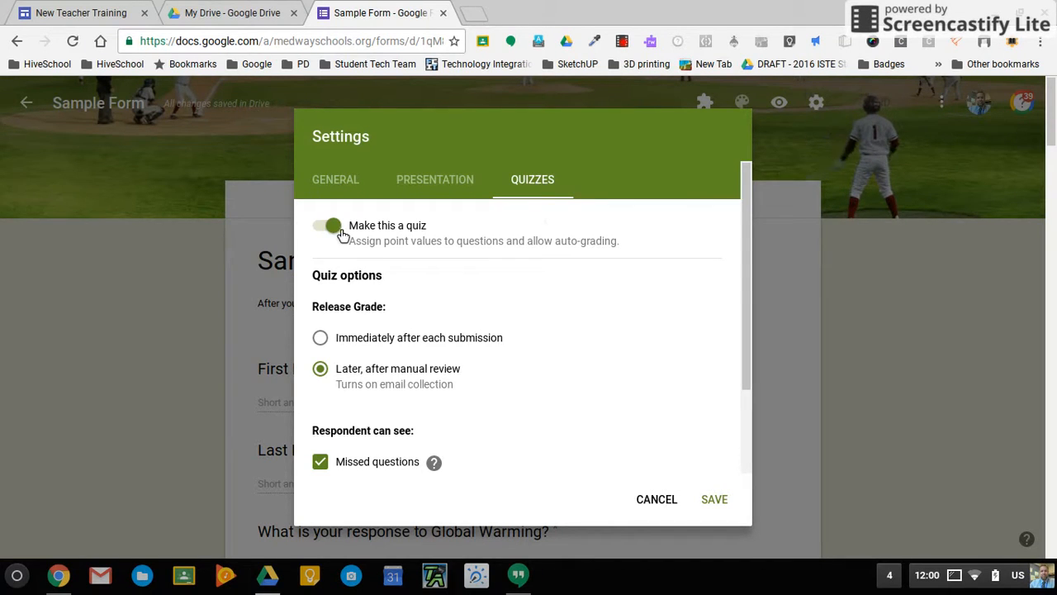
click(715, 499)
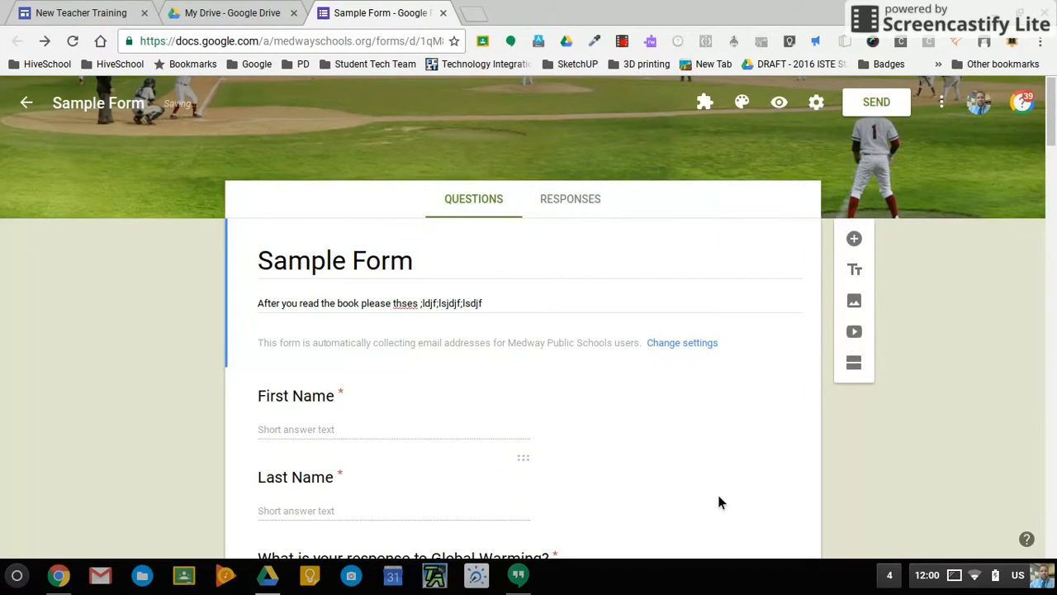
Open the answer key for 'What is your favorite color?', leaving no correct answer or feedback set.
scroll(158, 380, down, 2)
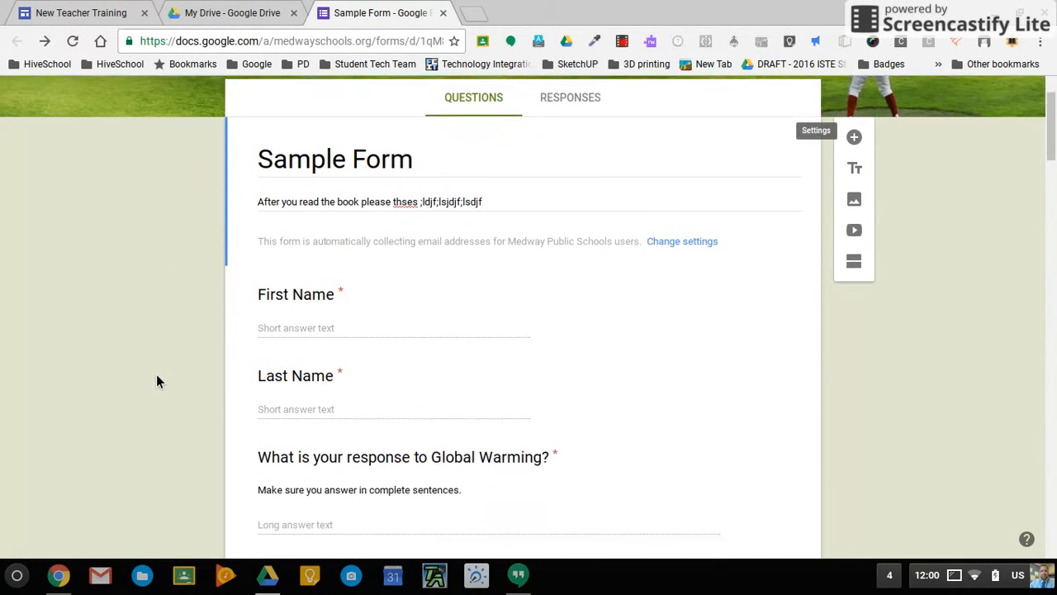
scroll(156, 374, down, 1)
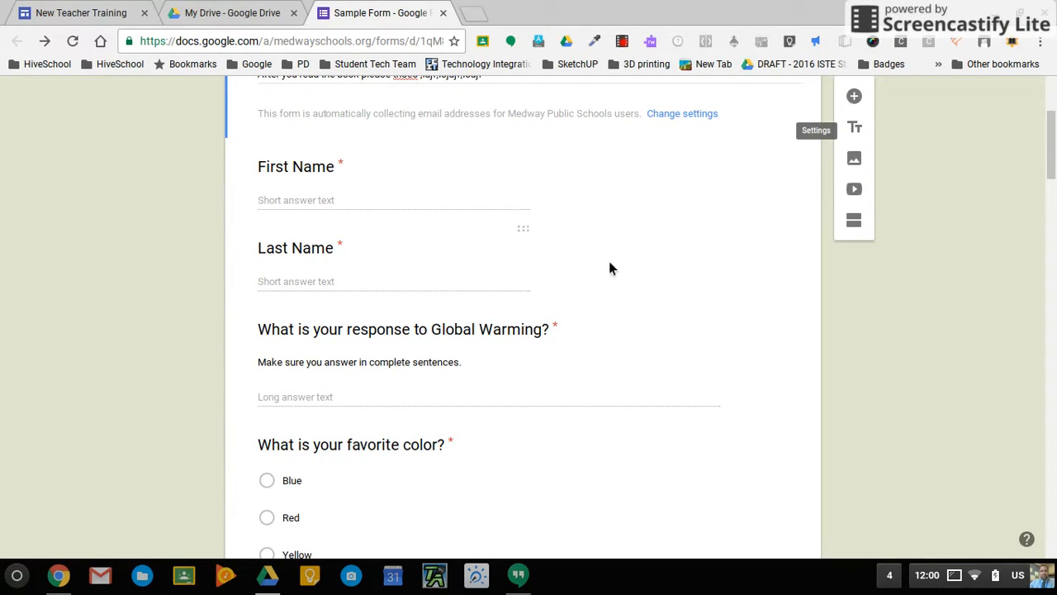
scroll(533, 362, down, 1)
scroll(533, 362, down, 2)
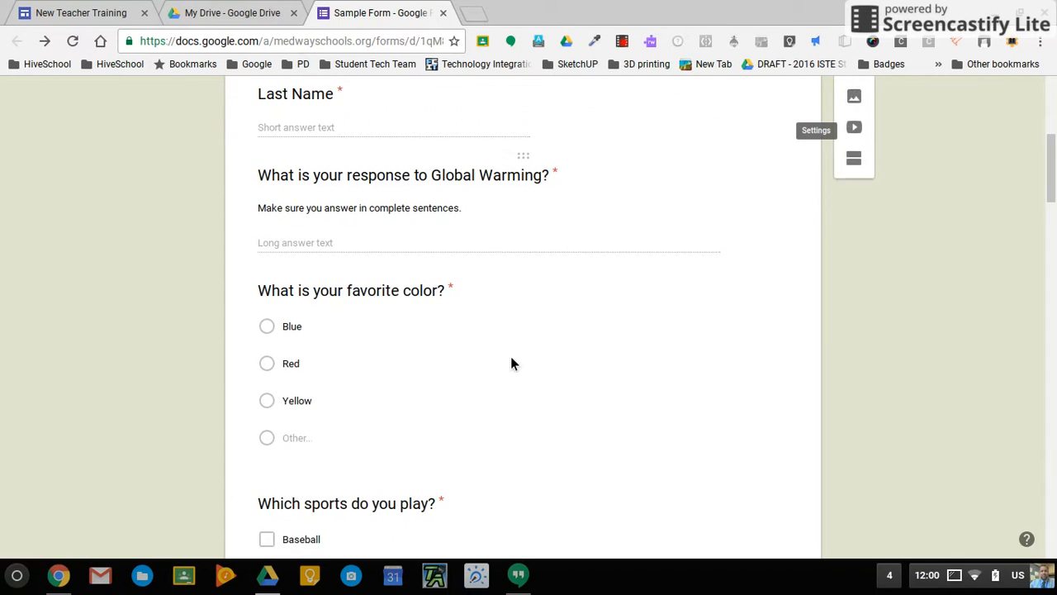
click(412, 372)
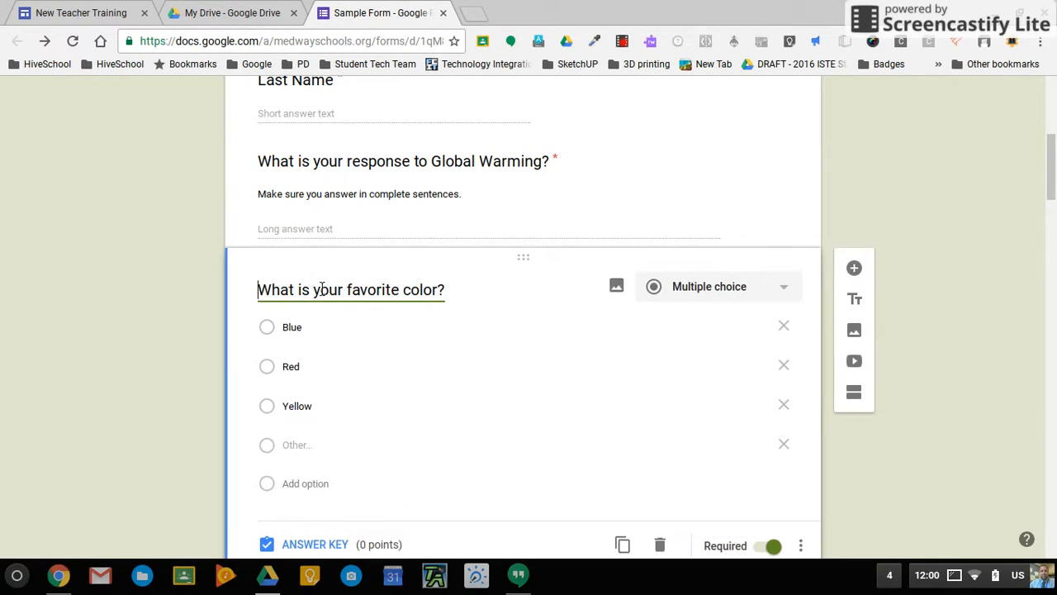
scroll(334, 381, down, 1)
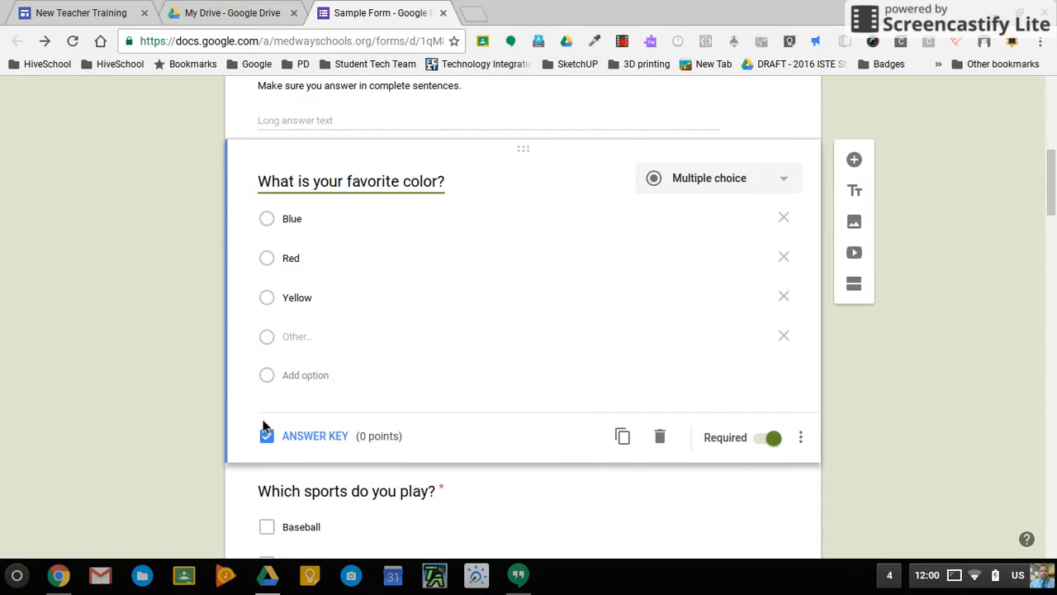
click(315, 437)
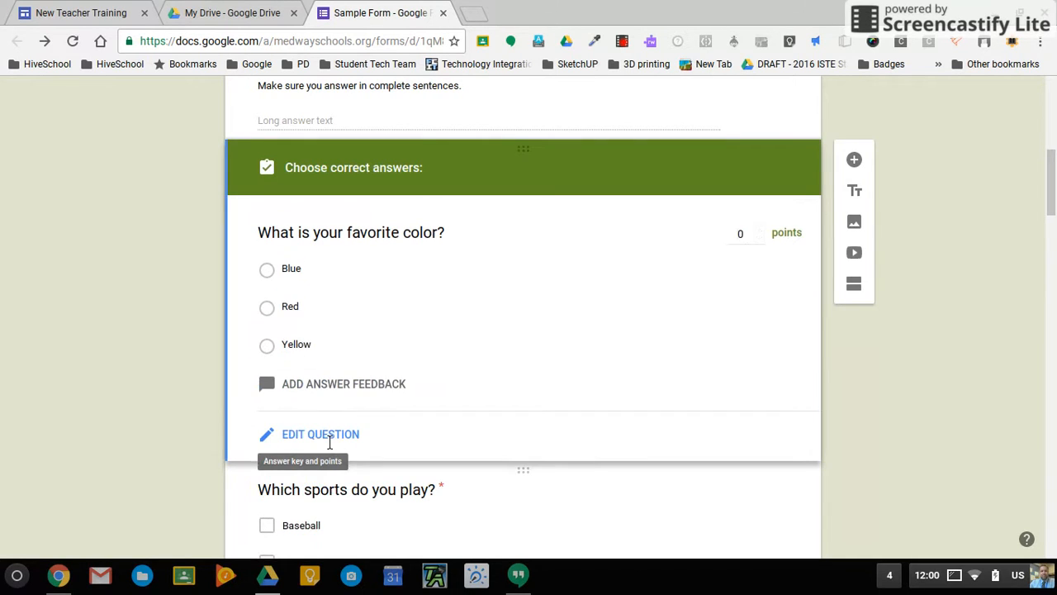
click(268, 309)
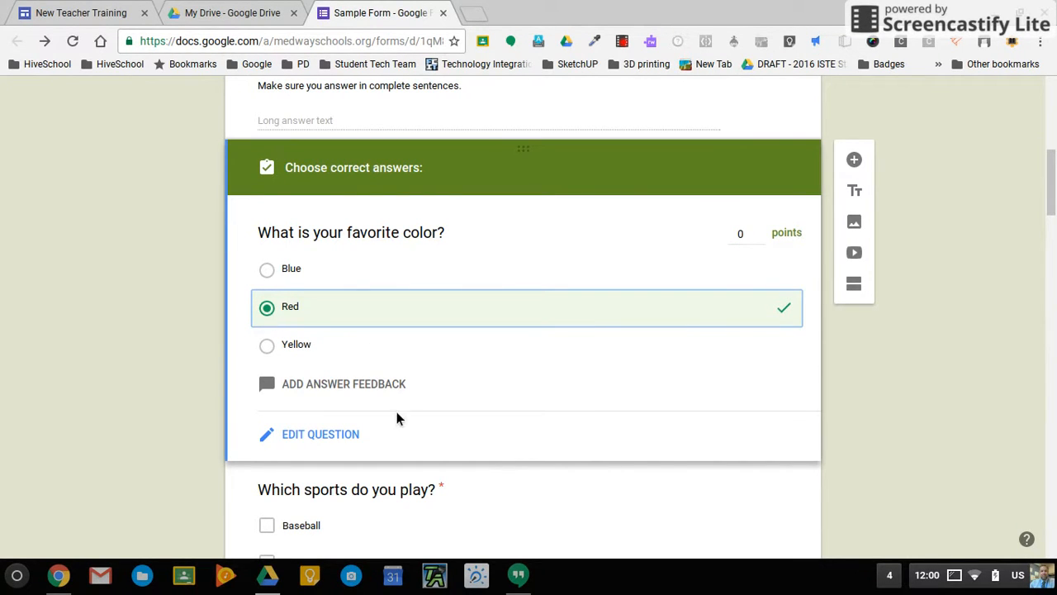
click(331, 391)
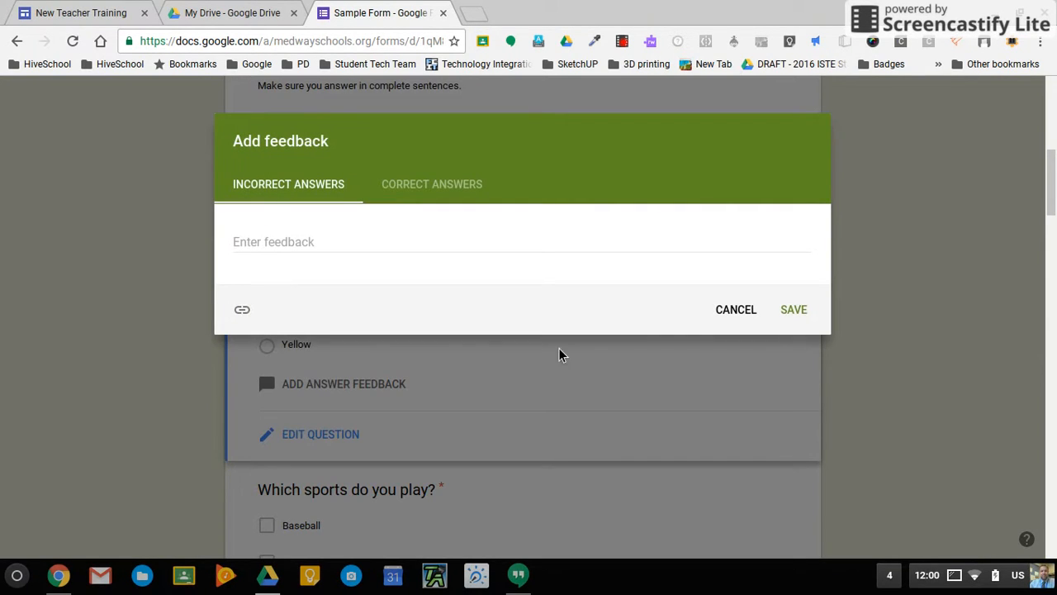
click(746, 324)
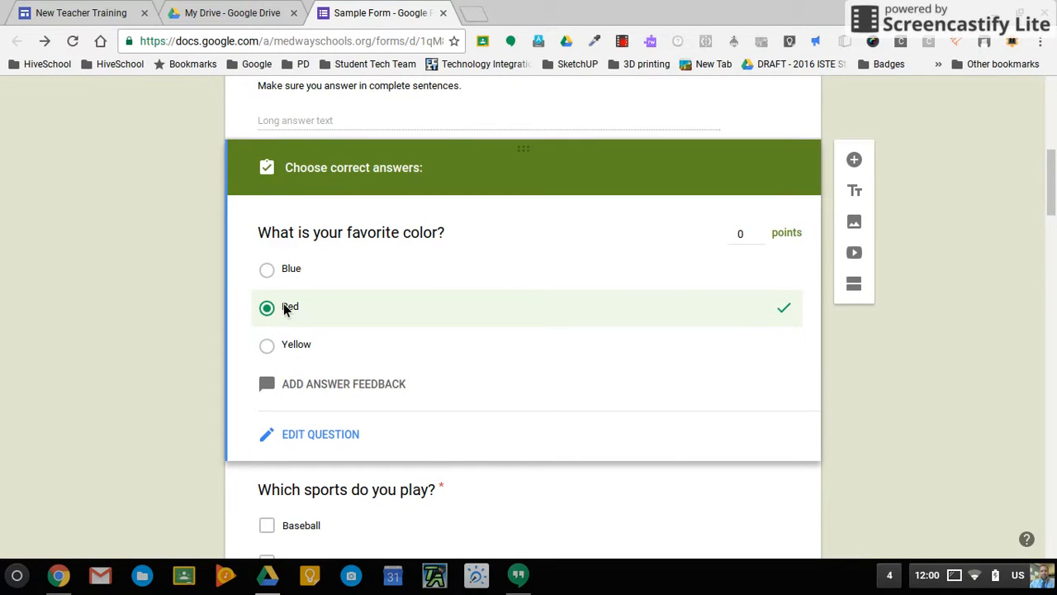
click(275, 312)
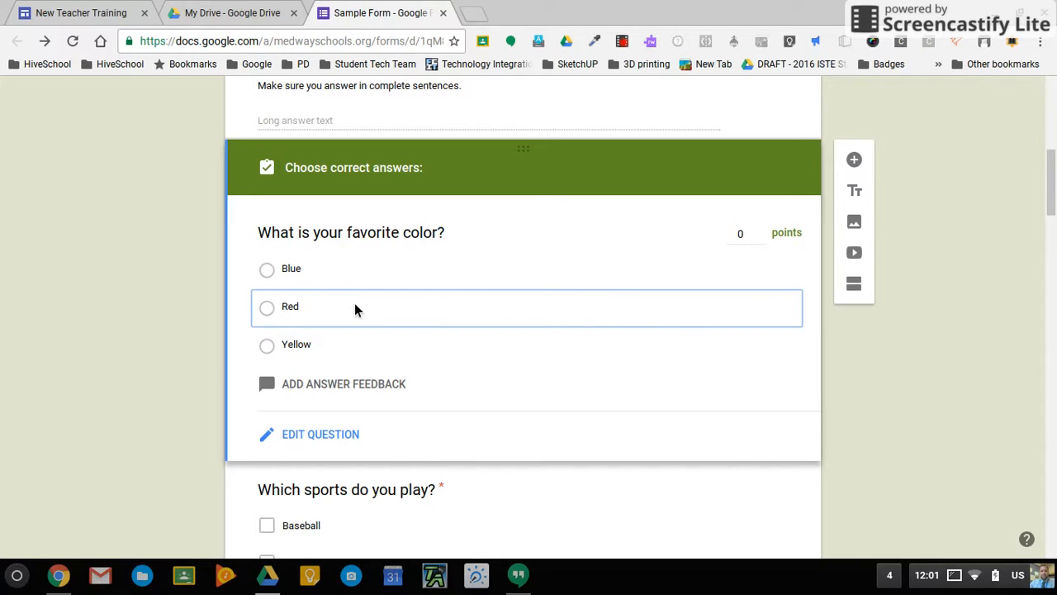
scroll(529, 388, down, 10)
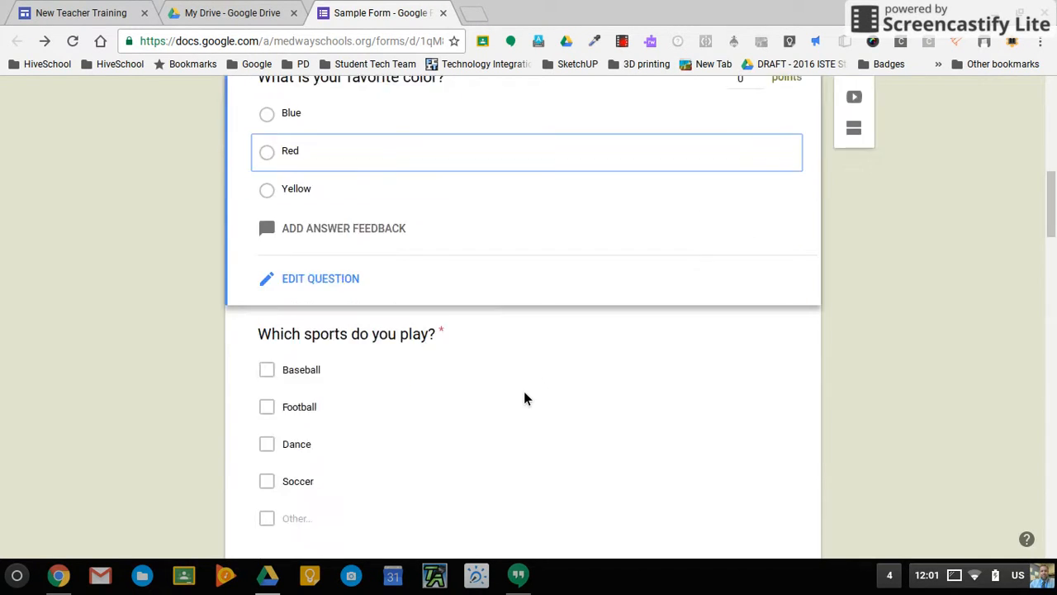
Clear the trout question's option labels, undoing an accidental deletion of the second choice.
scroll(525, 394, down, 10)
scroll(524, 393, up, 3)
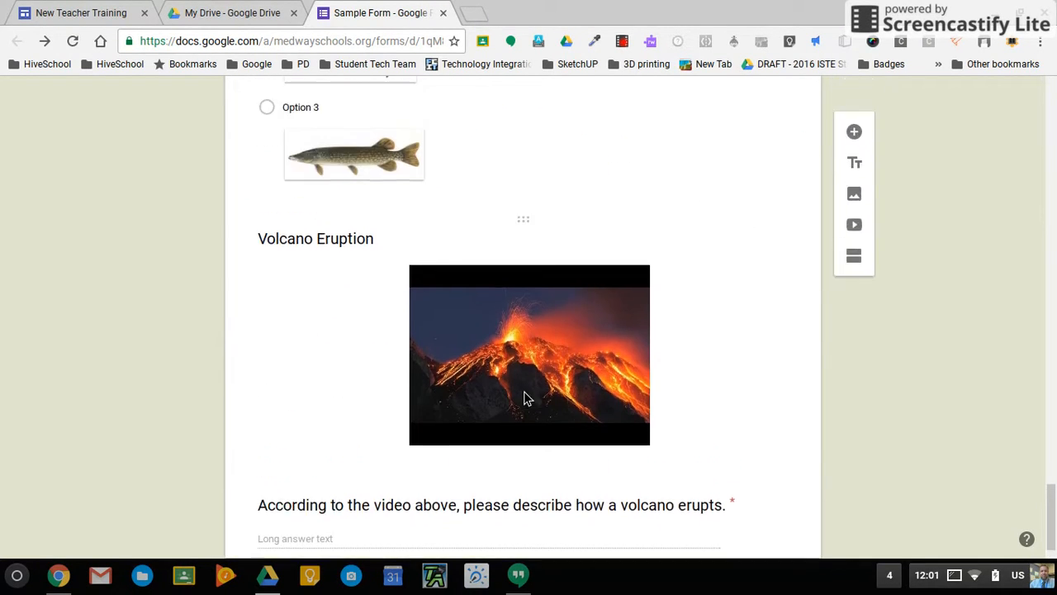
scroll(524, 395, up, 3)
scroll(523, 399, down, 1)
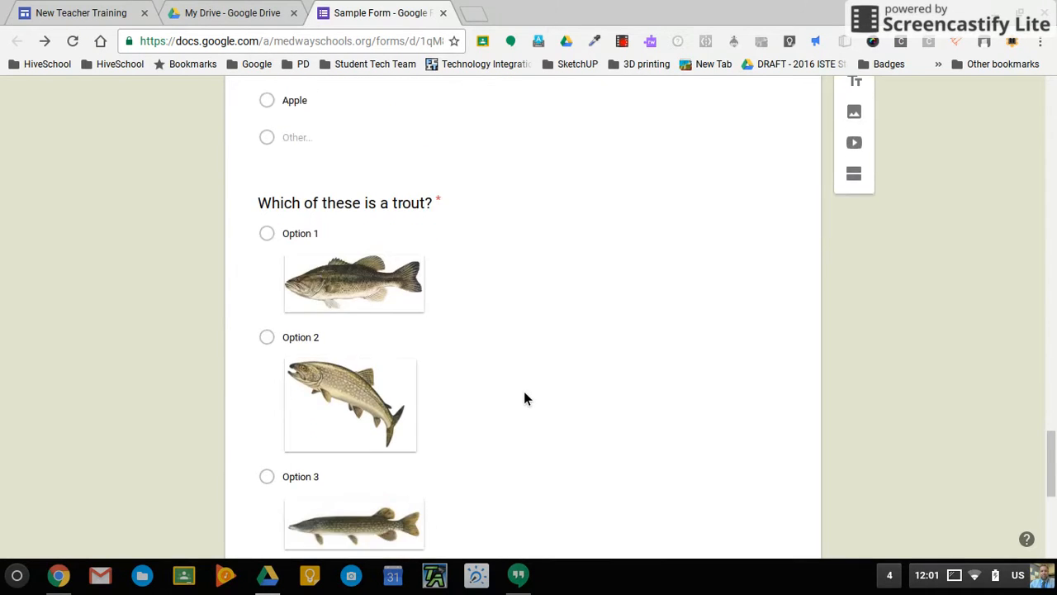
click(584, 312)
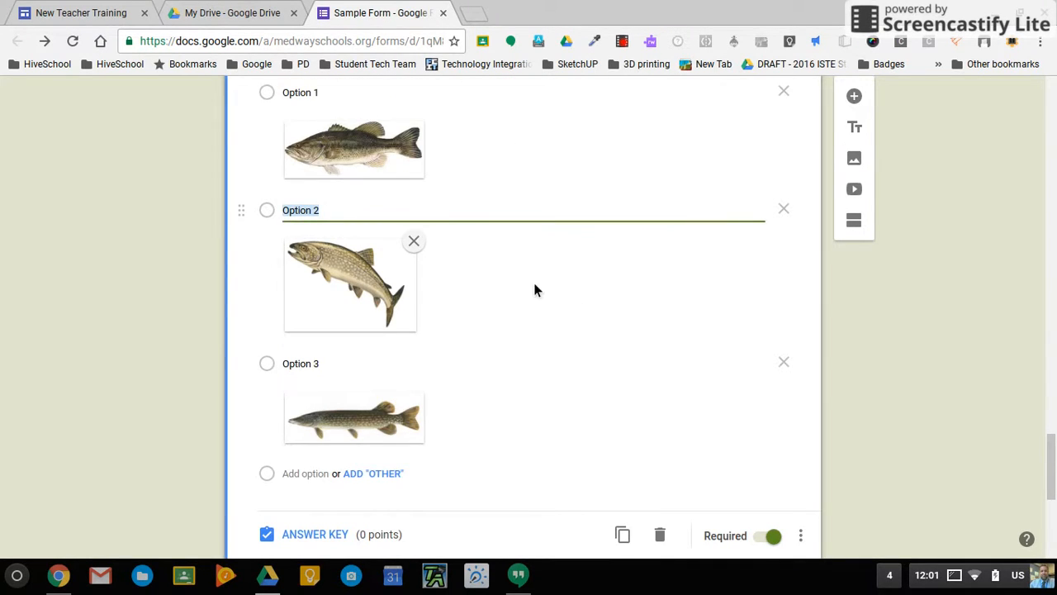
scroll(314, 140, up, 1)
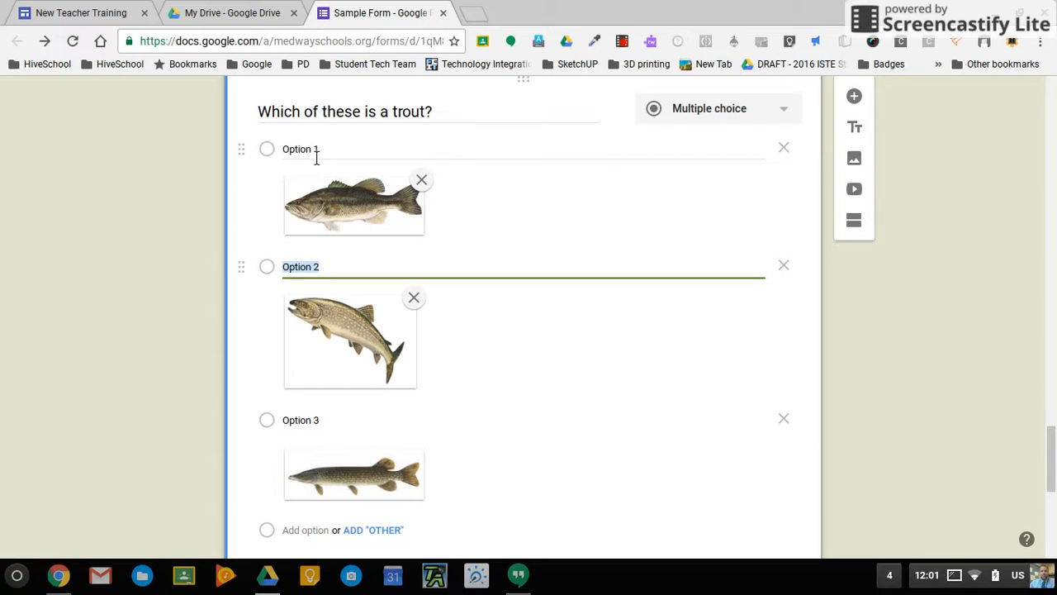
click(317, 156)
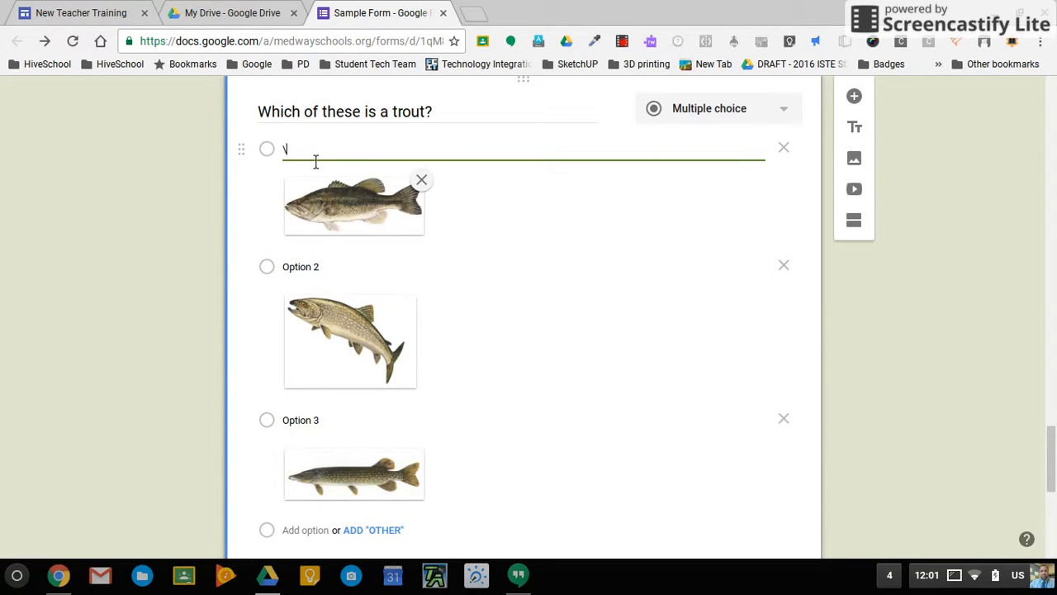
click(310, 267)
key(BackSpace)
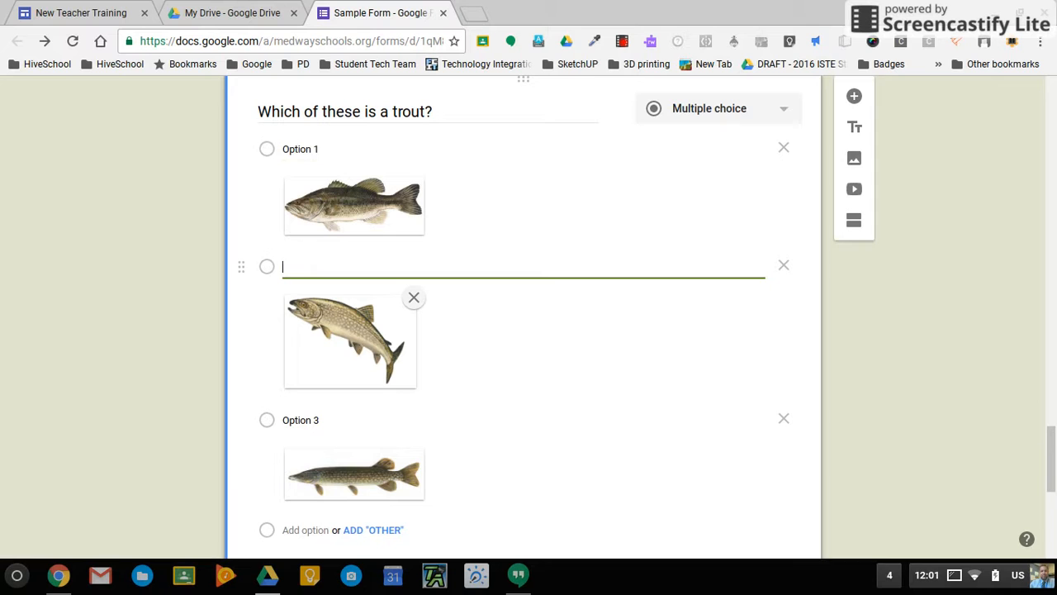
click(785, 266)
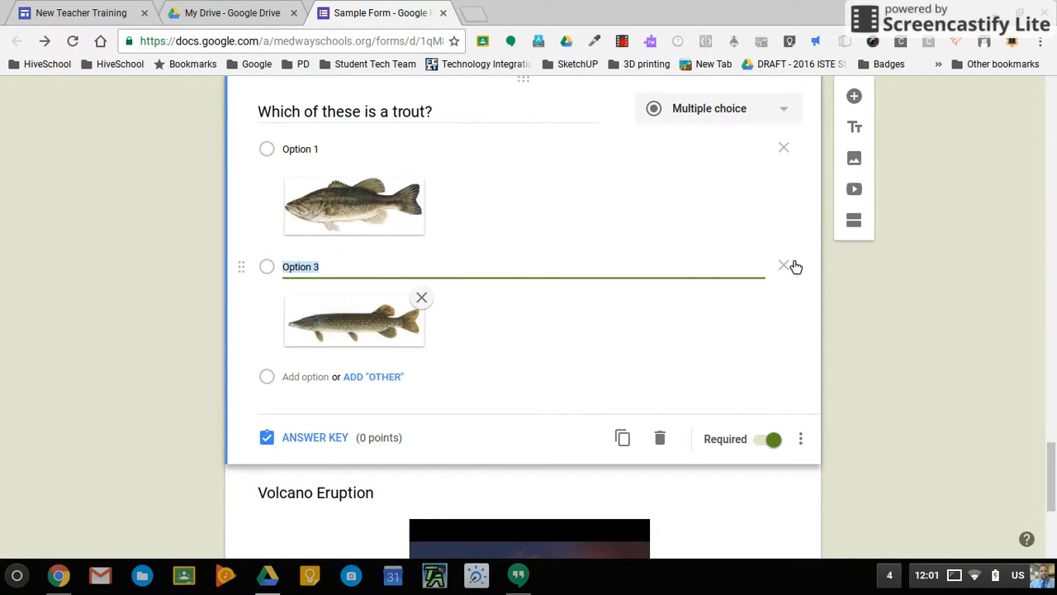
key(ctrl+z)
Rename the trout question's picture choices to fish 1, fish 2 and fish 3.
click(307, 261)
click(318, 272)
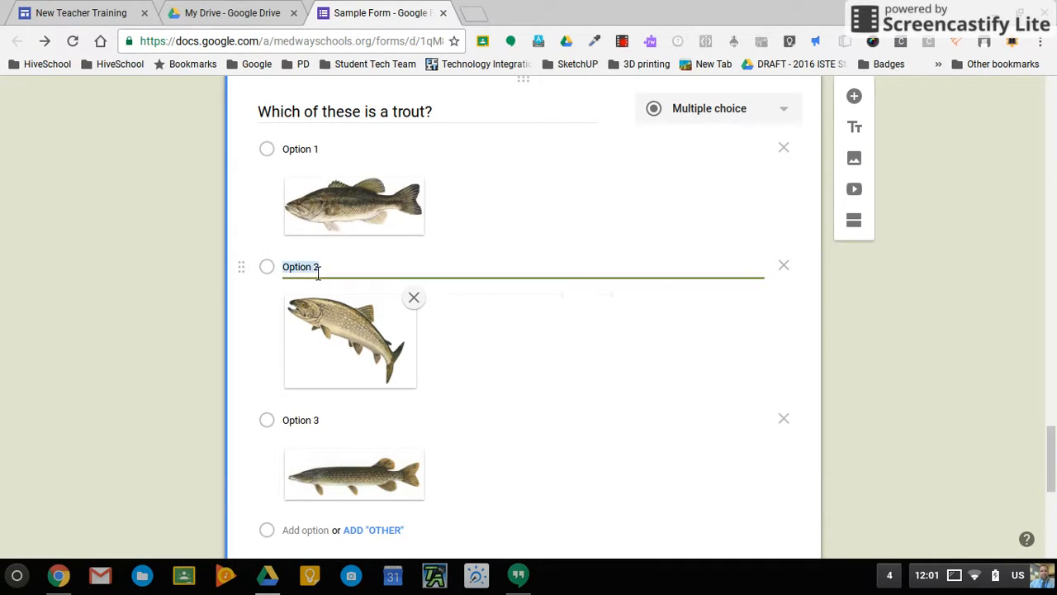
text(fish)
click(316, 155)
key(BackSpace)
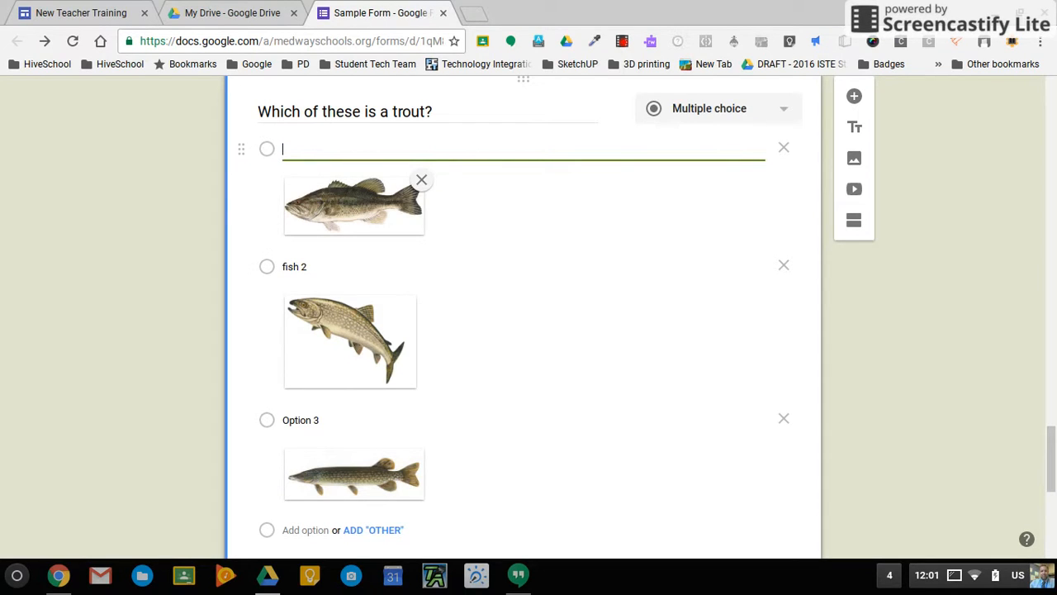
click(312, 422)
text(fish )
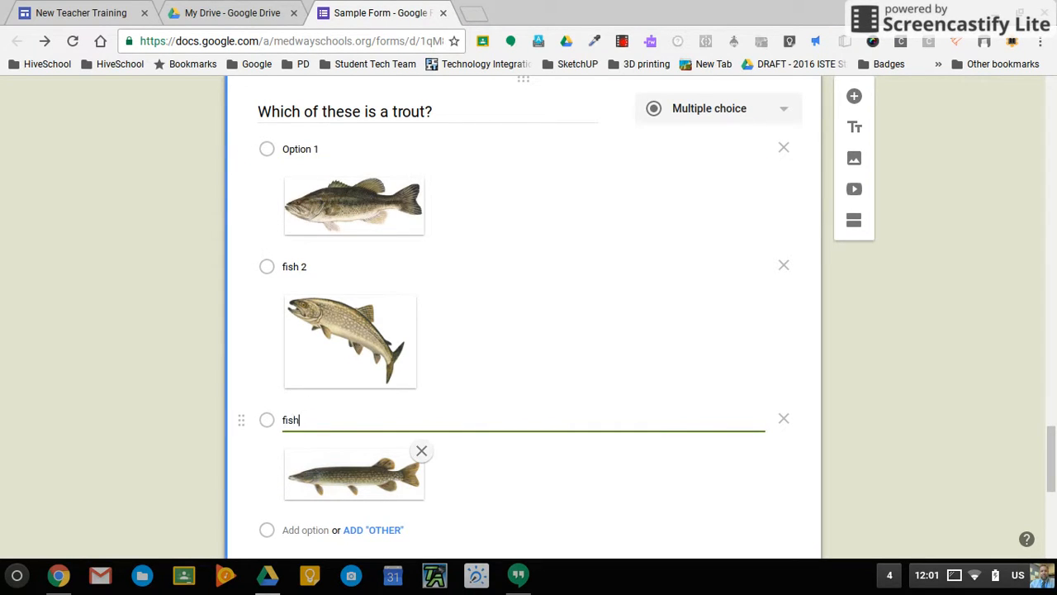
text(3)
click(310, 153)
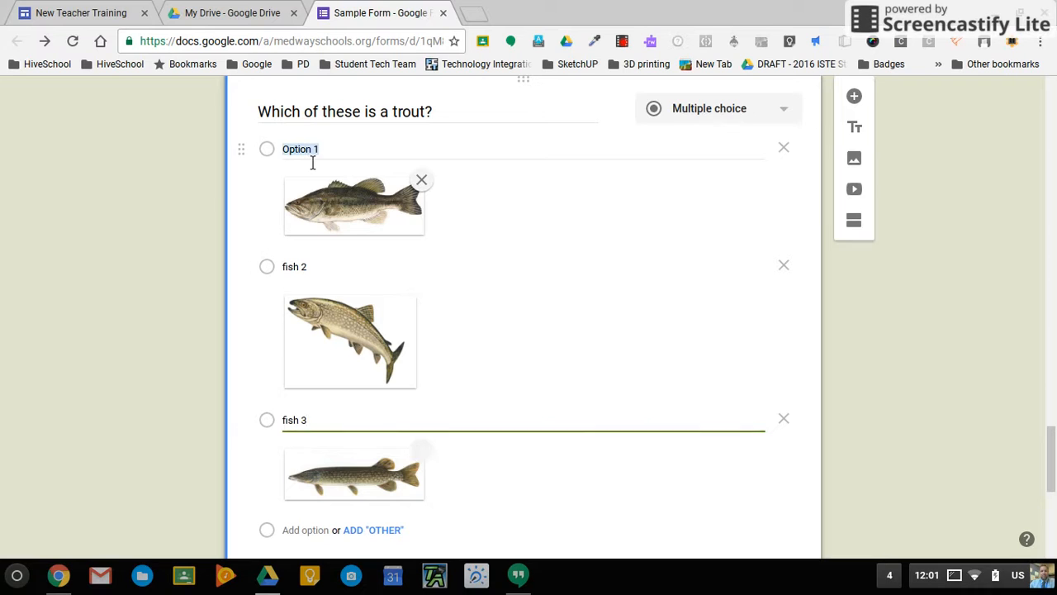
text(fish)
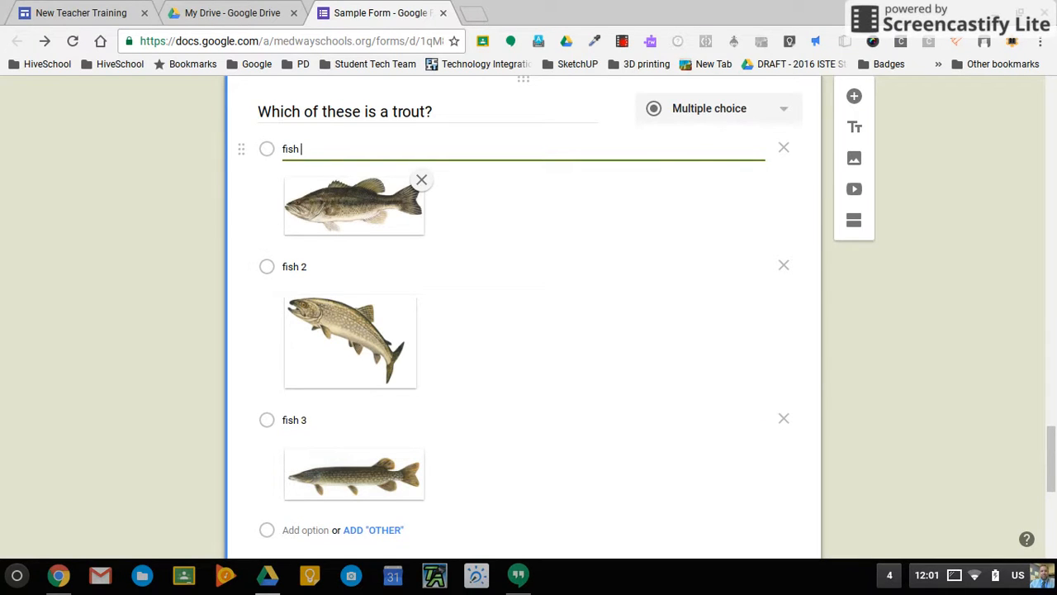
text( 1)
click(494, 323)
scroll(494, 323, down, 2)
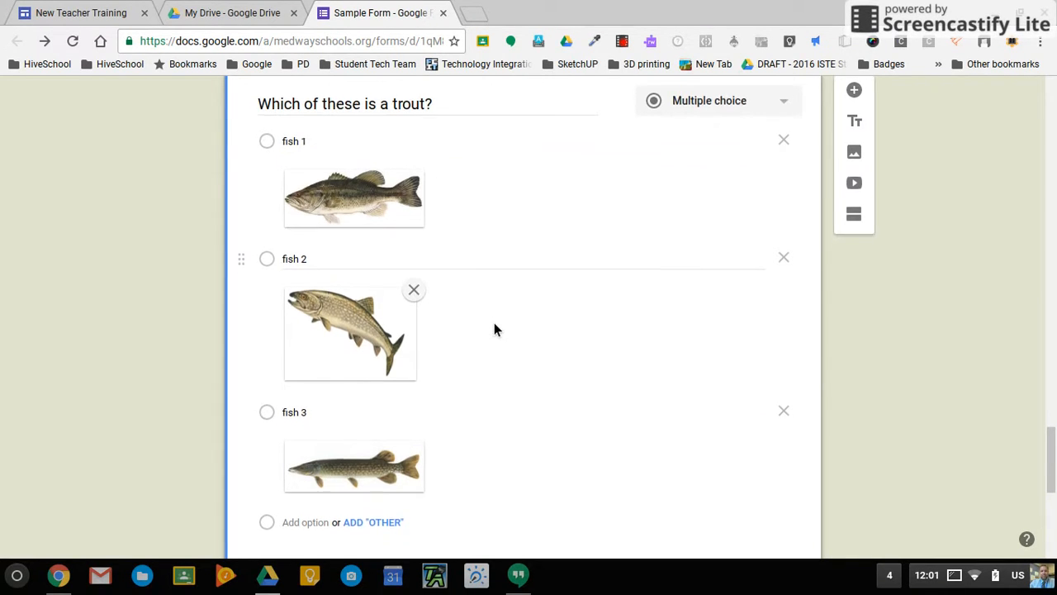
click(329, 459)
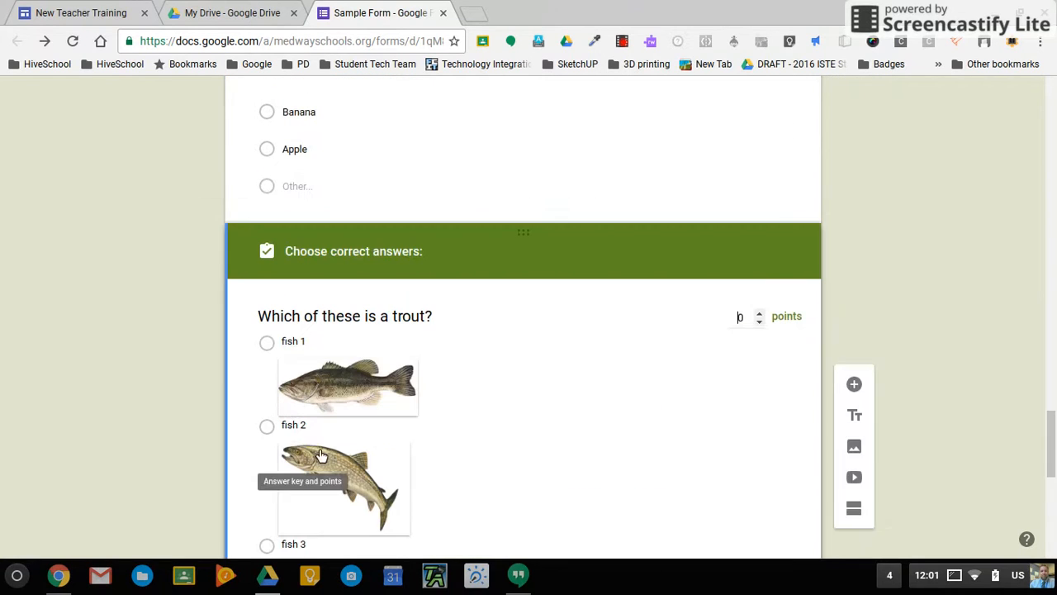
Make fish 2 the correct trout answer, worth 4 points.
click(757, 318)
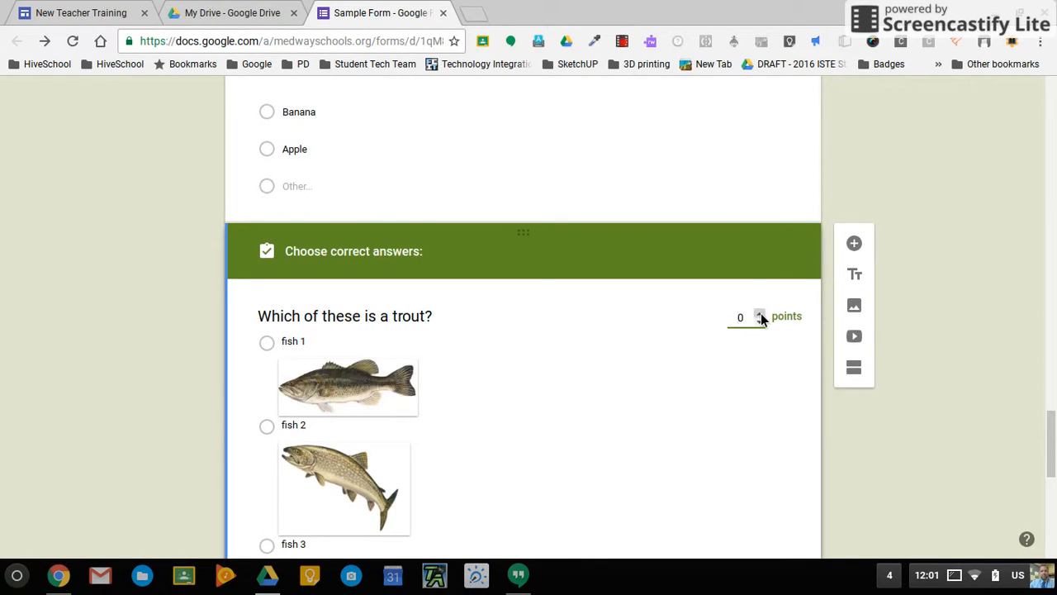
click(760, 314)
click(759, 314)
scroll(375, 425, down, 2)
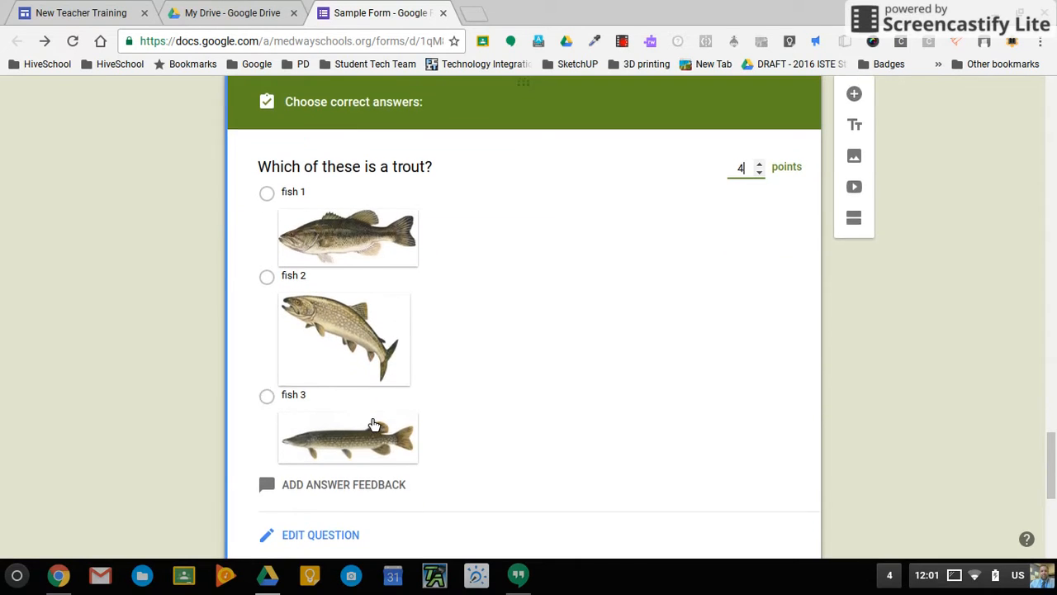
click(266, 268)
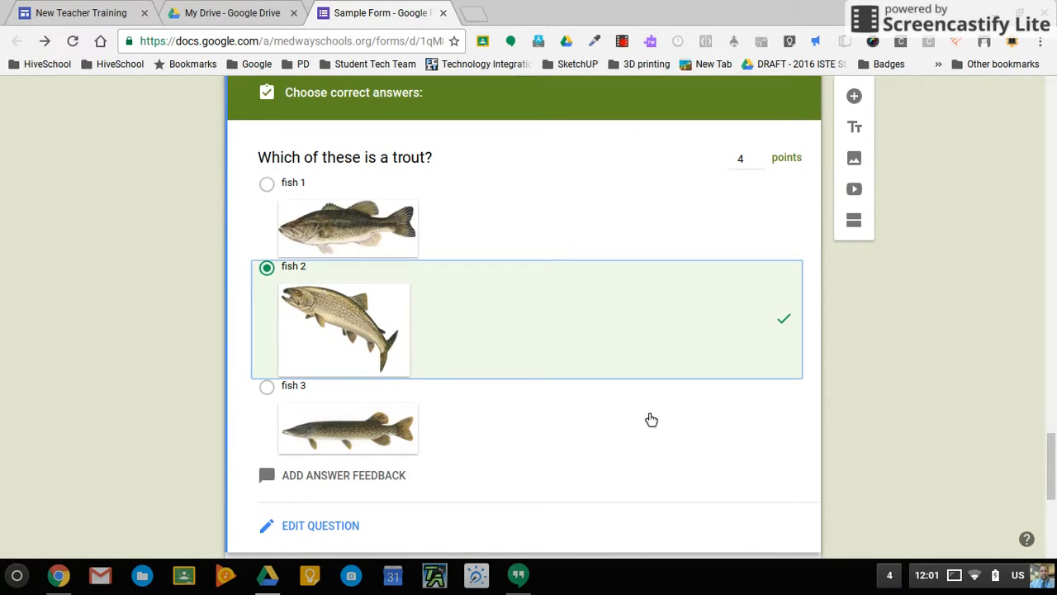
scroll(651, 419, down, 1)
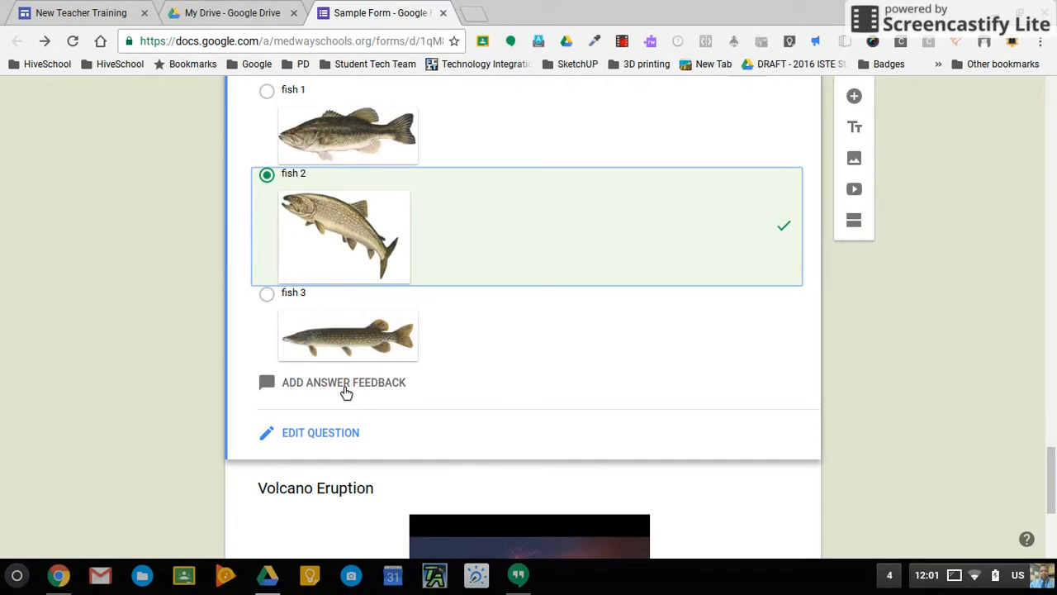
Add feedback 'That's not the one.' for incorrect answers and a 'Great… you have caught one before' correct message.
click(347, 389)
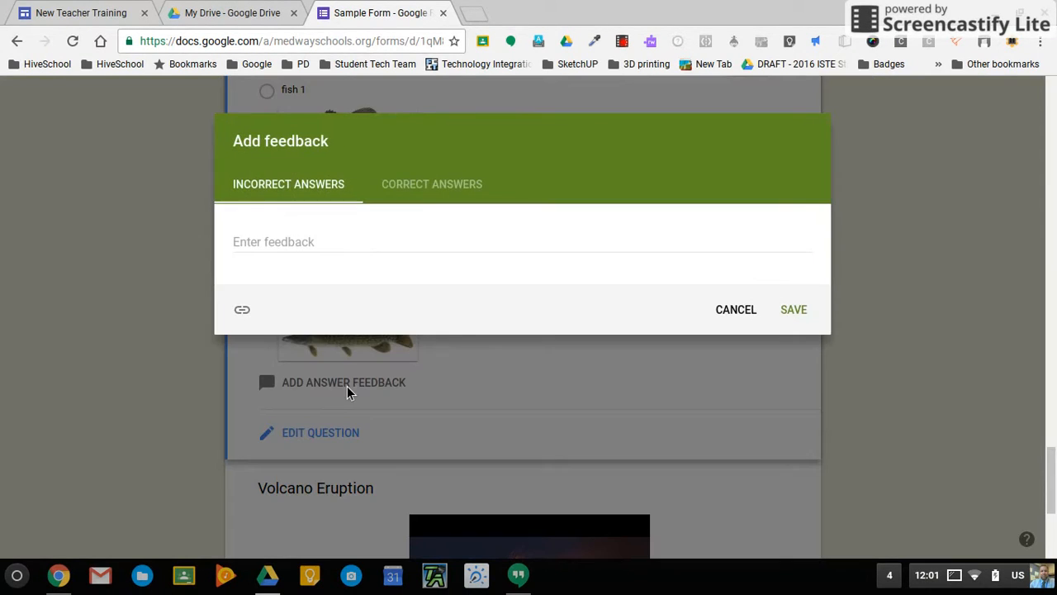
click(277, 252)
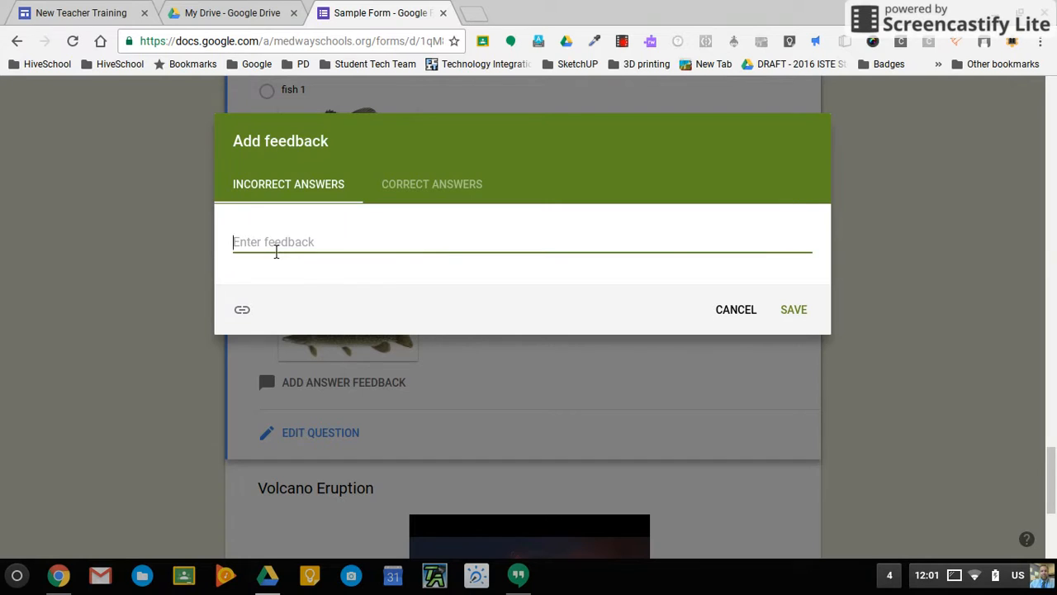
text(That's not the one.)
click(433, 192)
click(339, 257)
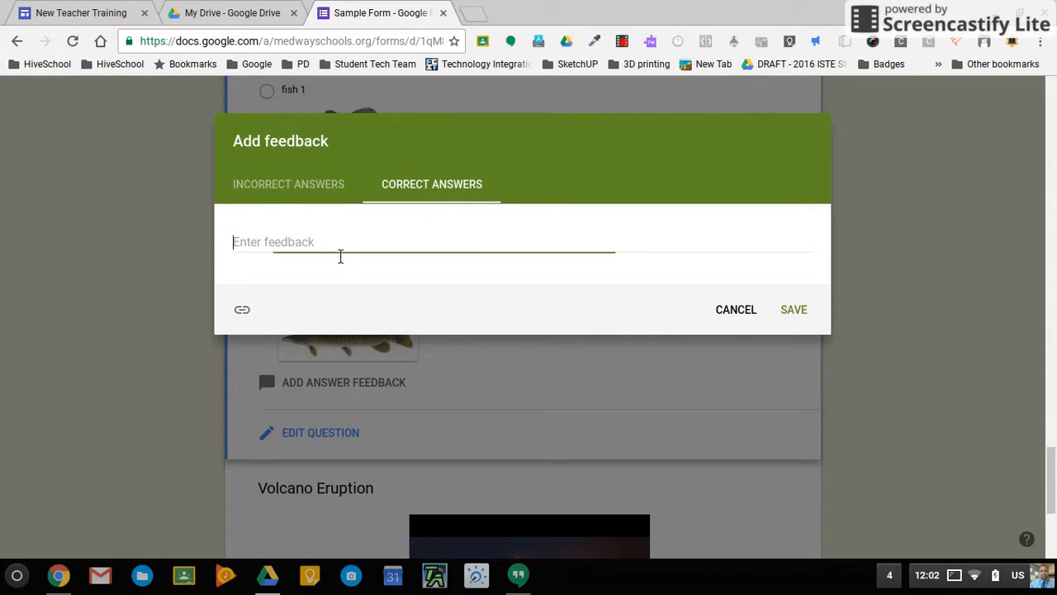
text(Great)
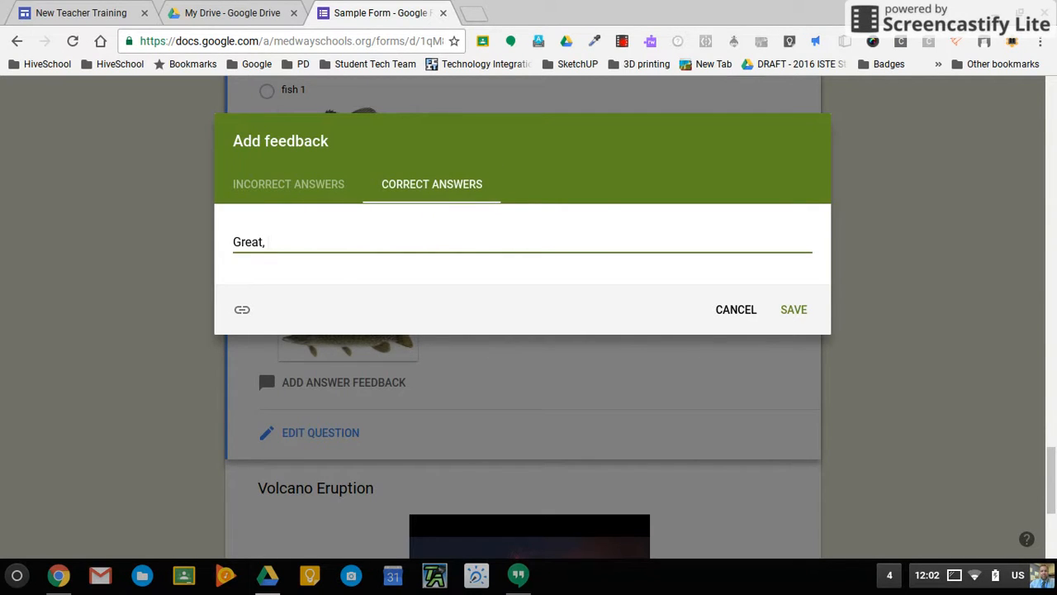
text(, I be tyou)
key(BackSpace)
key(BackSpace)
key(BackSpace)
text(you have caught one before)
click(280, 184)
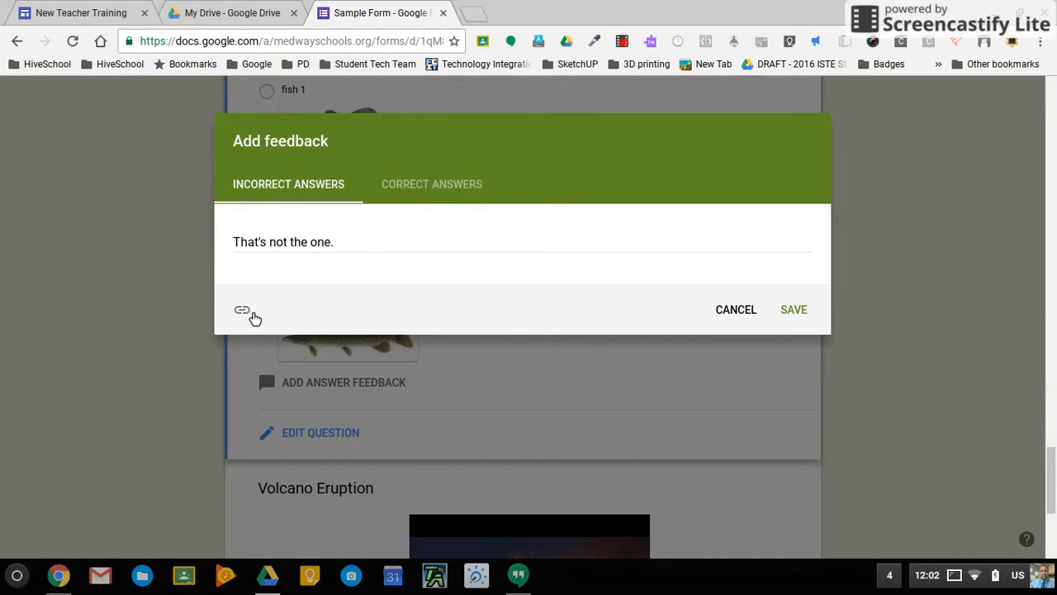
click(479, 16)
Search Google for 'fish species' and copy the takemefishing.org Explore Fish Species page address.
text(fish ps)
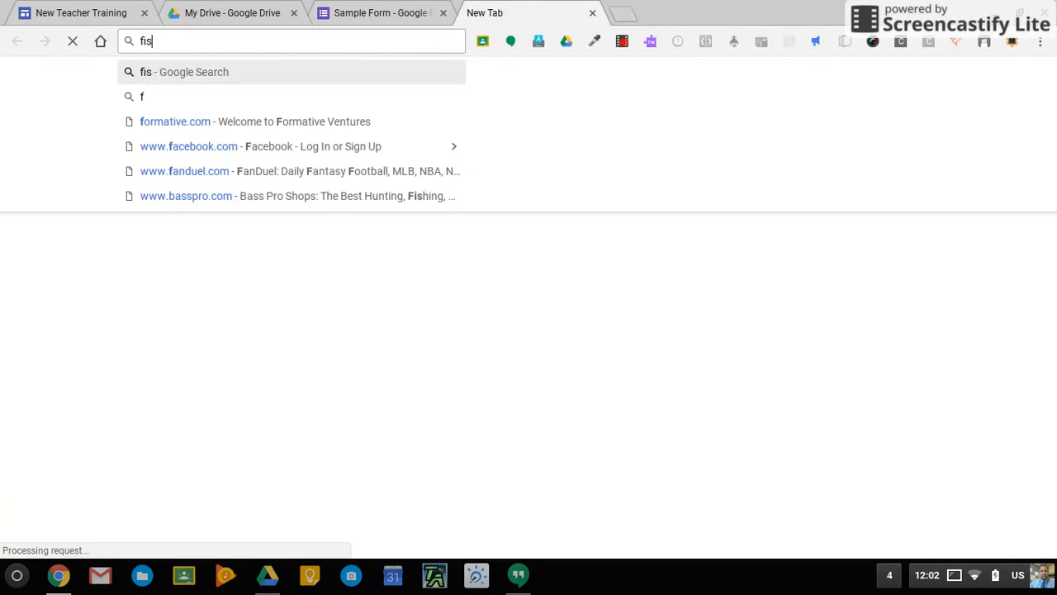
key(BackSpace)
key(BackSpace)
text(speci)
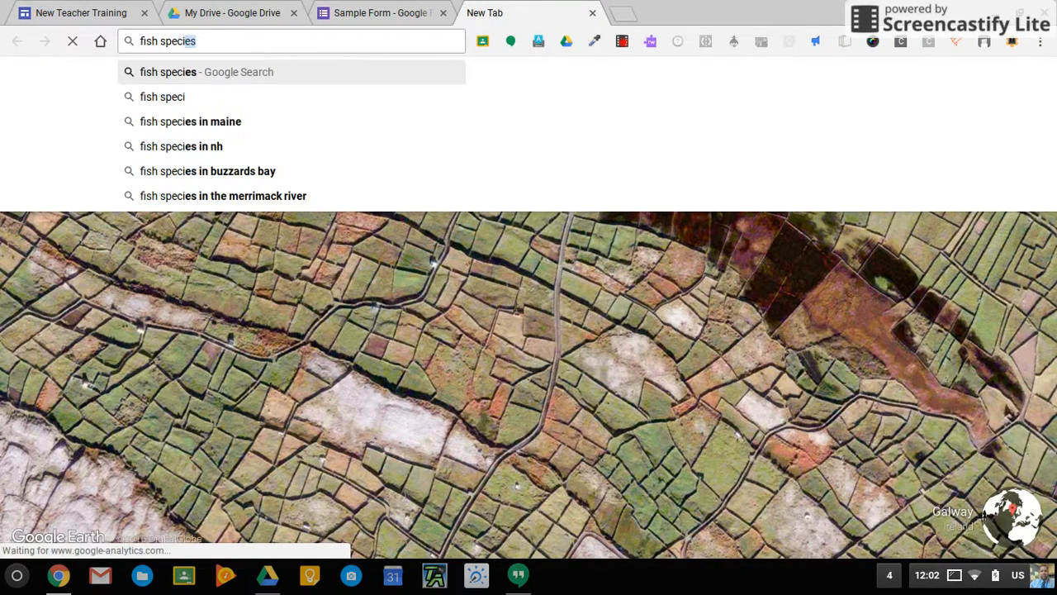
text(es)
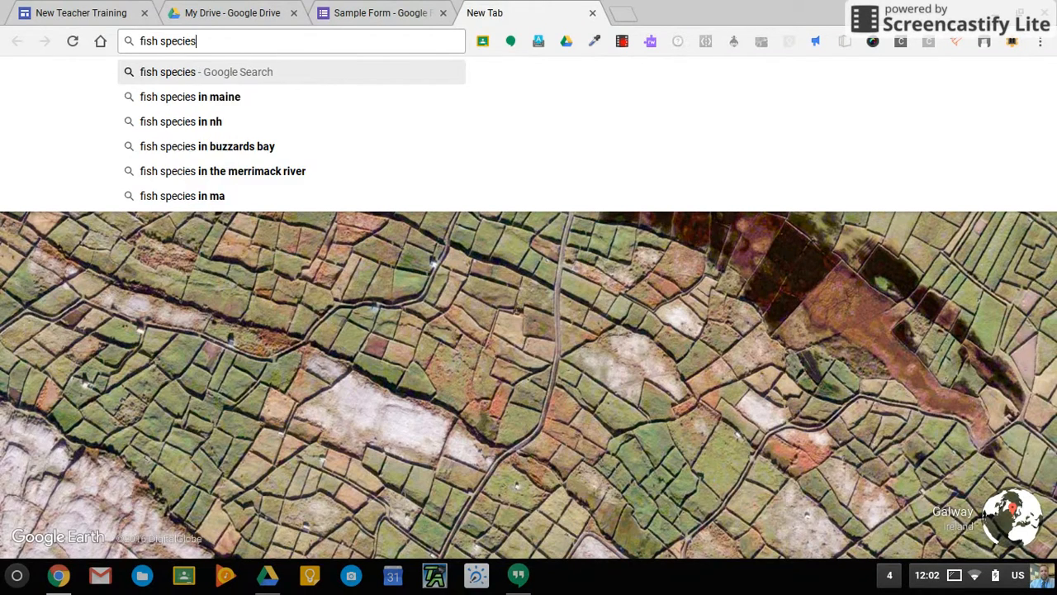
key(Return)
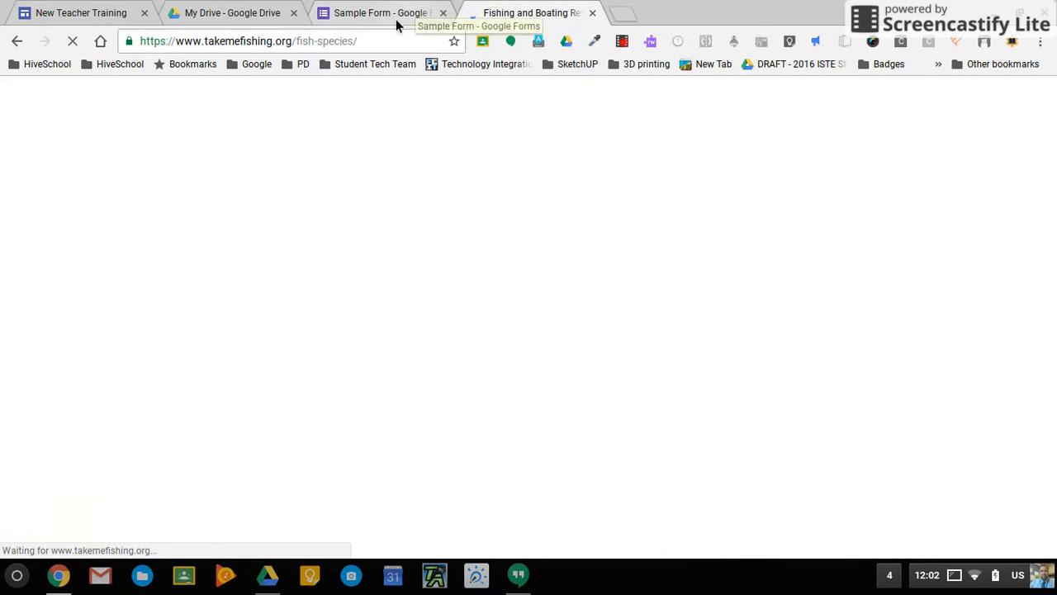
click(322, 45)
key(ctrl+c)
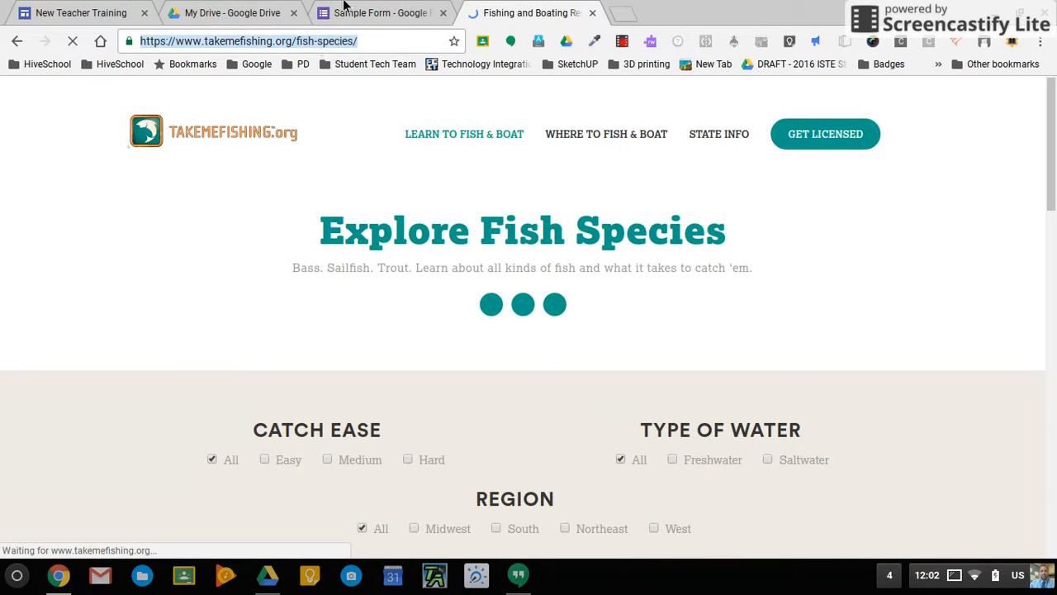
click(371, 11)
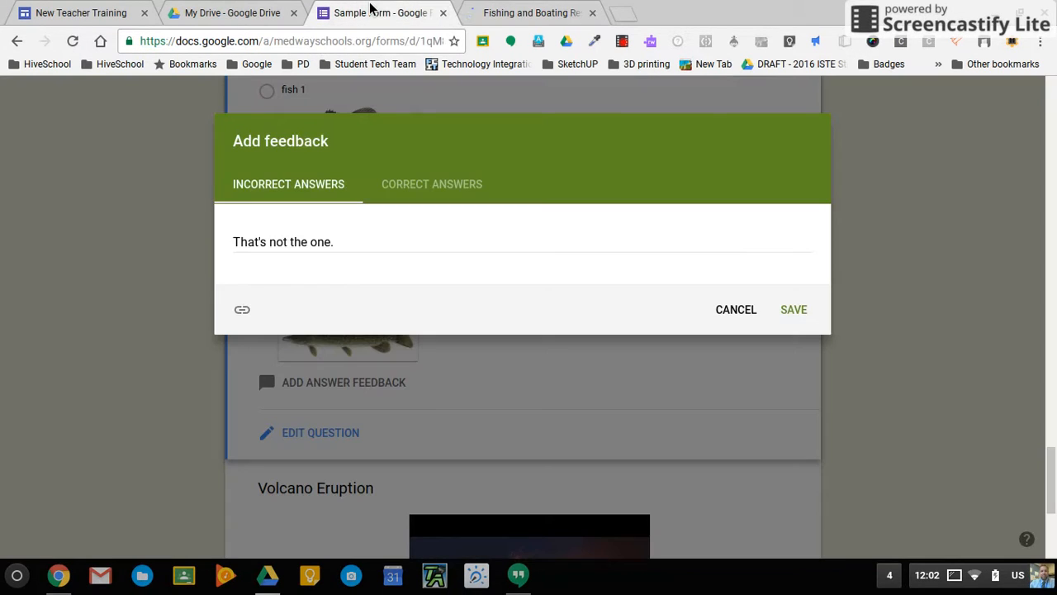
Link the fish species page as 'Check out this resource' in the incorrect-answer feedback and save.
click(246, 312)
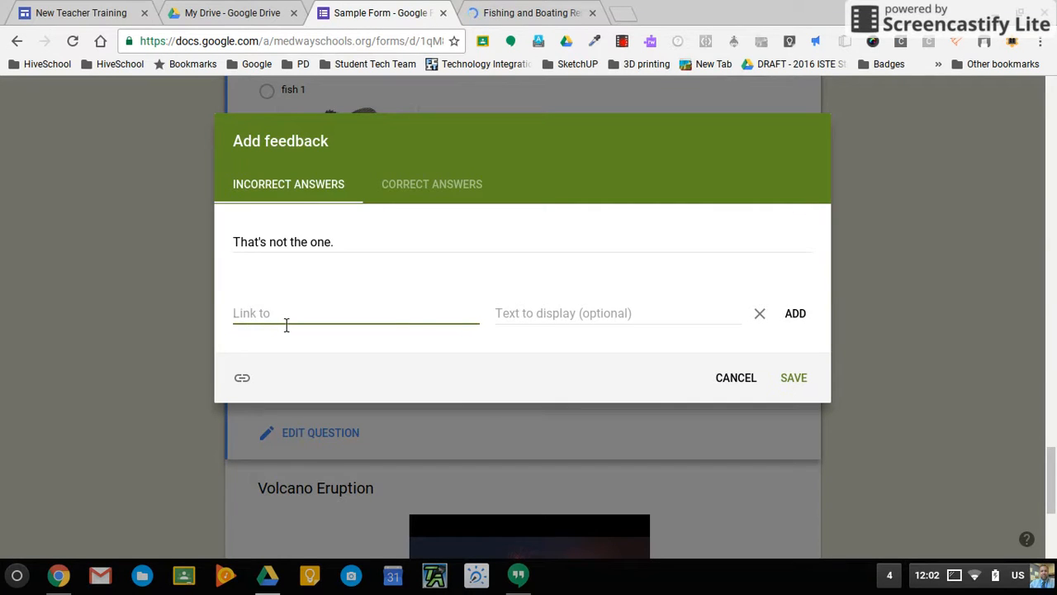
key(ctrl+v)
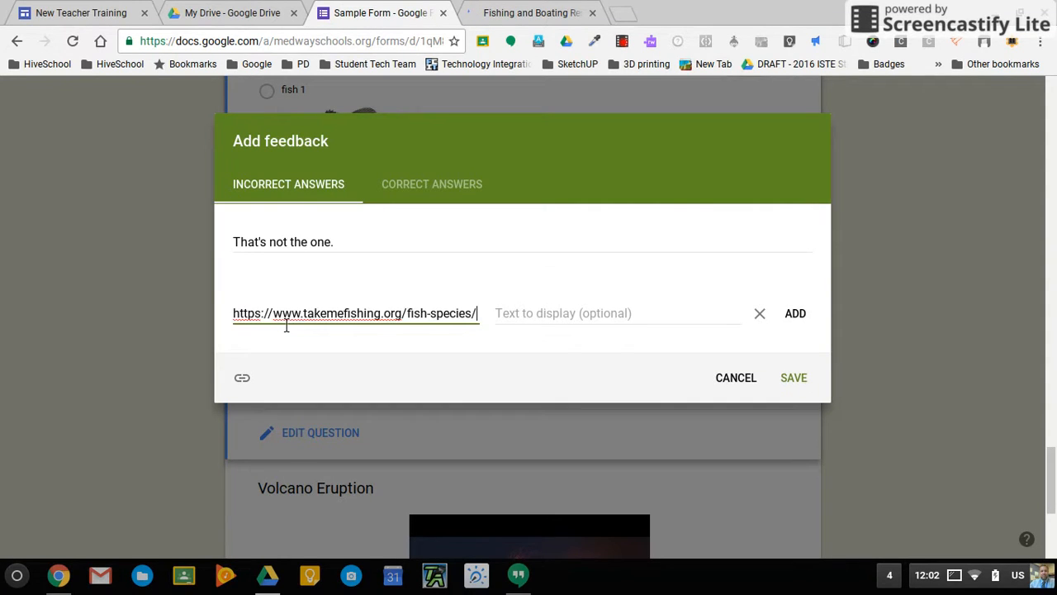
click(598, 319)
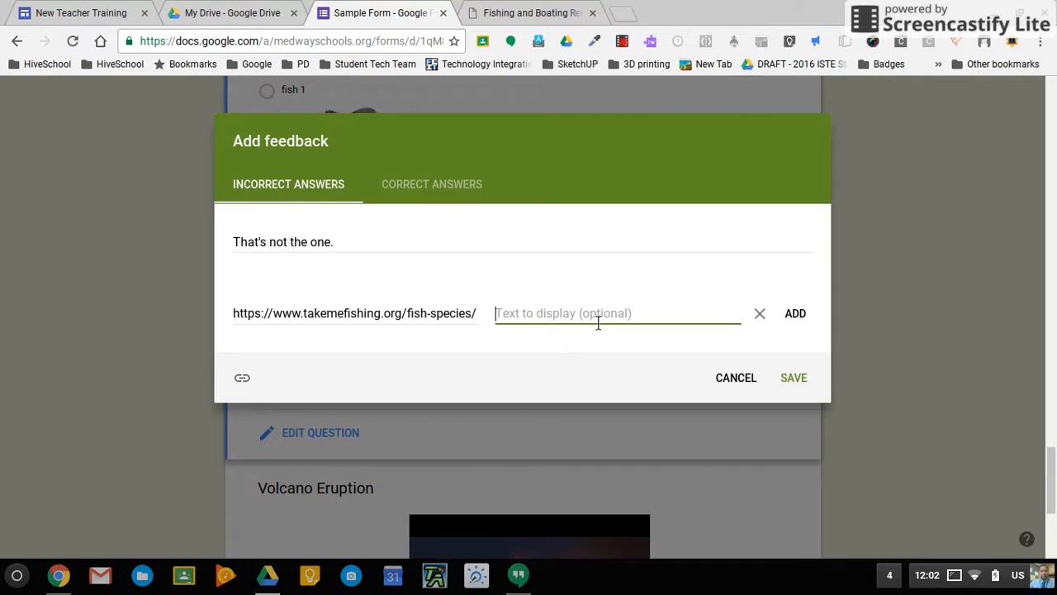
text(Check out this resource.)
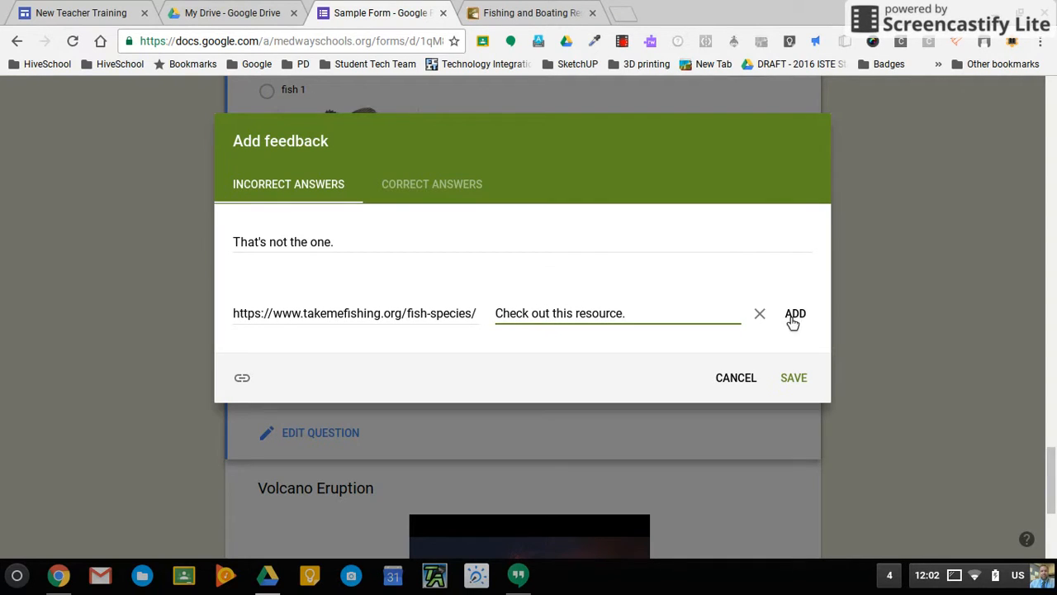
click(804, 314)
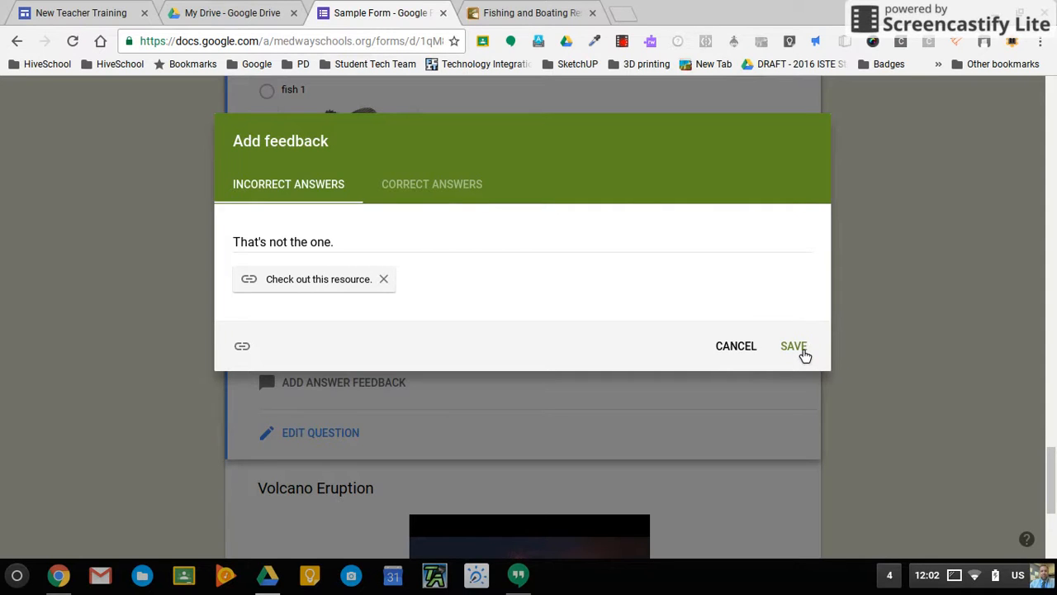
click(794, 346)
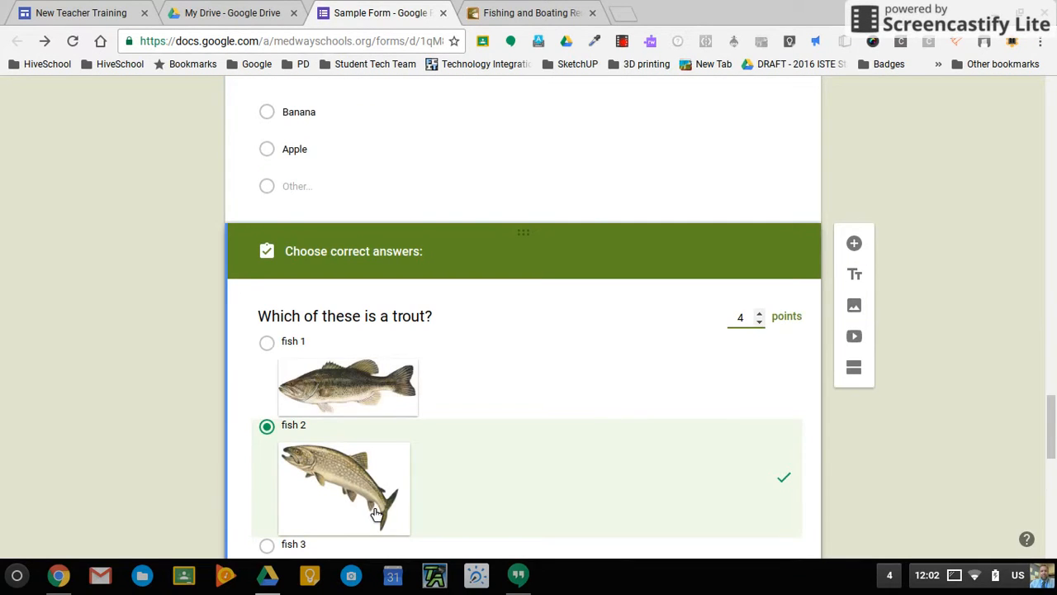
Review the trout question's answer key and close it.
scroll(376, 514, down, 2)
scroll(376, 515, down, 1)
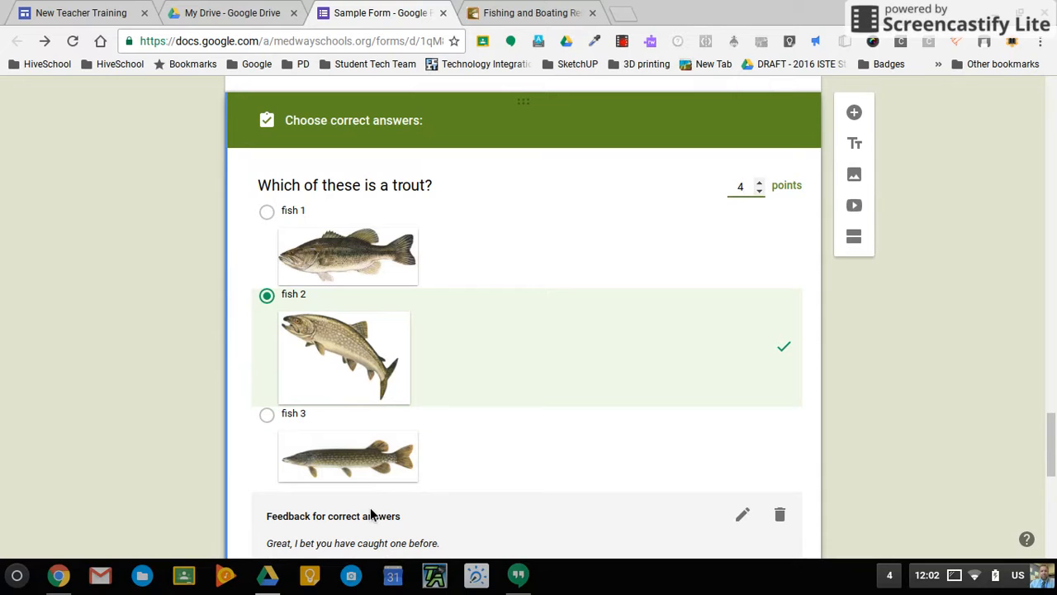
scroll(370, 507, down, 3)
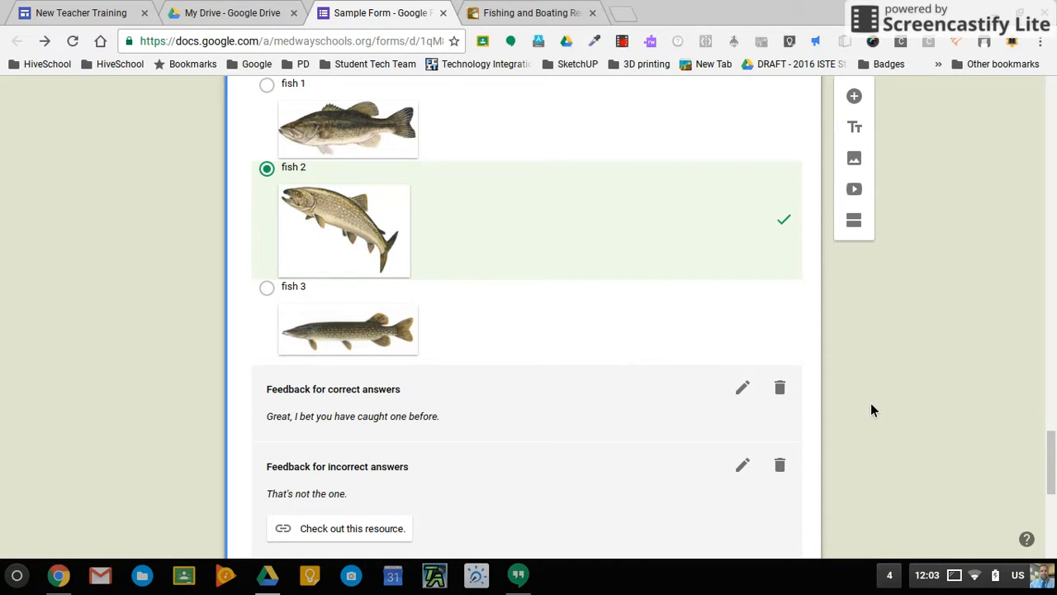
scroll(870, 403, down, 8)
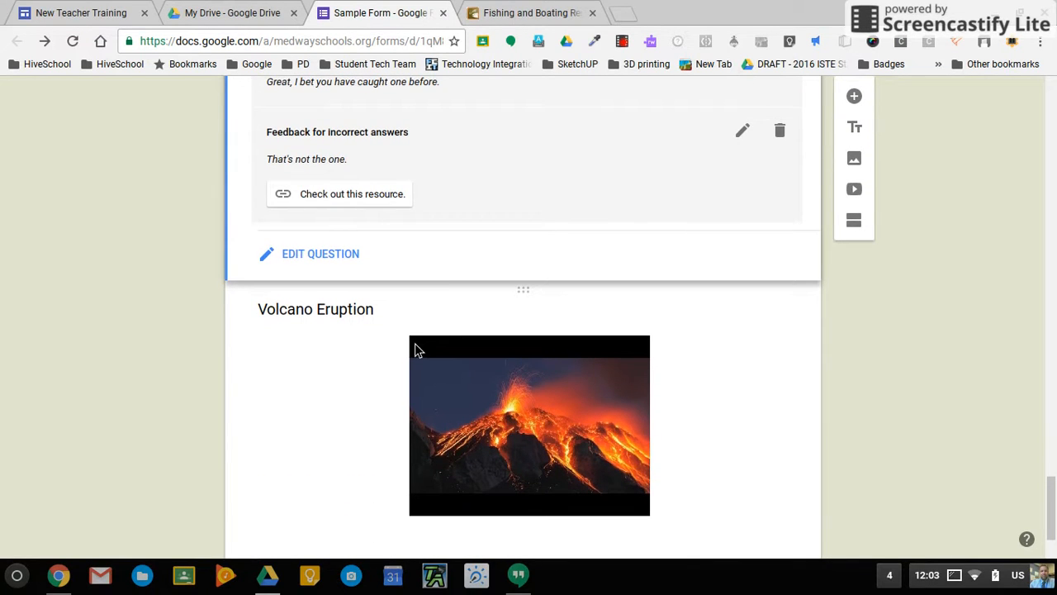
scroll(314, 378, up, 1)
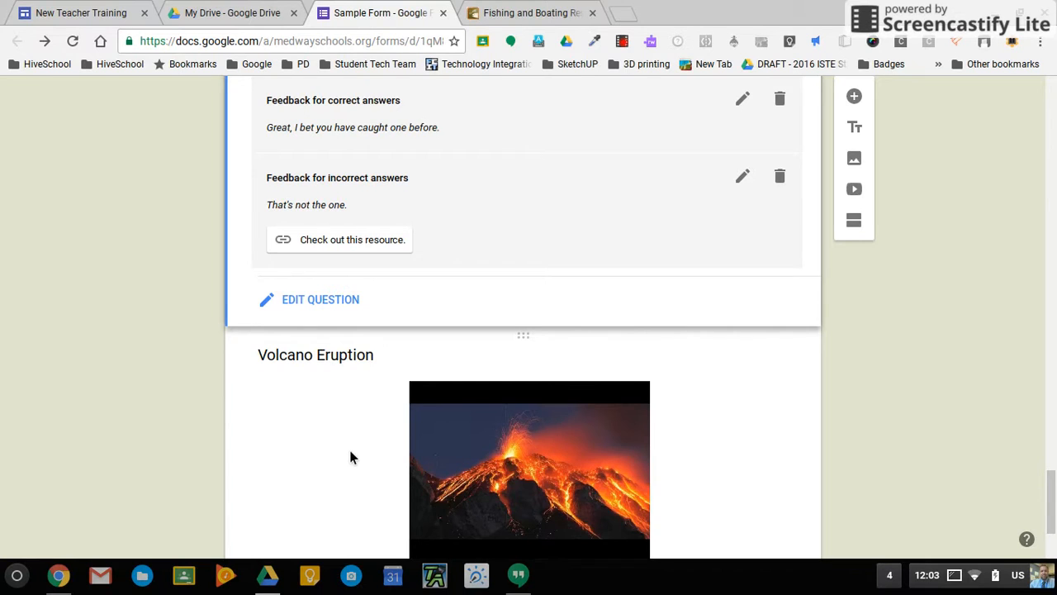
scroll(349, 455, up, 1)
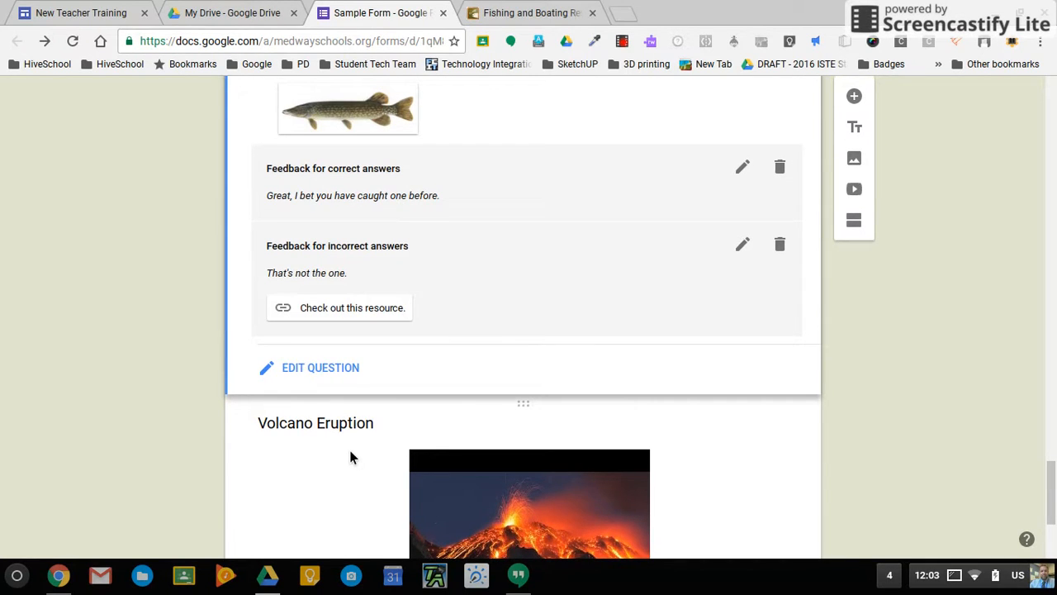
click(332, 367)
Give the Global Warming paragraph question 20 points in its answer key.
scroll(334, 369, up, 8)
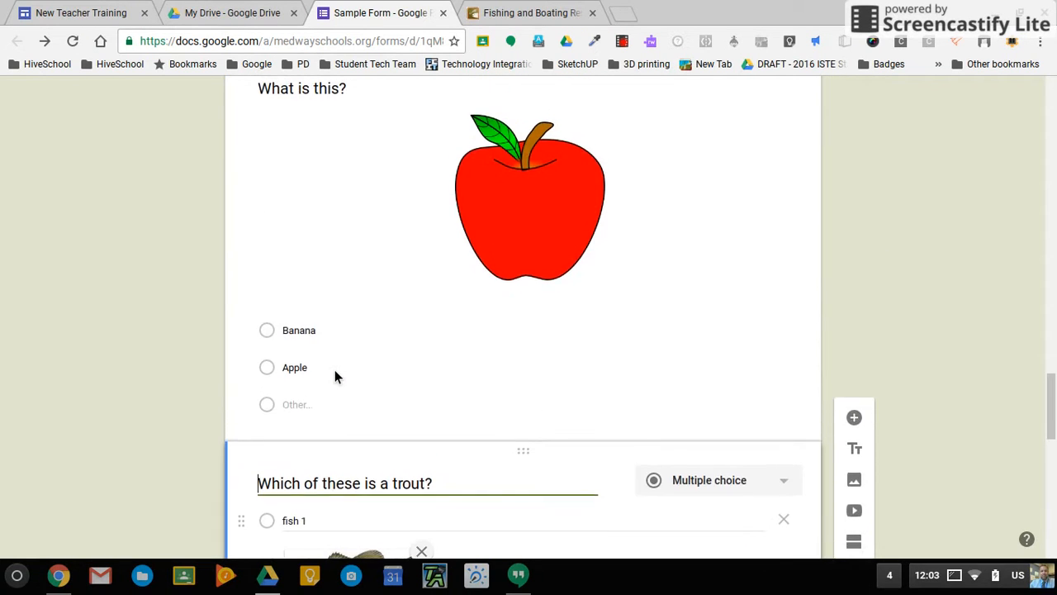
scroll(334, 374, up, 8)
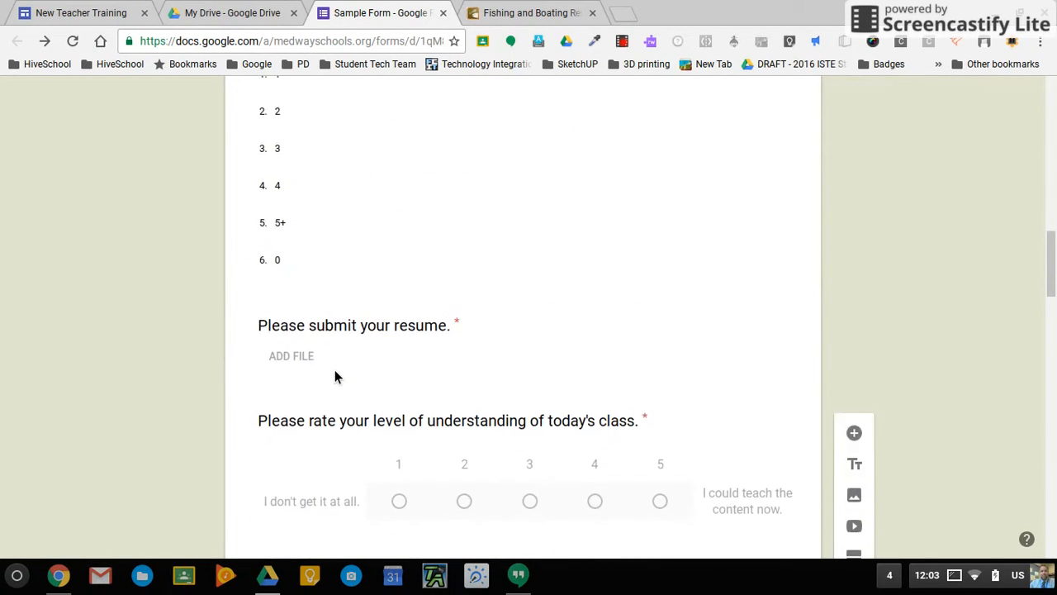
scroll(335, 373, up, 5)
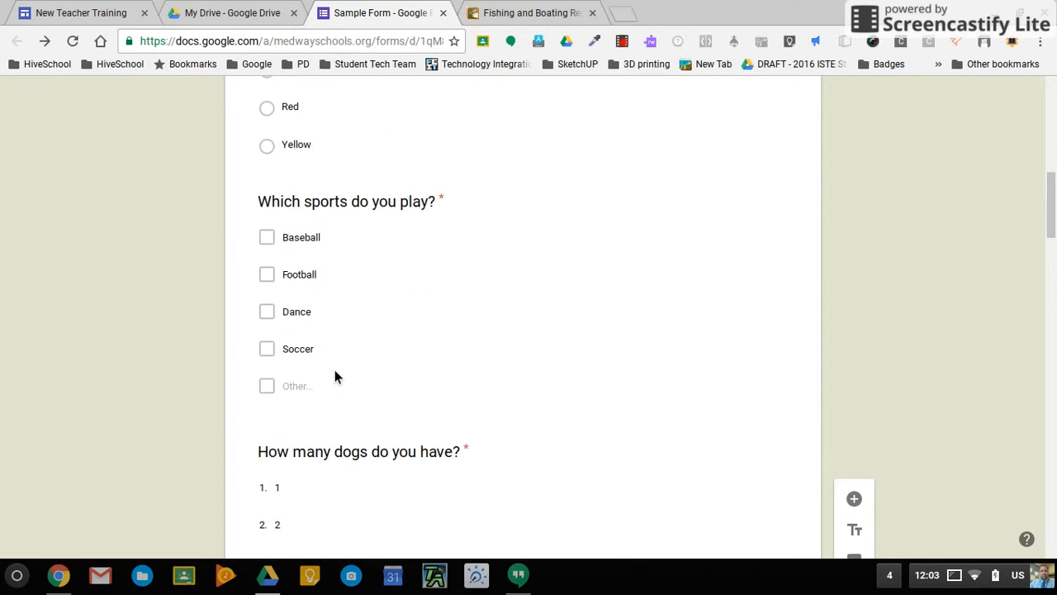
scroll(334, 373, up, 4)
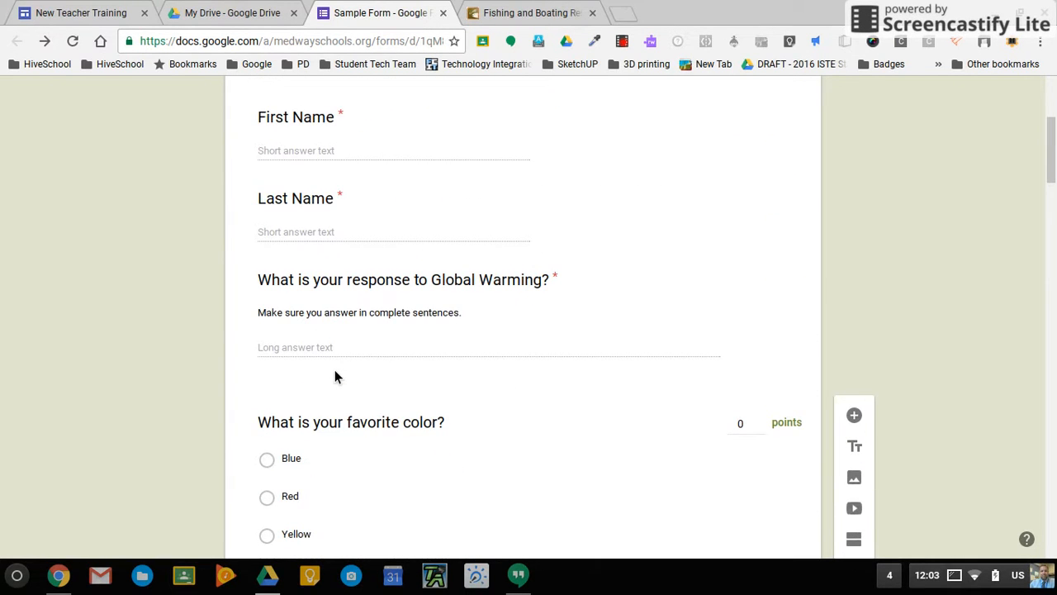
click(525, 321)
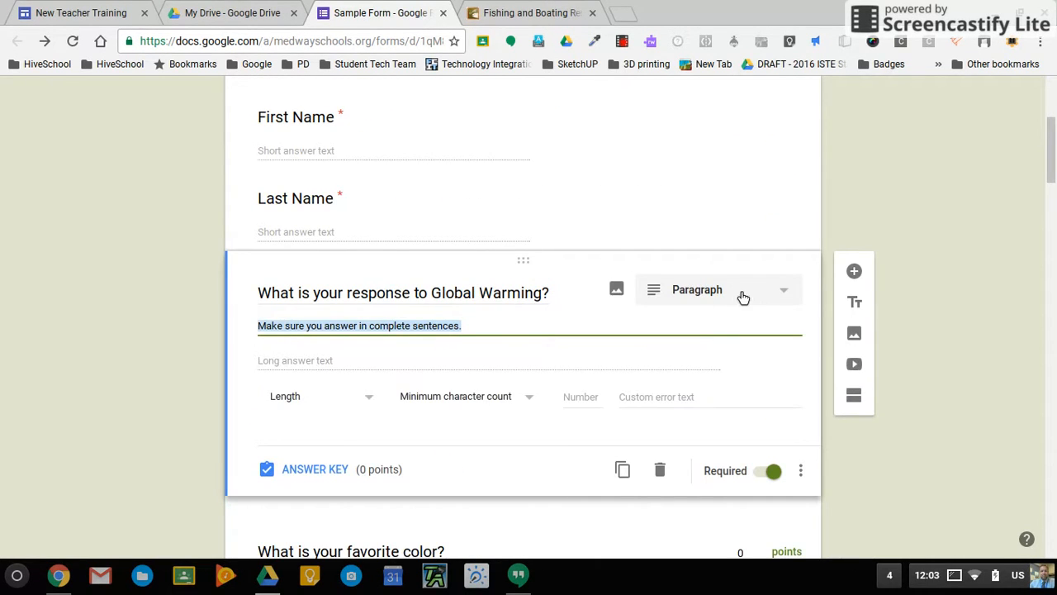
click(322, 470)
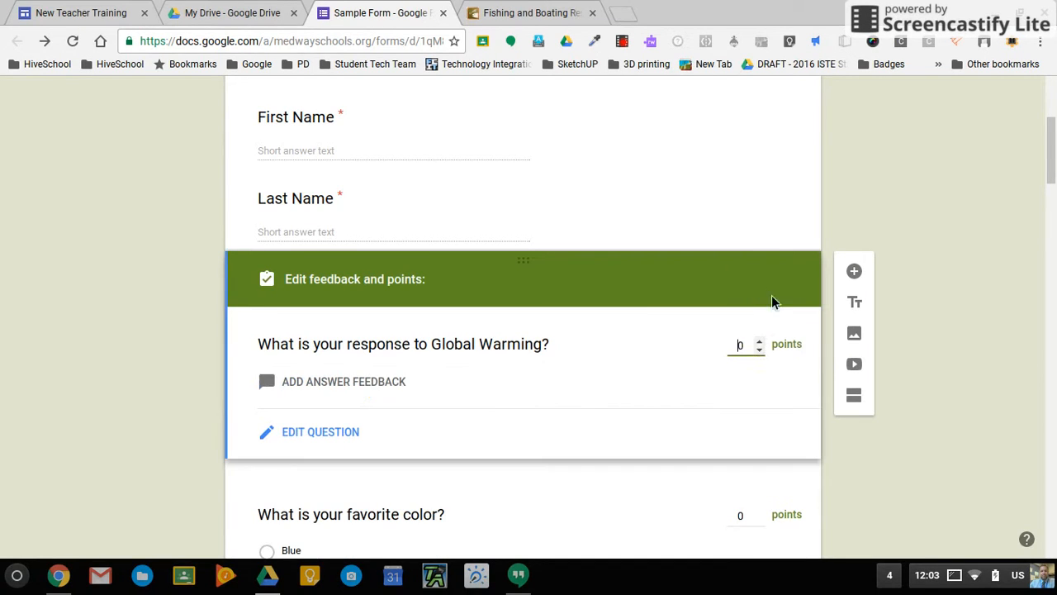
text(2)
scroll(424, 402, down, 3)
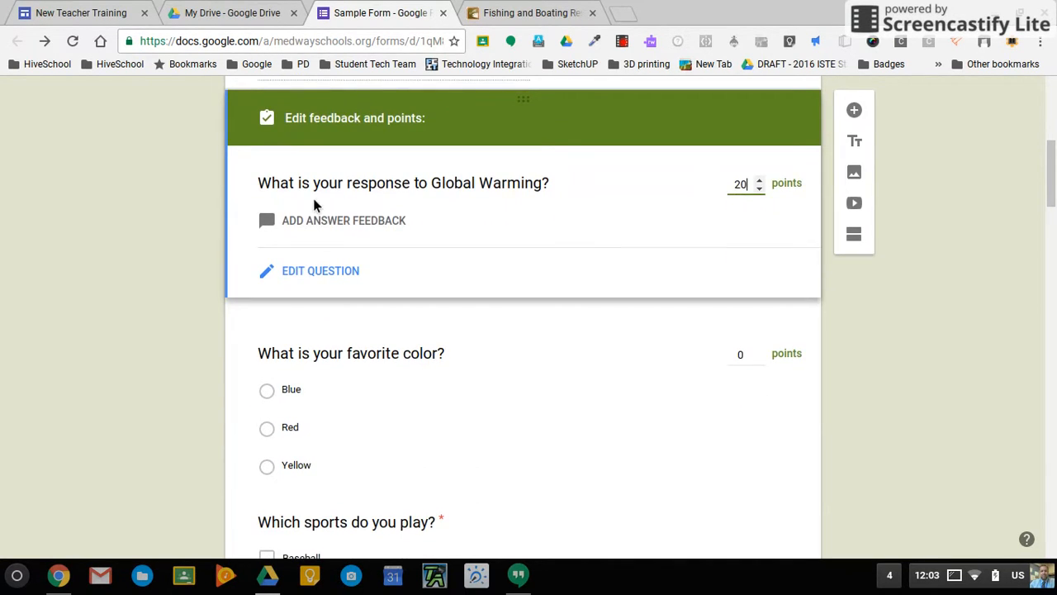
scroll(430, 489, down, 3)
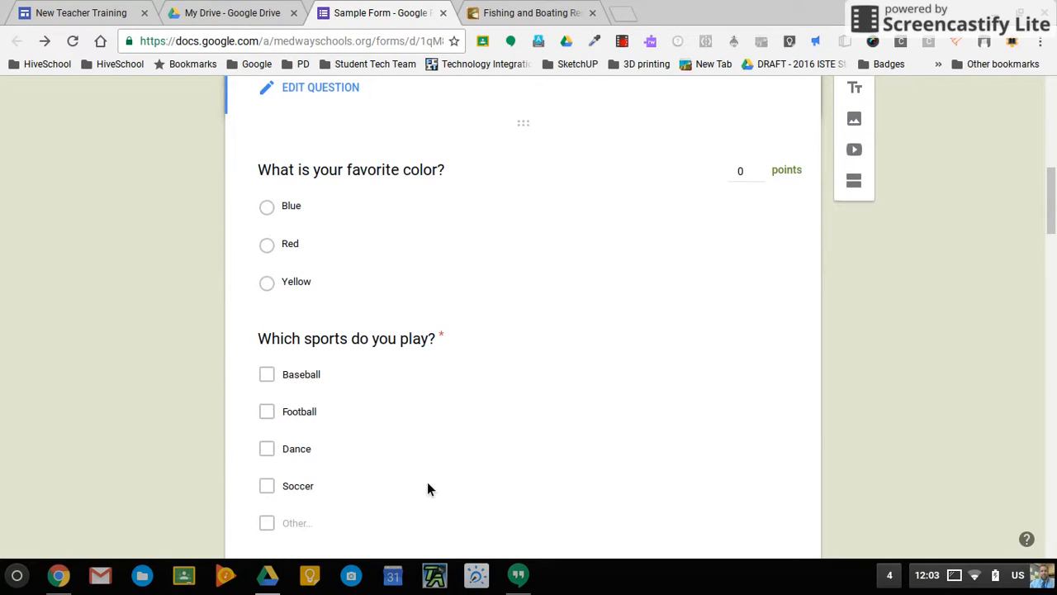
Give the favorite-color question 3 points, adjusting which colours are marked correct.
click(764, 167)
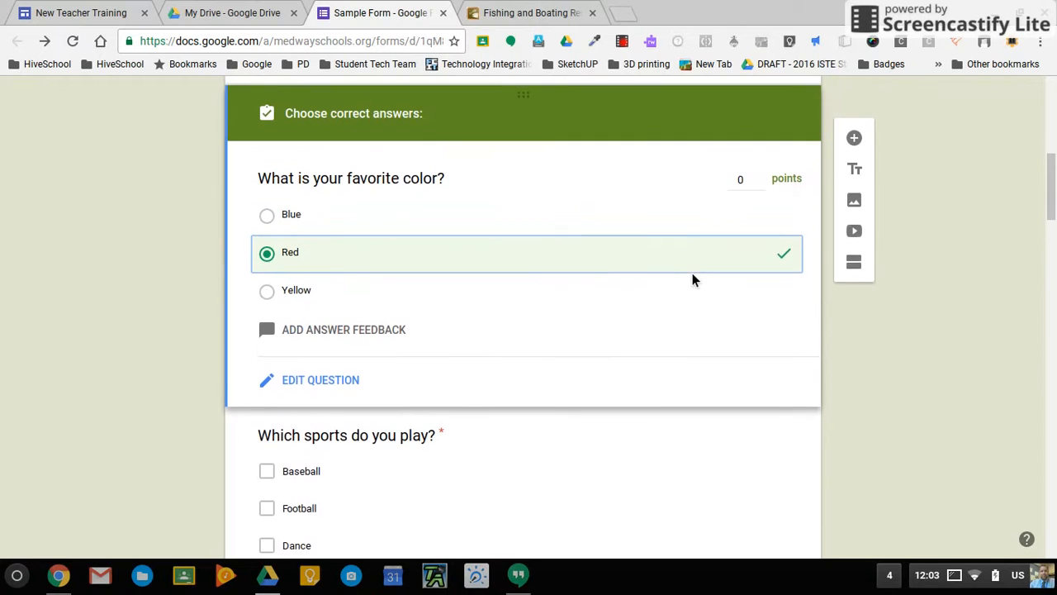
click(760, 176)
click(760, 176)
click(760, 176)
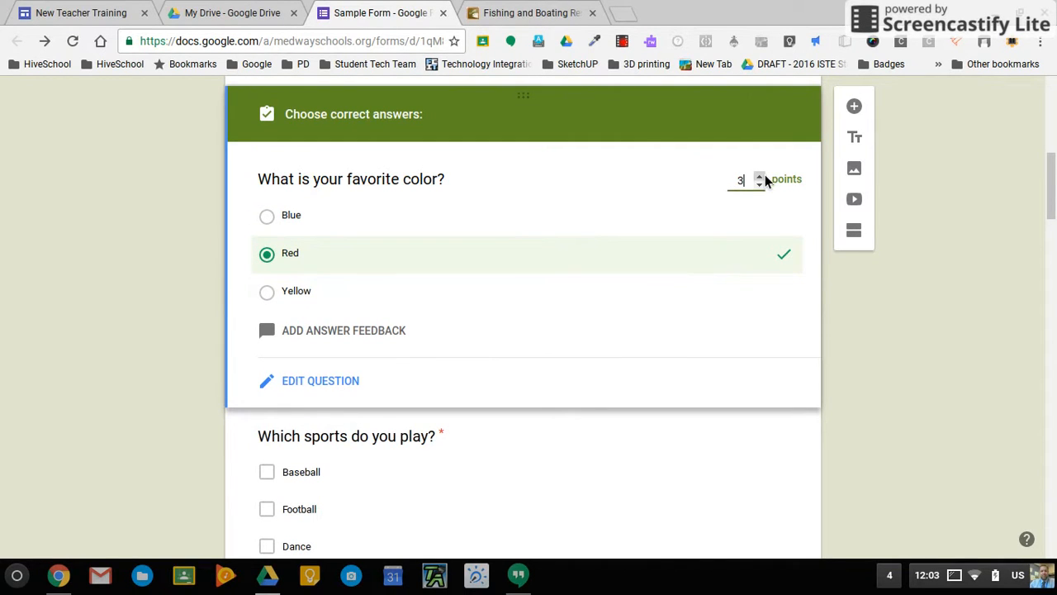
click(300, 297)
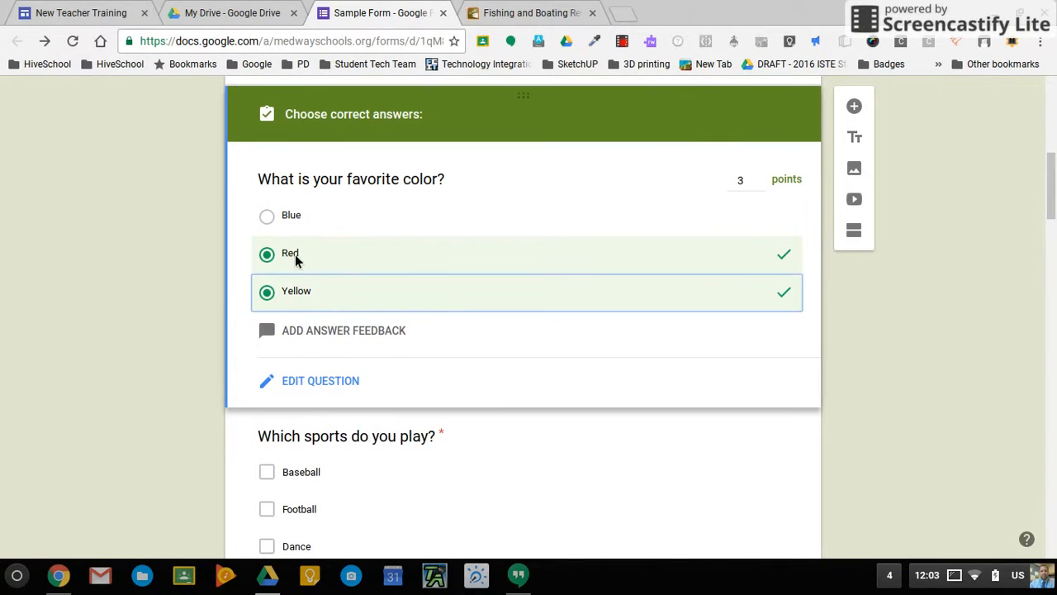
click(279, 222)
click(271, 228)
click(269, 254)
click(269, 293)
scroll(418, 338, down, 1)
scroll(421, 337, down, 5)
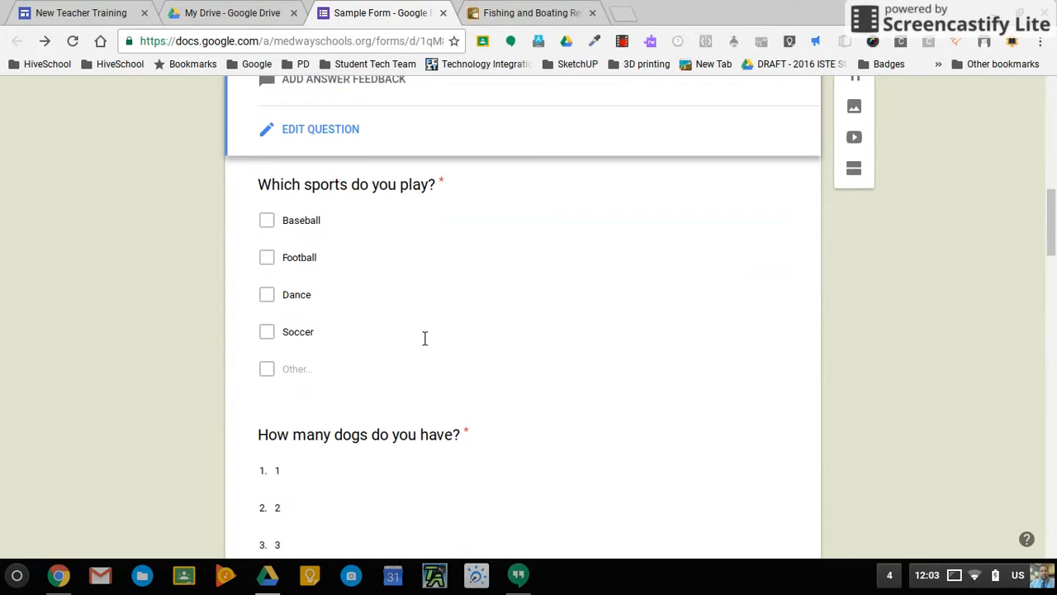
Mark Football and Dance correct for the sports question and raise it to 4 points.
click(280, 262)
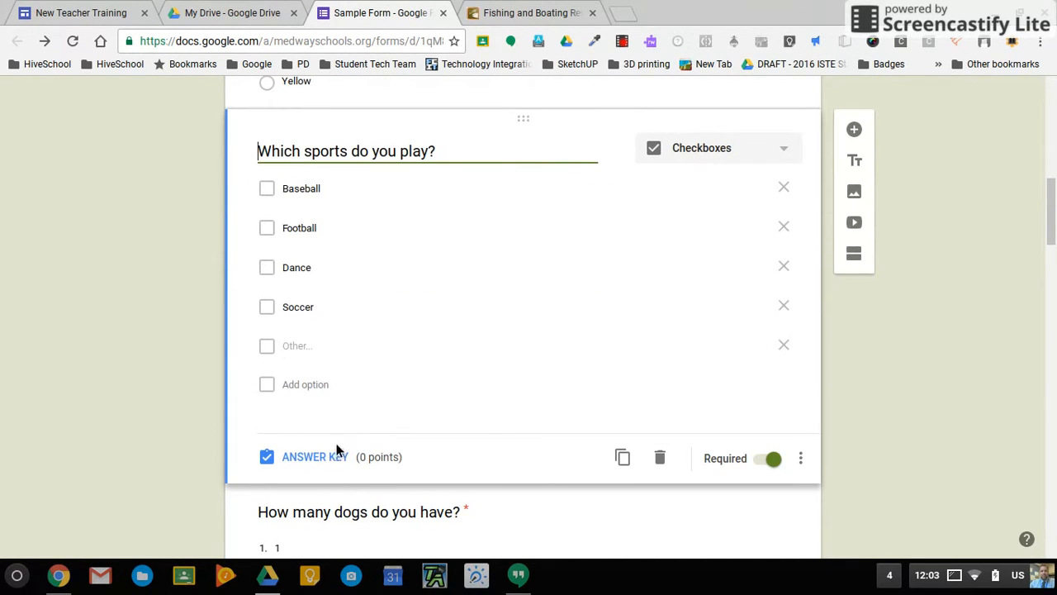
click(338, 450)
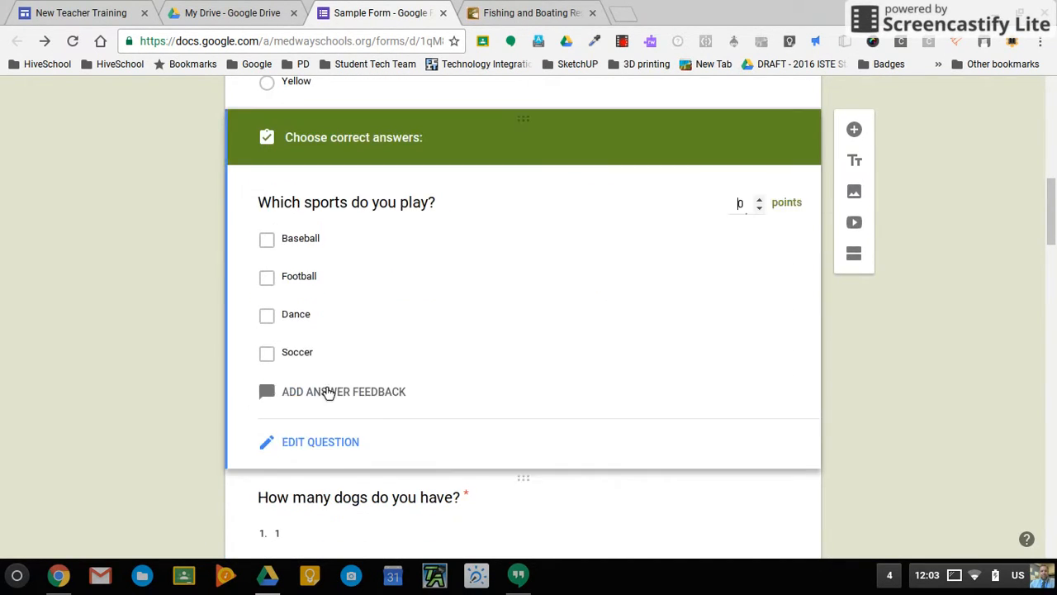
click(263, 285)
click(266, 319)
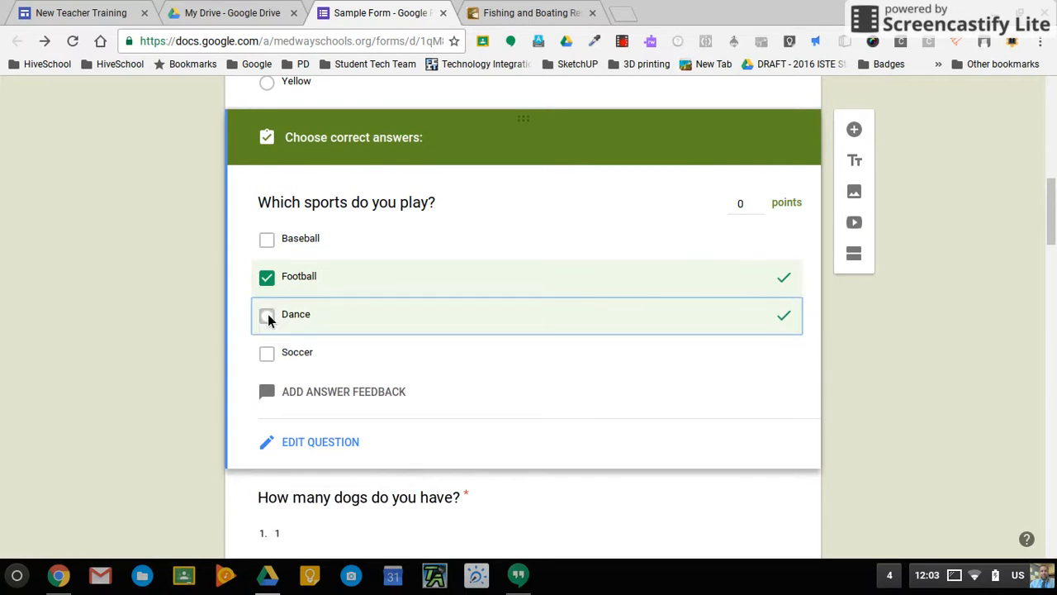
double_click(764, 201)
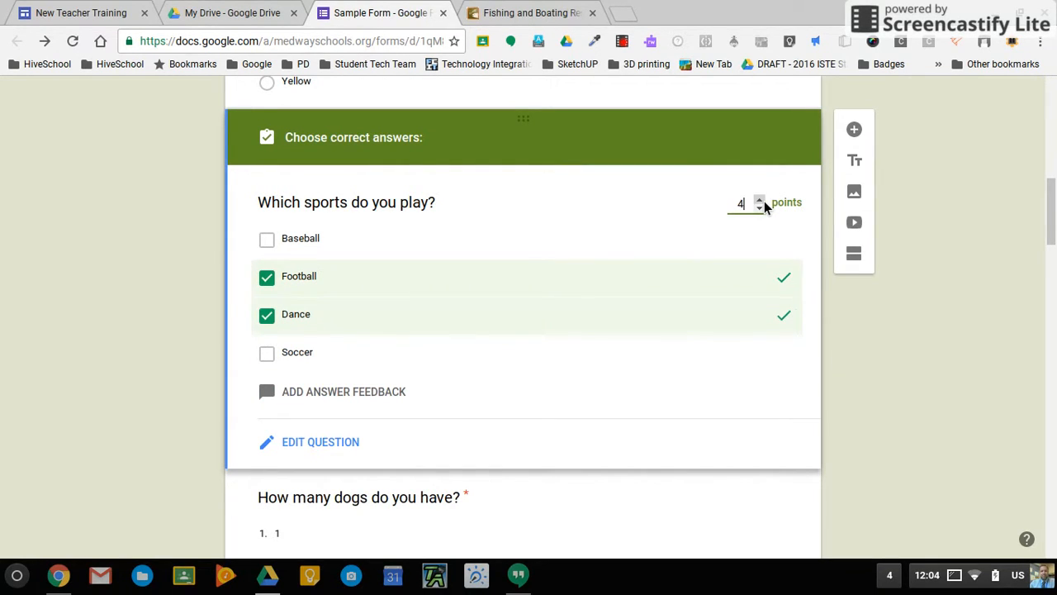
scroll(911, 457, down, 4)
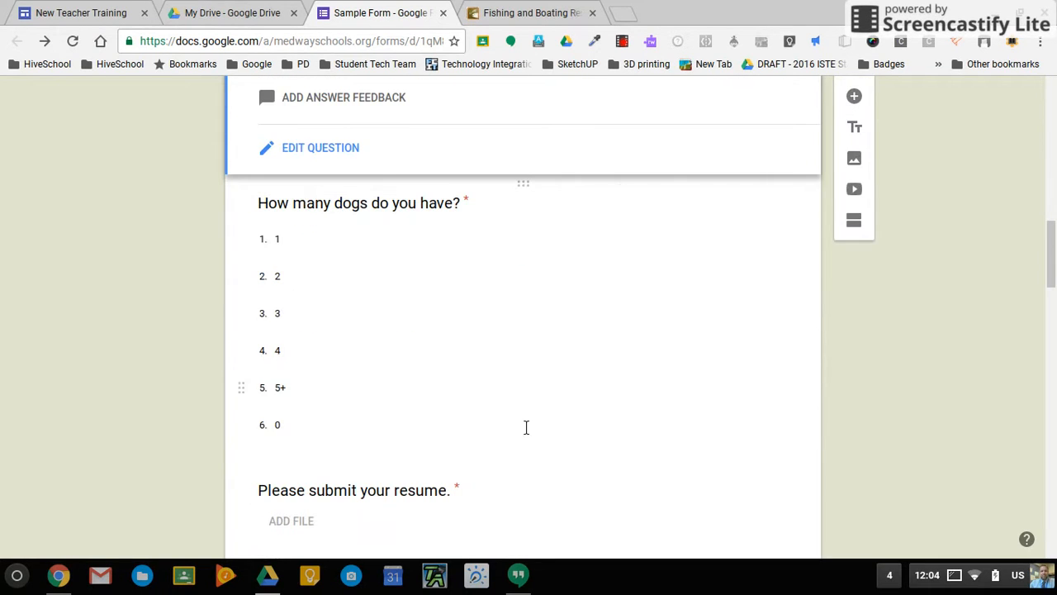
scroll(528, 438, down, 10)
scroll(533, 455, down, 12)
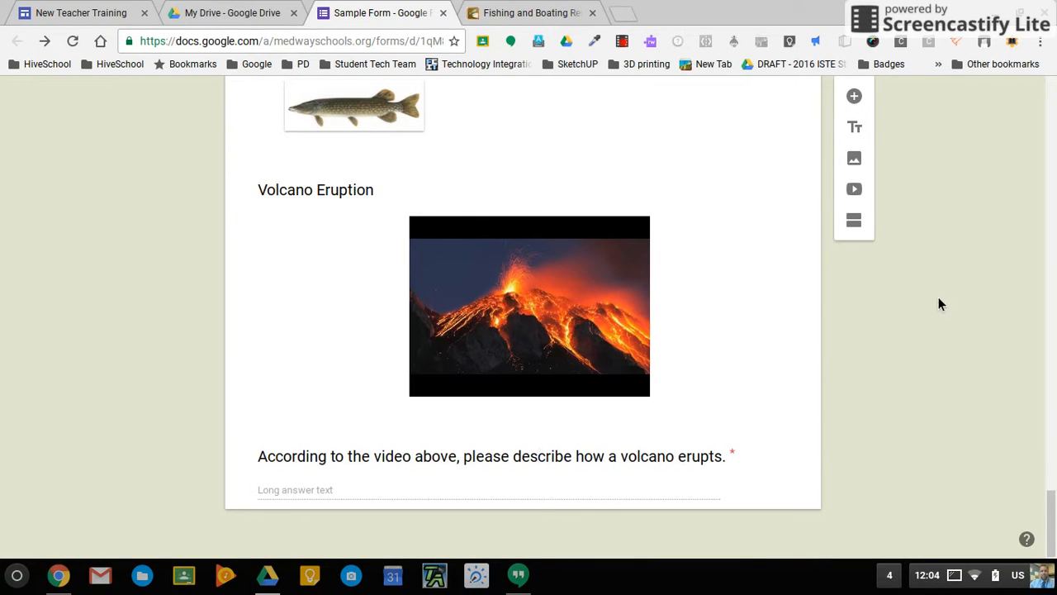
scroll(939, 298, up, 20)
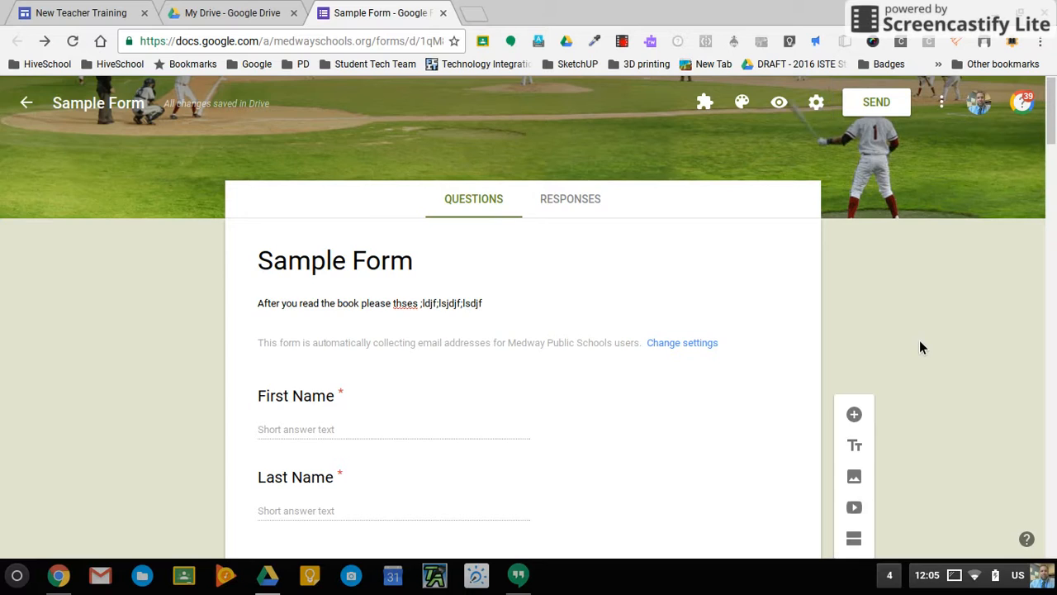
scroll(922, 347, down, 4)
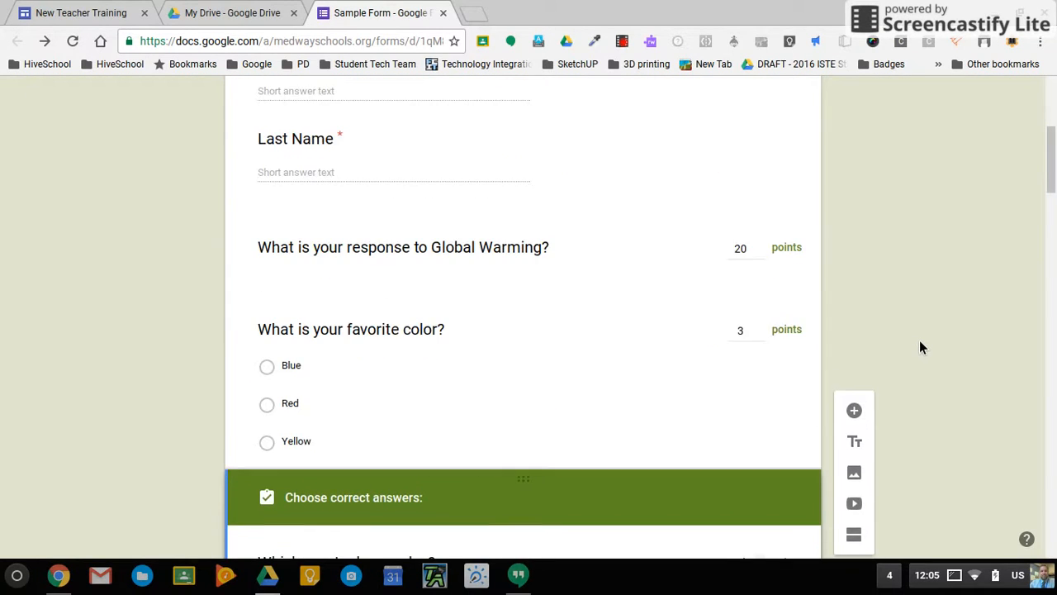
scroll(921, 346, down, 2)
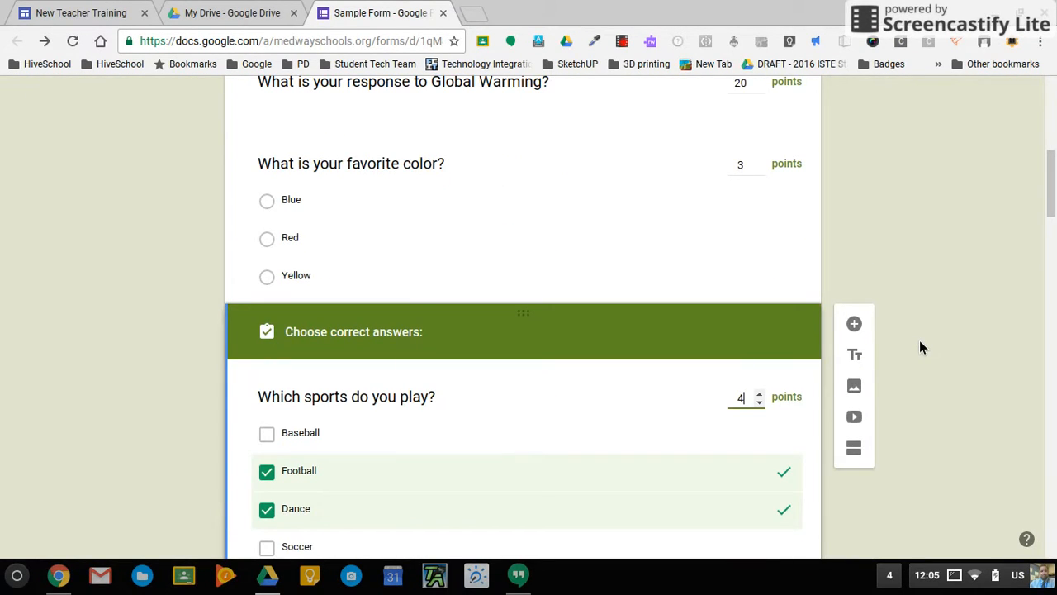
scroll(919, 347, up, 6)
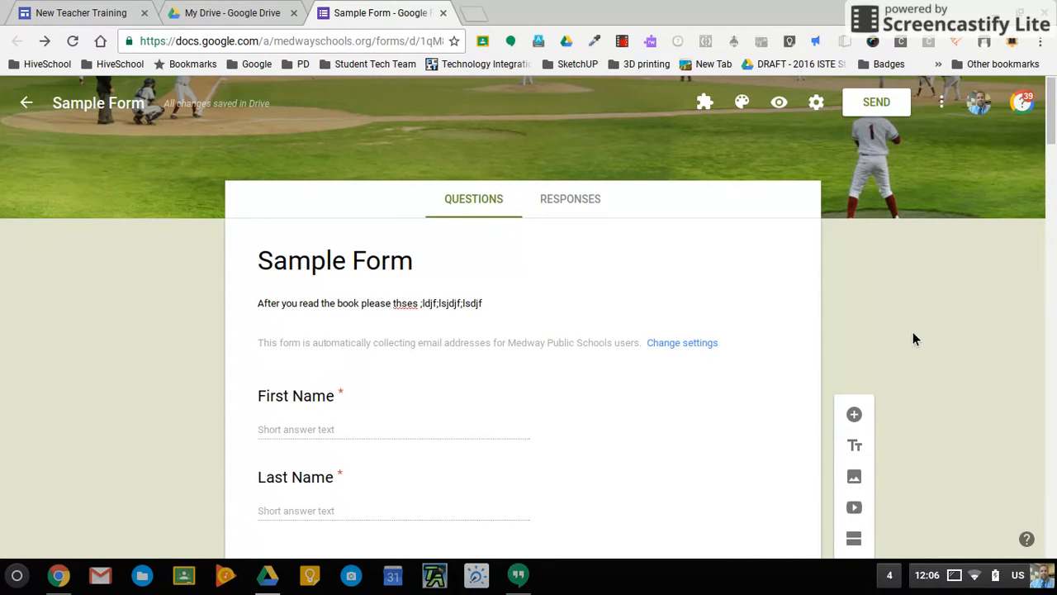
click(784, 108)
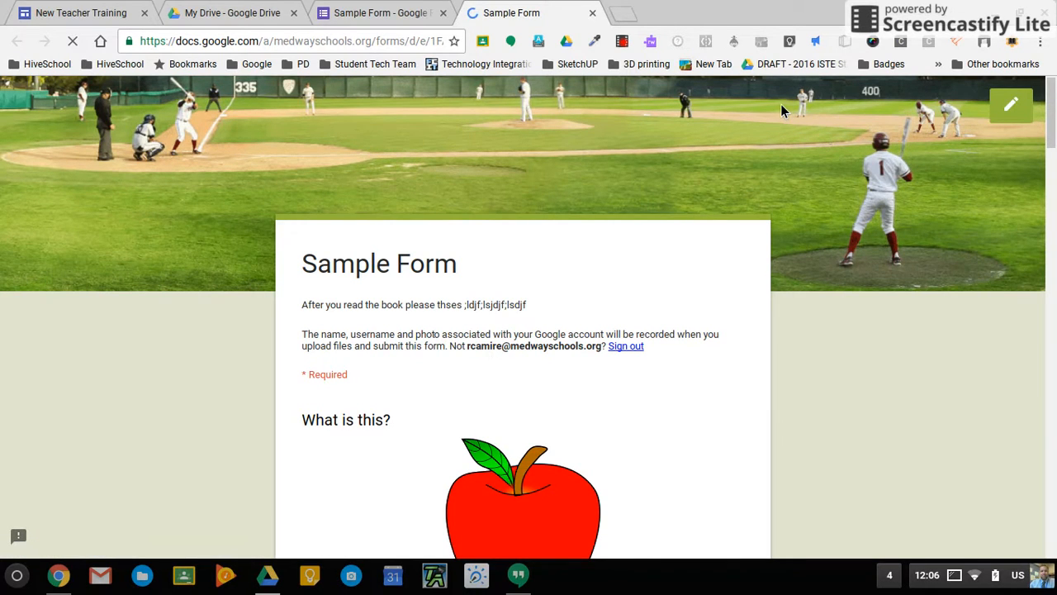
Answer the apple question with Other, typing filler text in its box.
scroll(781, 394, down, 1)
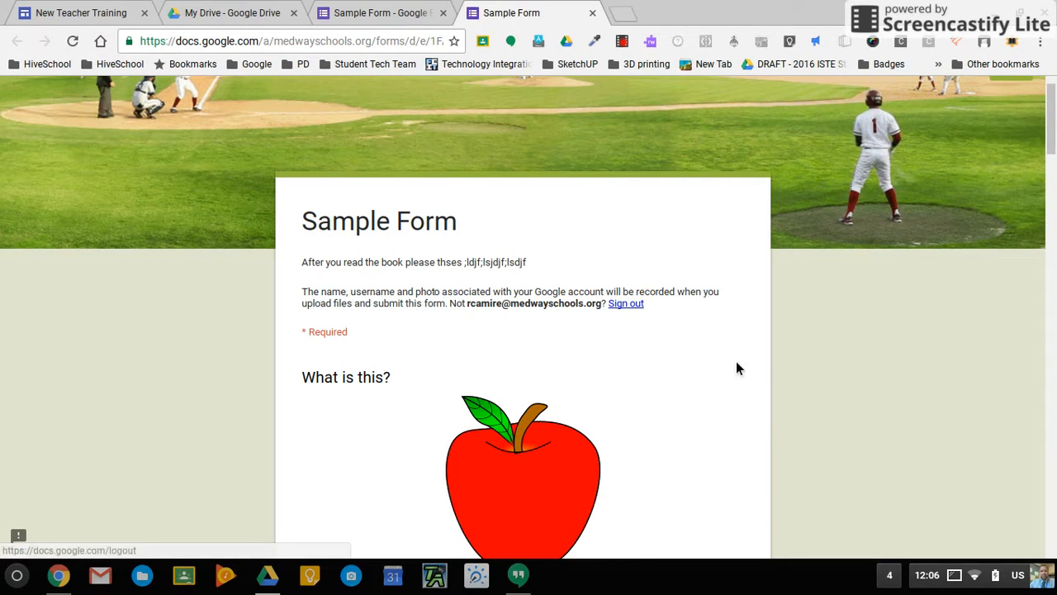
scroll(784, 429, down, 2)
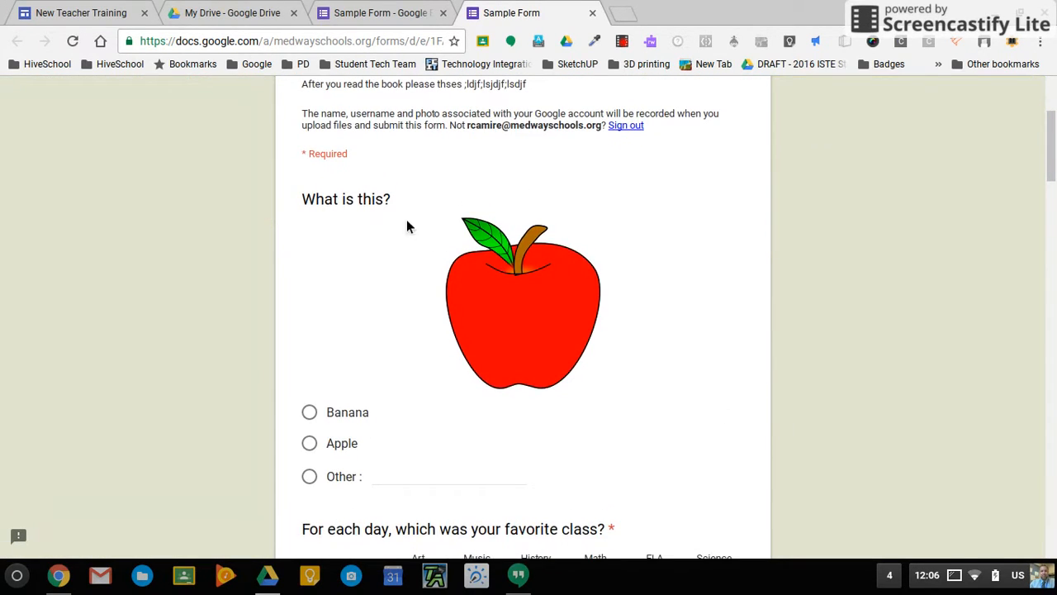
scroll(406, 252, down, 1)
scroll(406, 252, up, 2)
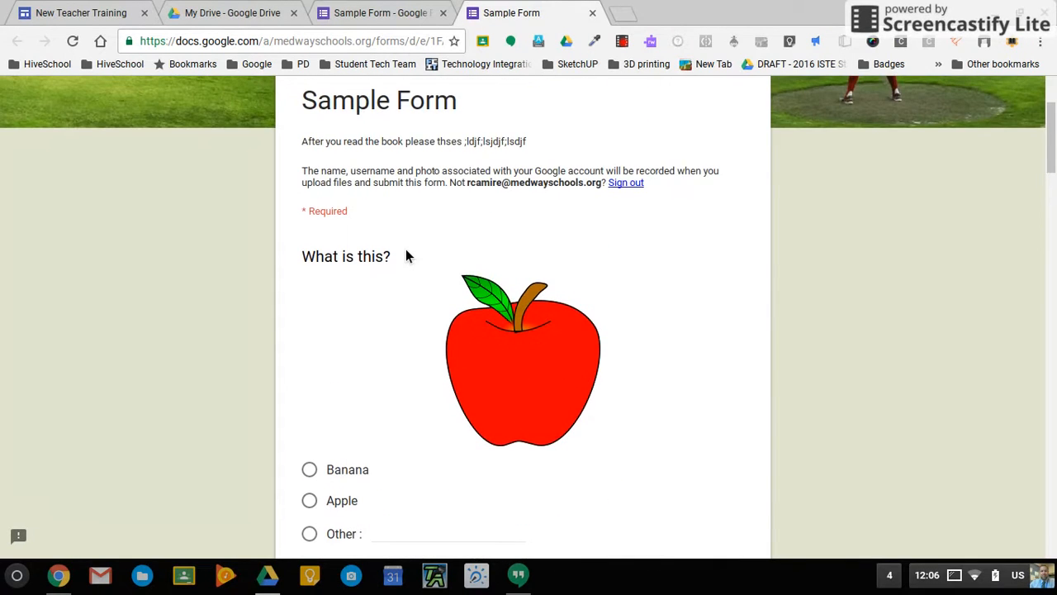
scroll(411, 427, down, 2)
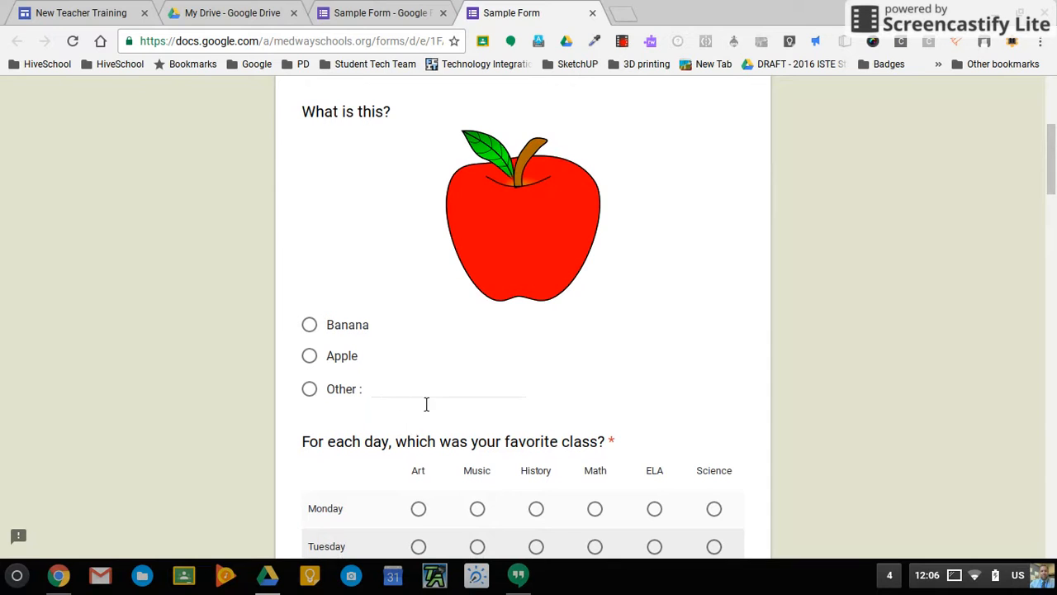
click(509, 403)
text(jhkjh)
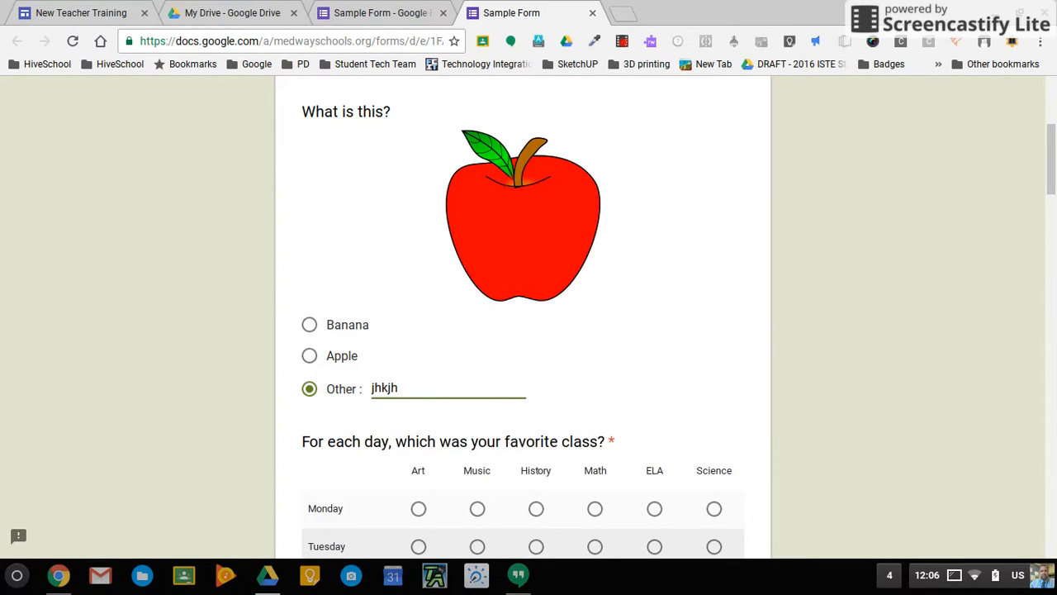
scroll(361, 356, down, 2)
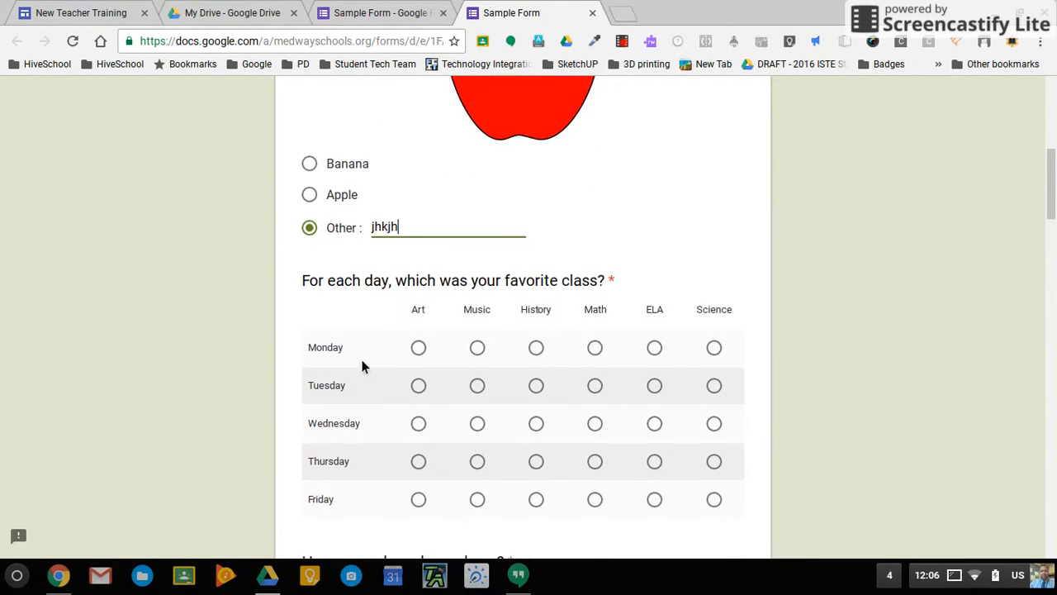
Fill the weekday grid: Art Monday, Music Tuesday, Art Wednesday and Thursday, Science Friday.
click(425, 351)
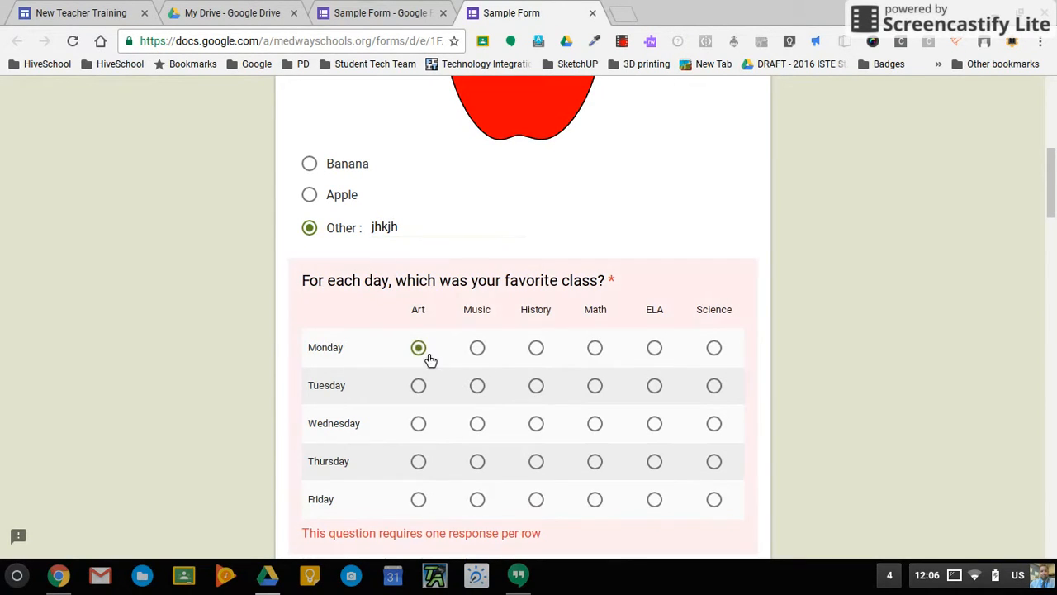
click(485, 395)
click(484, 358)
click(428, 355)
click(428, 432)
click(426, 464)
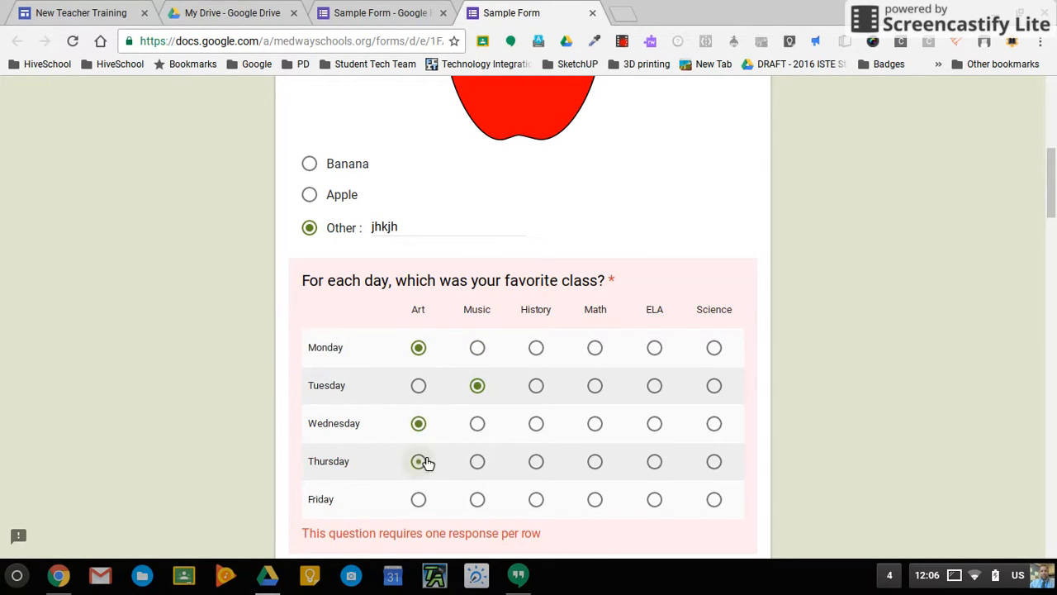
click(718, 505)
Answer 4 for how many dogs.
scroll(853, 427, down, 3)
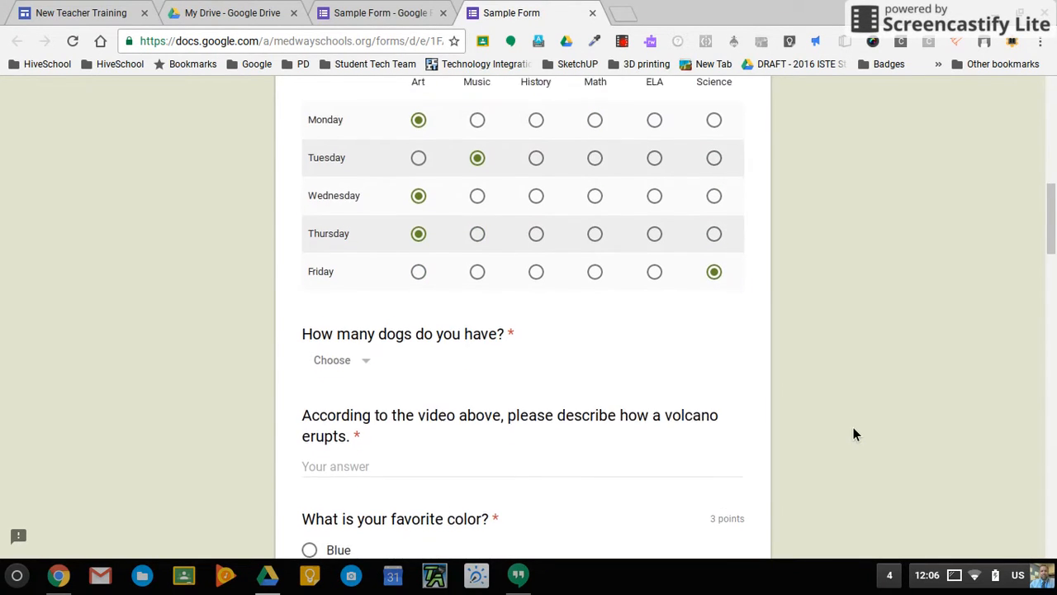
click(377, 351)
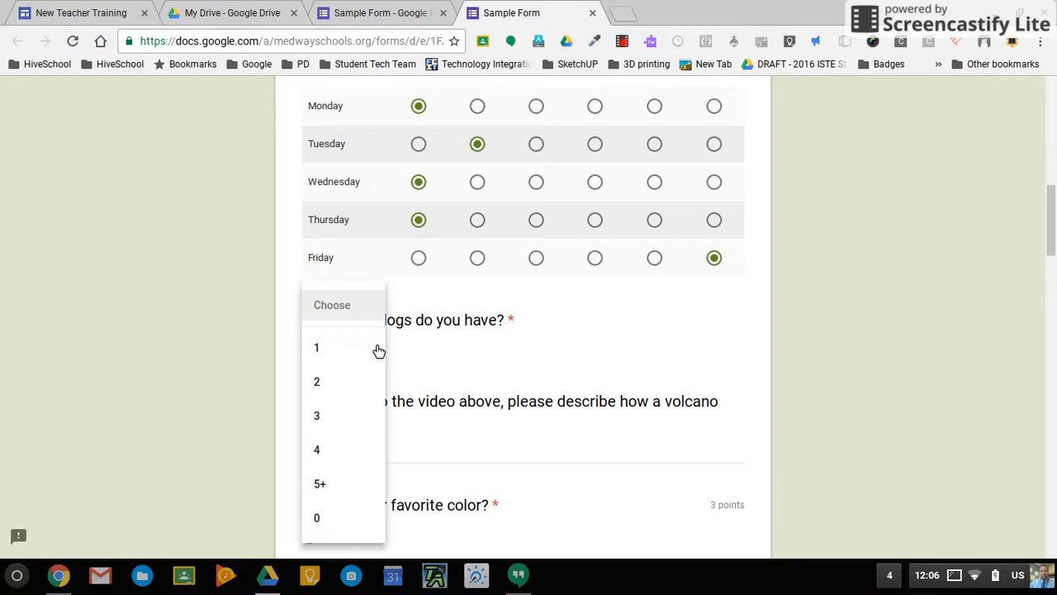
click(346, 453)
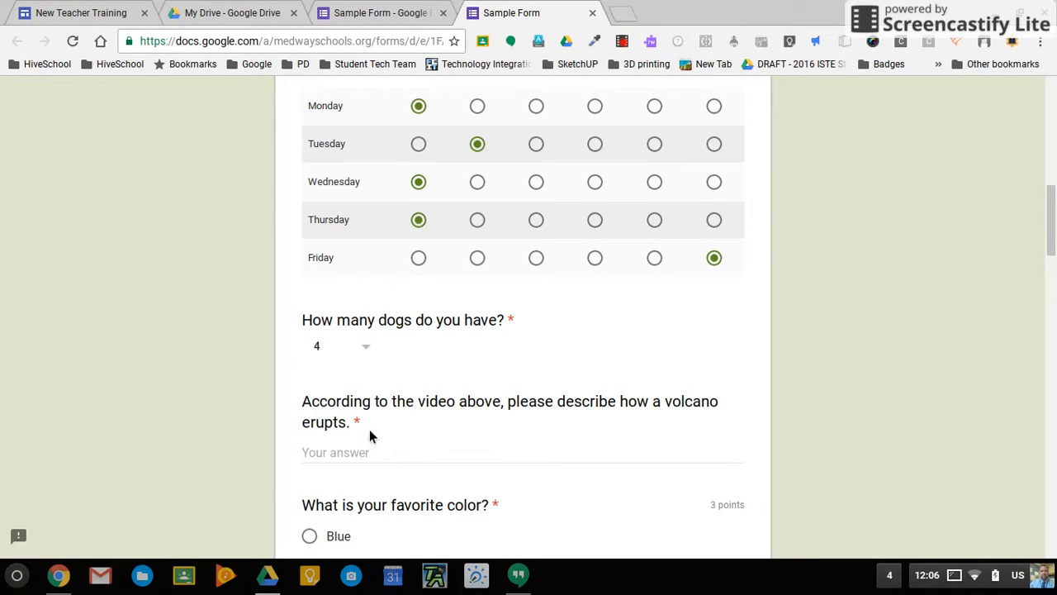
Write a three-line filler volcano answer and choose Yellow as the favourite colour.
click(396, 461)
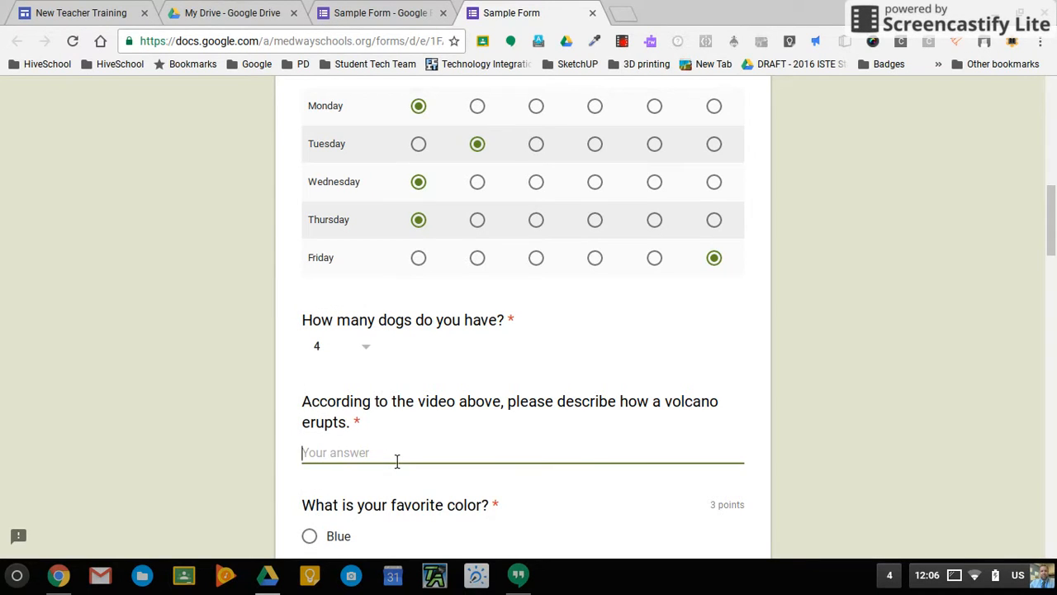
text(kjsd;flkjas;jdf)
key(Return)
text(asd;fkja;sdlkjf)
key(Return)
text(ass)
key(Return)
text(dfkjasldkjf;s)
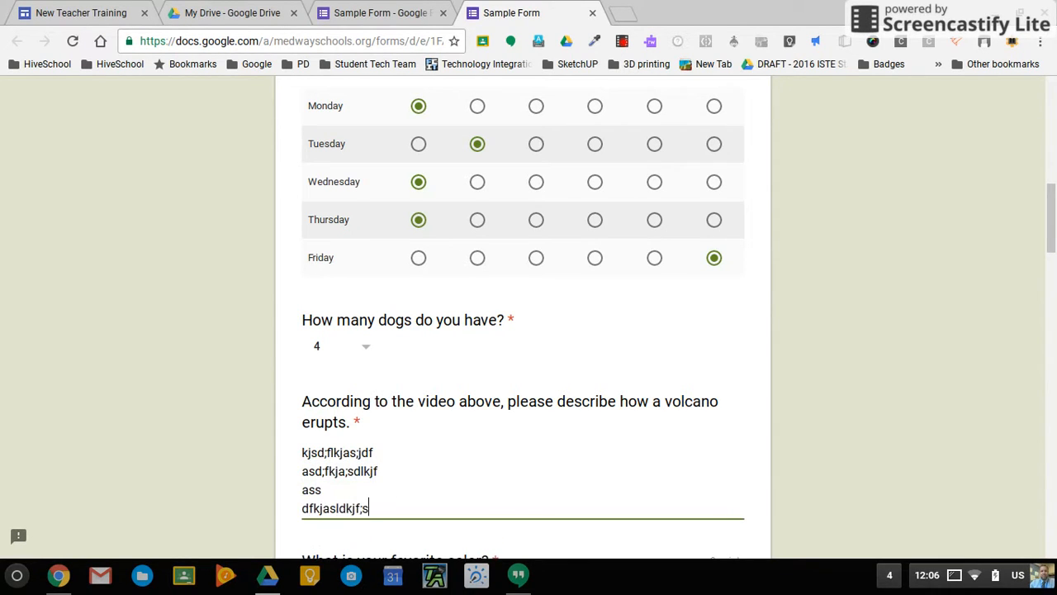
scroll(523, 306, down, 3)
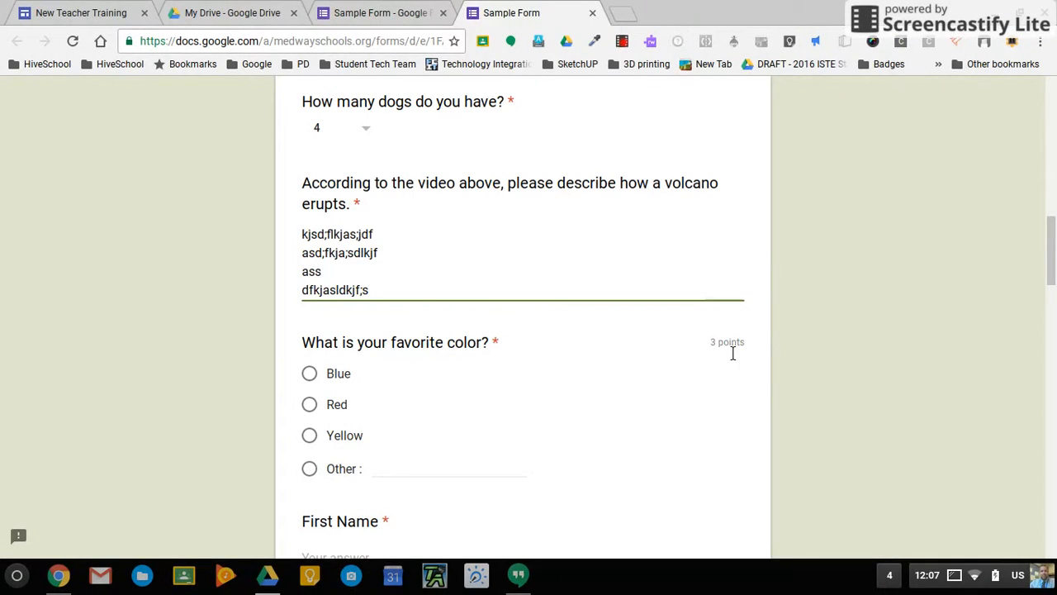
click(310, 436)
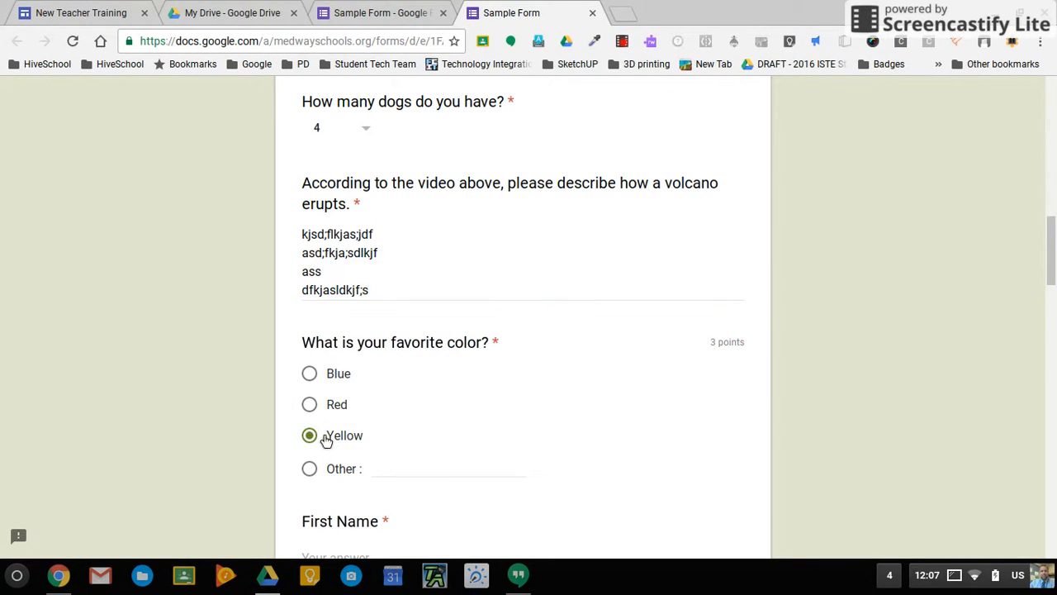
Enter a first name and rate understanding of today's class as 4.
scroll(422, 432, down, 3)
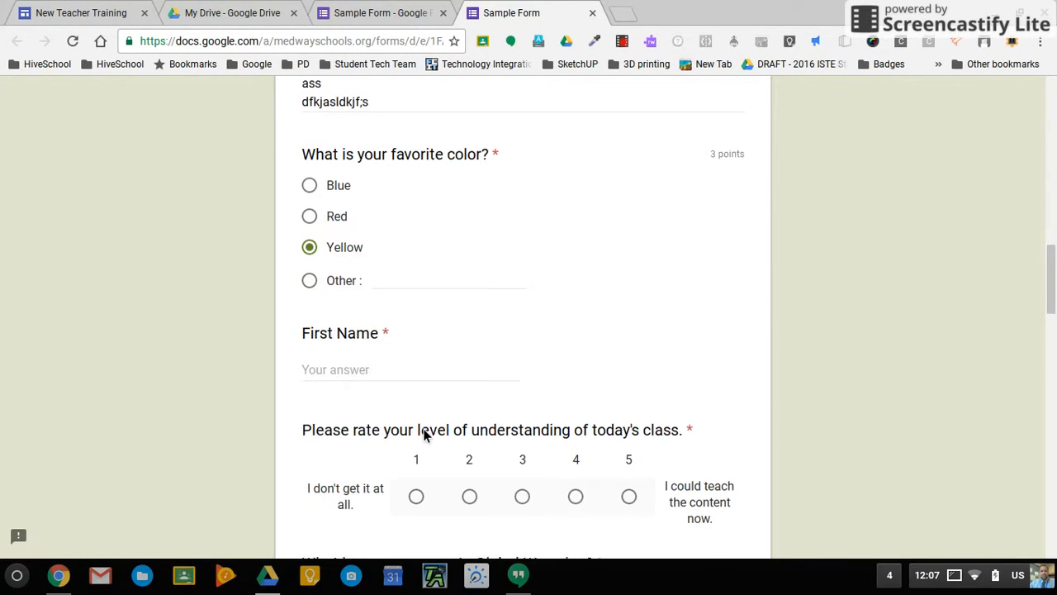
click(355, 356)
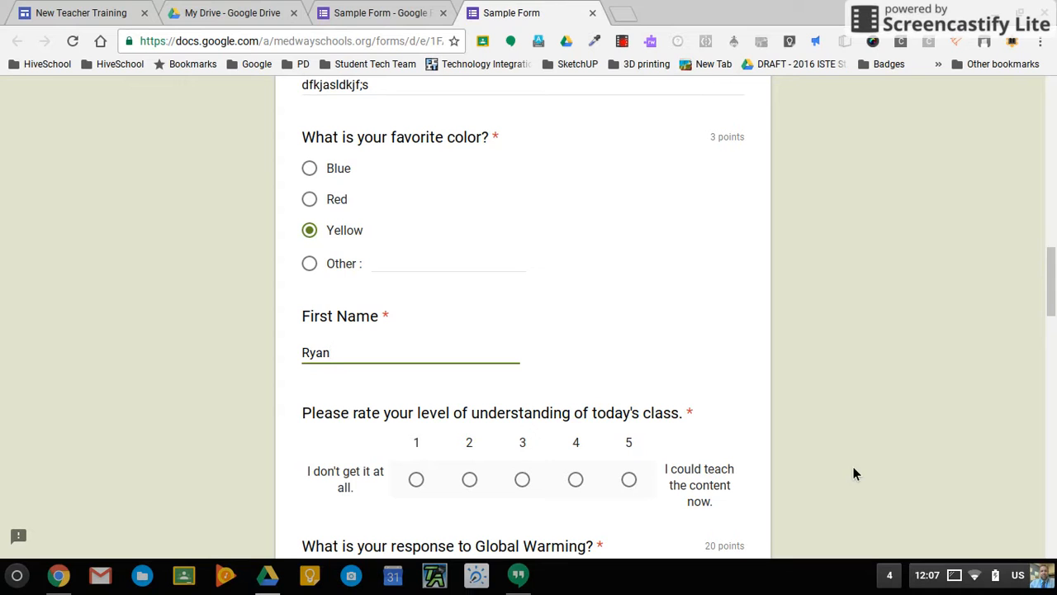
scroll(842, 393, down, 3)
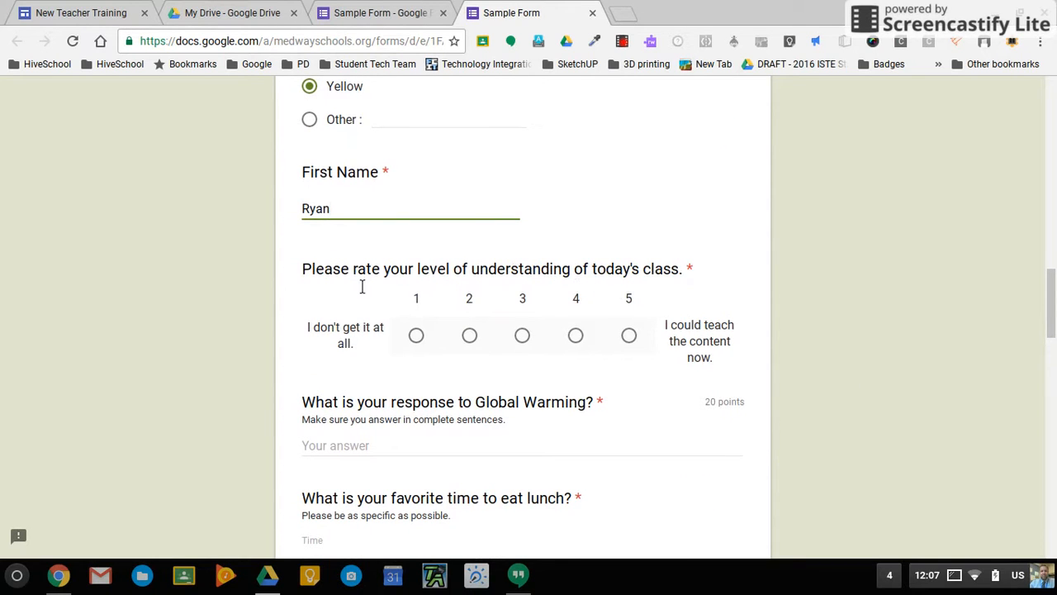
click(578, 338)
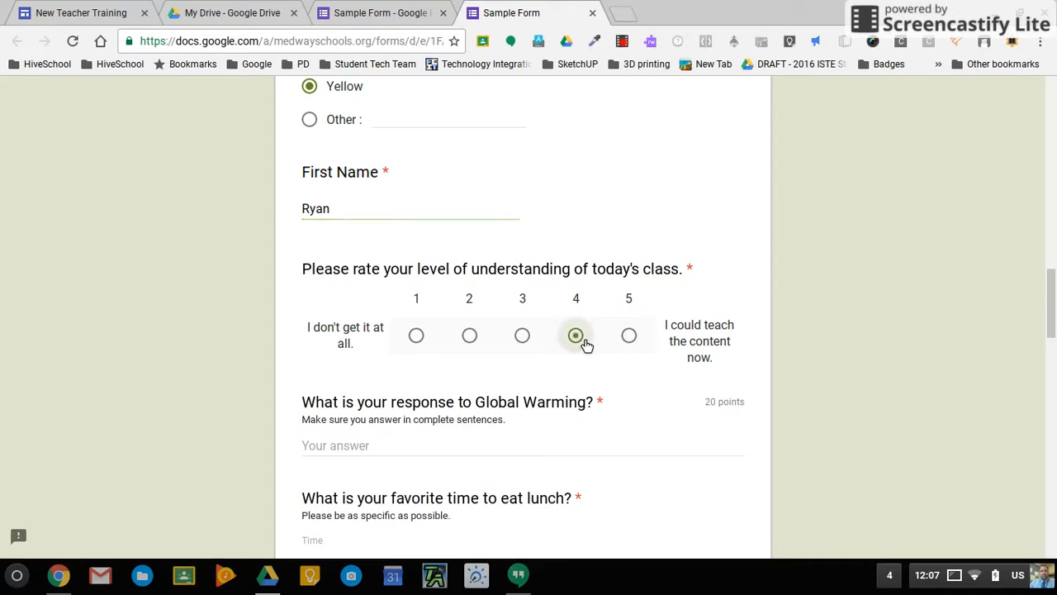
Write a two-line filler response to the Global Warming question.
click(406, 450)
text(lkjsd;flkjas;jdf)
key(Return)
text(a;lskdjf)
scroll(343, 382, down, 4)
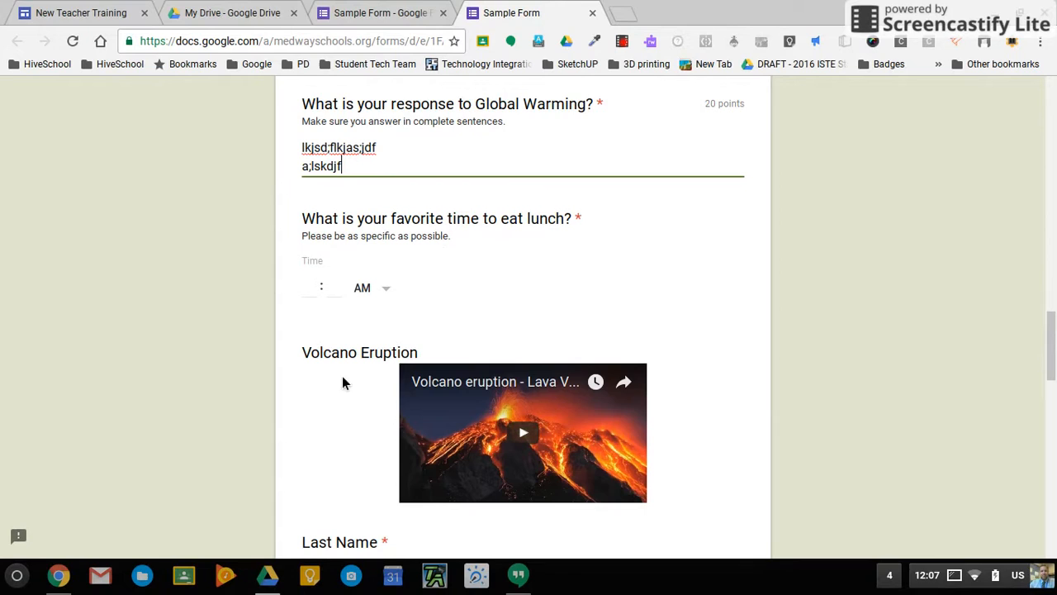
Set the favourite lunch time to 11:45 AM.
click(321, 293)
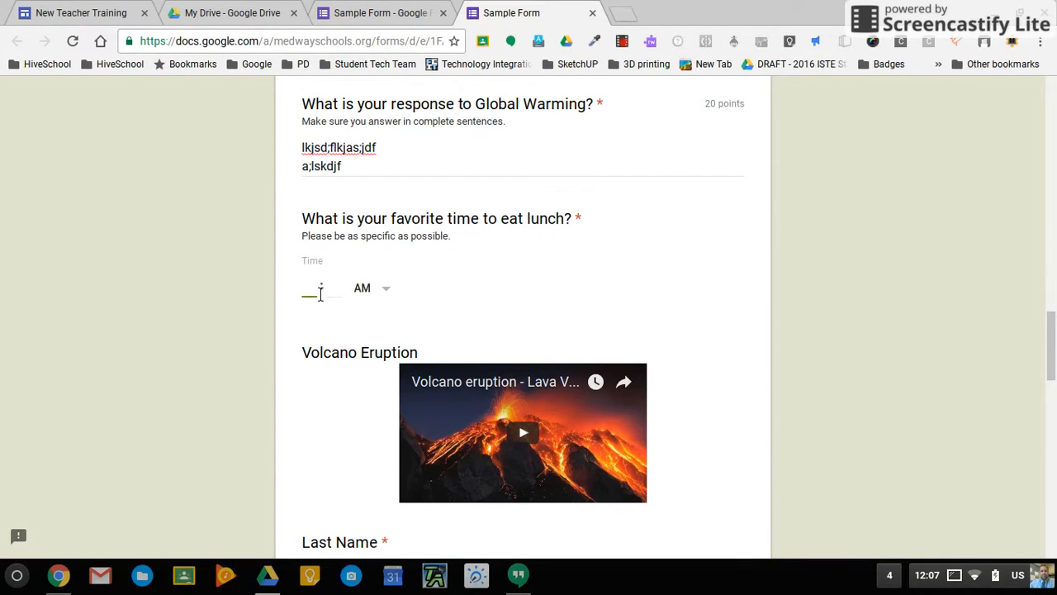
text(1 : 45)
click(392, 291)
click(394, 291)
scroll(523, 281, down, 1)
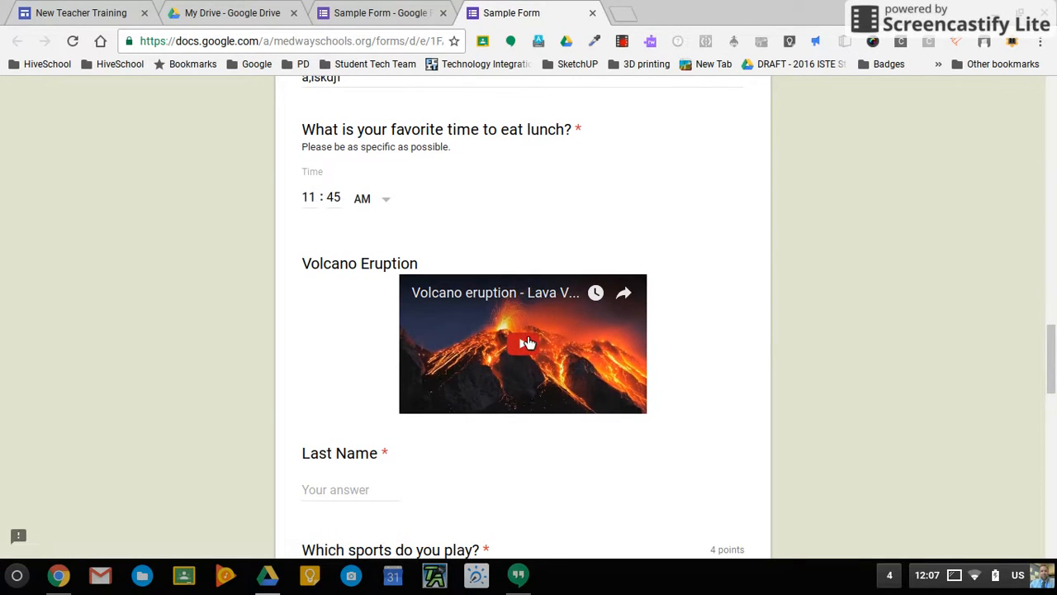
scroll(515, 388, up, 6)
scroll(515, 387, up, 10)
scroll(515, 386, down, 8)
scroll(521, 391, down, 2)
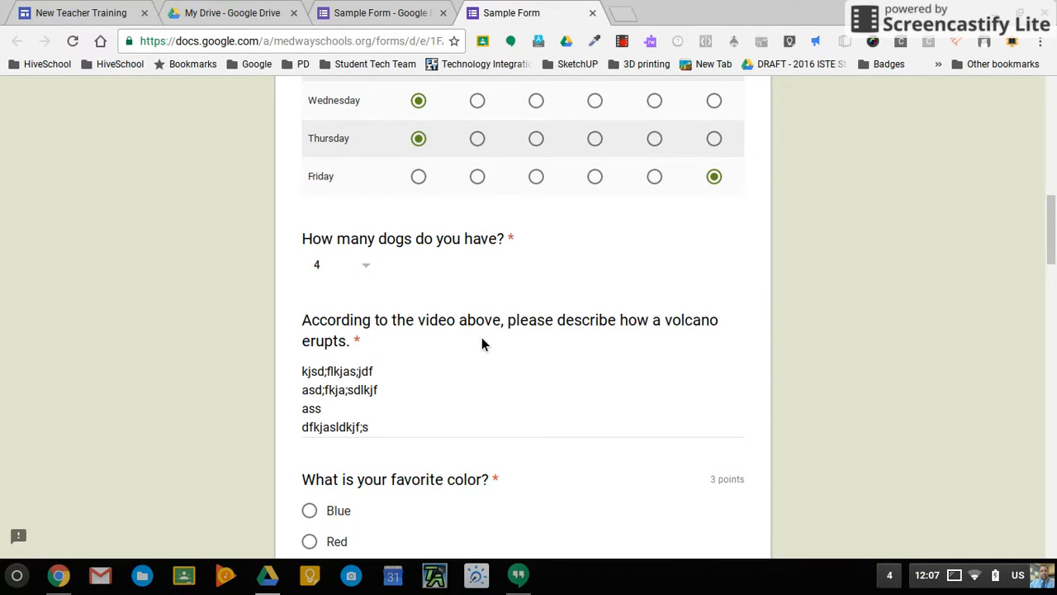
scroll(464, 350, up, 12)
scroll(463, 349, down, 9)
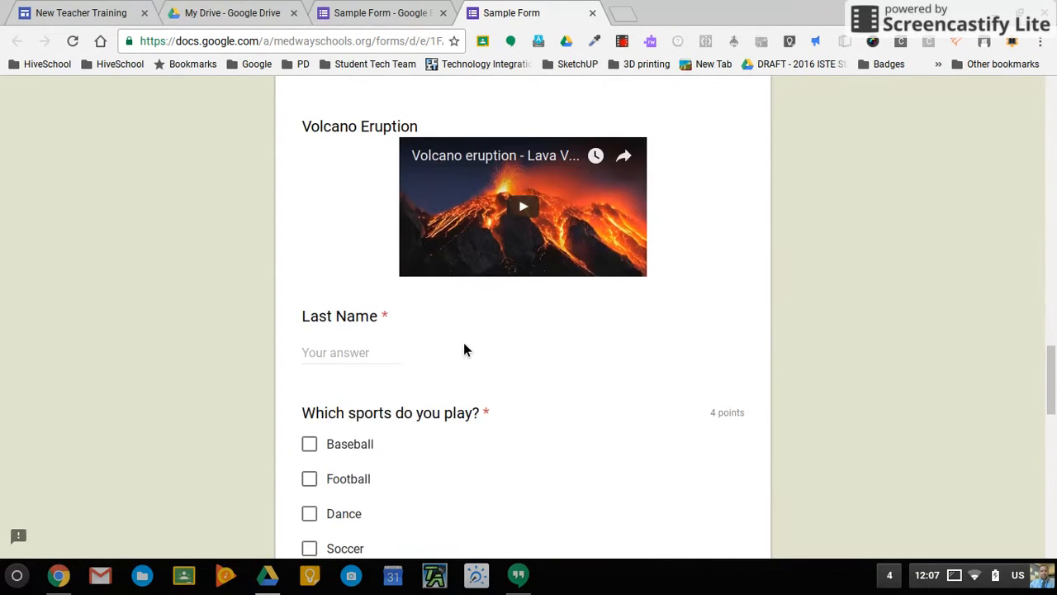
Enter a last name and tick Baseball and Football as sports played.
click(360, 312)
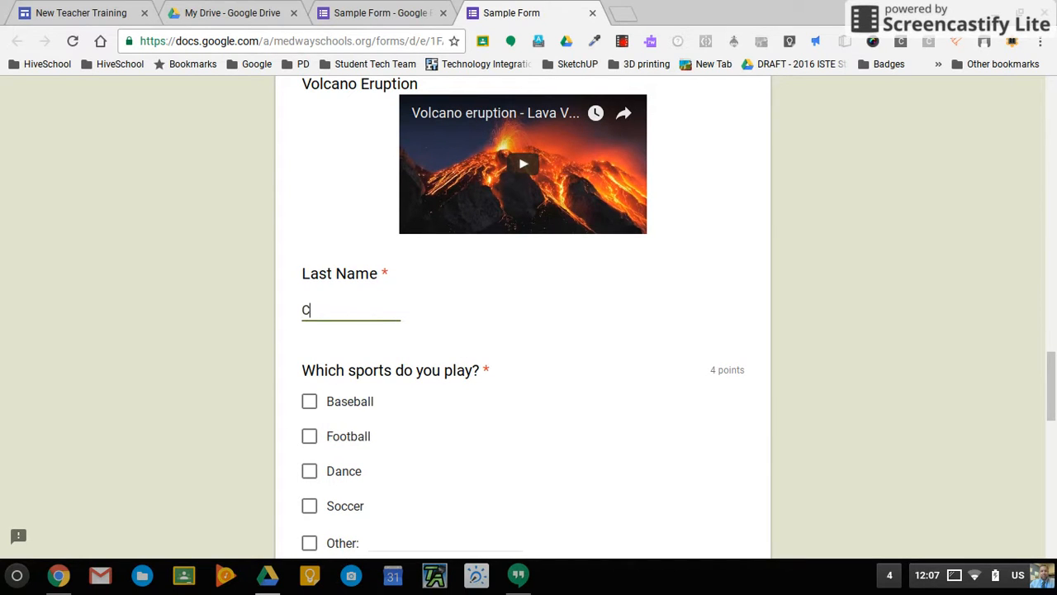
click(319, 404)
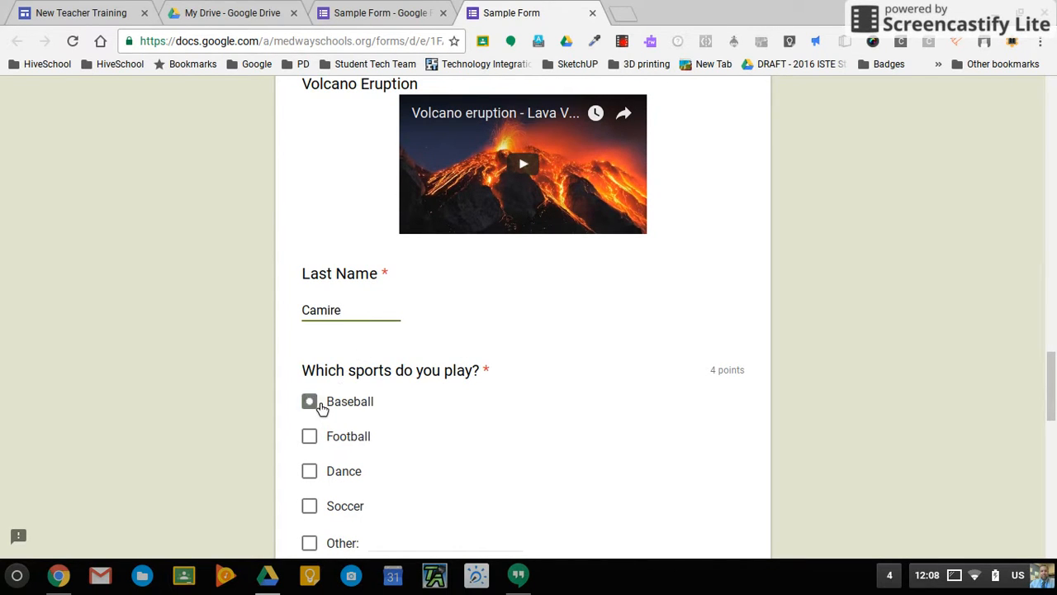
click(318, 439)
scroll(318, 439, down, 4)
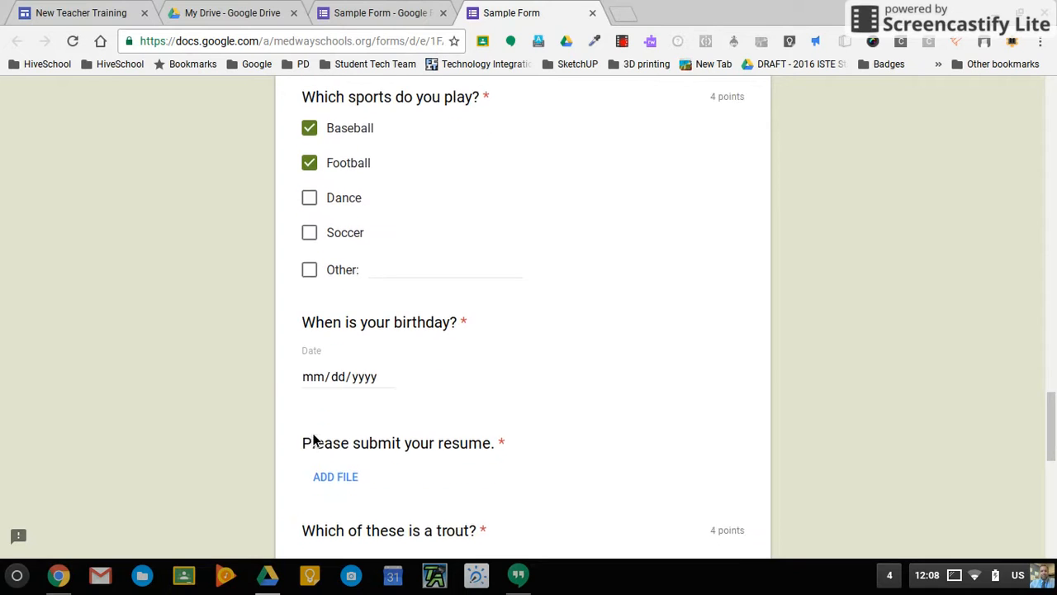
Pick April 17 in the birthday calendar, then retype the year to give 04/17/1977.
click(331, 361)
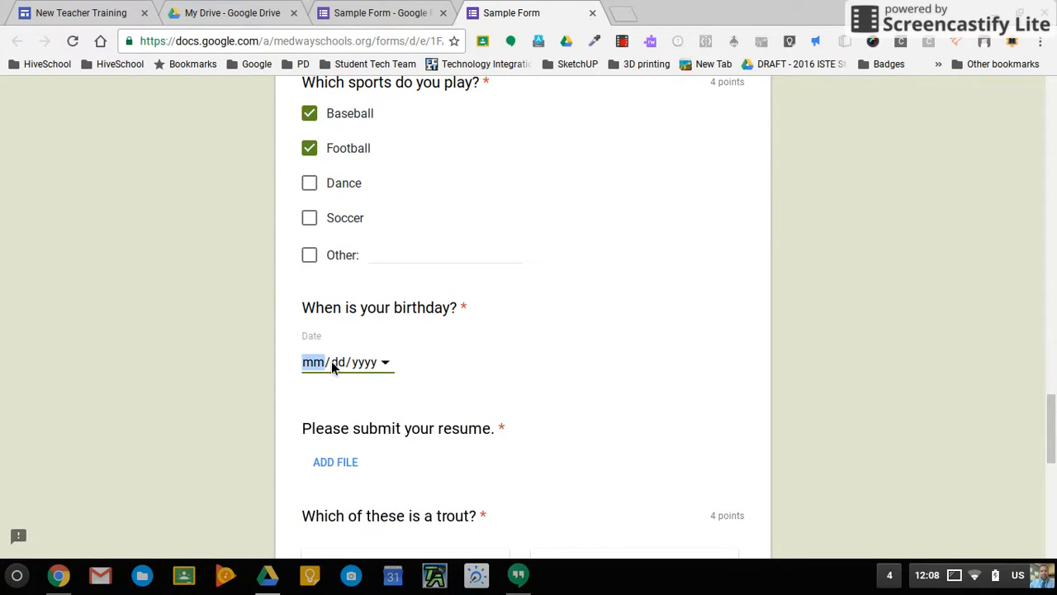
click(392, 366)
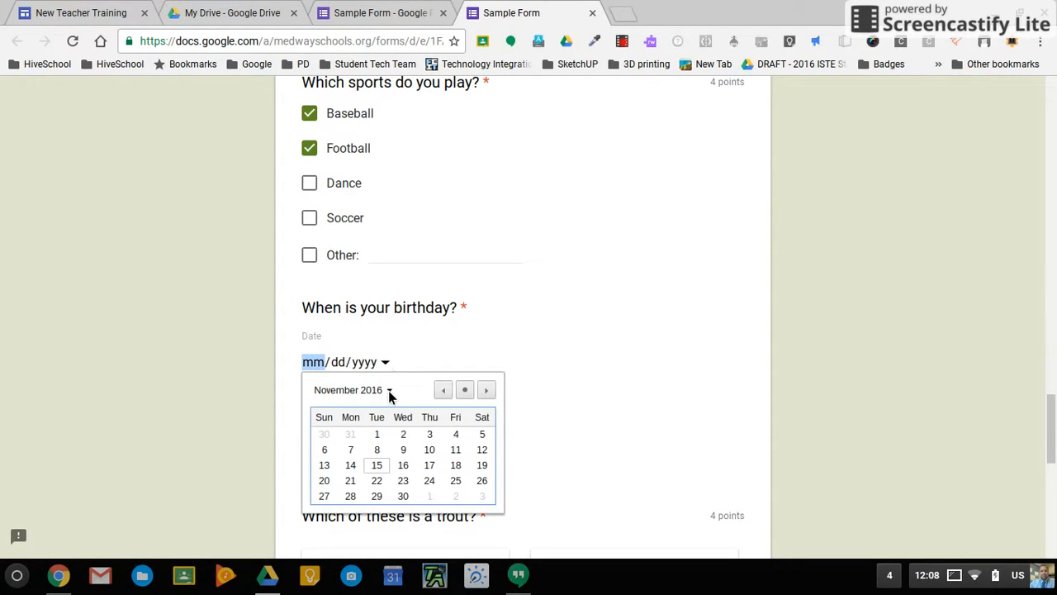
click(389, 392)
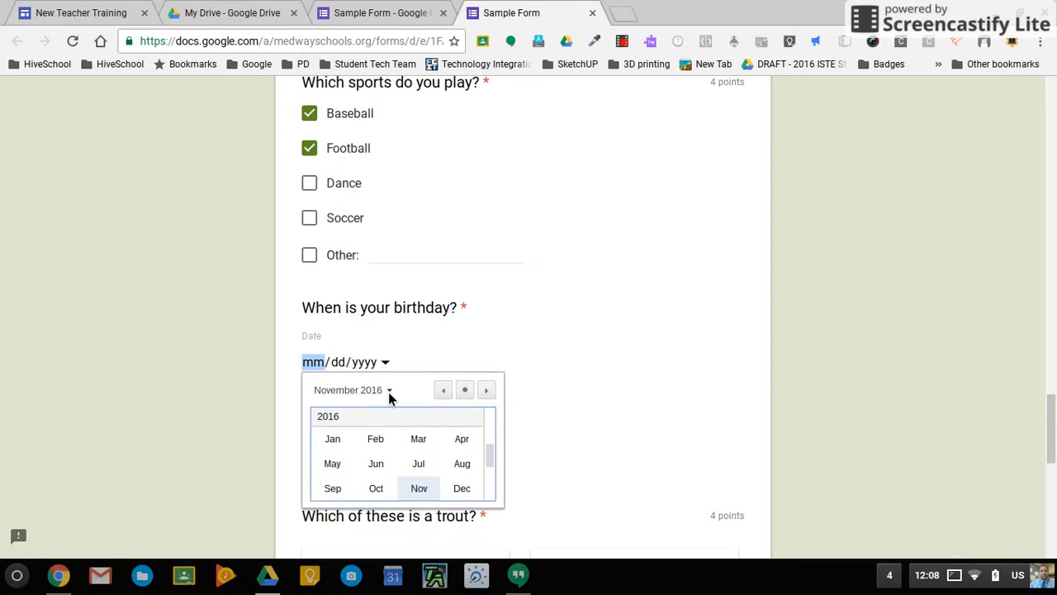
click(468, 443)
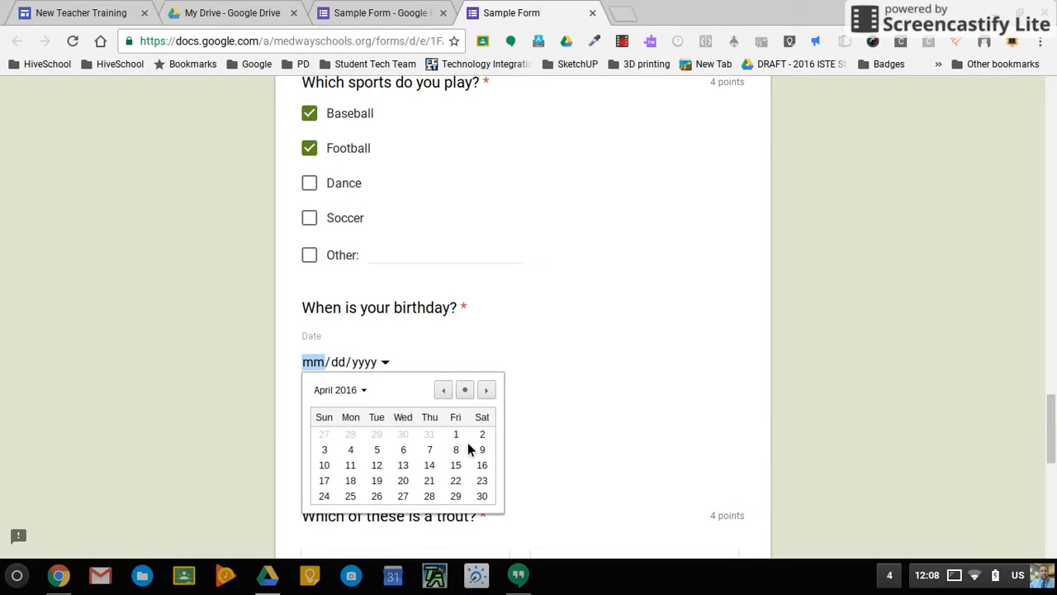
click(326, 479)
click(366, 365)
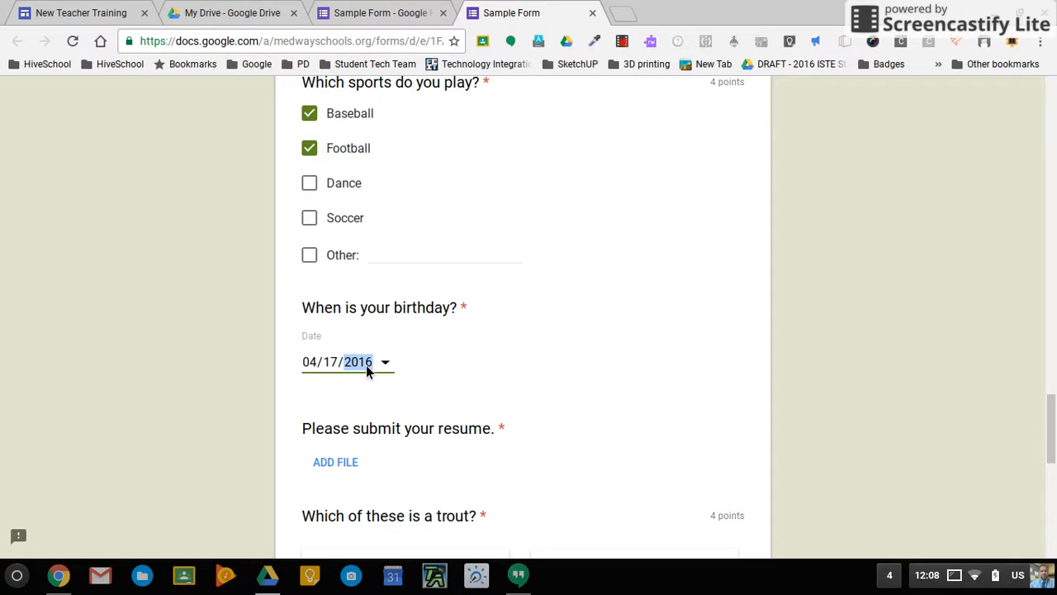
scroll(522, 427, down, 1)
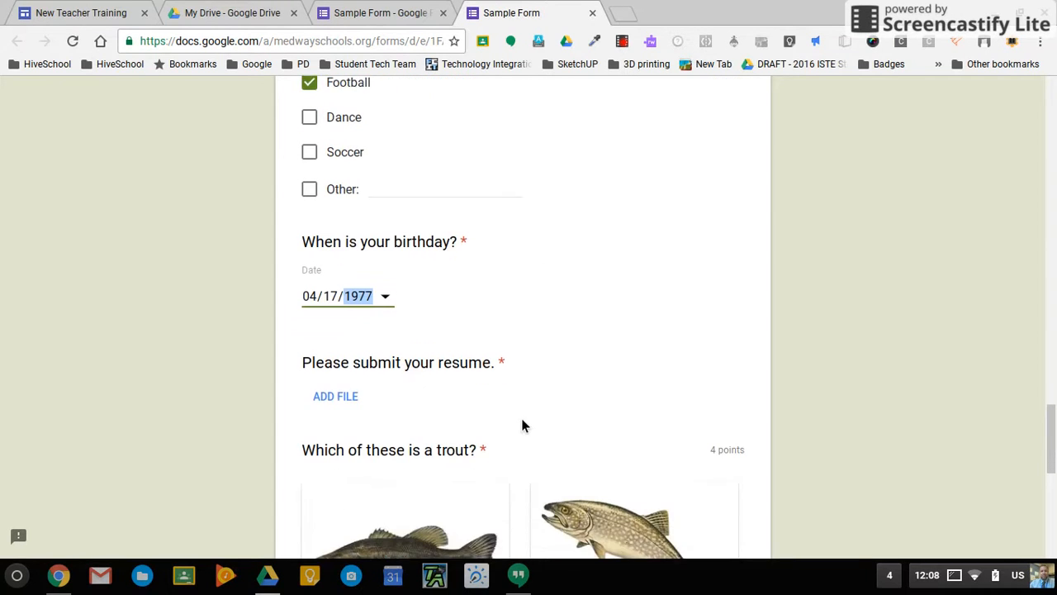
click(349, 384)
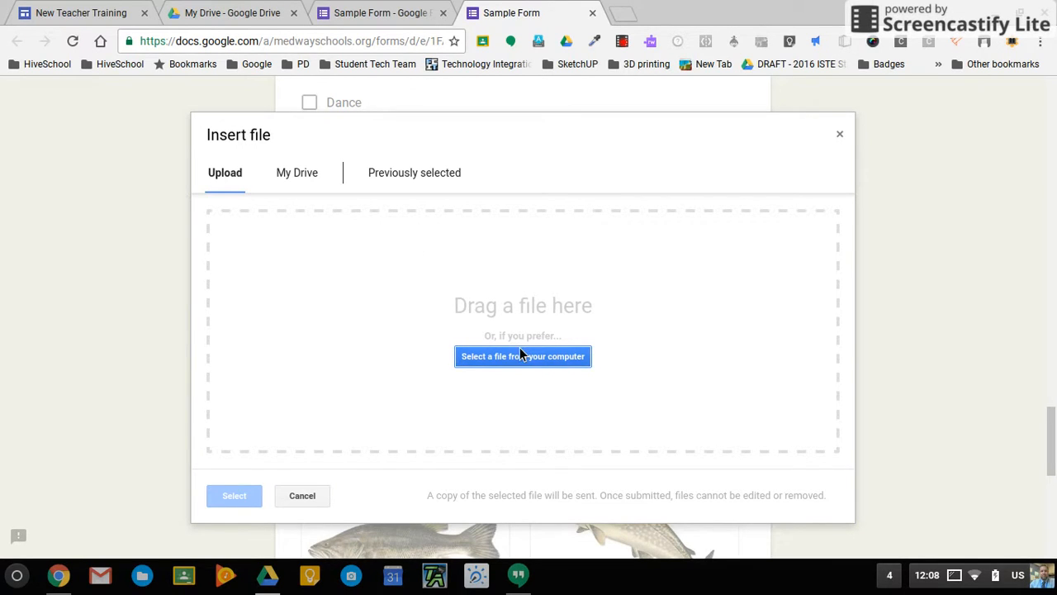
From the My Drive tab, attach argument+outline.pdf as the resume upload.
click(299, 173)
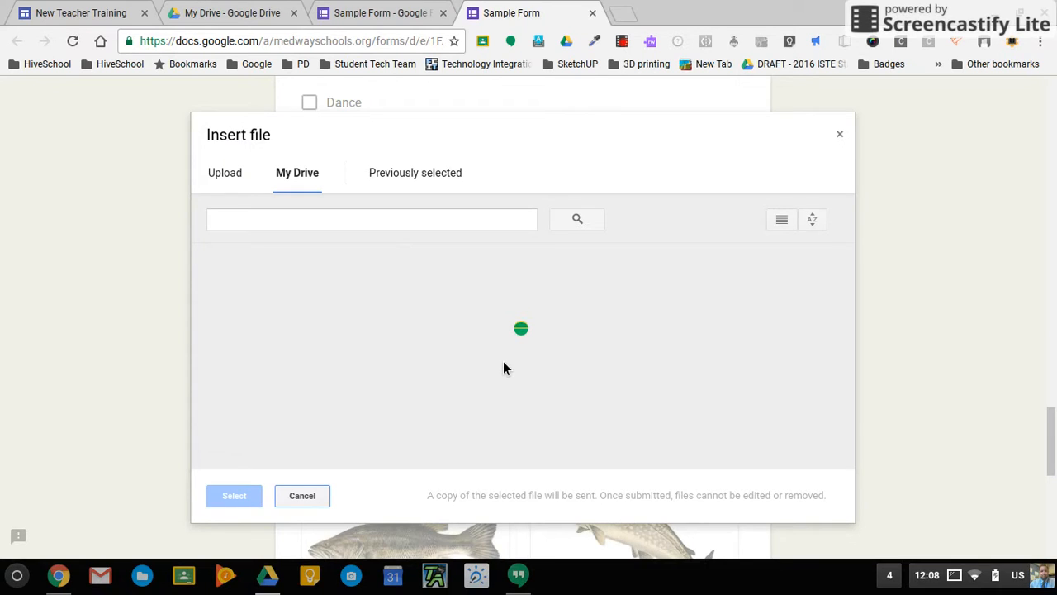
scroll(503, 360, down, 5)
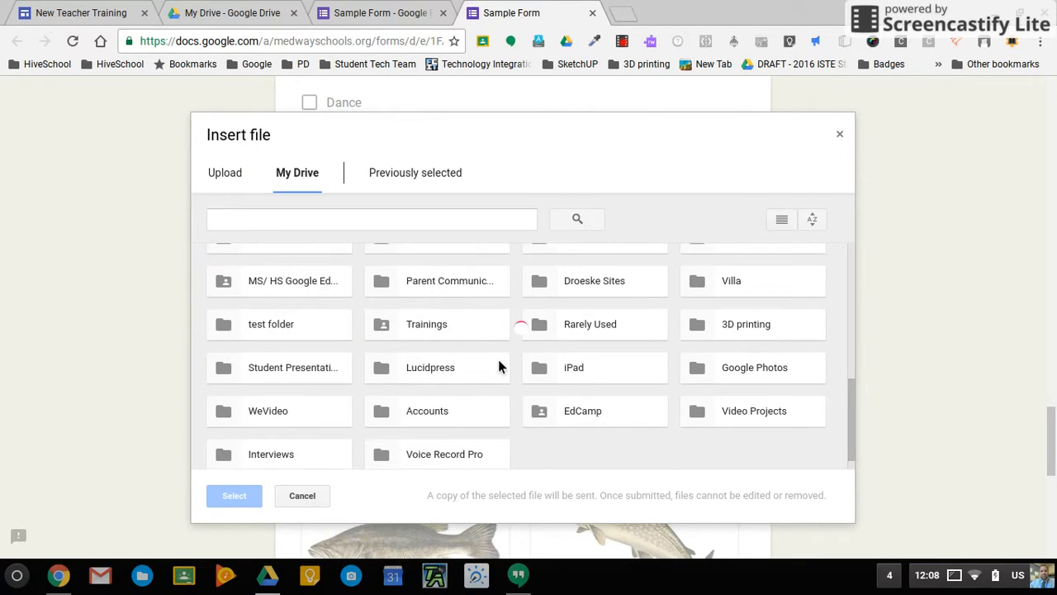
scroll(498, 363, down, 3)
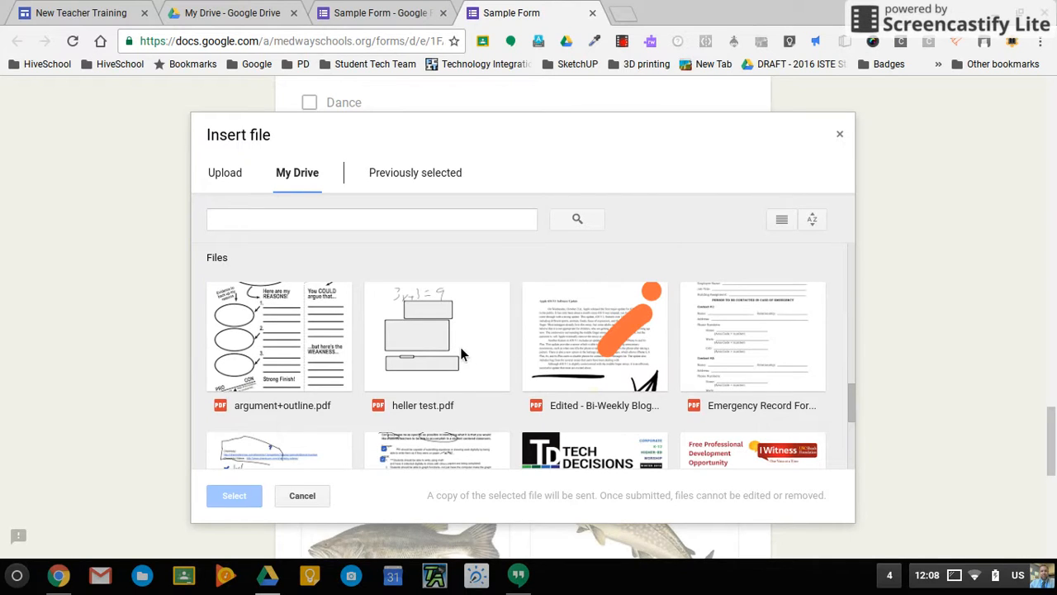
double_click(285, 331)
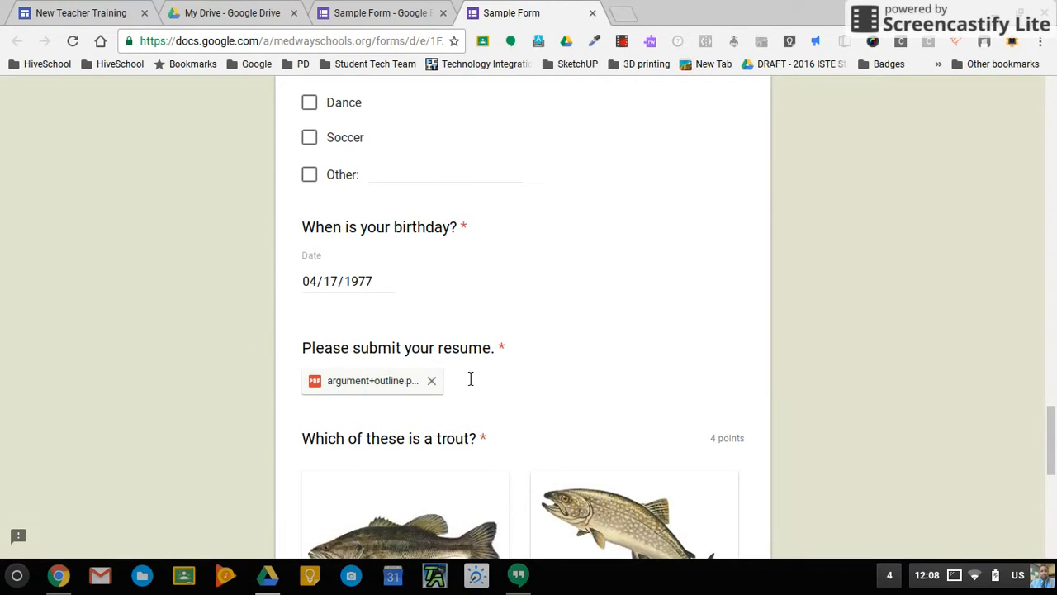
scroll(468, 437, down, 4)
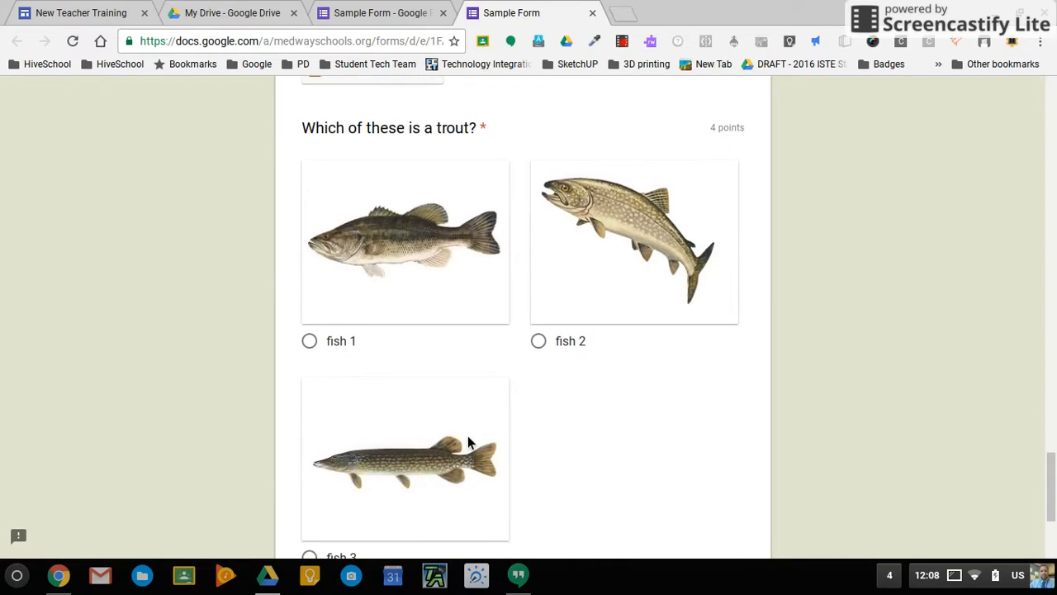
Answer fish 2 for the trout question and try submitting the quiz.
click(540, 348)
scroll(545, 354, down, 2)
scroll(544, 354, down, 1)
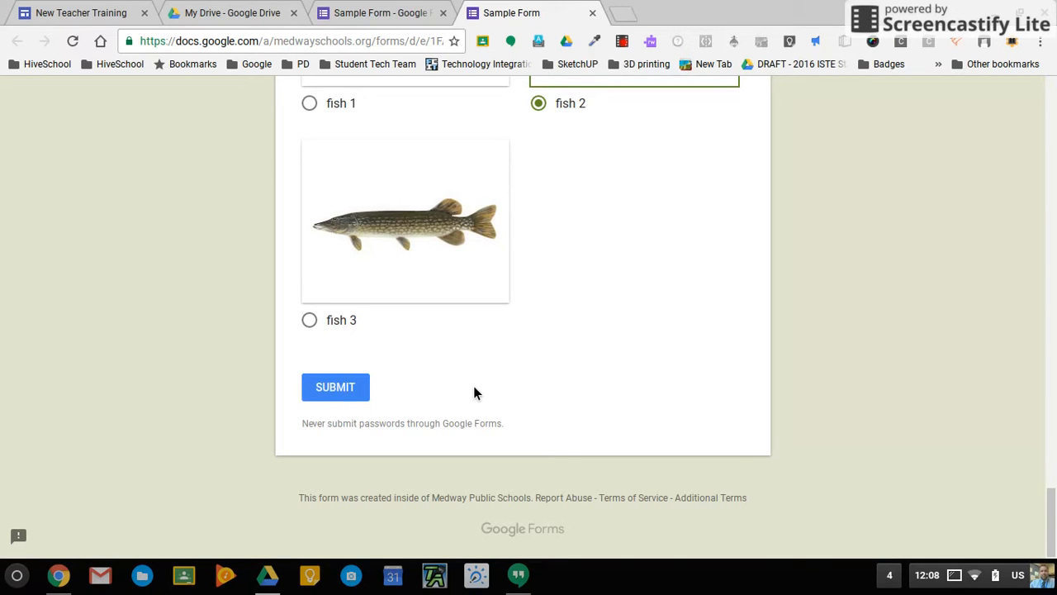
scroll(474, 386, up, 10)
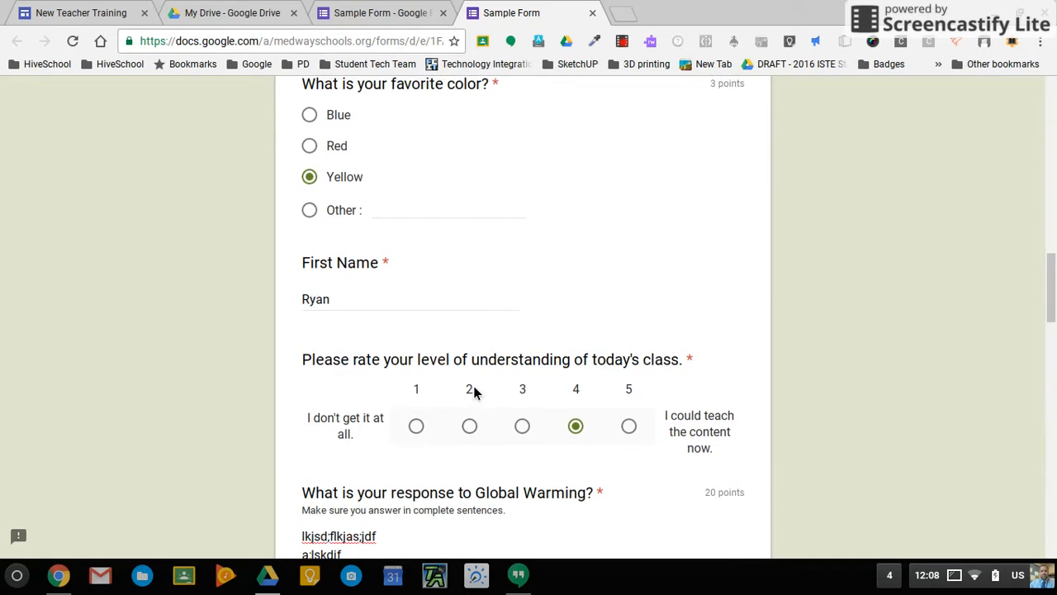
scroll(474, 385, up, 8)
scroll(473, 385, down, 8)
scroll(474, 386, down, 10)
click(360, 399)
Replace the invalid Last Name answer with 2 and submit the quiz again.
scroll(568, 240, up, 1)
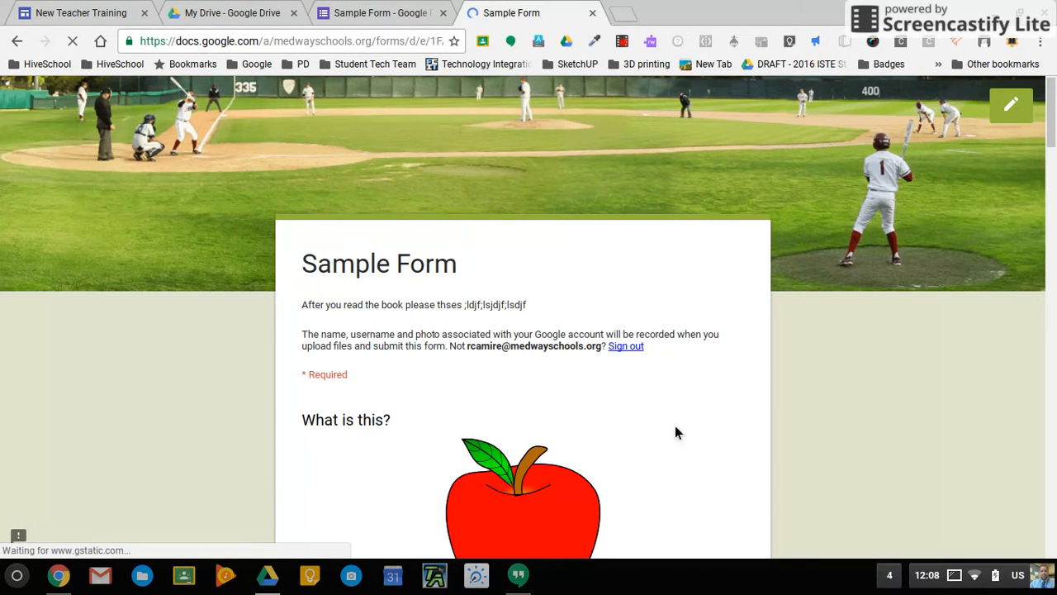
scroll(650, 440, down, 6)
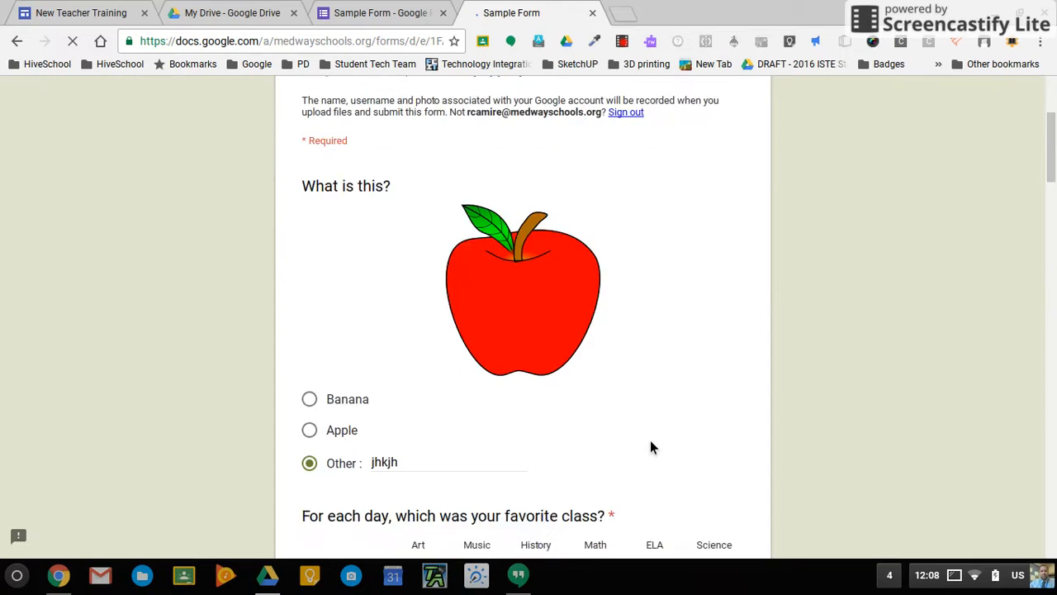
scroll(650, 446, down, 9)
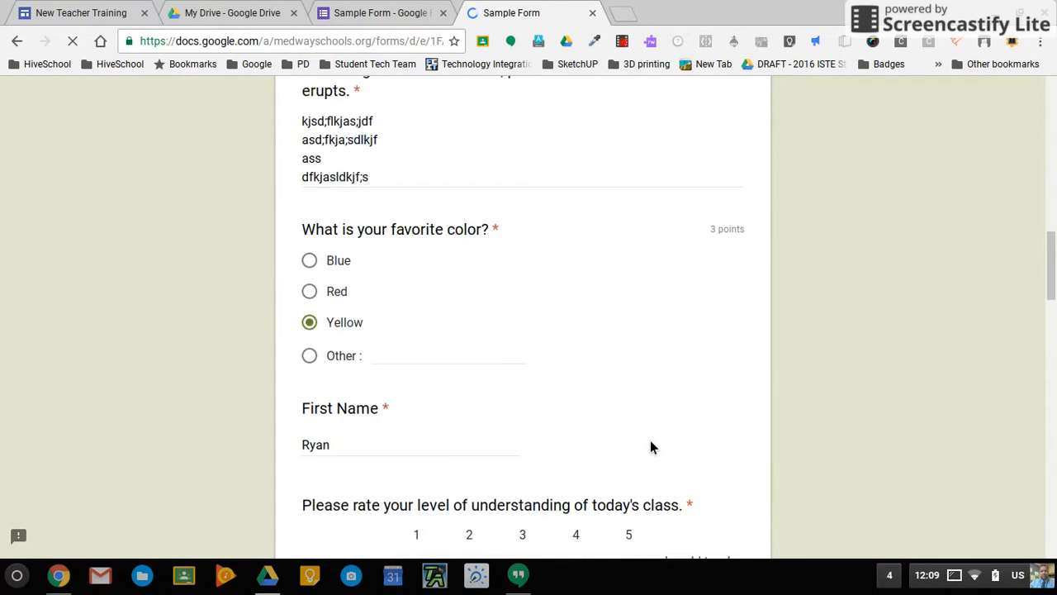
scroll(650, 447, down, 7)
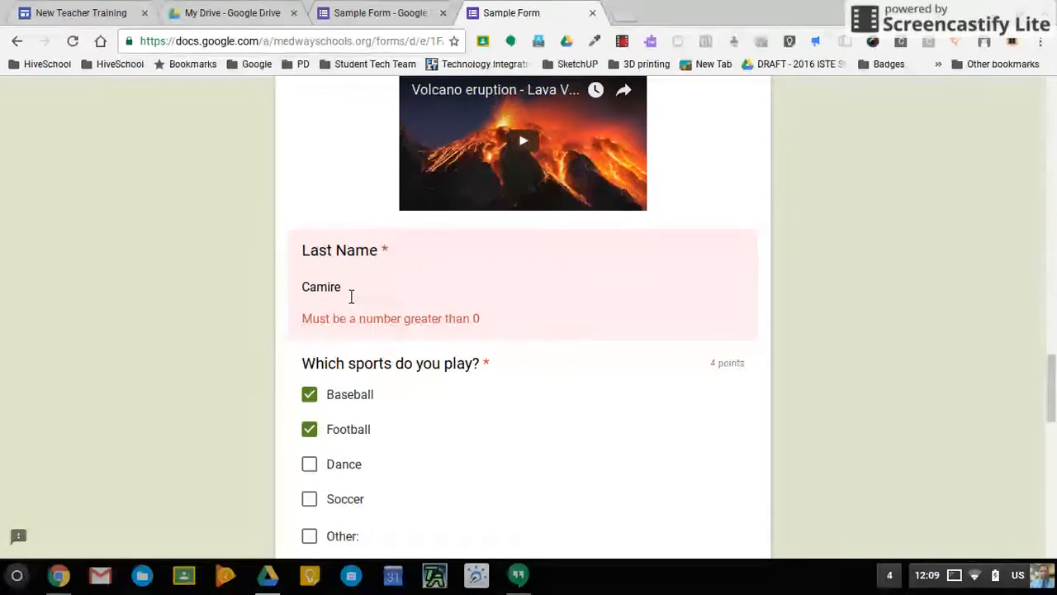
click(351, 298)
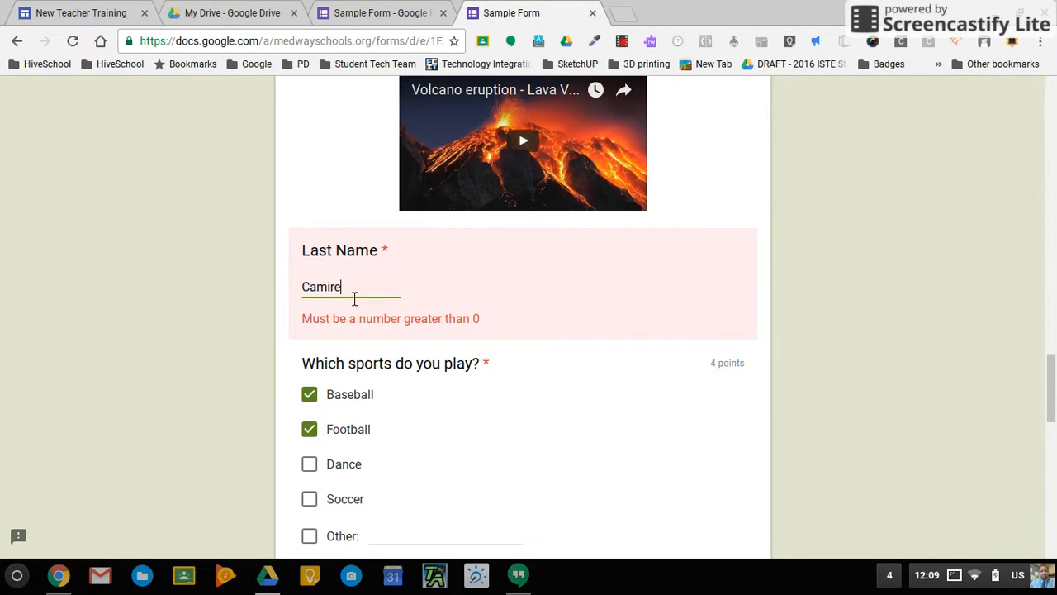
key(BackSpace)
key(BackSpace)
key(BackSpace)
key(BackSpace)
key(BackSpace)
key(BackSpace)
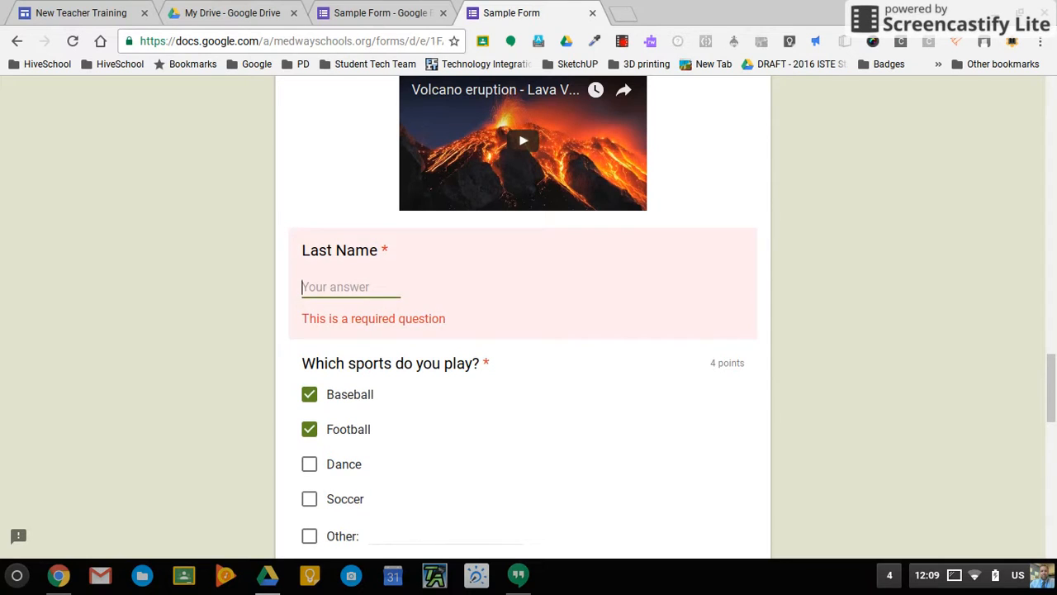
text(2)
scroll(529, 330, down, 7)
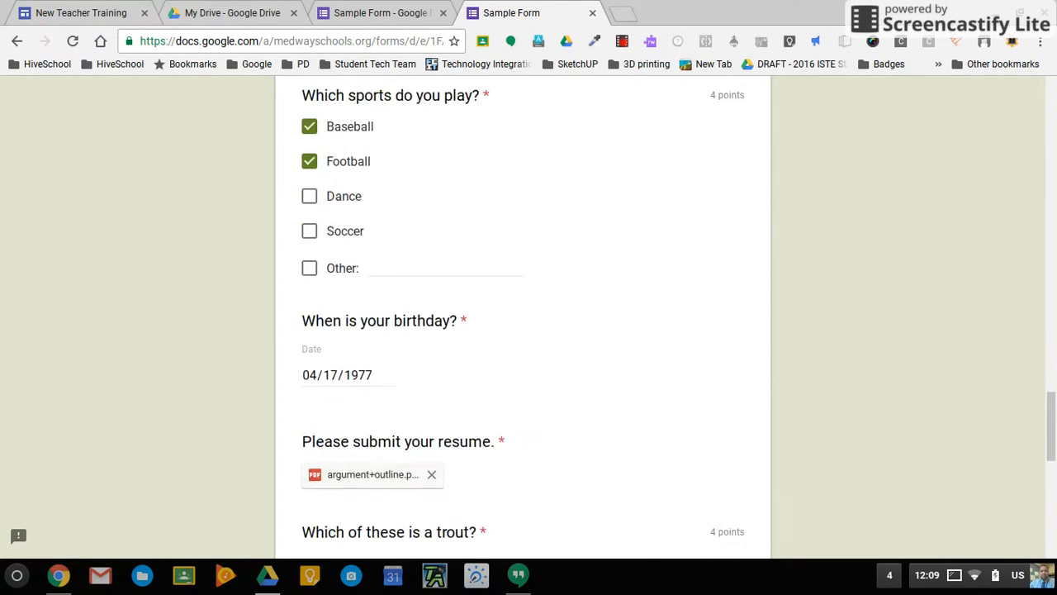
scroll(358, 406, down, 4)
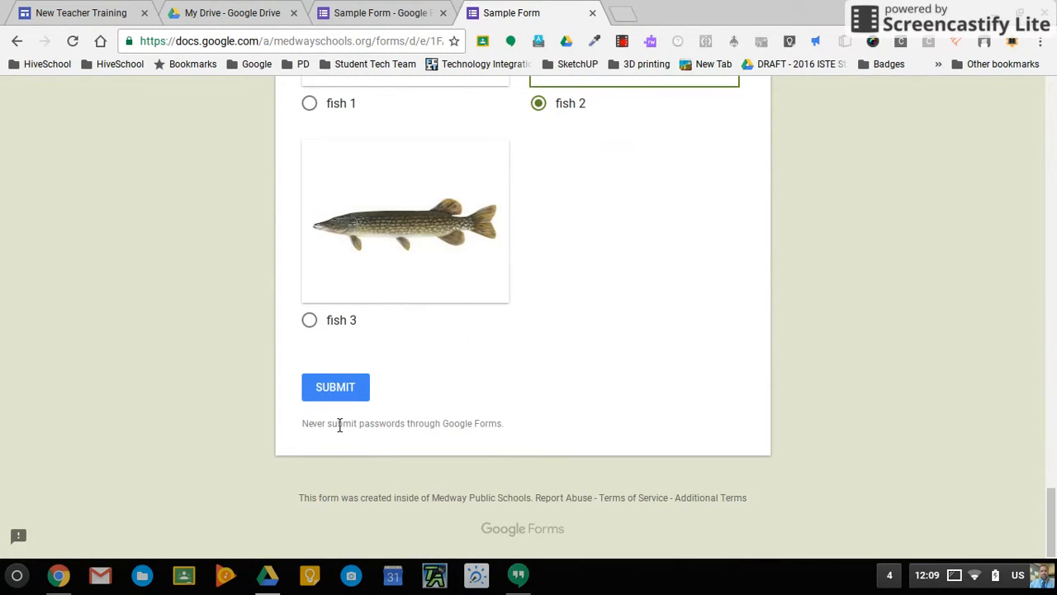
click(347, 395)
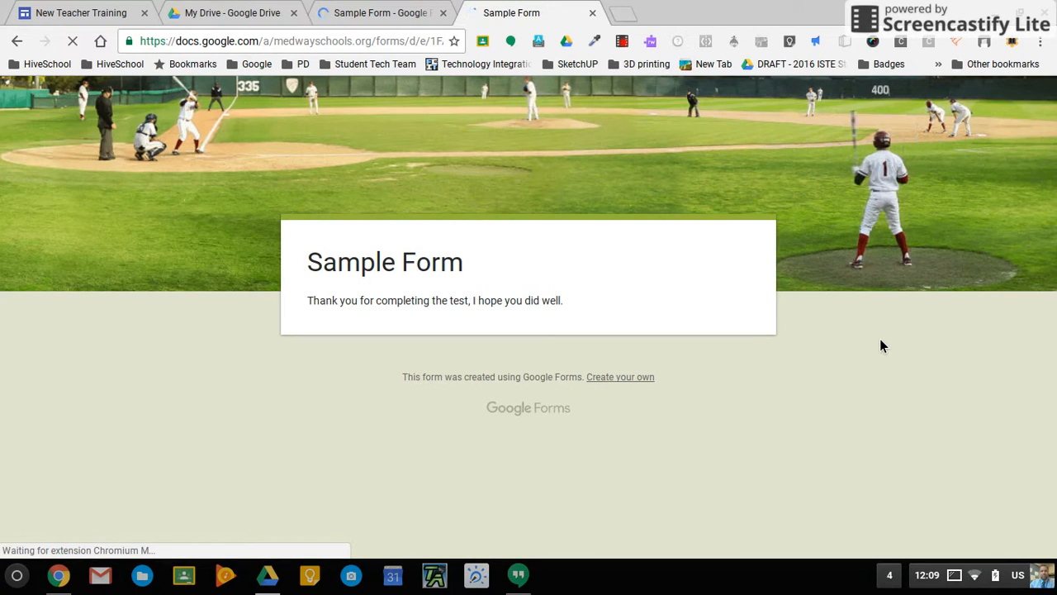
click(368, 10)
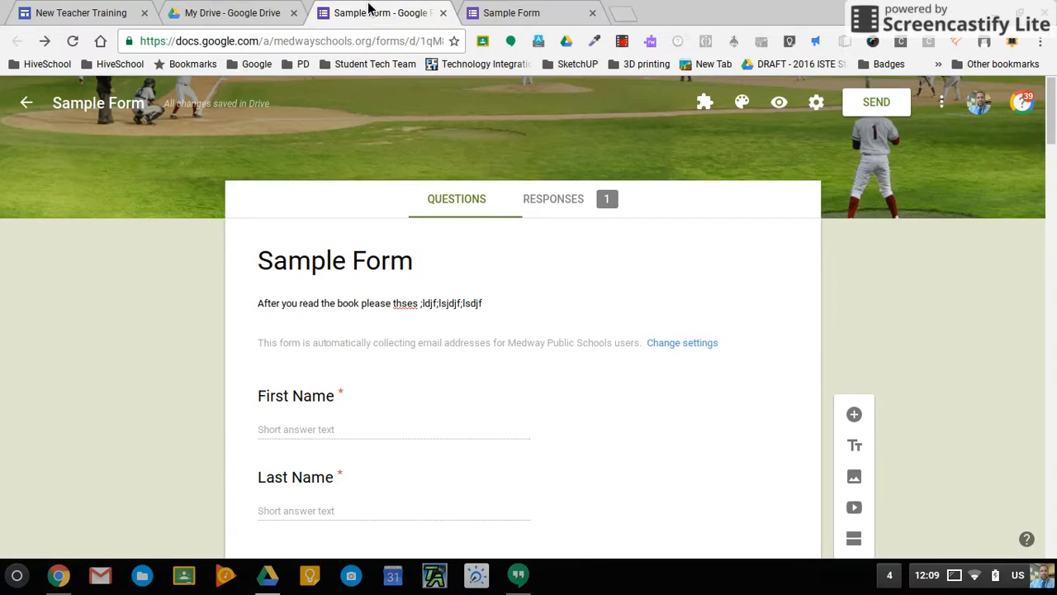
Return to the 'Sample Form - Google Forms' editor tab.
click(507, 11)
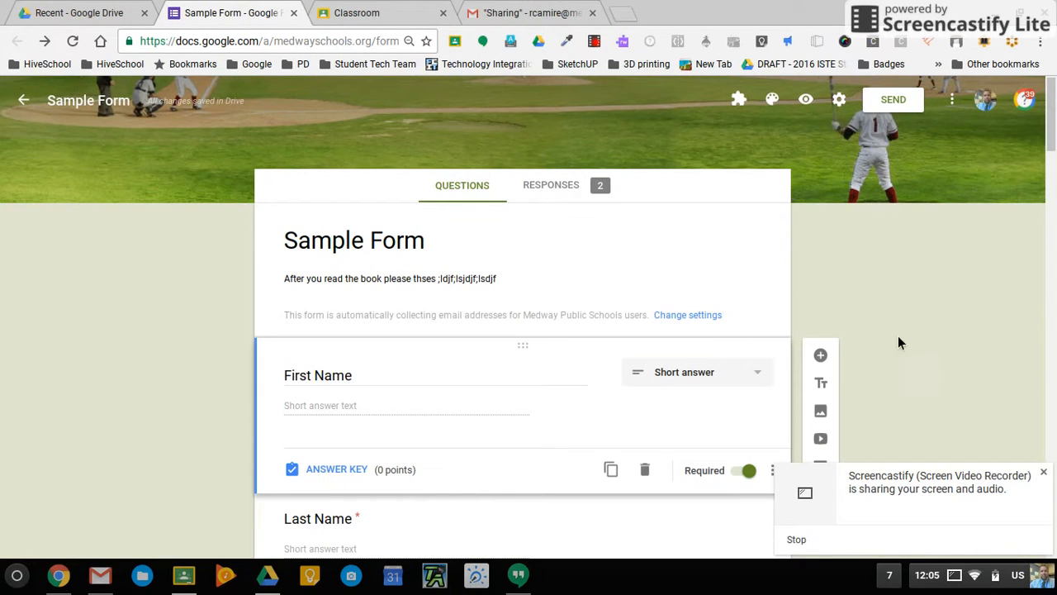
click(1047, 475)
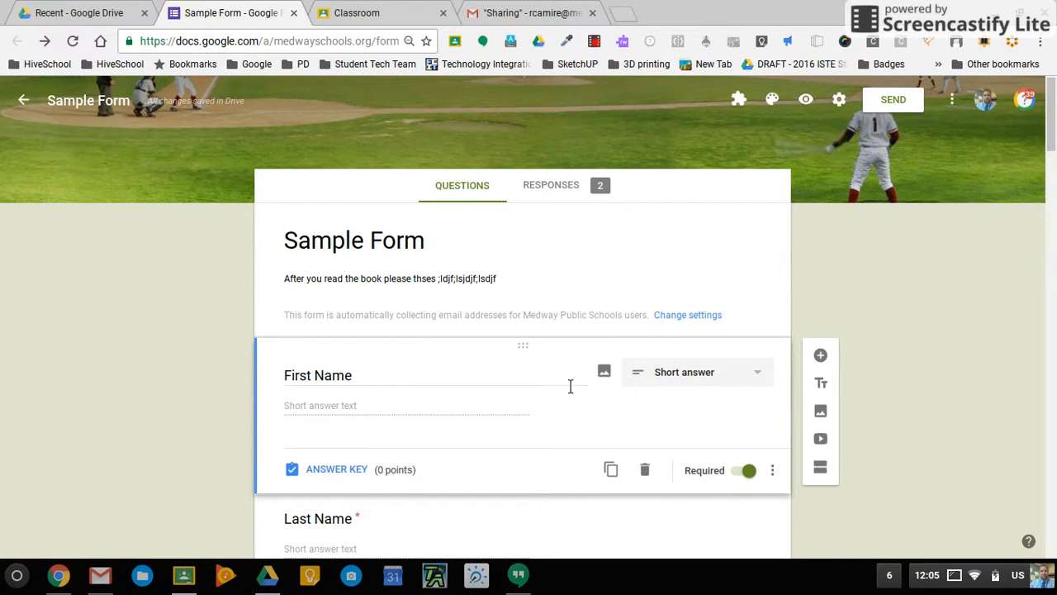
scroll(424, 432, down, 3)
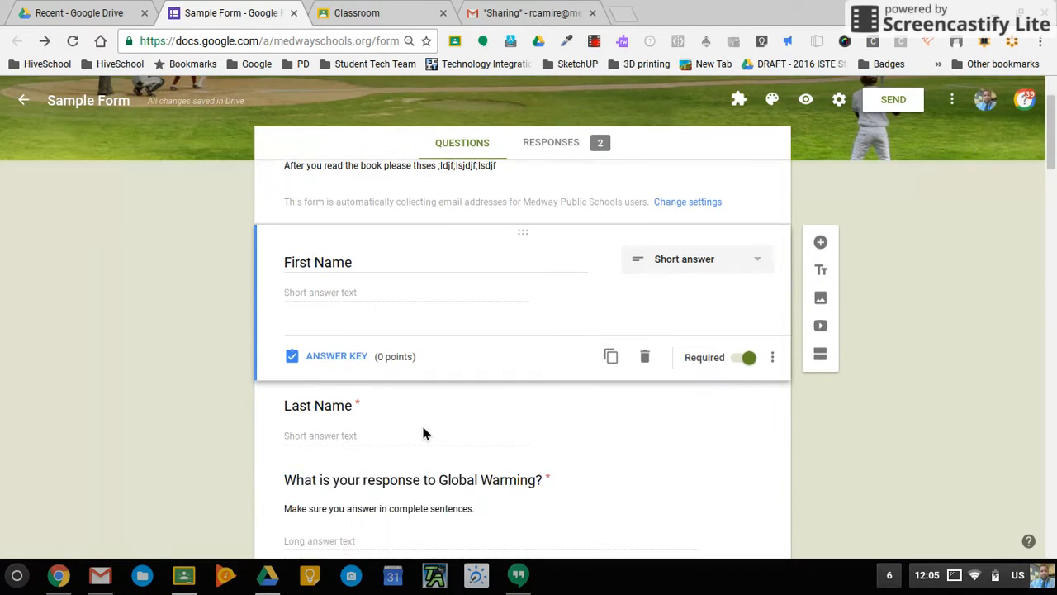
scroll(423, 433, up, 2)
scroll(422, 428, up, 1)
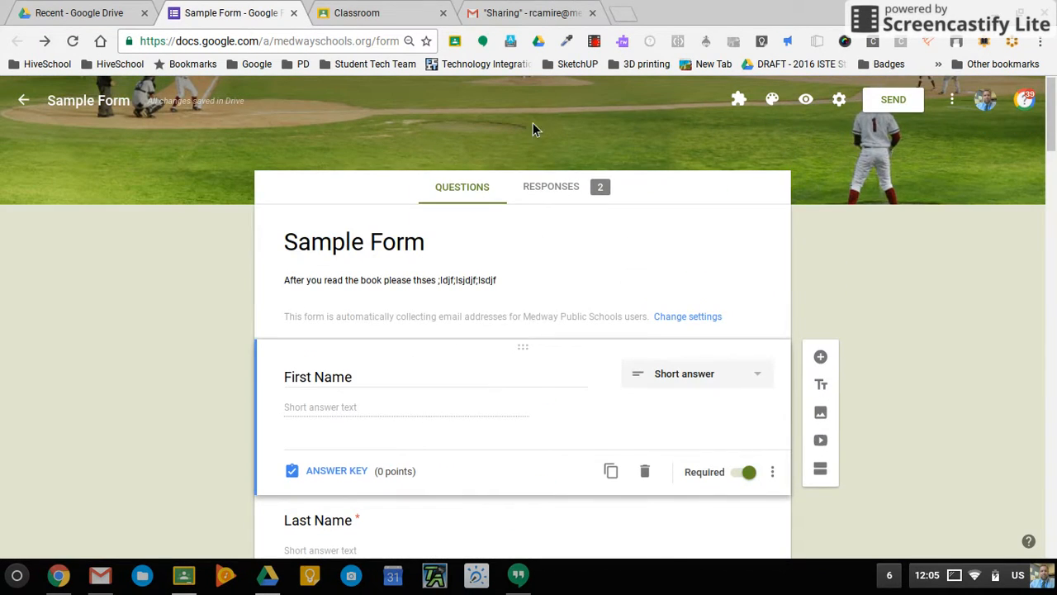
click(560, 196)
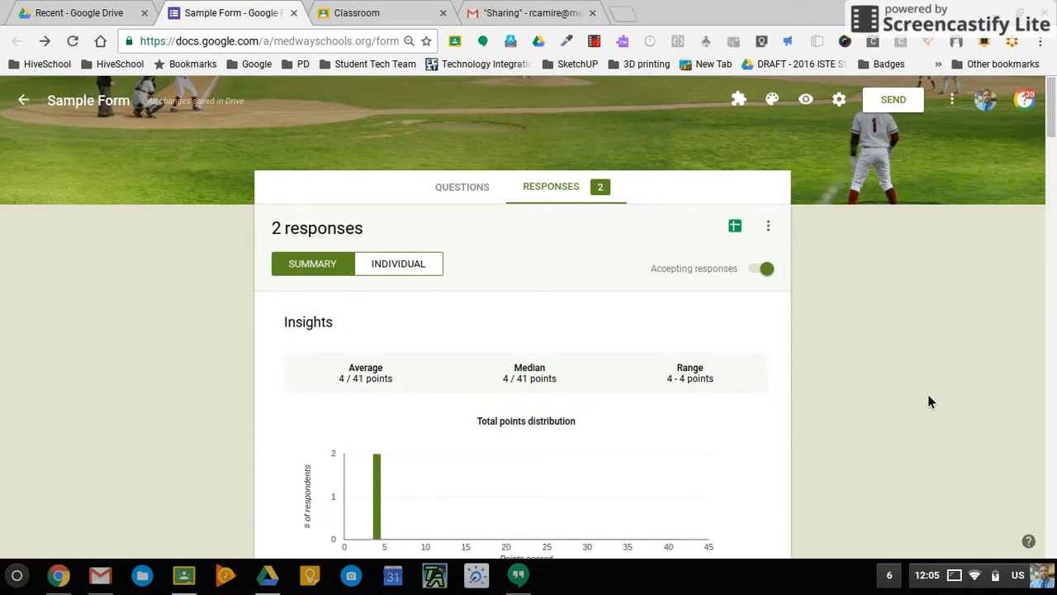
Scroll through the response Insights down to the Scores table showing both respondents at 4 / 41.
scroll(929, 401, down, 1)
scroll(929, 401, down, 3)
scroll(929, 401, up, 1)
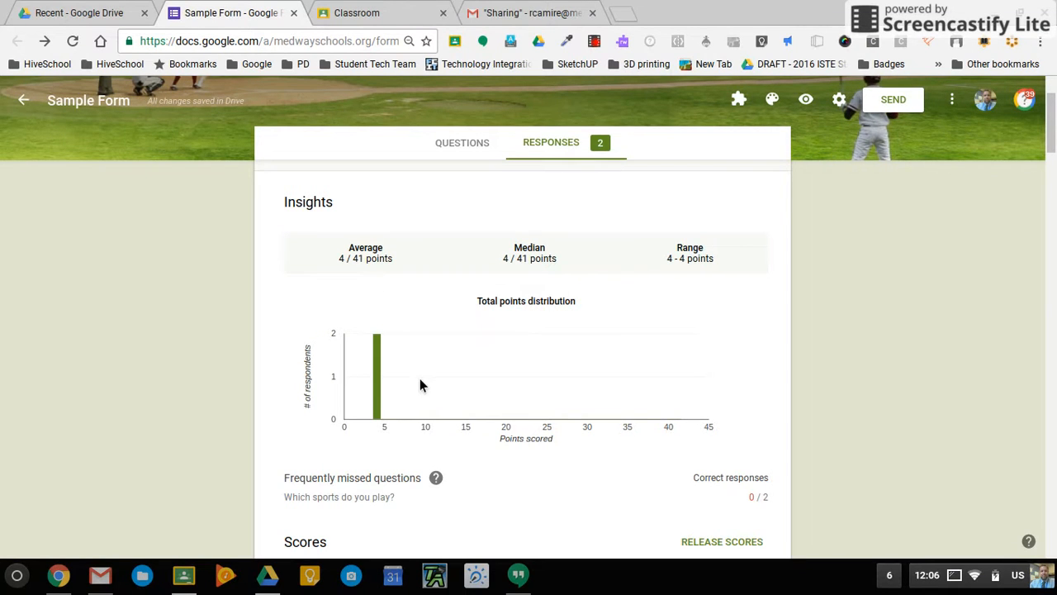
scroll(379, 386, down, 3)
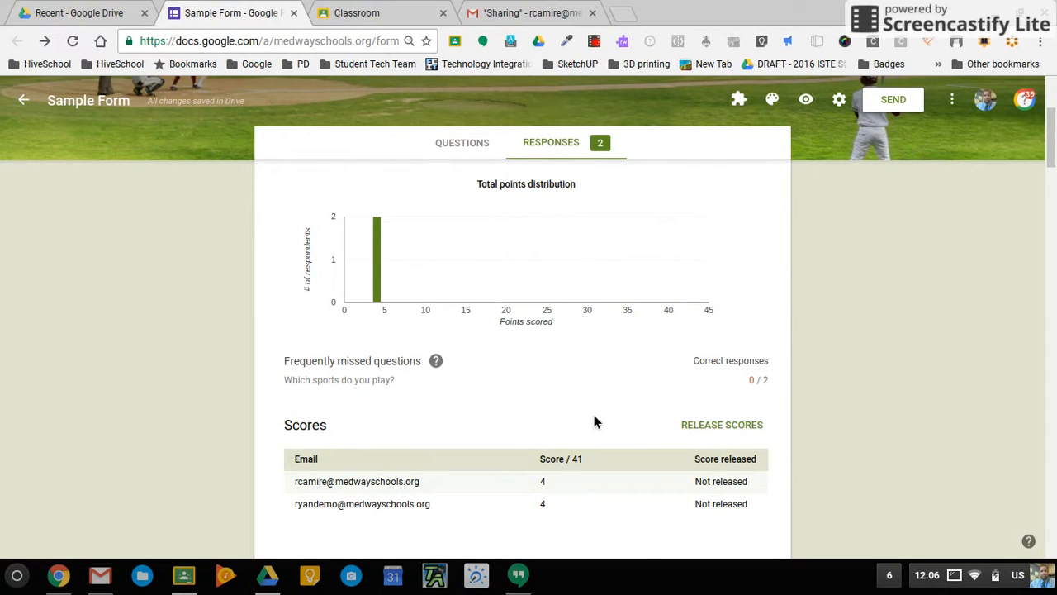
scroll(594, 417, down, 2)
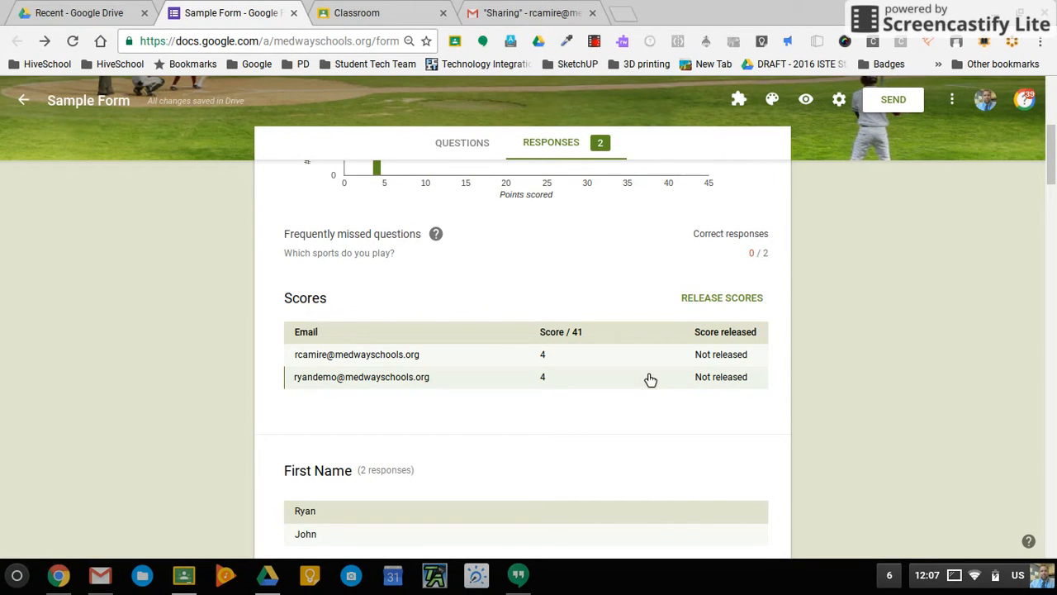
scroll(649, 379, down, 1)
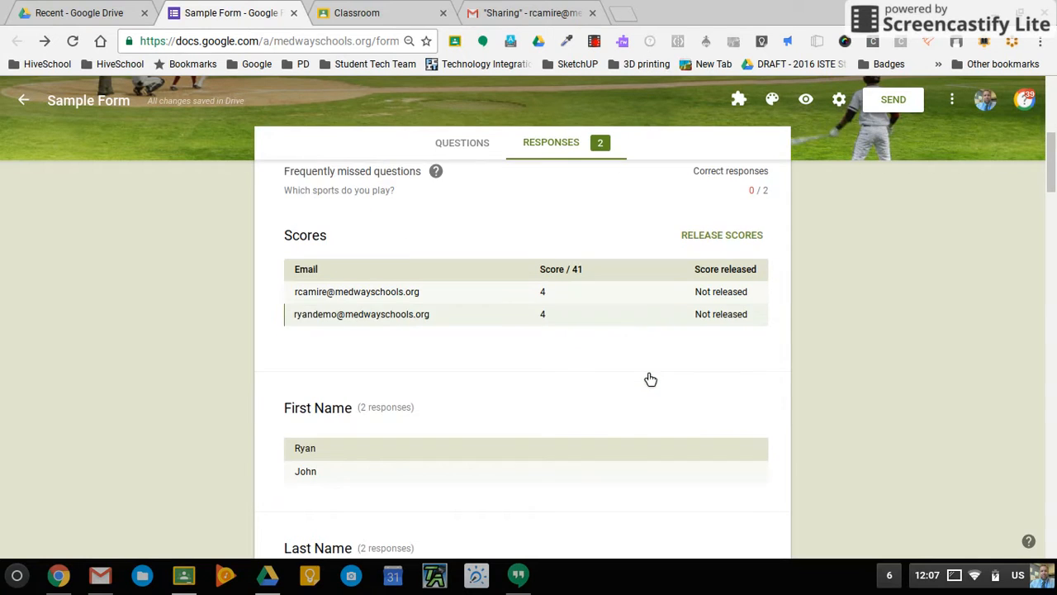
scroll(646, 379, down, 3)
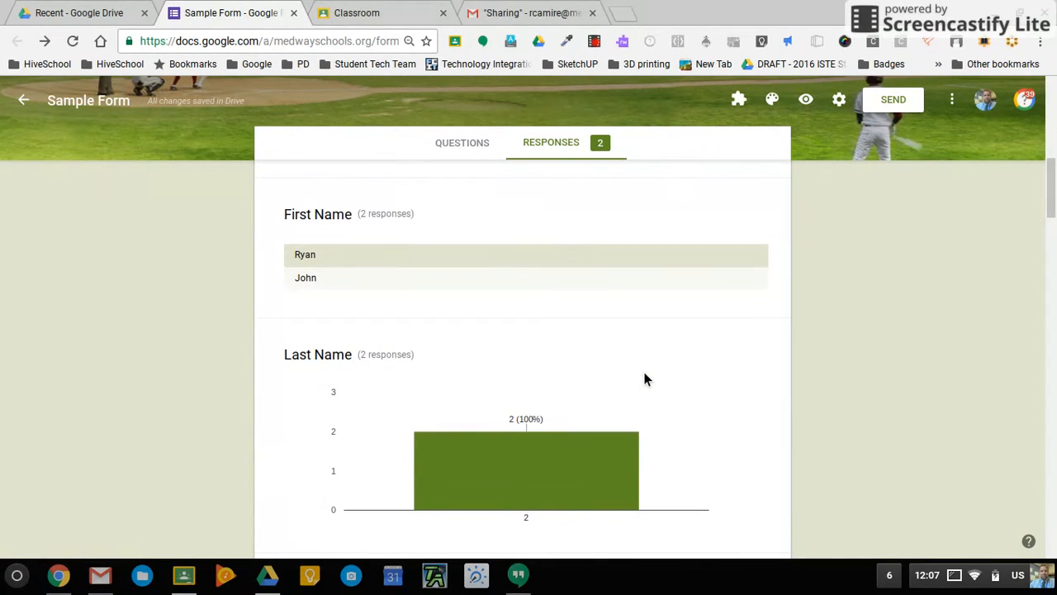
scroll(647, 379, down, 1)
scroll(647, 379, down, 5)
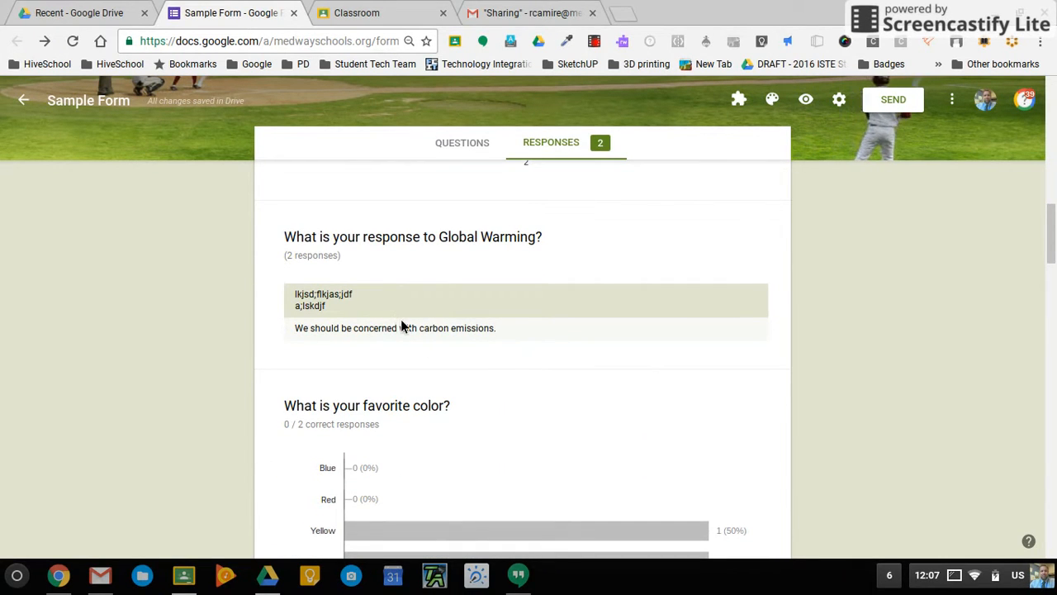
scroll(401, 324, down, 3)
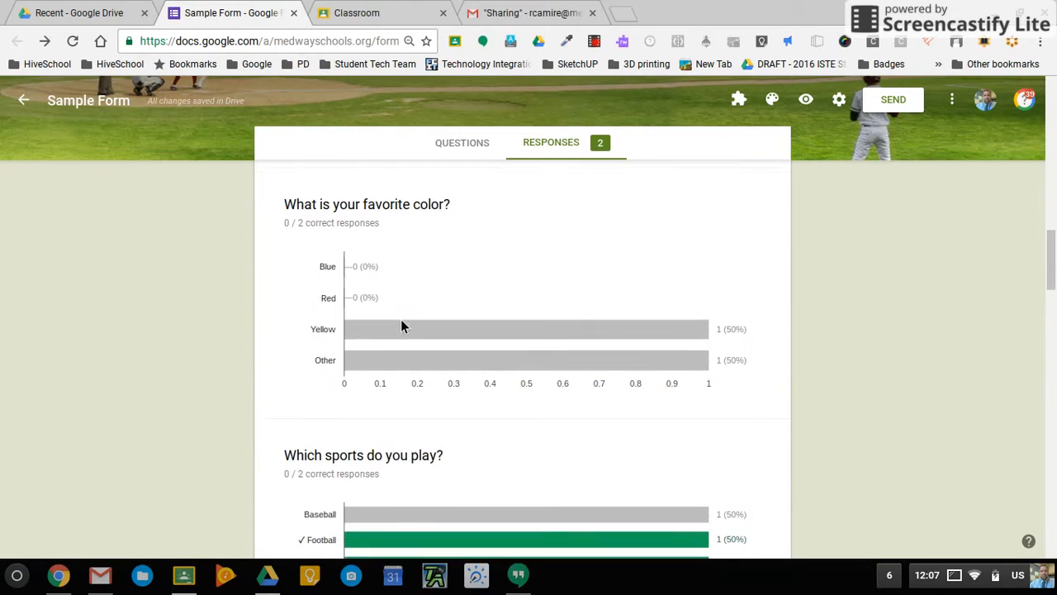
mouse_move(380, 356)
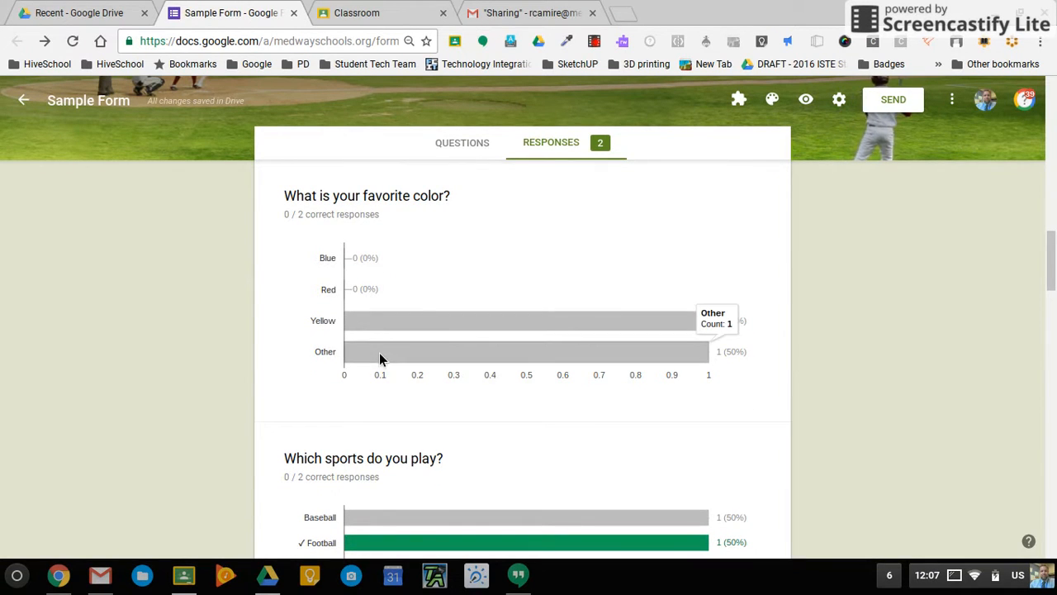
scroll(429, 417, down, 2)
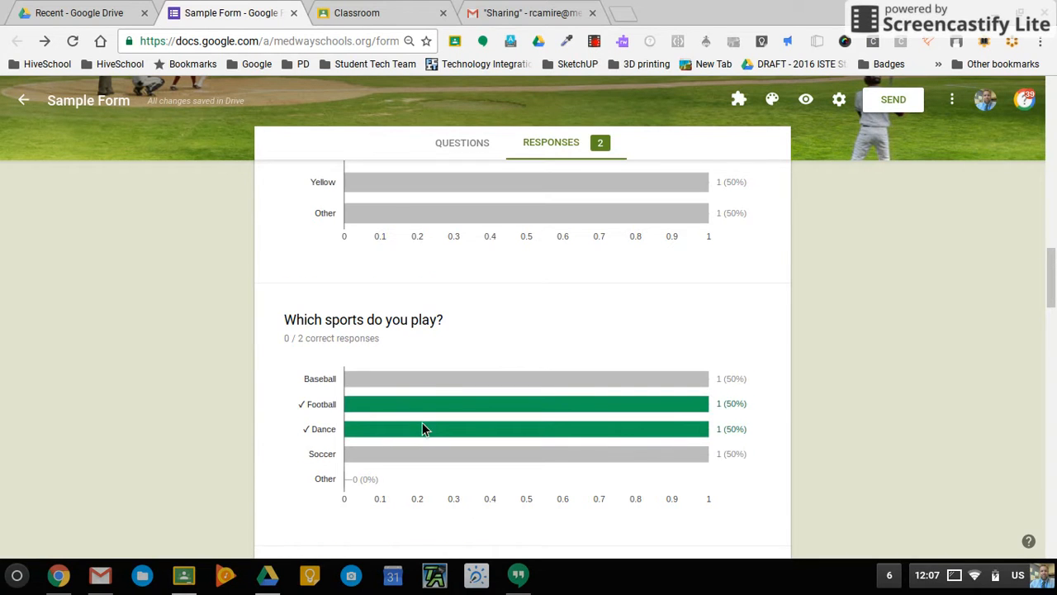
scroll(422, 429, down, 4)
mouse_move(425, 427)
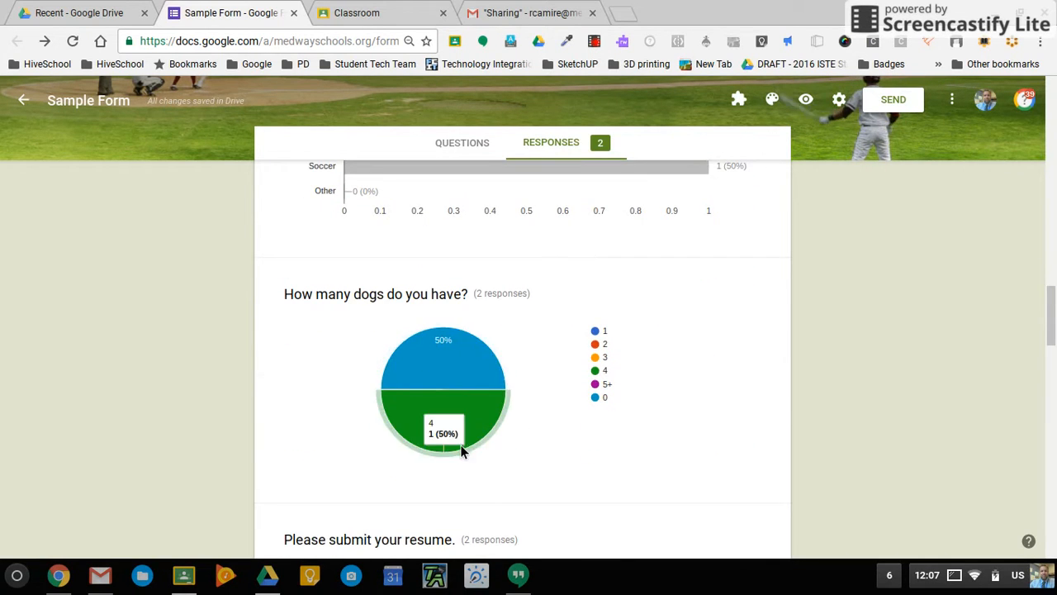
scroll(478, 392, down, 3)
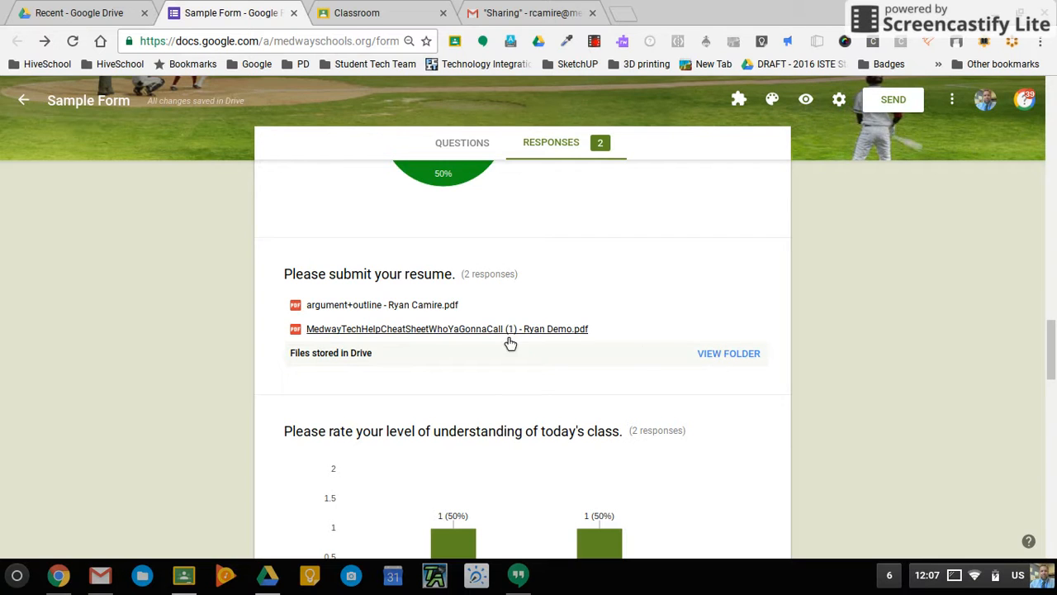
click(730, 361)
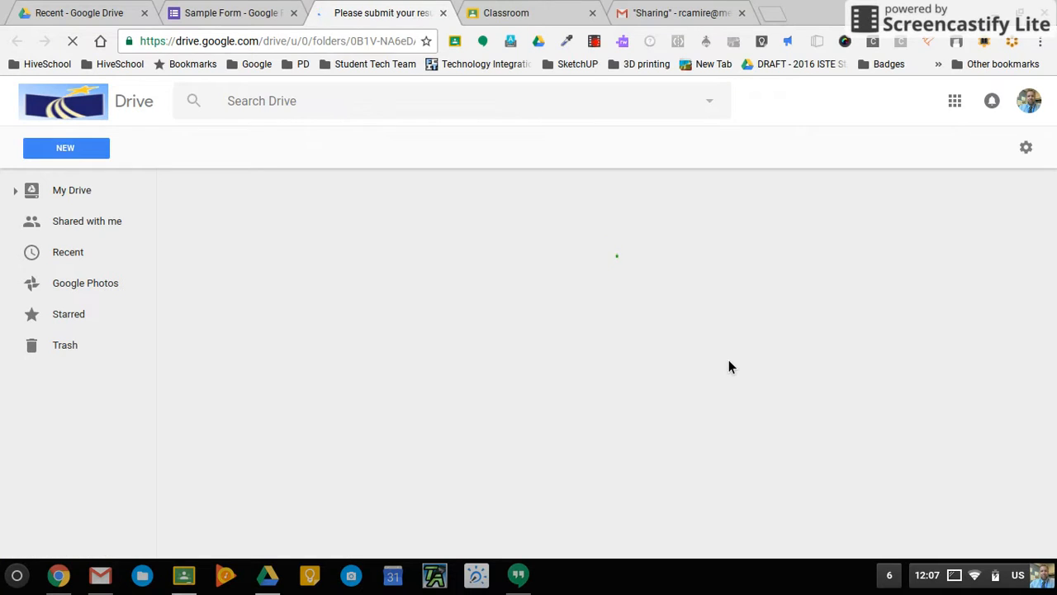
Switch between the resume upload Drive folder tab and the form's responses tab.
click(213, 11)
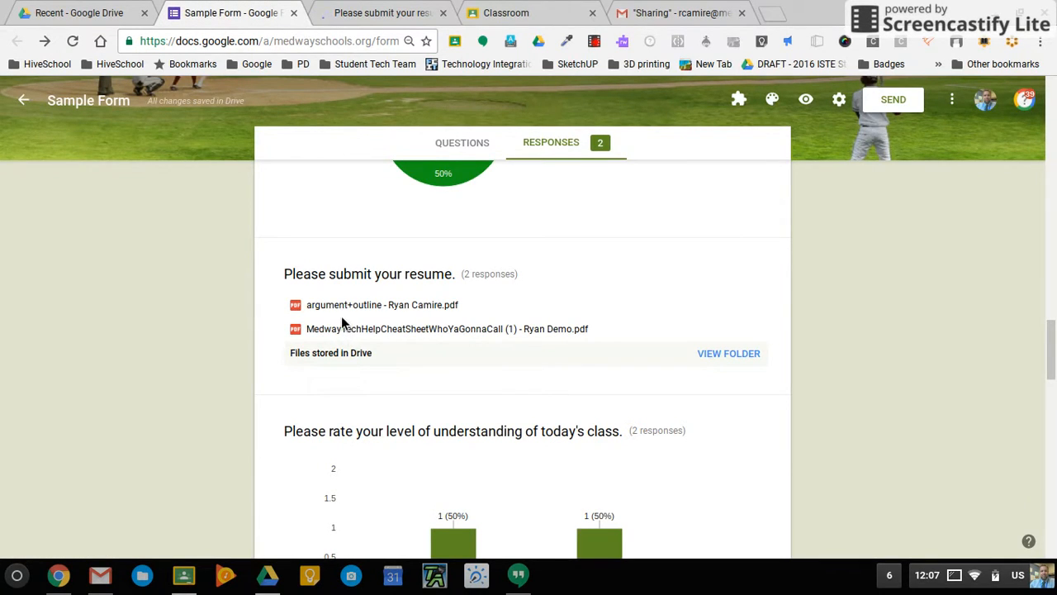
click(366, 10)
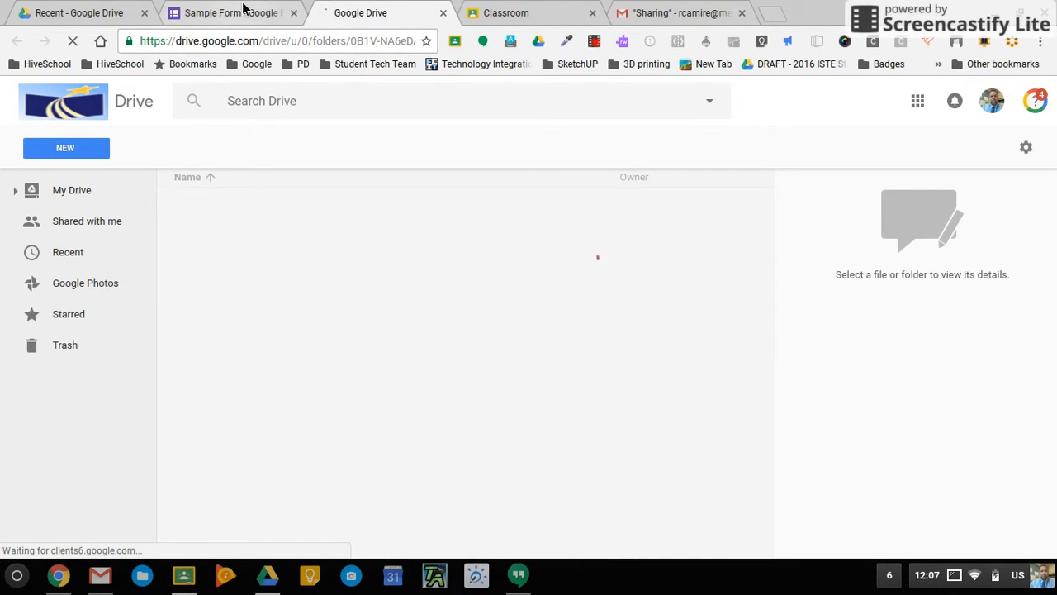
click(245, 10)
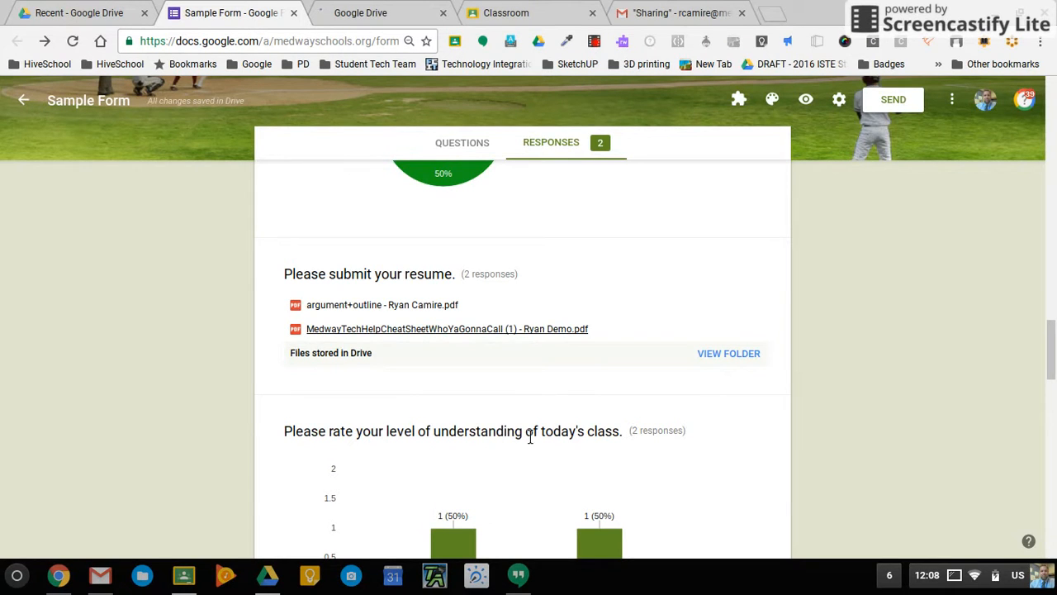
scroll(530, 438, down, 3)
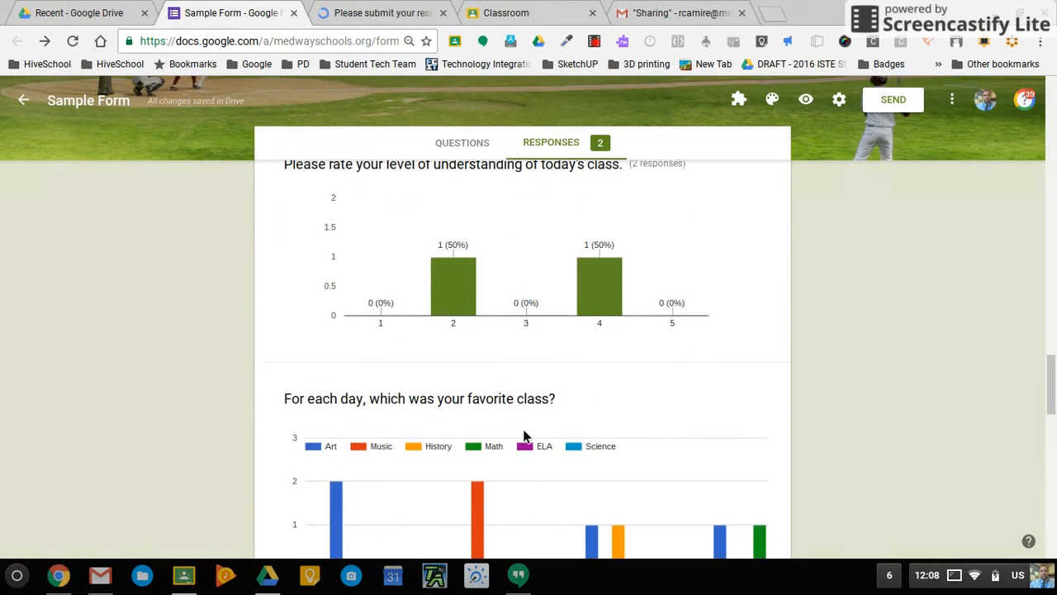
scroll(523, 433, down, 1)
scroll(686, 408, down, 1)
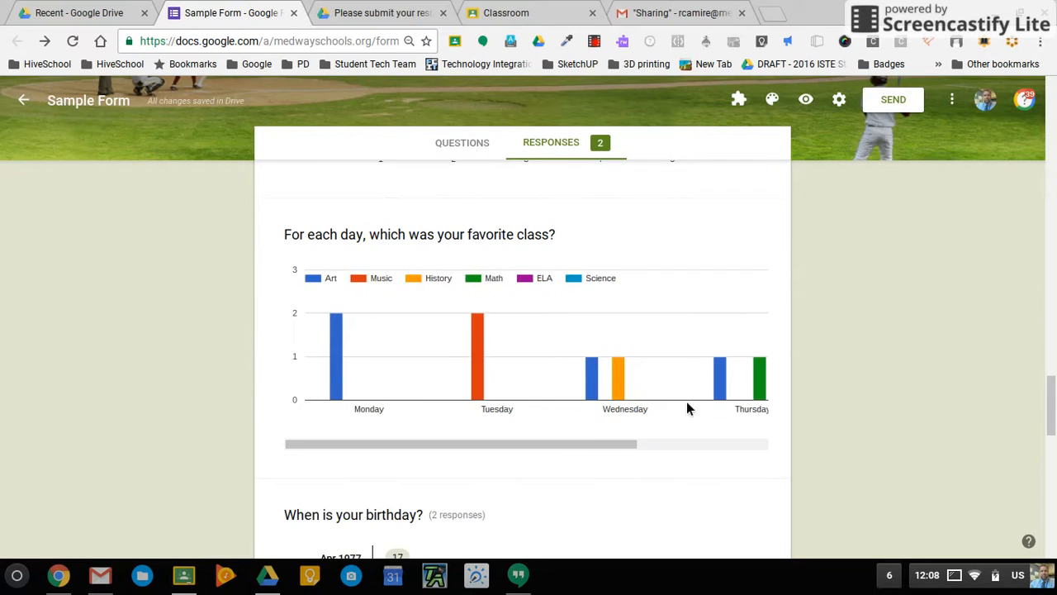
scroll(467, 383, down, 2)
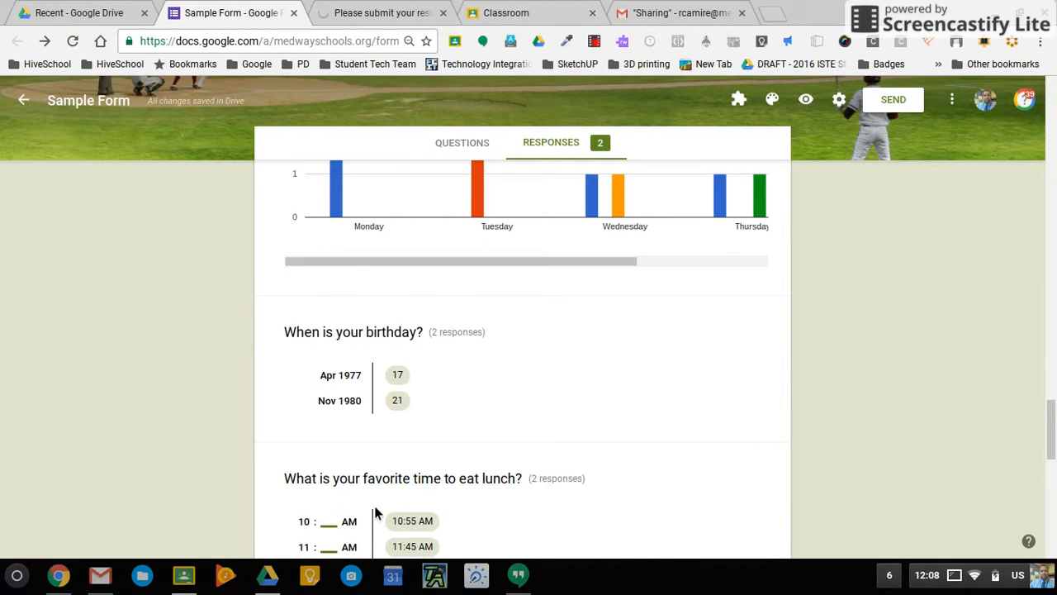
scroll(510, 504, down, 3)
scroll(509, 497, down, 1)
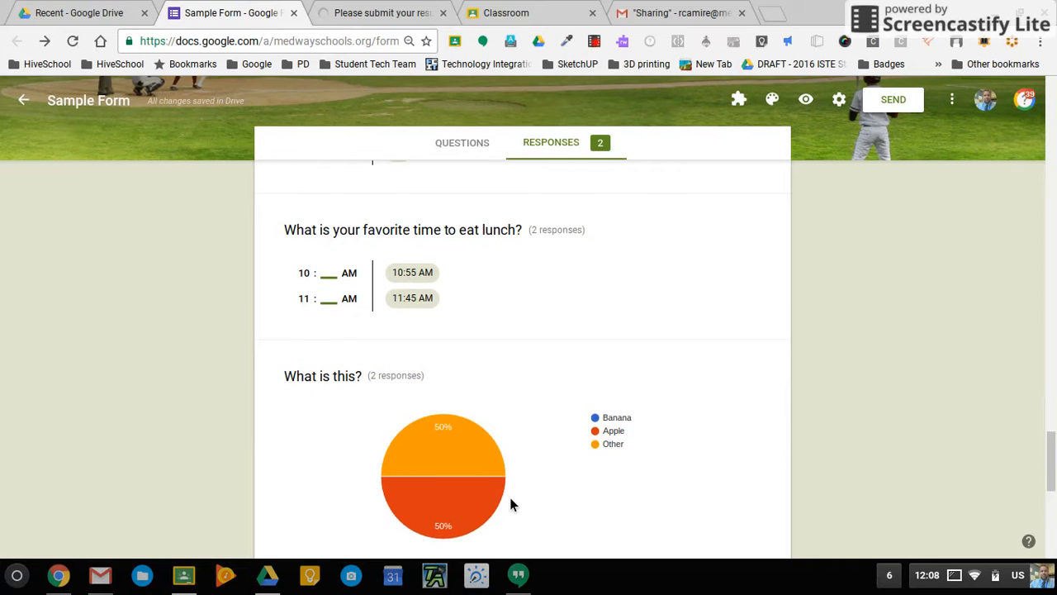
scroll(510, 501, down, 4)
scroll(453, 296, up, 2)
scroll(455, 295, down, 2)
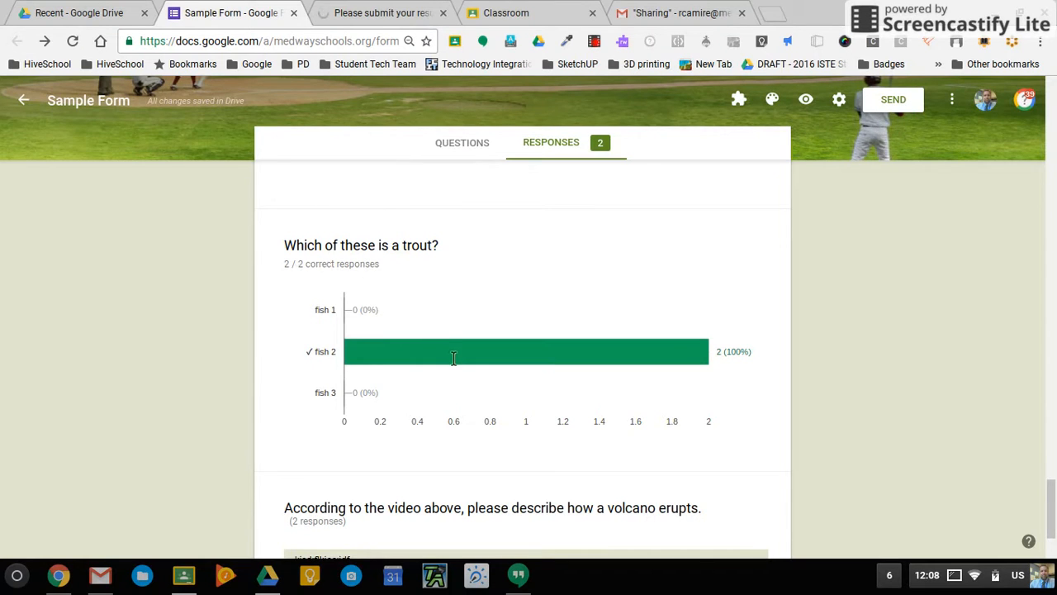
scroll(447, 353, down, 2)
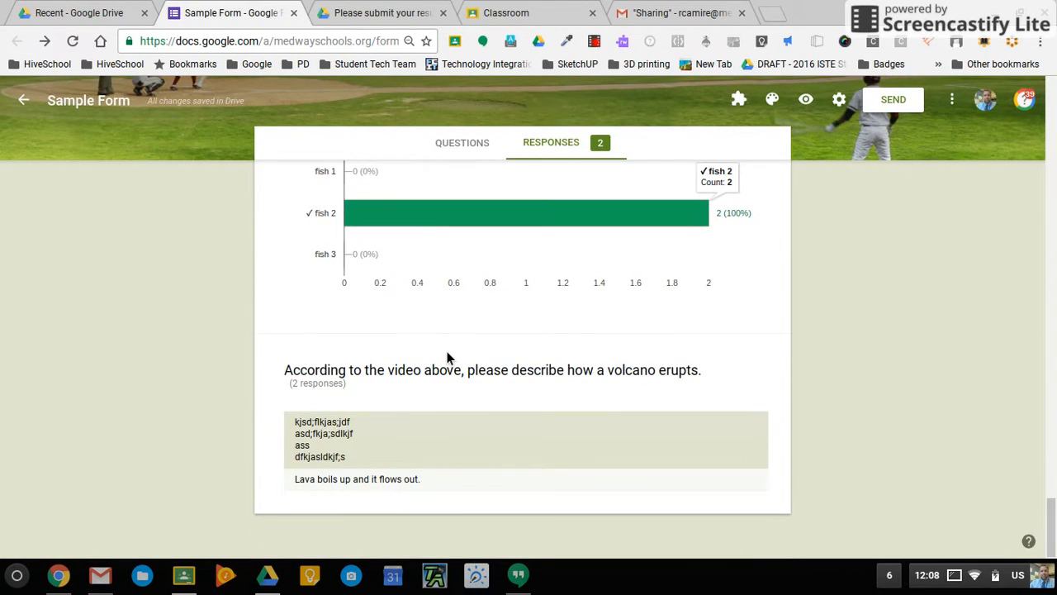
scroll(446, 355, up, 5)
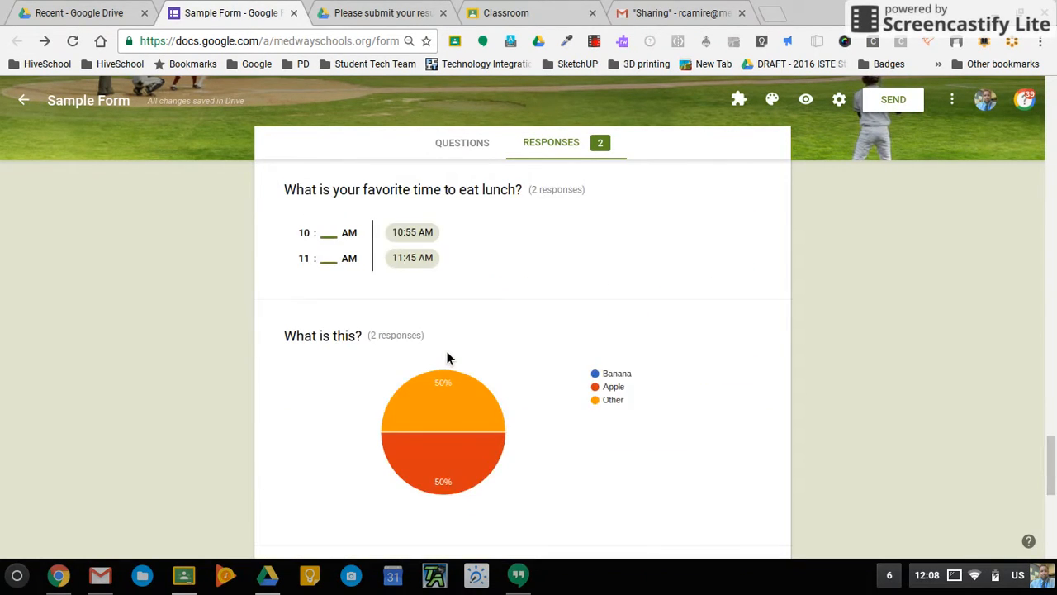
scroll(447, 351, up, 10)
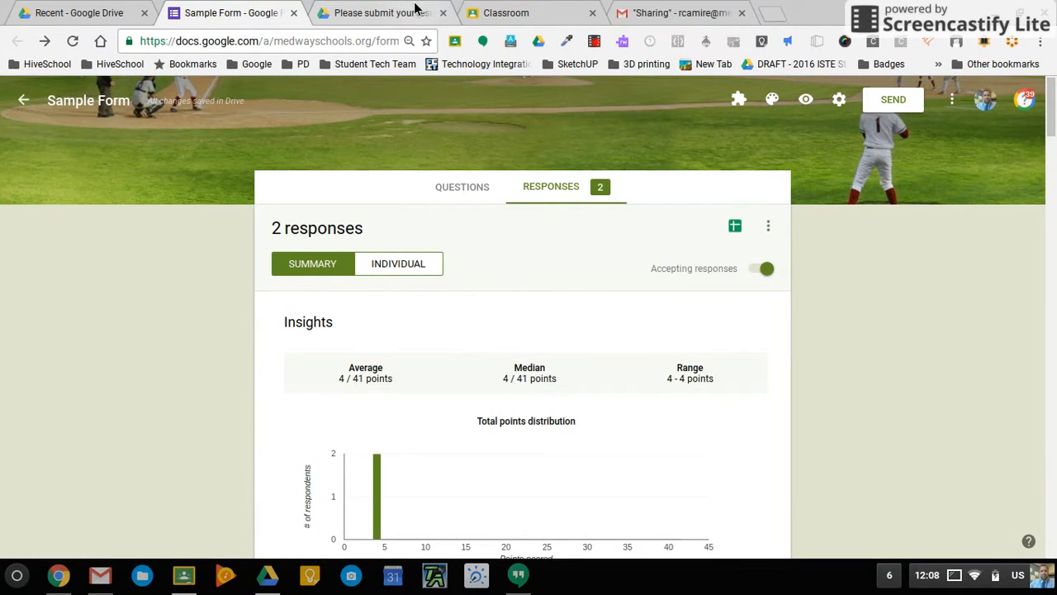
click(388, 12)
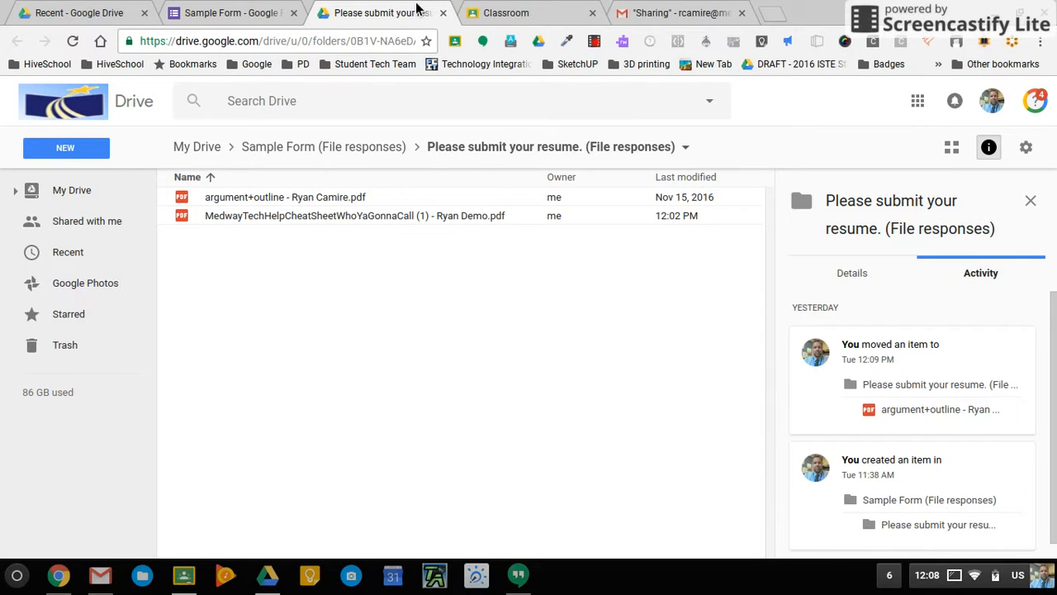
click(227, 12)
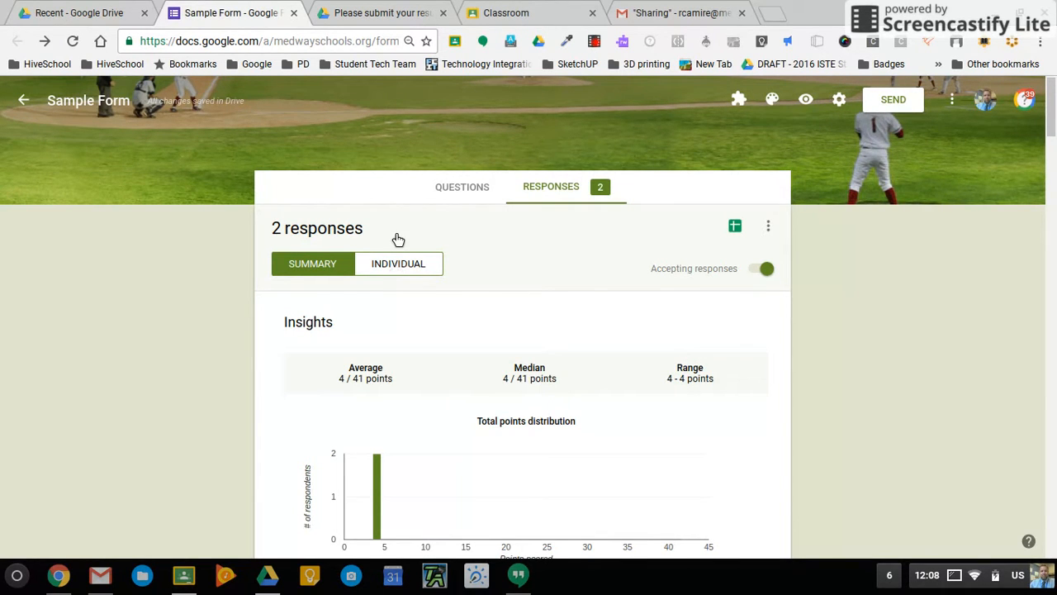
View responses individually, flip to respondent 2 and back, then scroll to the Global Warming question.
click(394, 263)
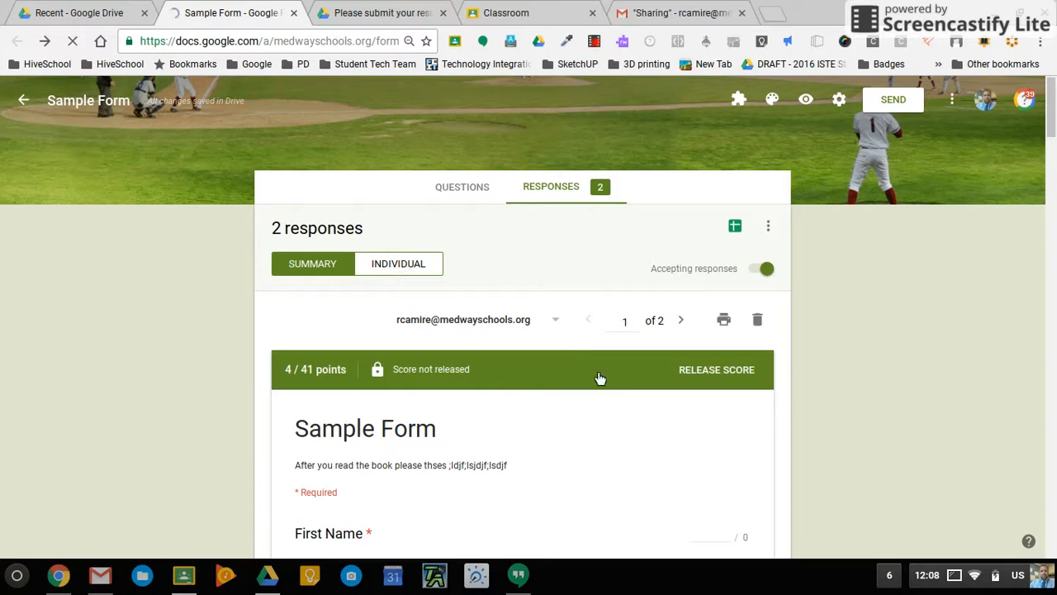
click(683, 321)
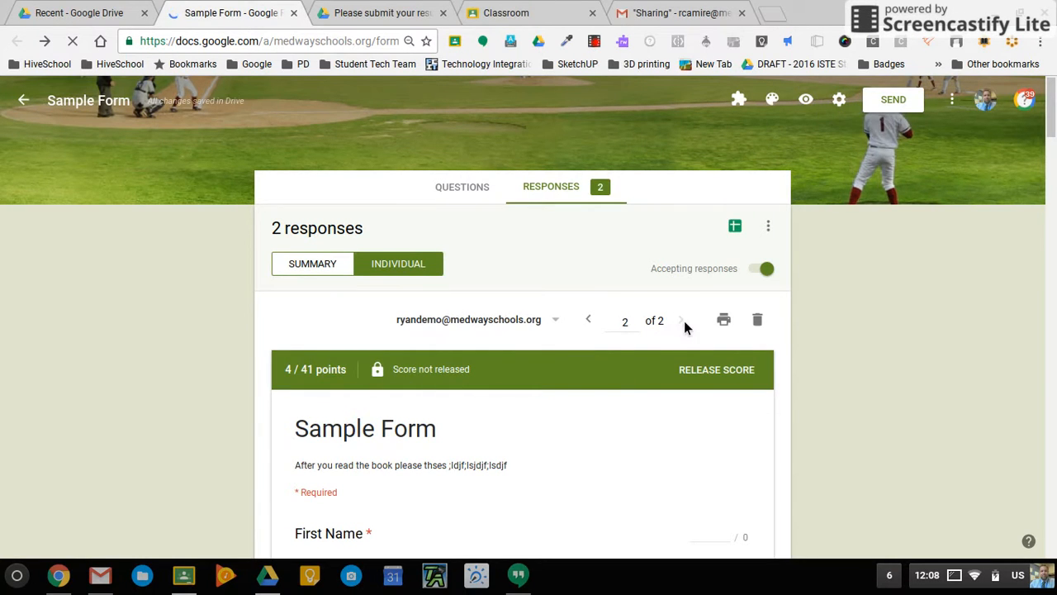
click(588, 322)
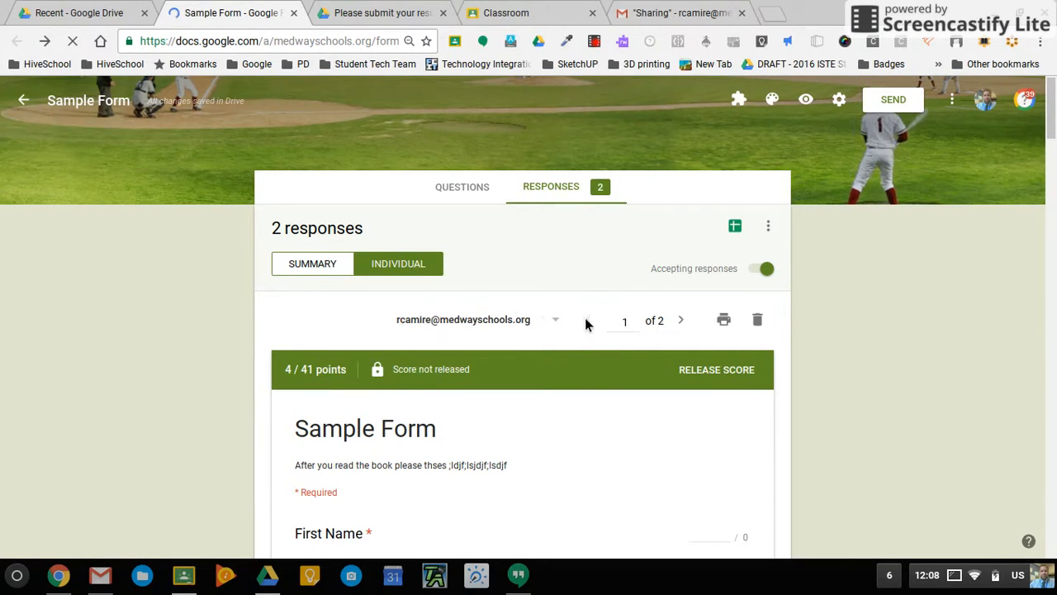
scroll(571, 364, down, 1)
scroll(571, 368, down, 3)
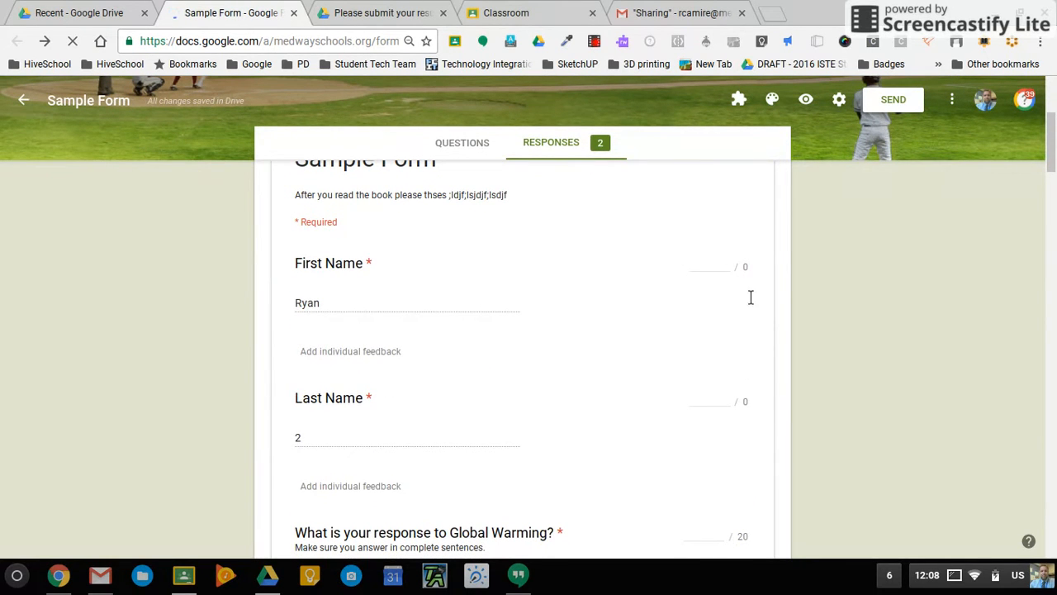
scroll(743, 398, down, 3)
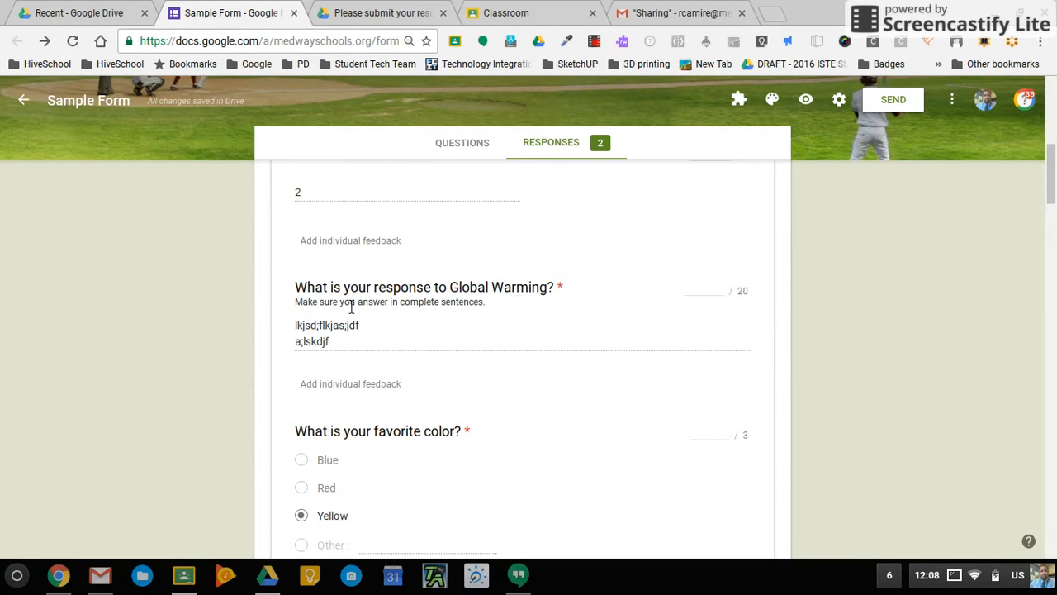
click(707, 294)
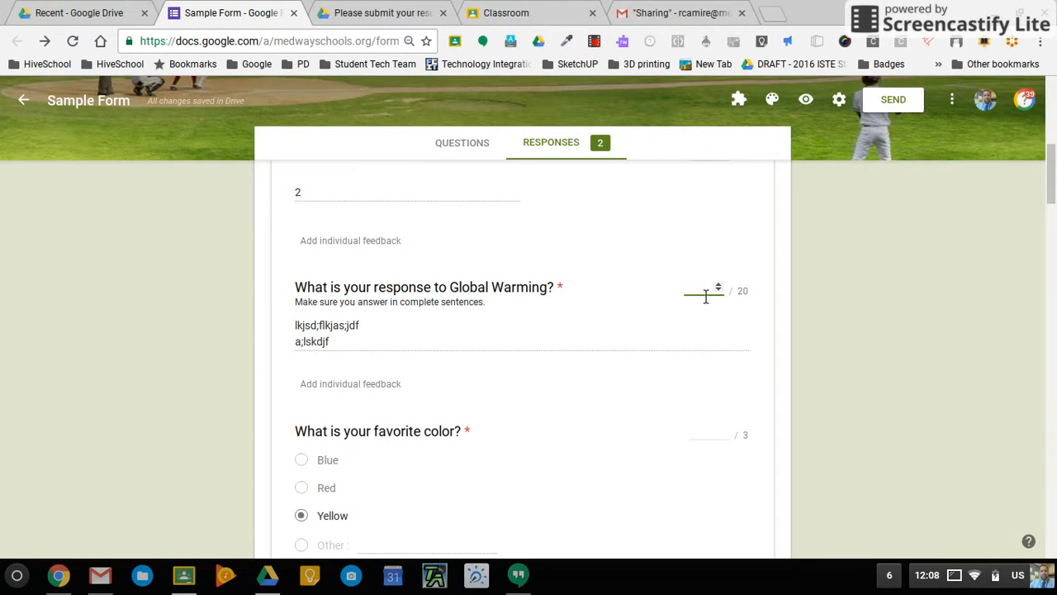
text(2)
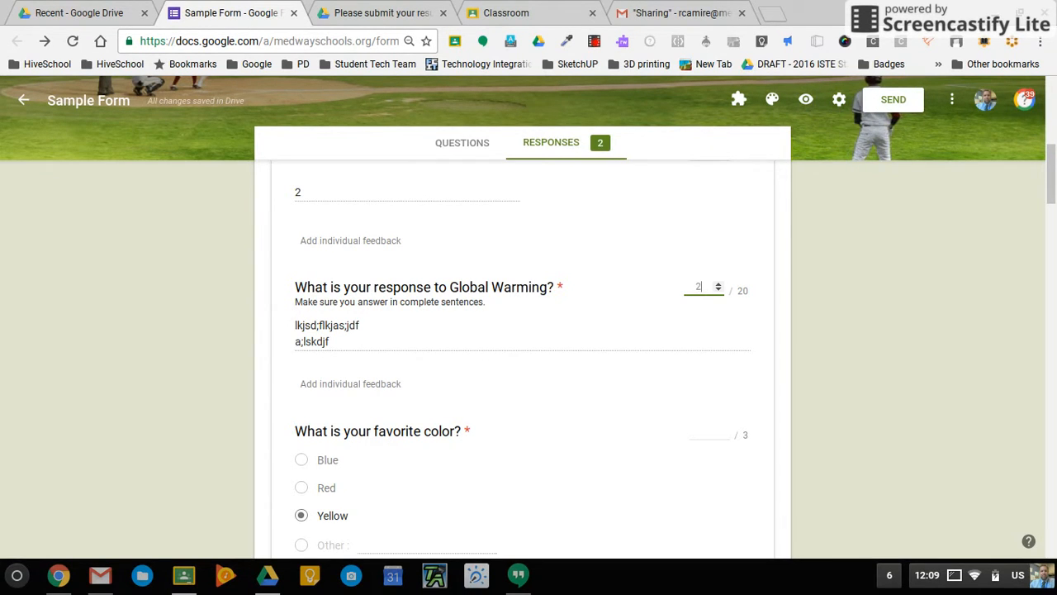
click(692, 374)
scroll(693, 374, down, 2)
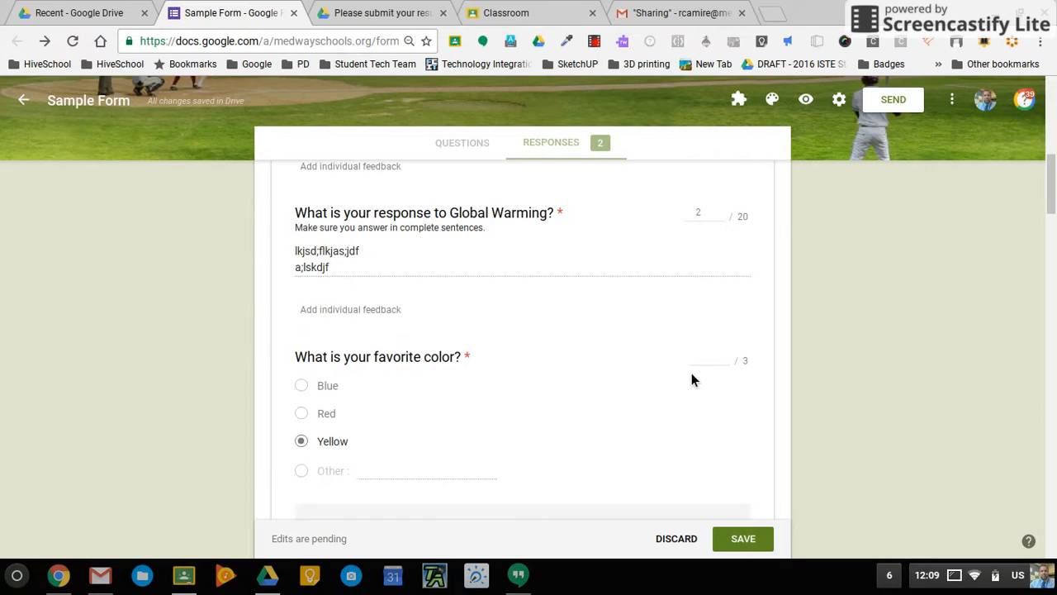
click(722, 360)
click(724, 353)
click(724, 353)
click(724, 353)
scroll(686, 391, down, 3)
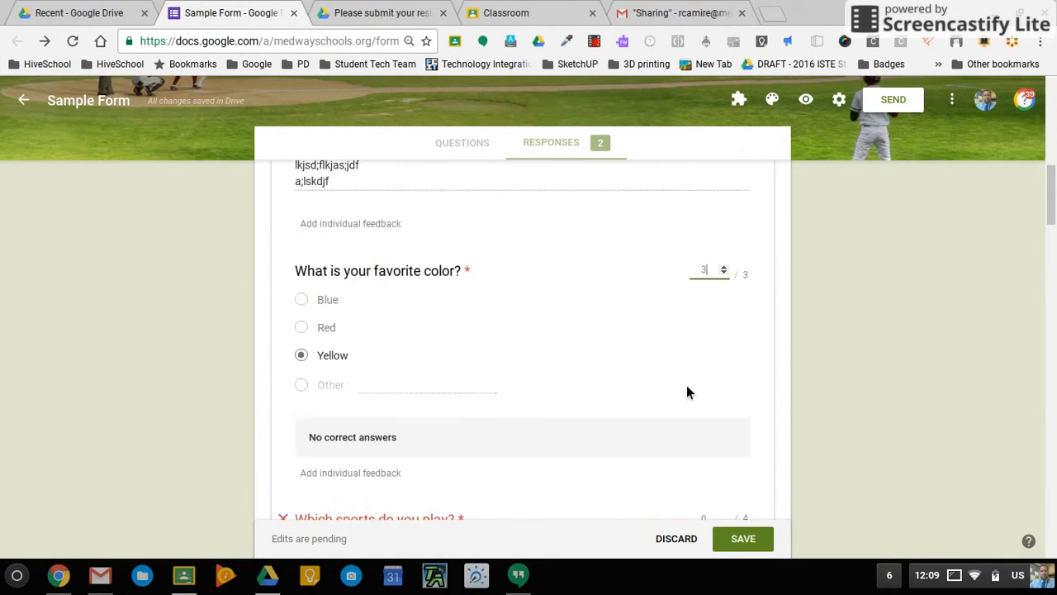
scroll(686, 385, down, 1)
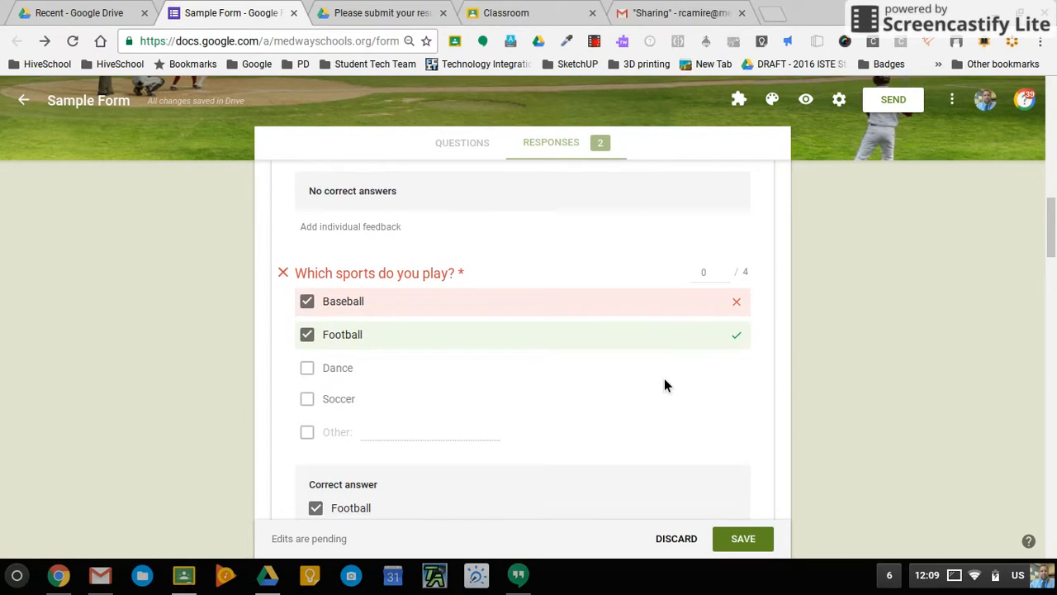
scroll(657, 377, down, 1)
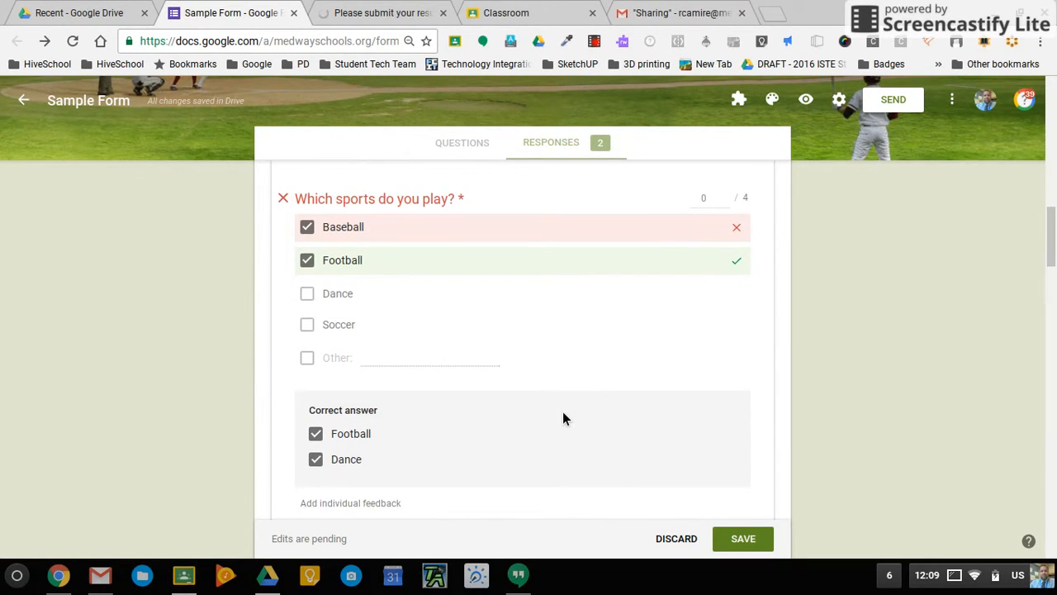
scroll(563, 411, down, 4)
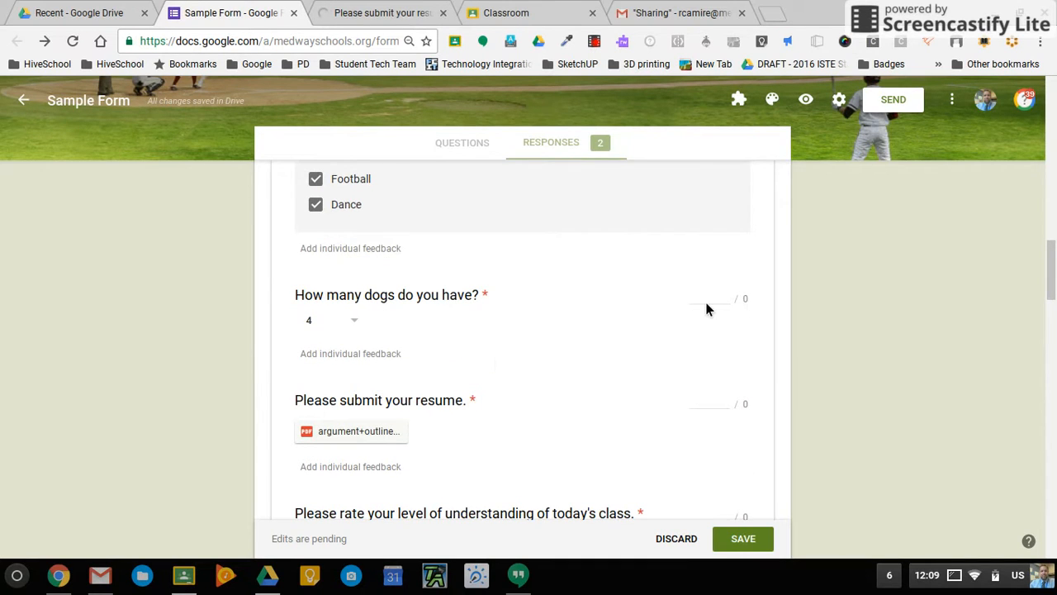
scroll(708, 342, down, 1)
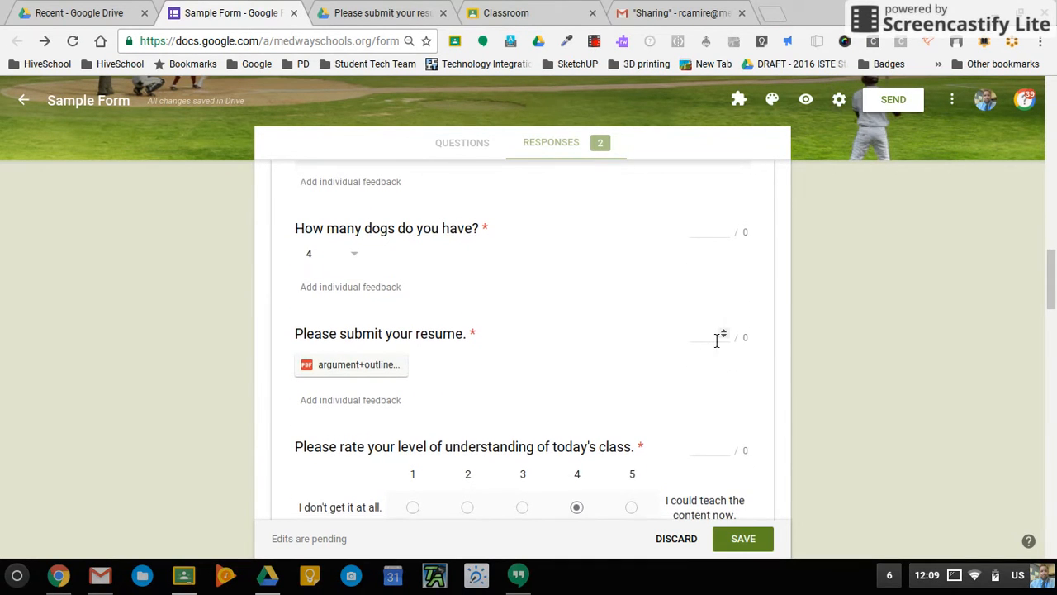
scroll(724, 344, down, 3)
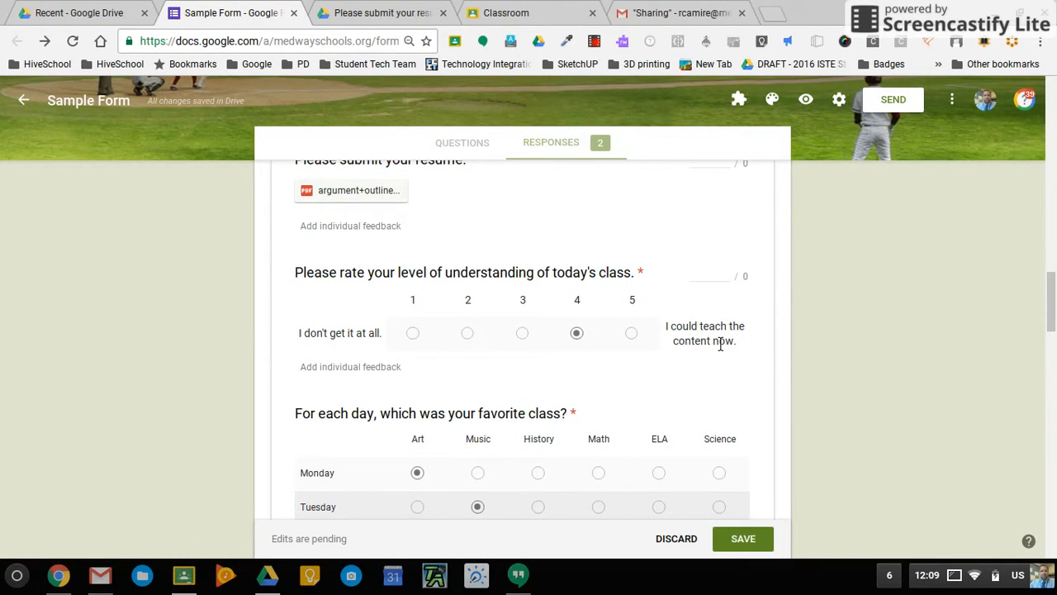
scroll(719, 342, down, 2)
scroll(719, 342, down, 3)
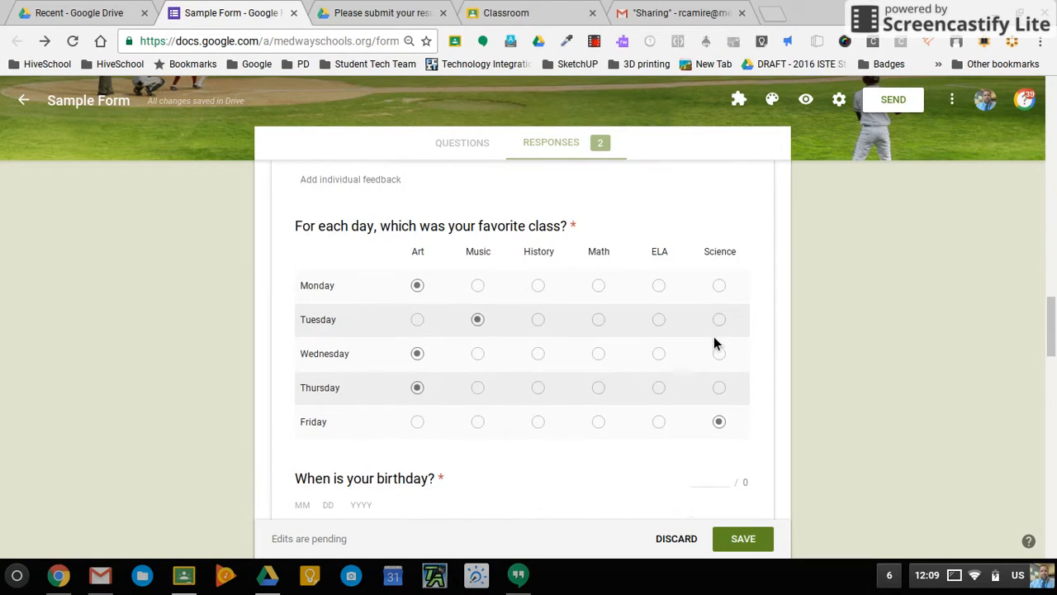
scroll(716, 343, down, 4)
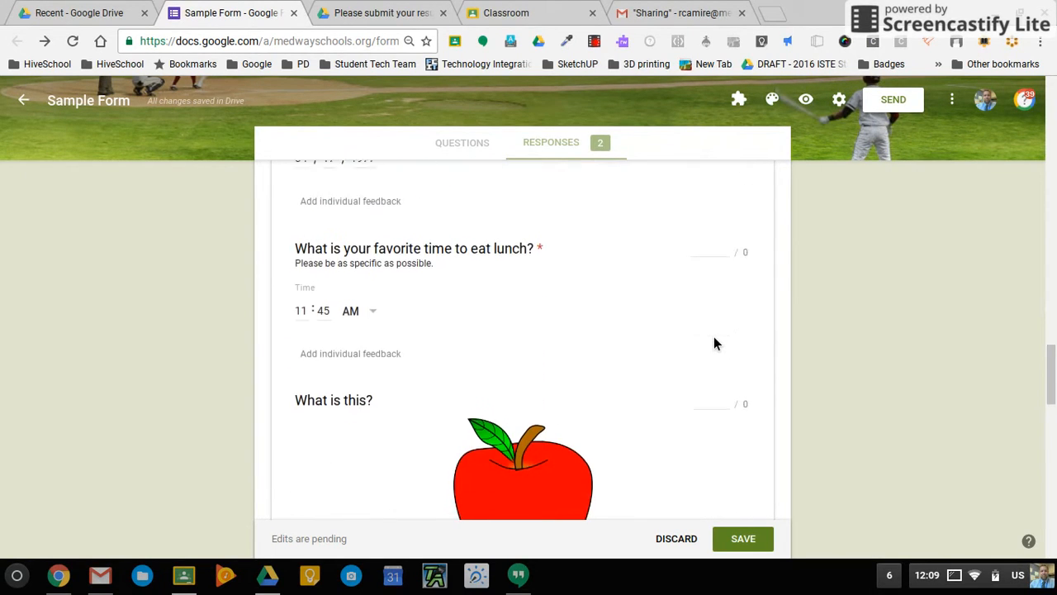
scroll(715, 344, down, 4)
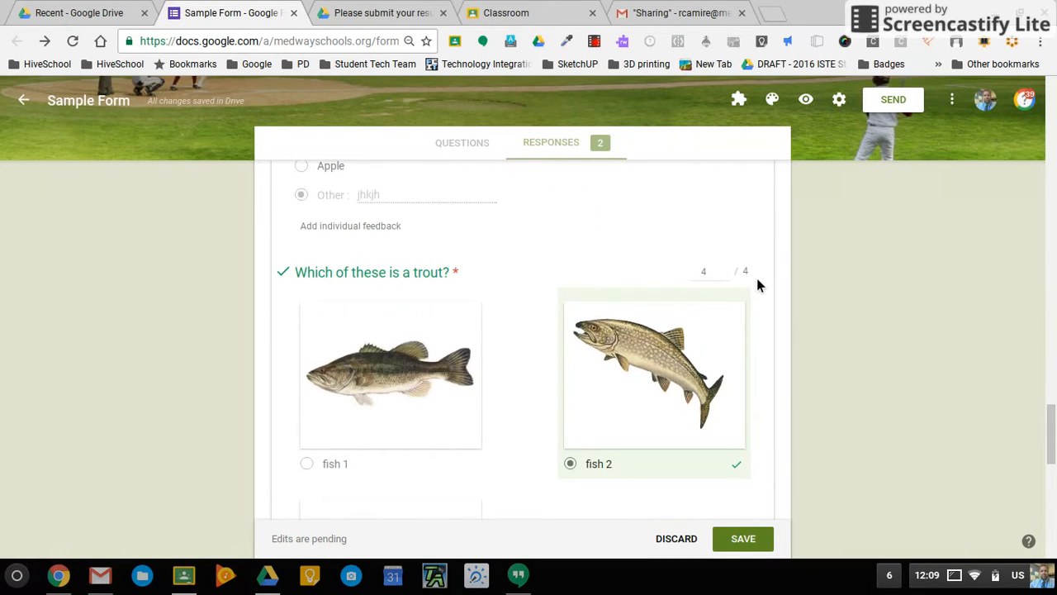
scroll(602, 401, down, 2)
scroll(601, 402, down, 6)
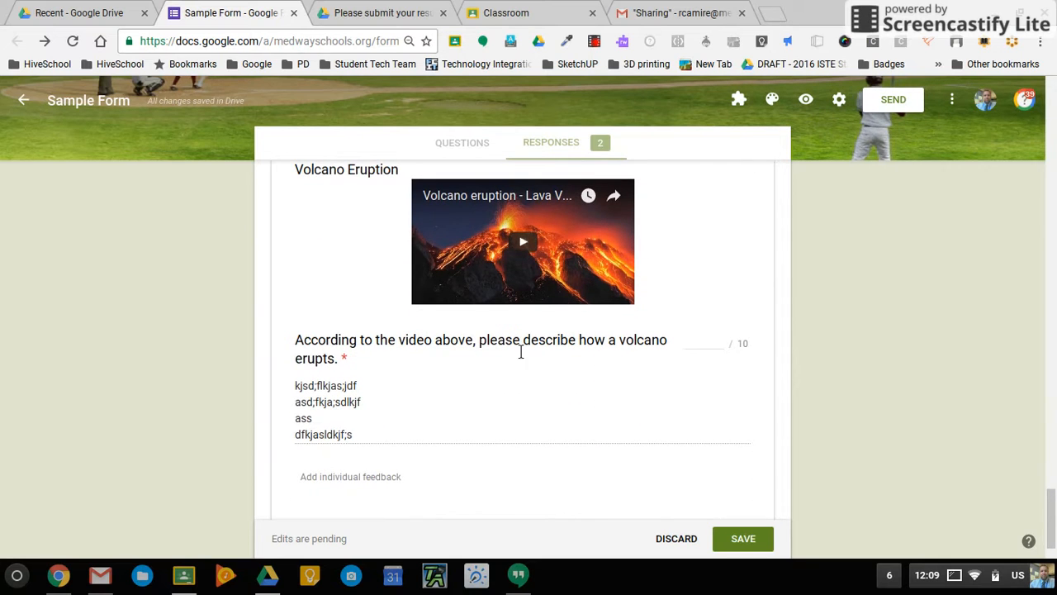
Score response 1's volcano essay 10 points with 'Great job.' feedback and save the grading.
click(715, 347)
text(10)
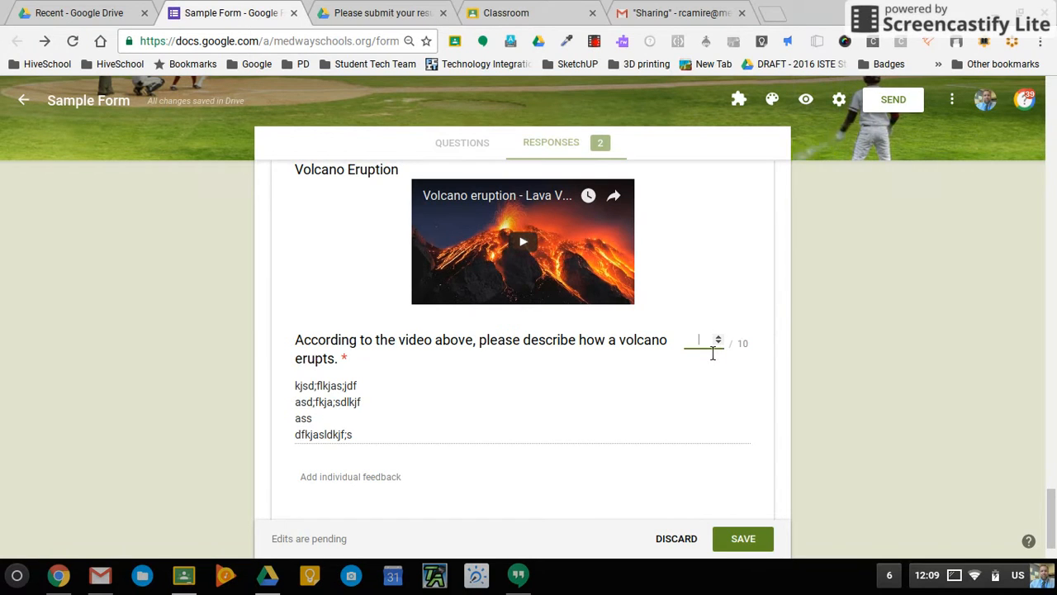
click(676, 412)
scroll(676, 411, down, 2)
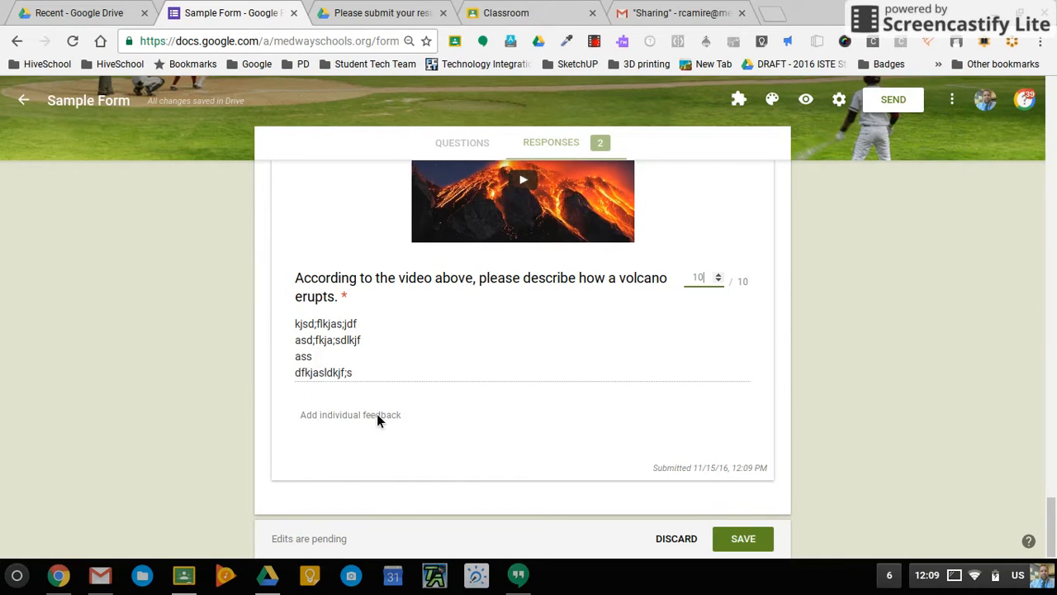
click(377, 414)
text(Great job.)
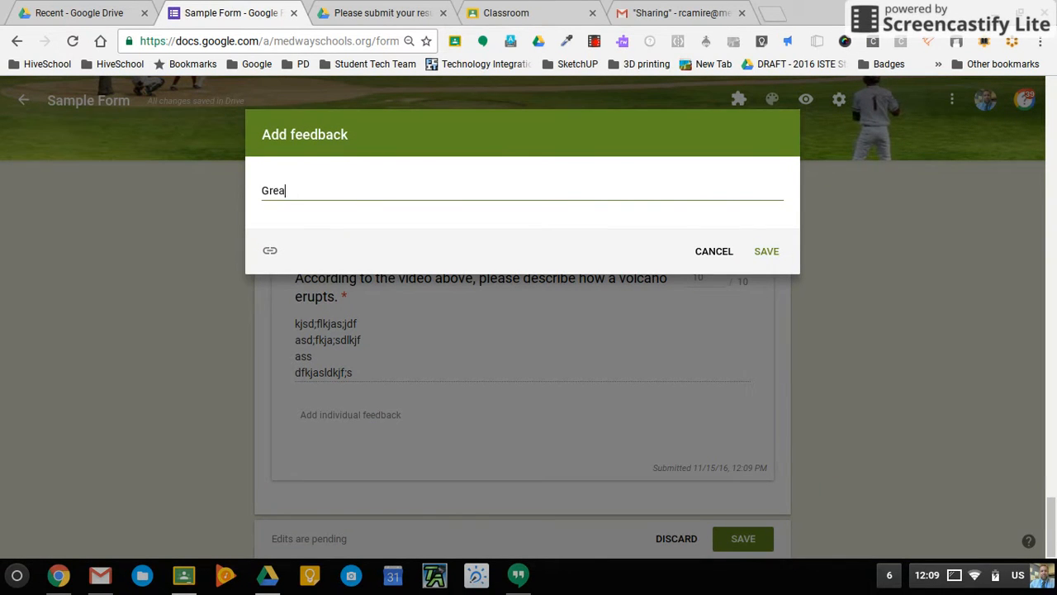
click(770, 251)
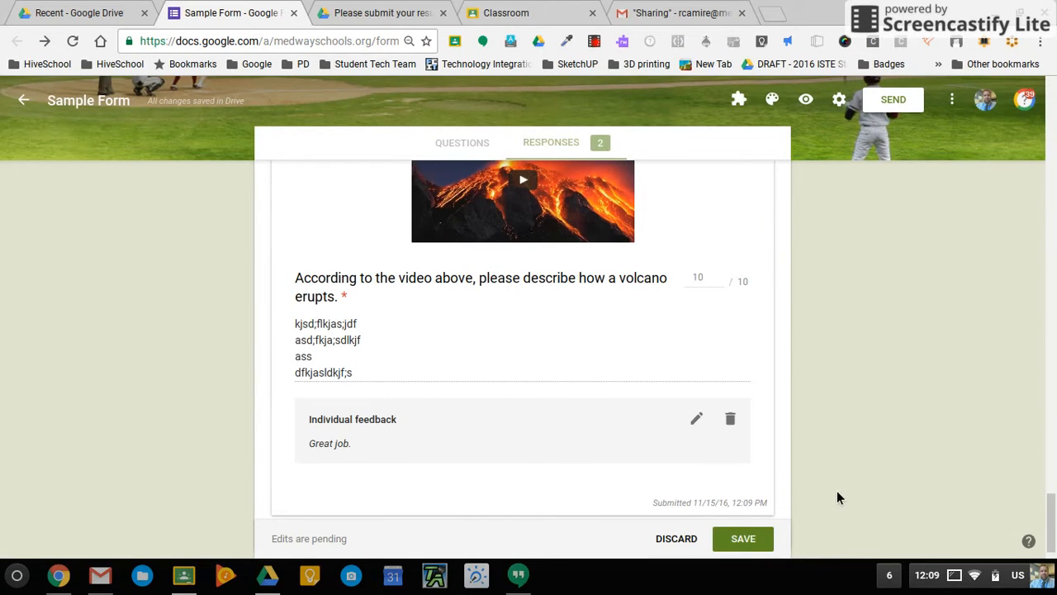
click(743, 538)
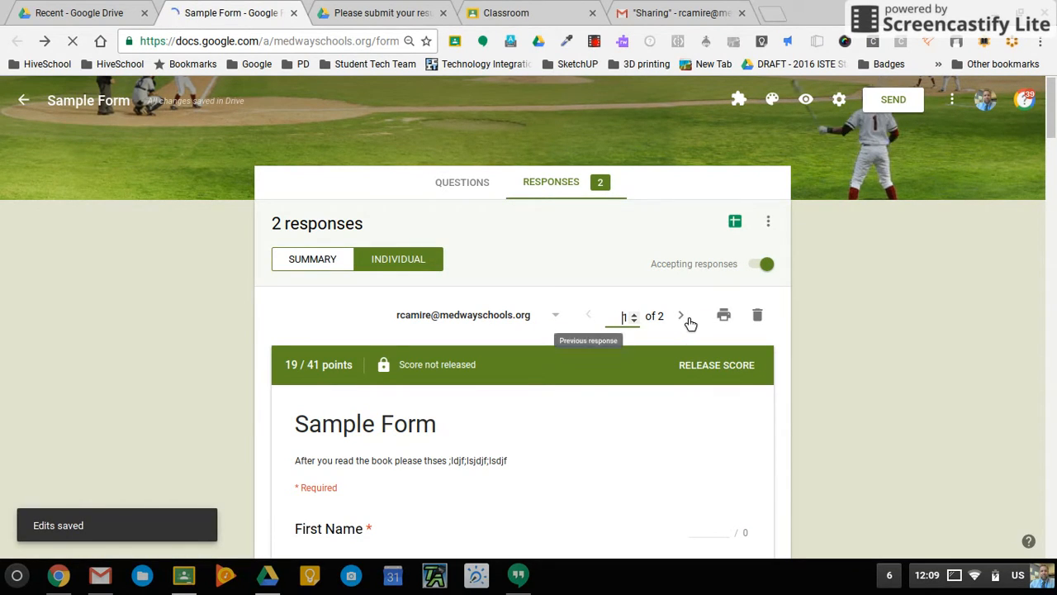
click(681, 319)
Score the second response's Global Warming answer at 20 points.
scroll(664, 451, down, 4)
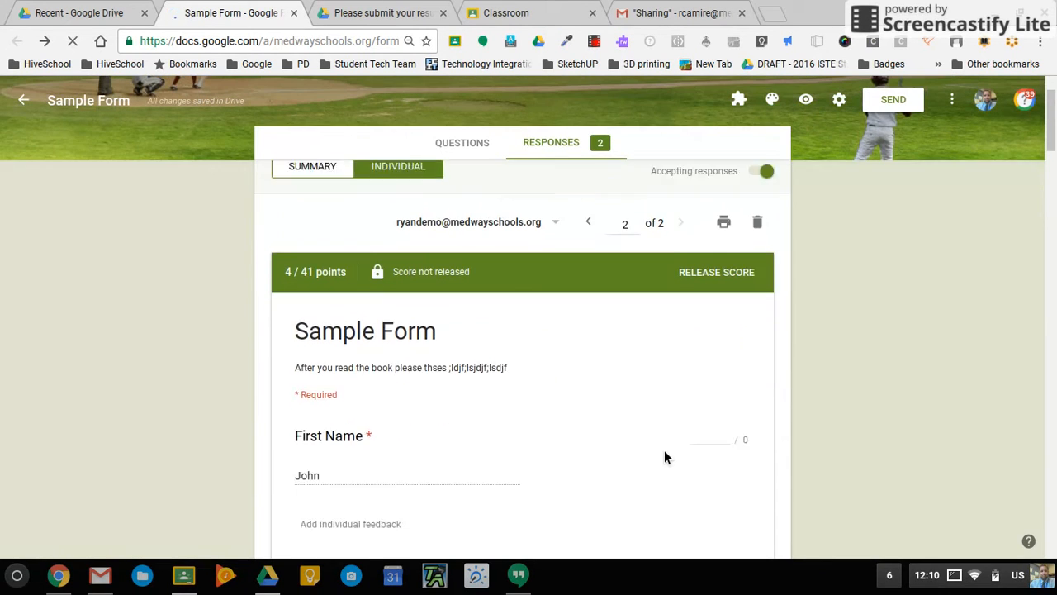
scroll(664, 450, down, 1)
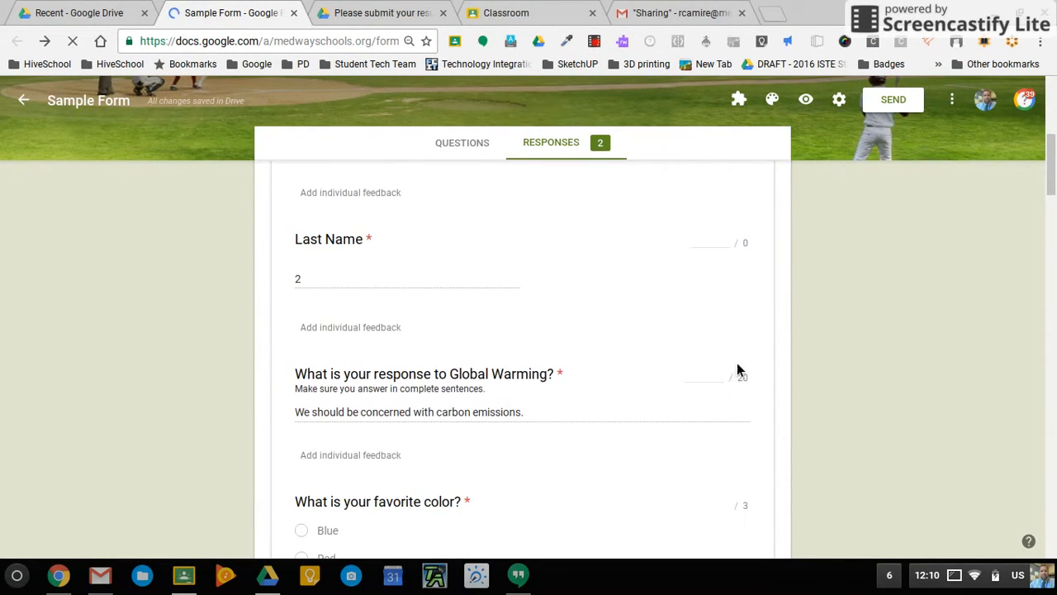
click(708, 379)
text(15)
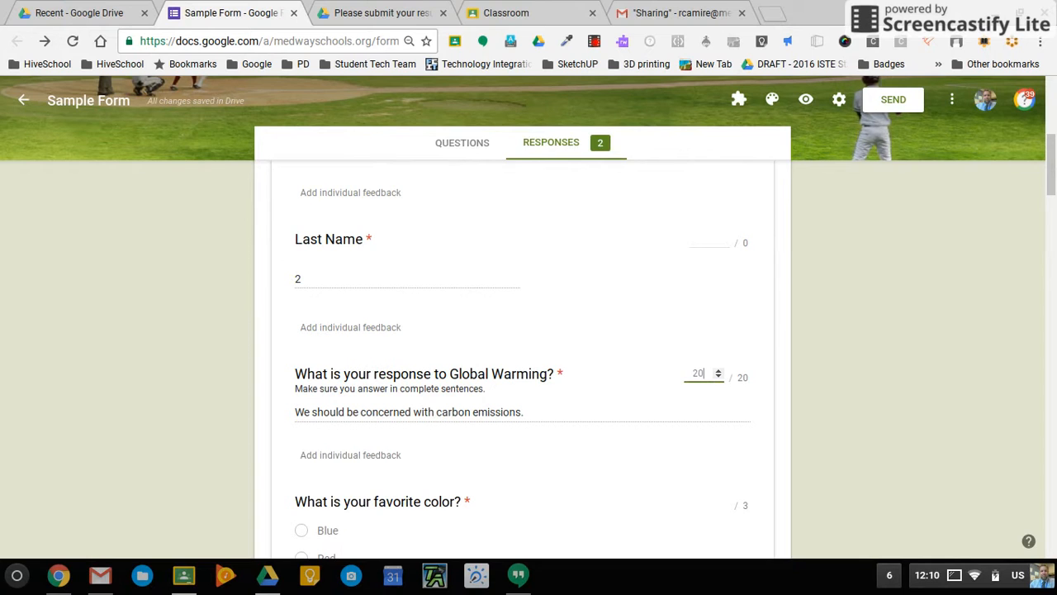
key(BackSpace)
key(BackSpace)
text(5)
key(Up)
key(Up)
key(Up)
key(Up)
key(Up)
key(Up)
key(Up)
key(Up)
key(Up)
key(Up)
key(Up)
key(Up)
key(Up)
key(Up)
key(Up)
key(Up)
key(Up)
key(Up)
key(Up)
key(Up)
key(BackSpace)
key(BackSpace)
text(20)
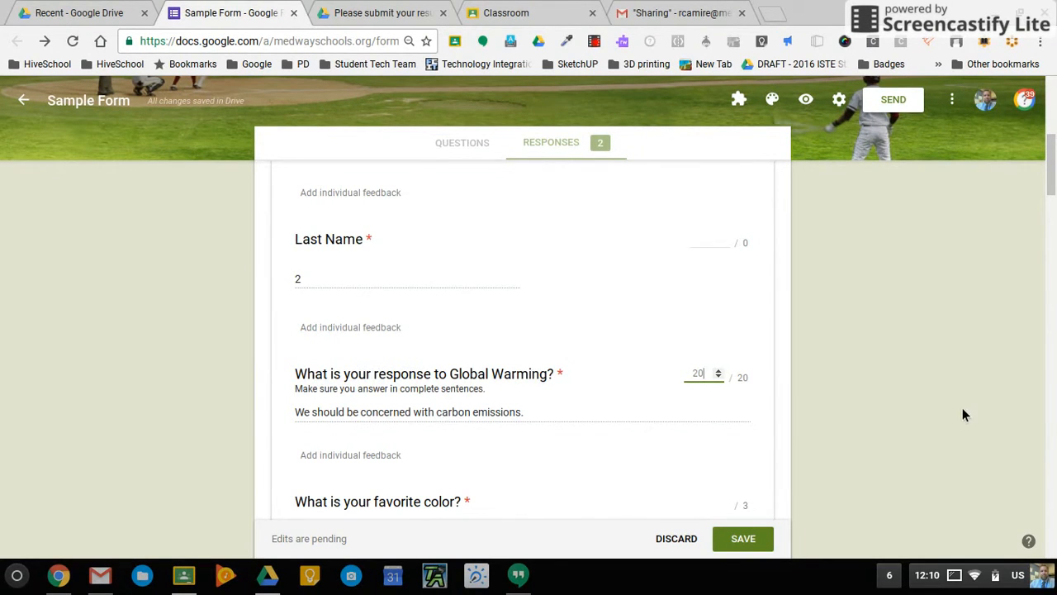
Give the favorite color answer 2 points and save the response's grading at 35/41.
scroll(765, 429, down, 4)
scroll(765, 429, up, 2)
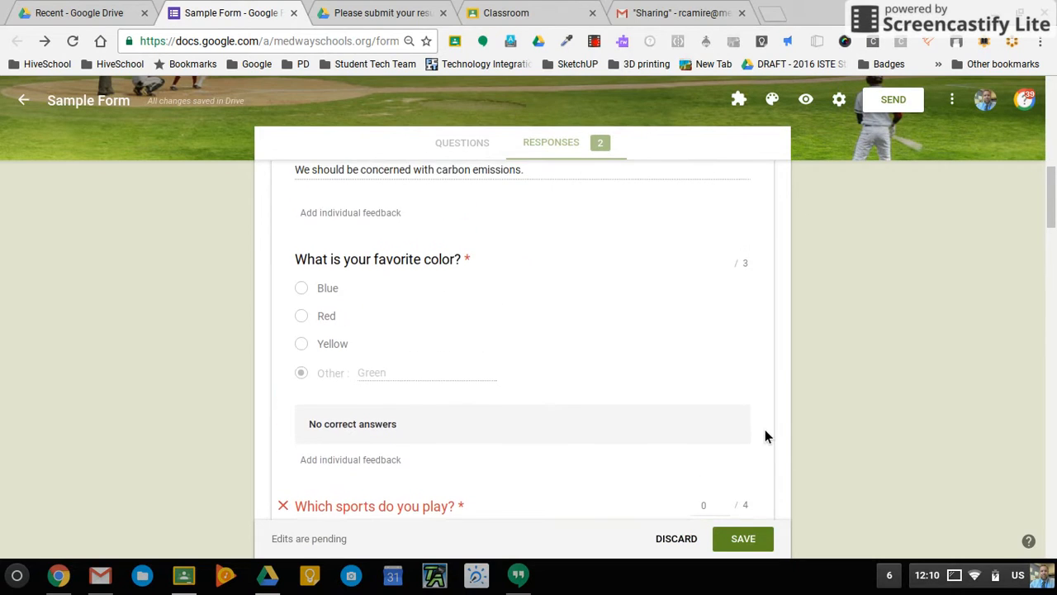
click(726, 263)
click(726, 264)
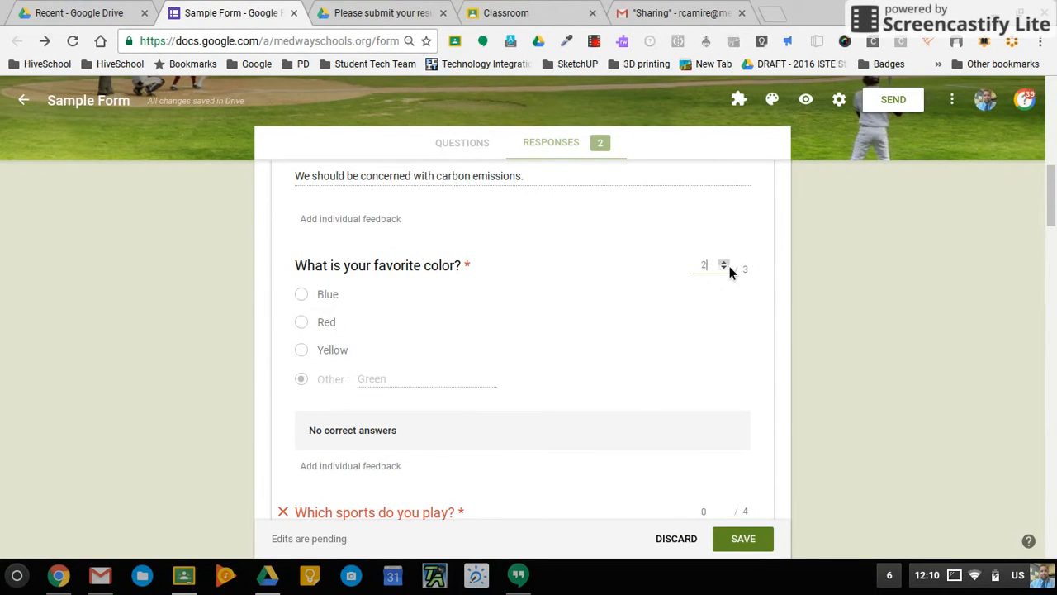
scroll(762, 405, down, 4)
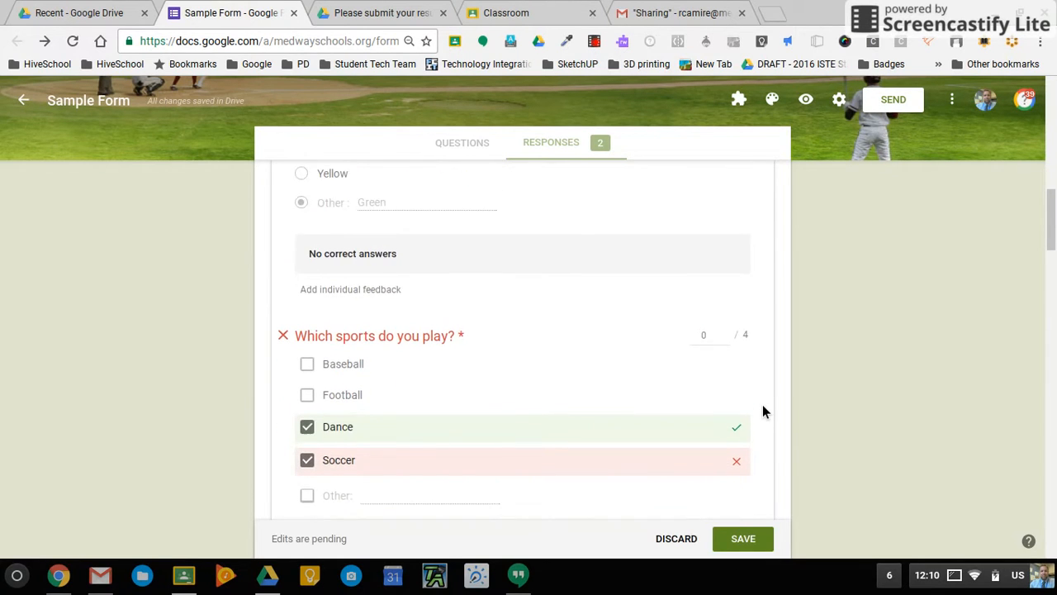
scroll(762, 405, down, 10)
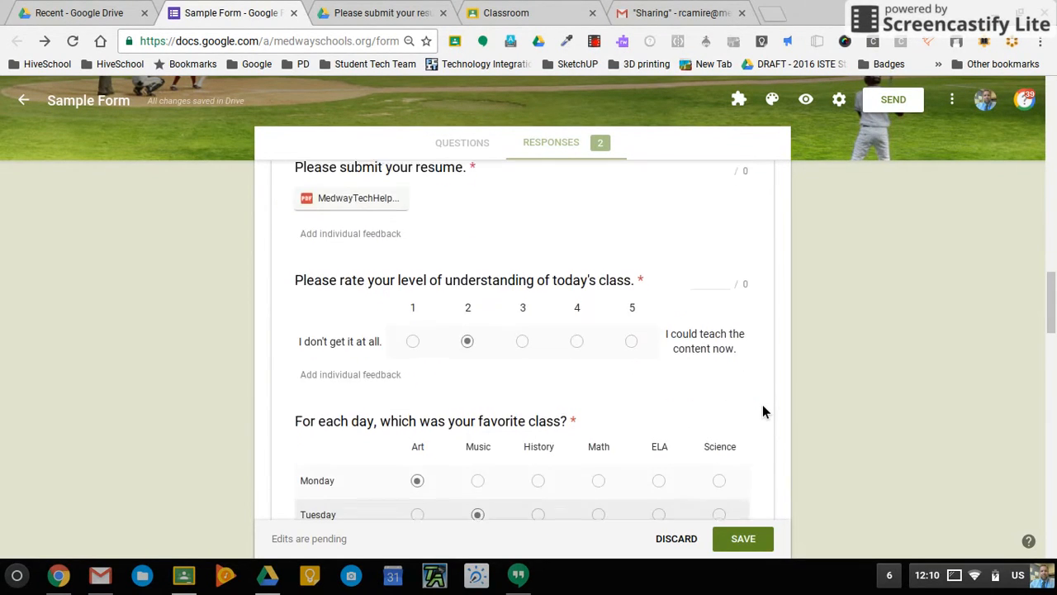
scroll(762, 405, down, 15)
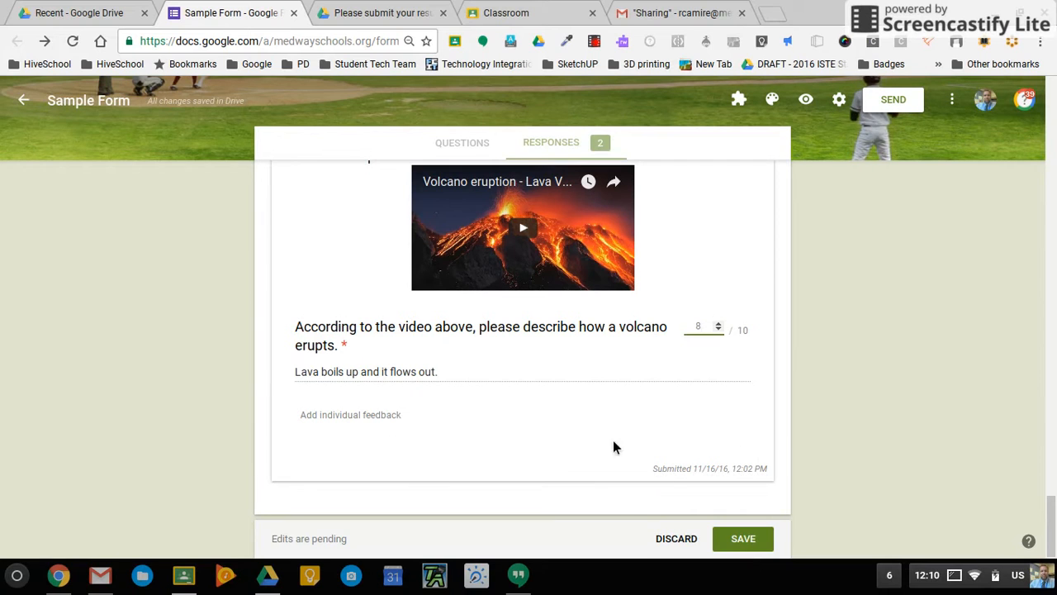
click(754, 540)
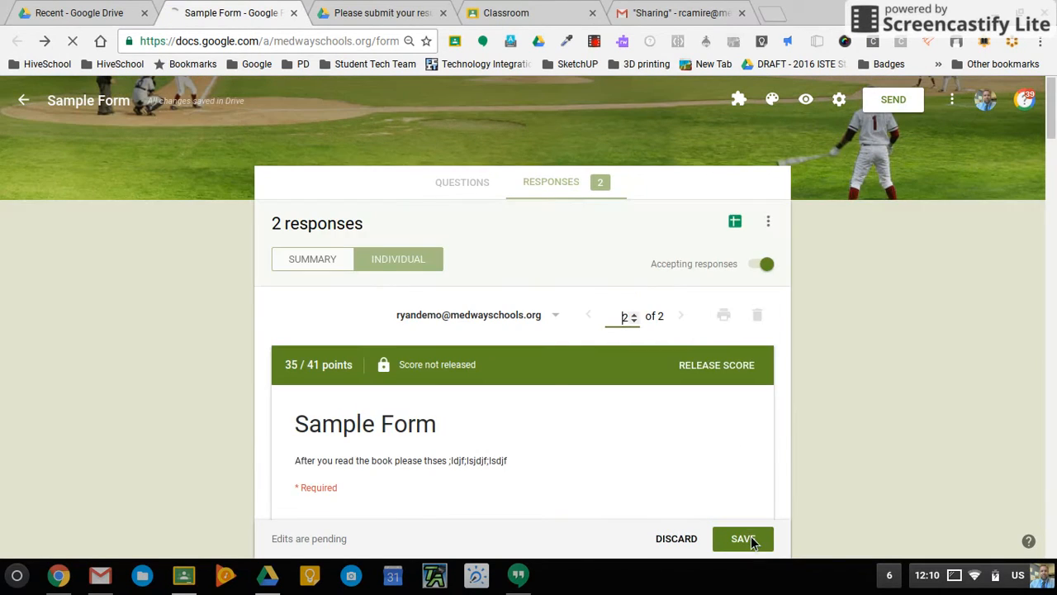
click(303, 259)
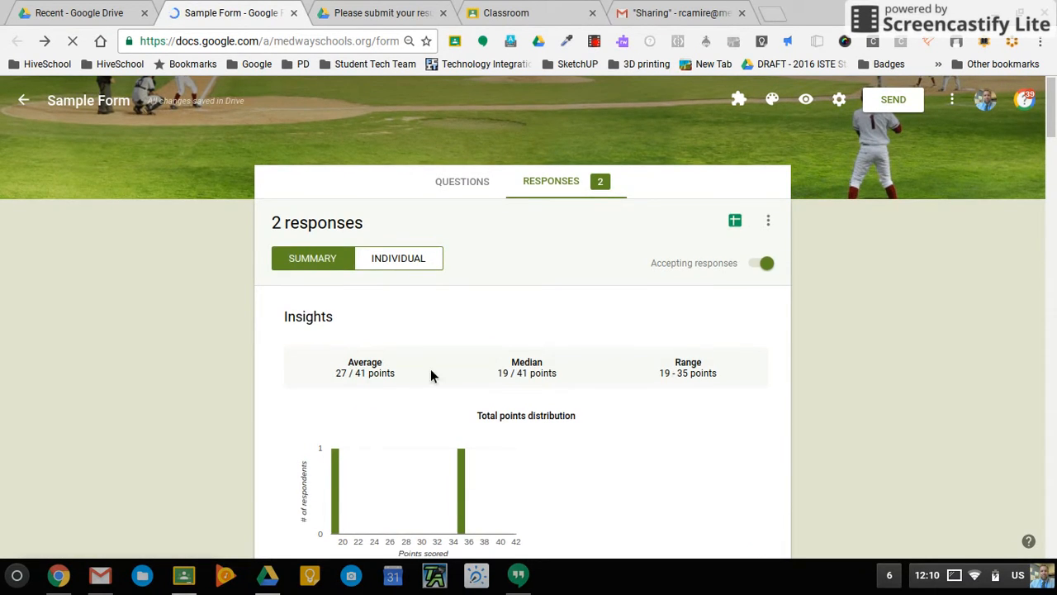
scroll(336, 328, down, 2)
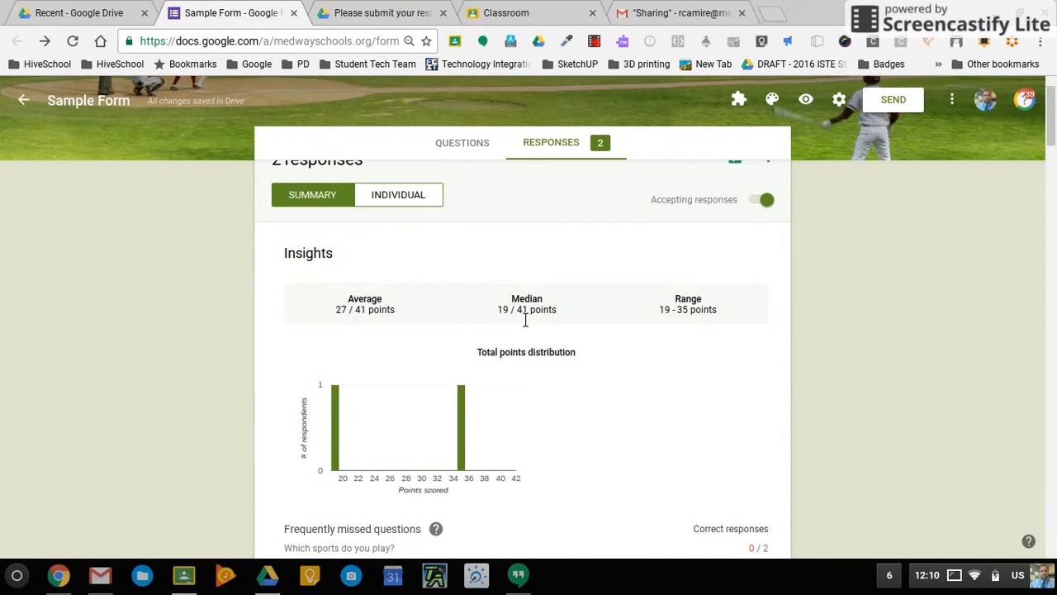
scroll(607, 465, down, 5)
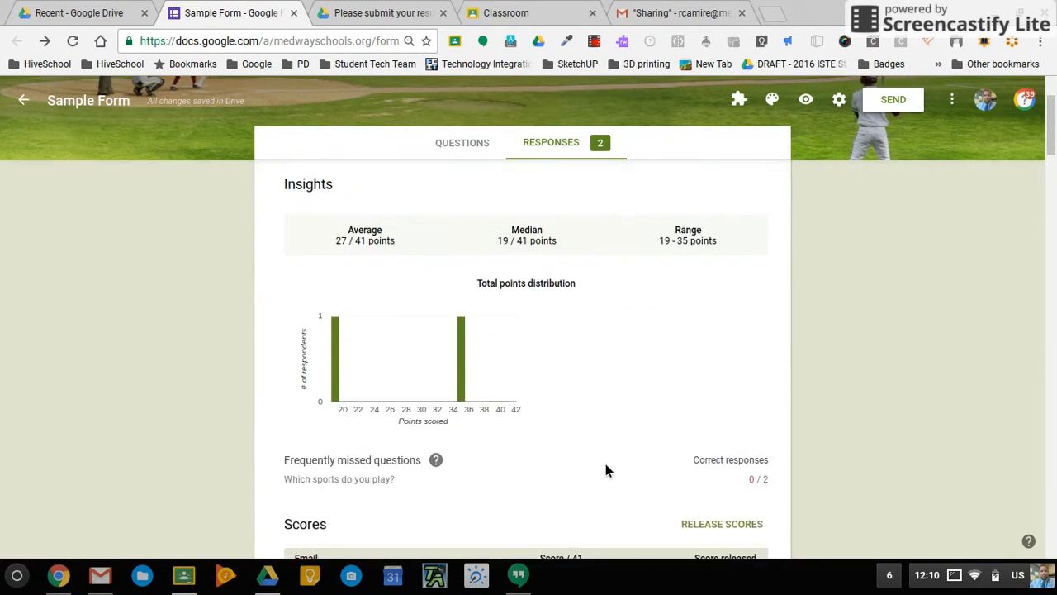
scroll(607, 469, down, 10)
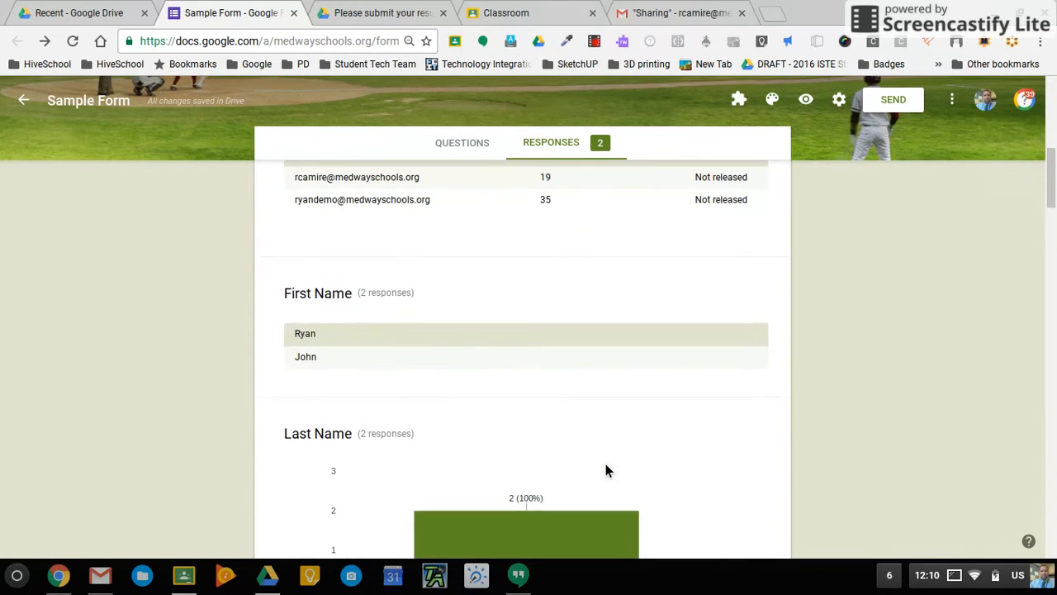
scroll(606, 465, down, 5)
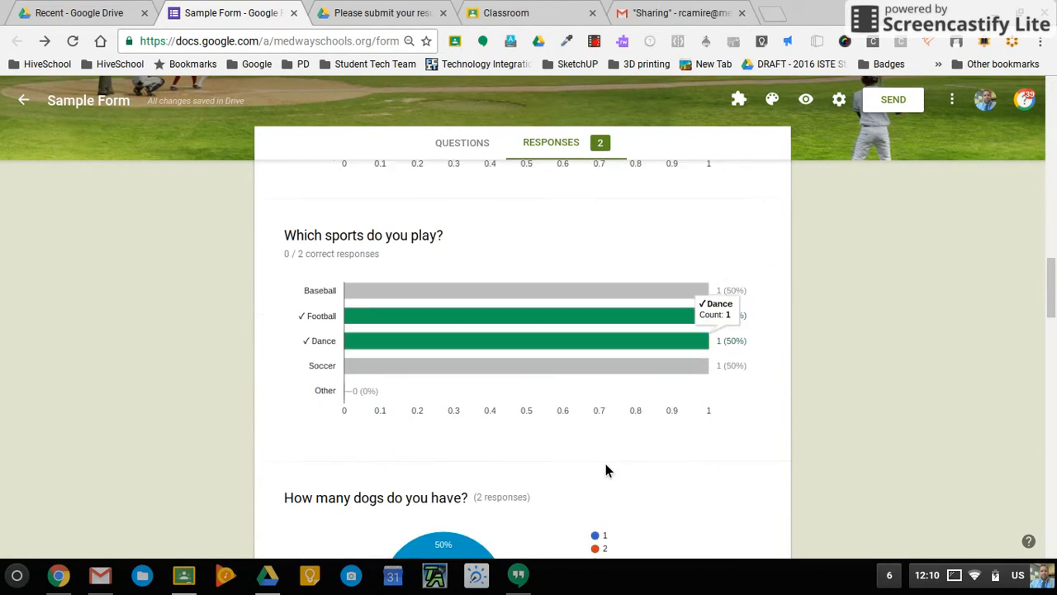
scroll(606, 465, up, 3)
scroll(605, 470, up, 10)
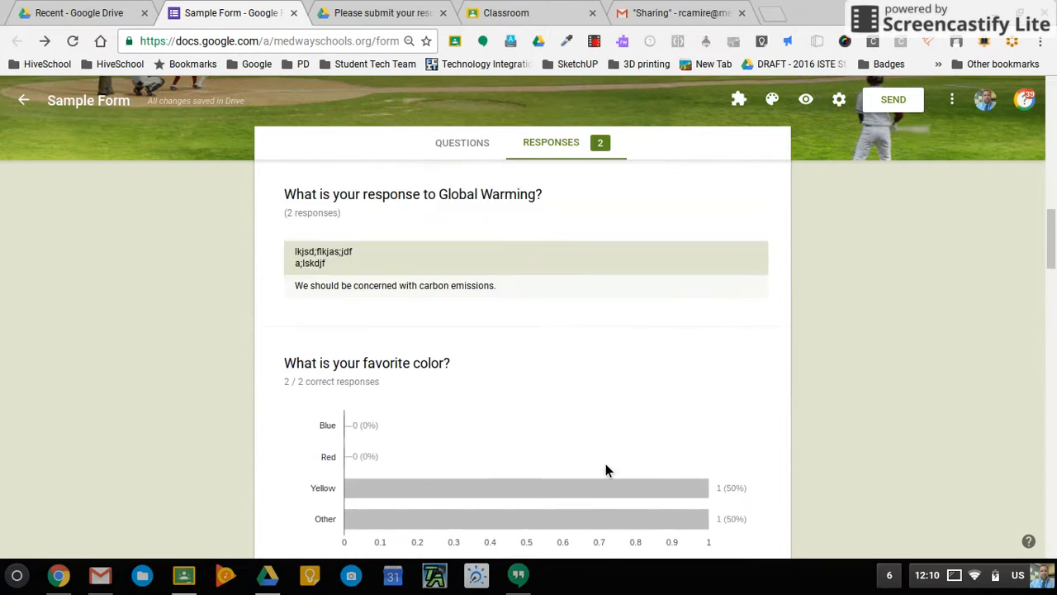
scroll(605, 471, up, 1)
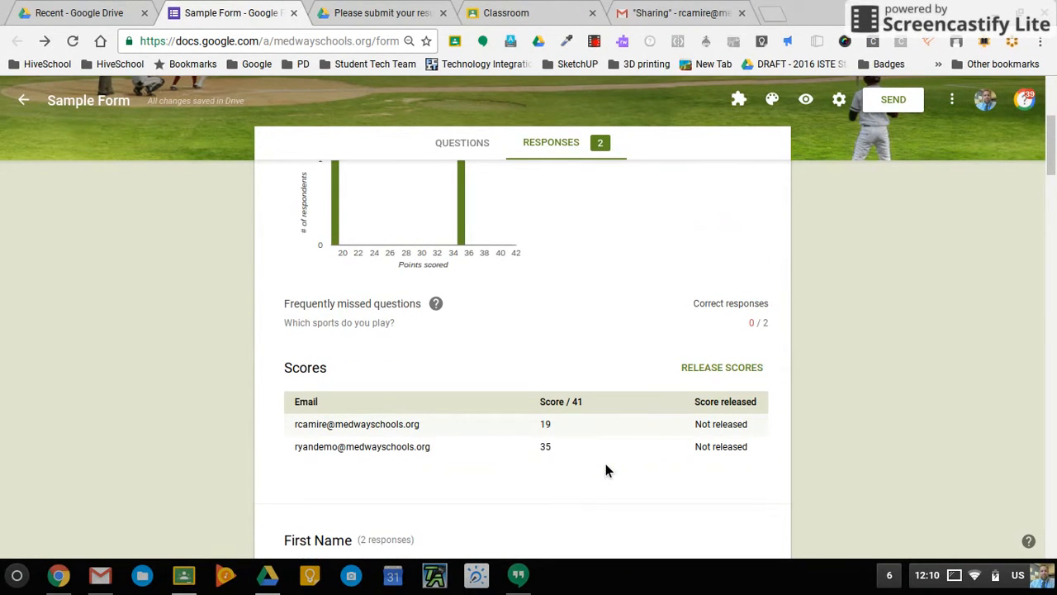
scroll(605, 470, up, 1)
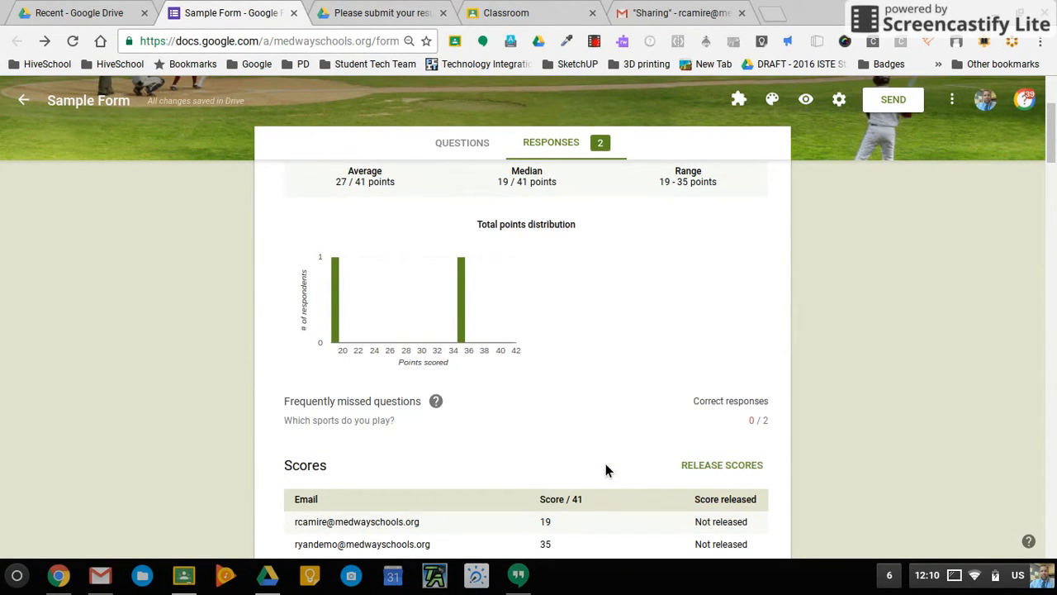
scroll(546, 263, up, 2)
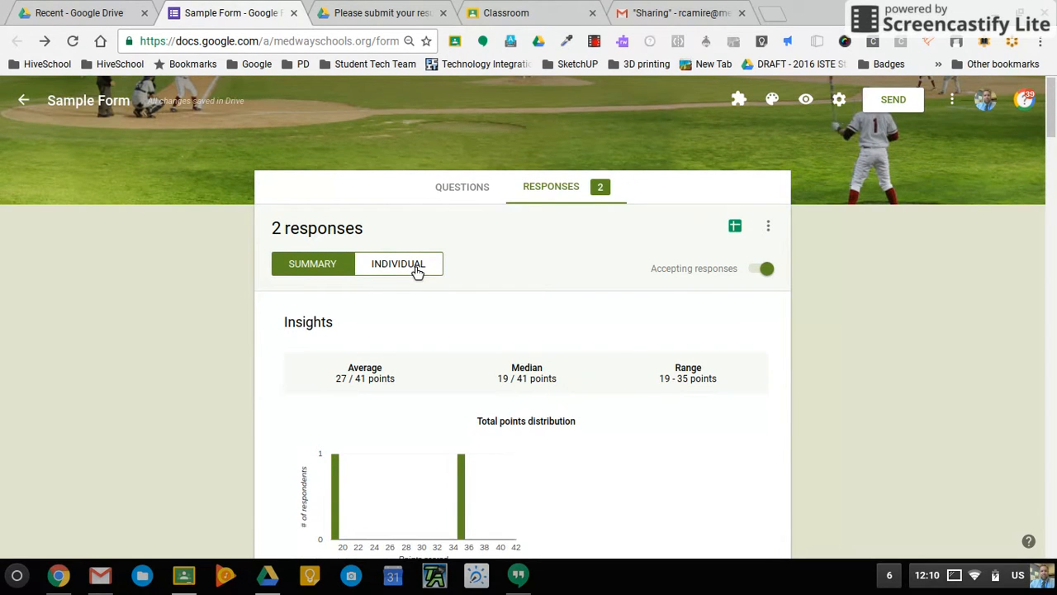
scroll(744, 471, down, 2)
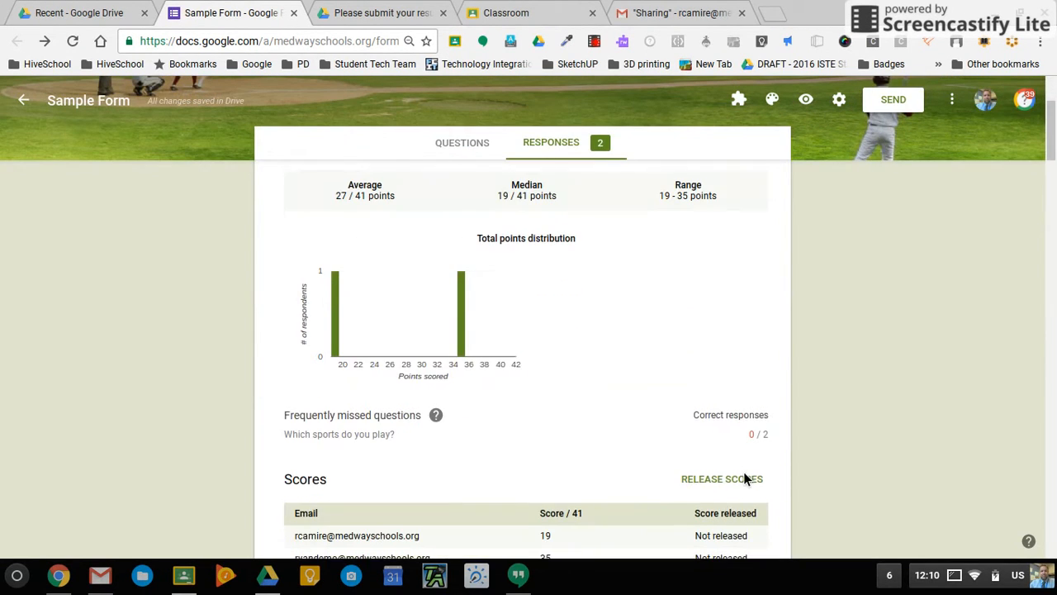
scroll(567, 383, up, 2)
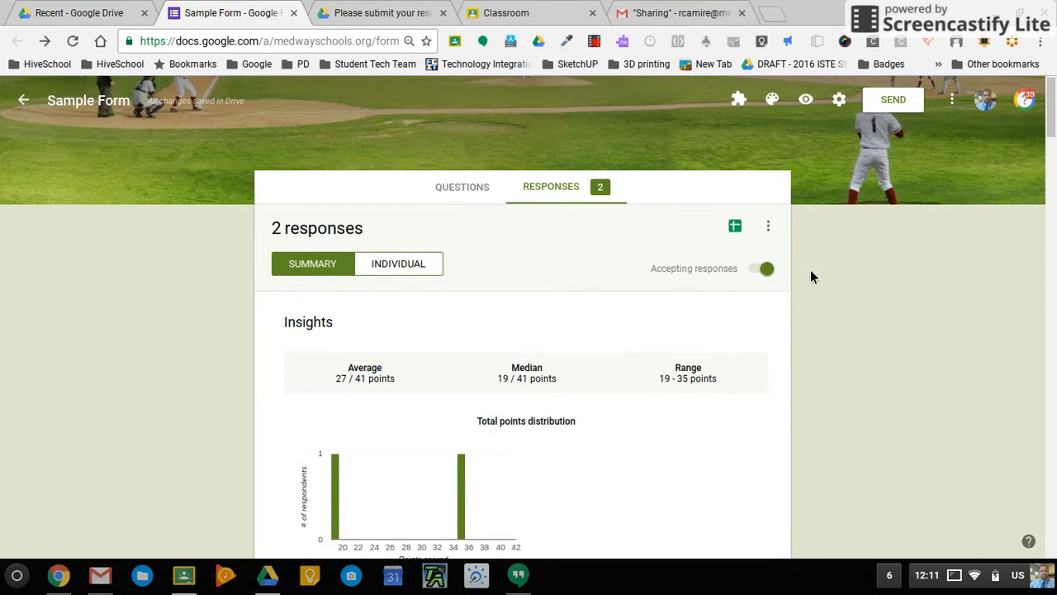
click(769, 228)
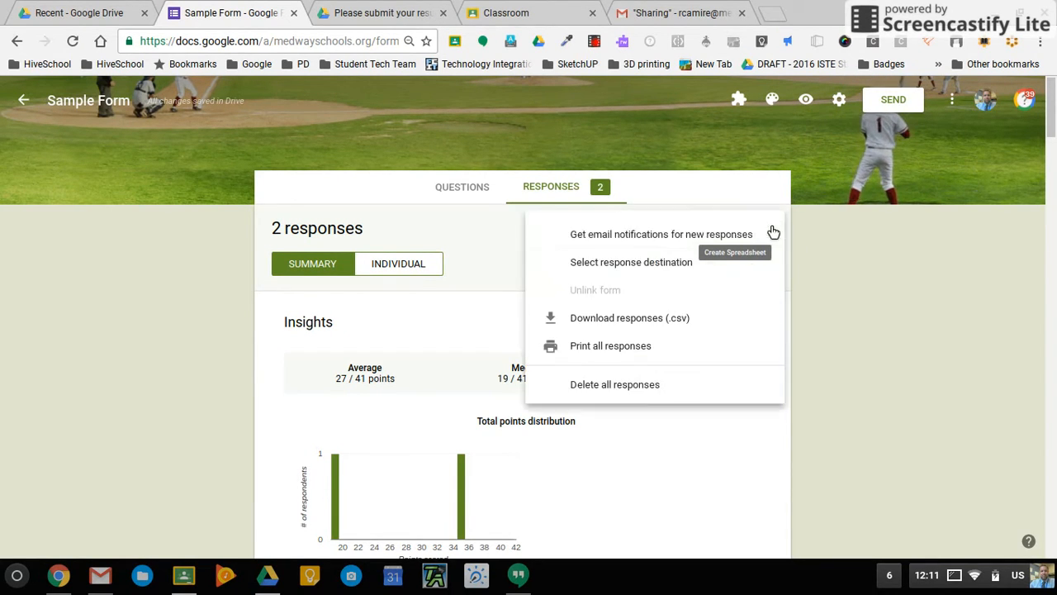
Link the responses to a new 'Sample Form (Responses)' spreadsheet and return to the form.
click(491, 261)
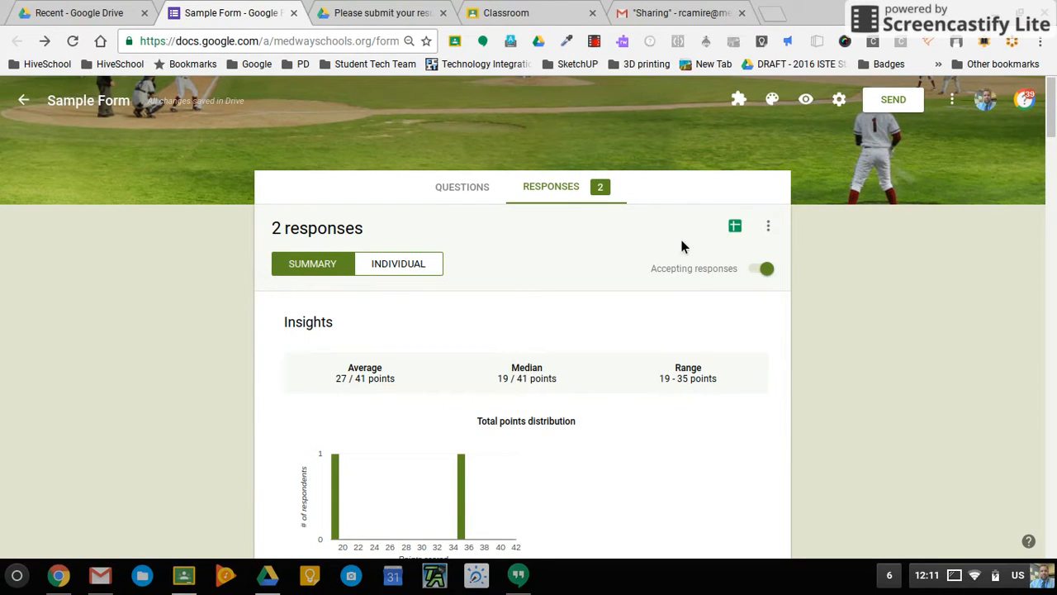
click(741, 232)
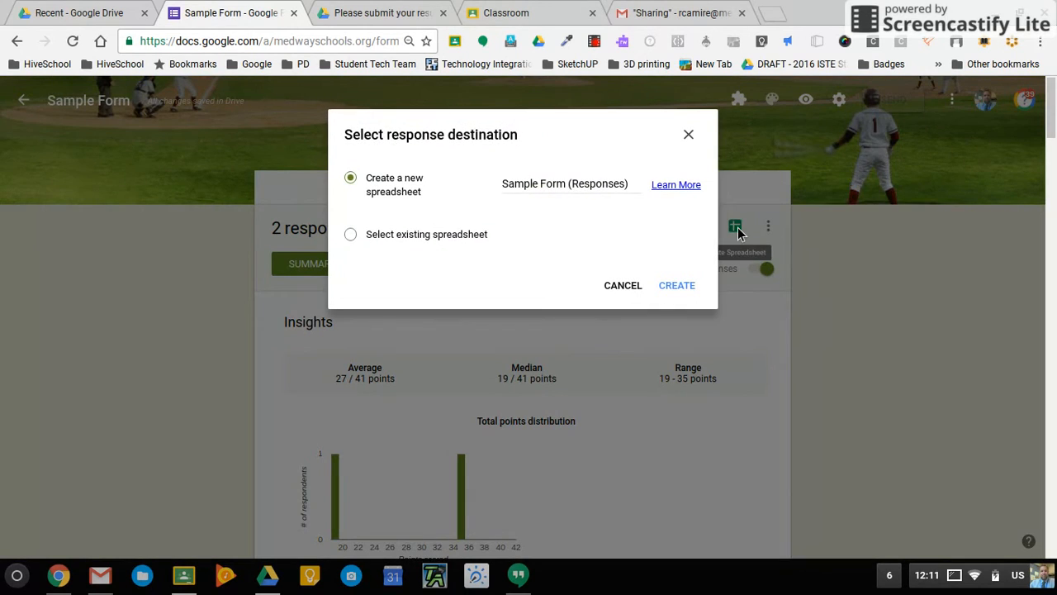
click(685, 291)
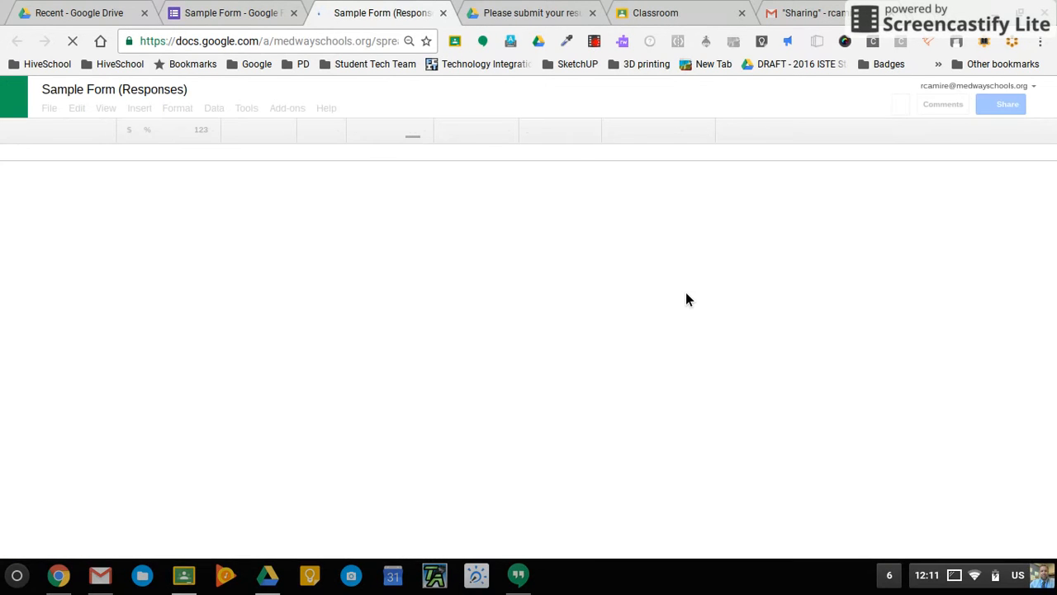
click(216, 13)
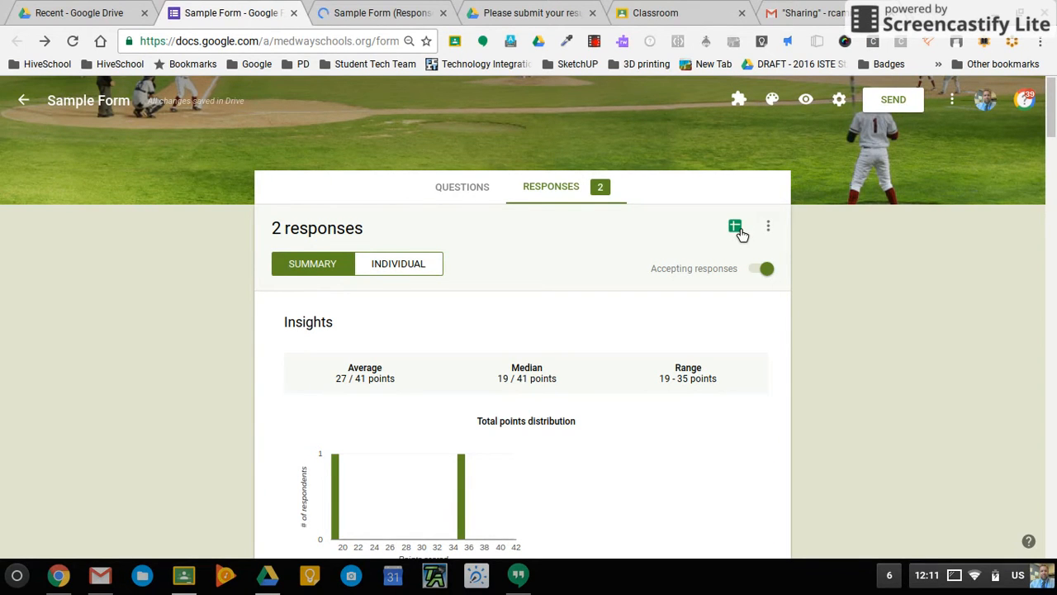
click(360, 10)
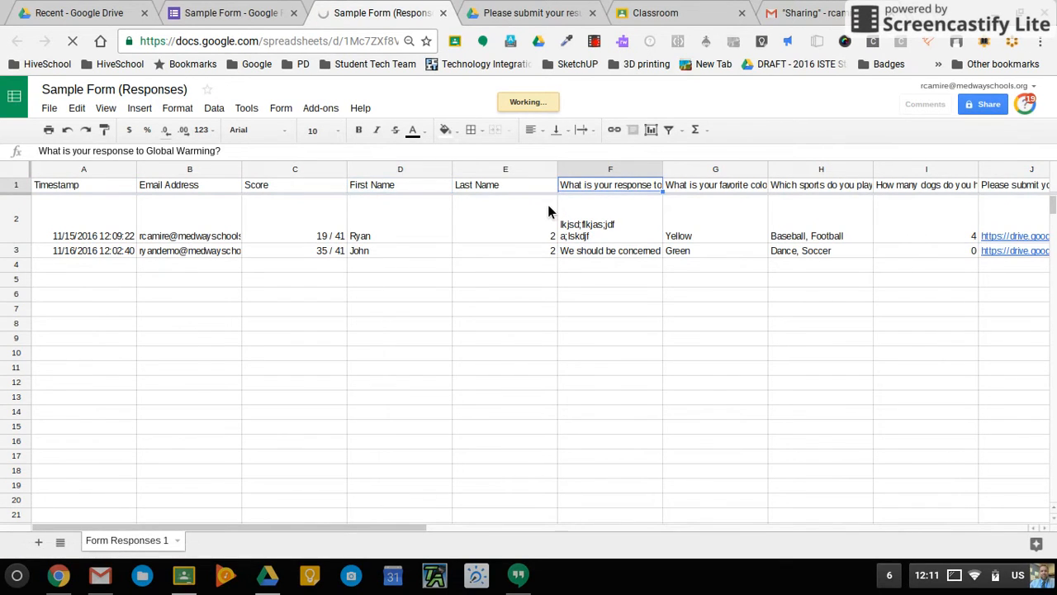
click(524, 226)
click(611, 220)
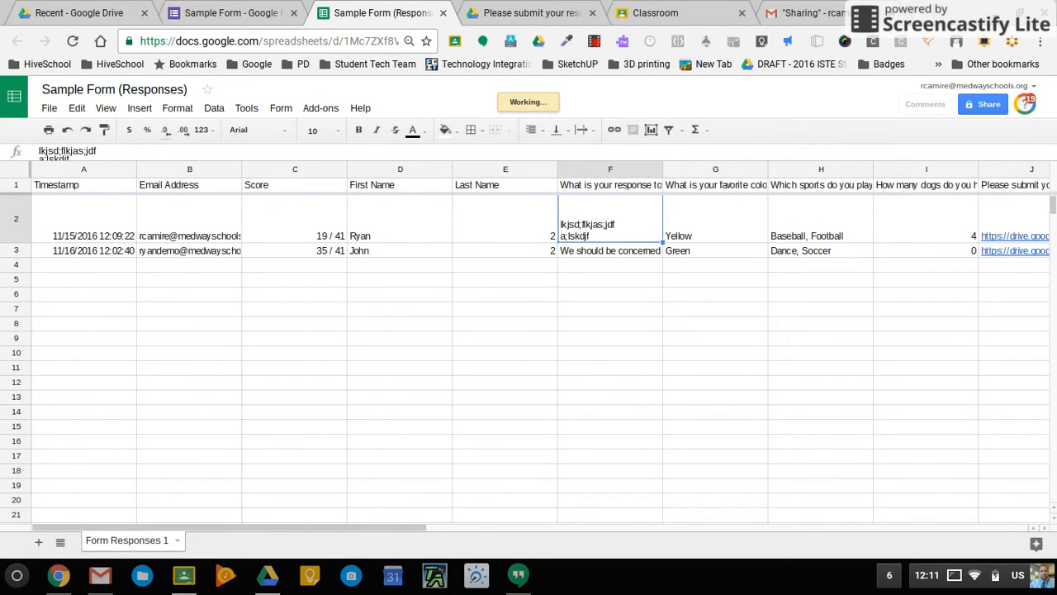
key(Right)
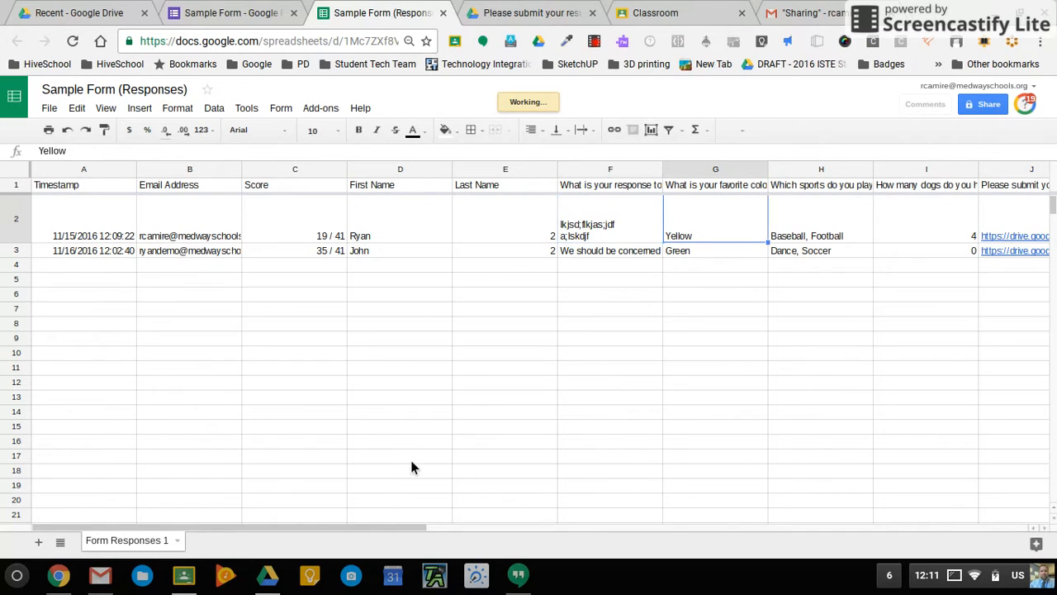
click(1019, 241)
click(912, 266)
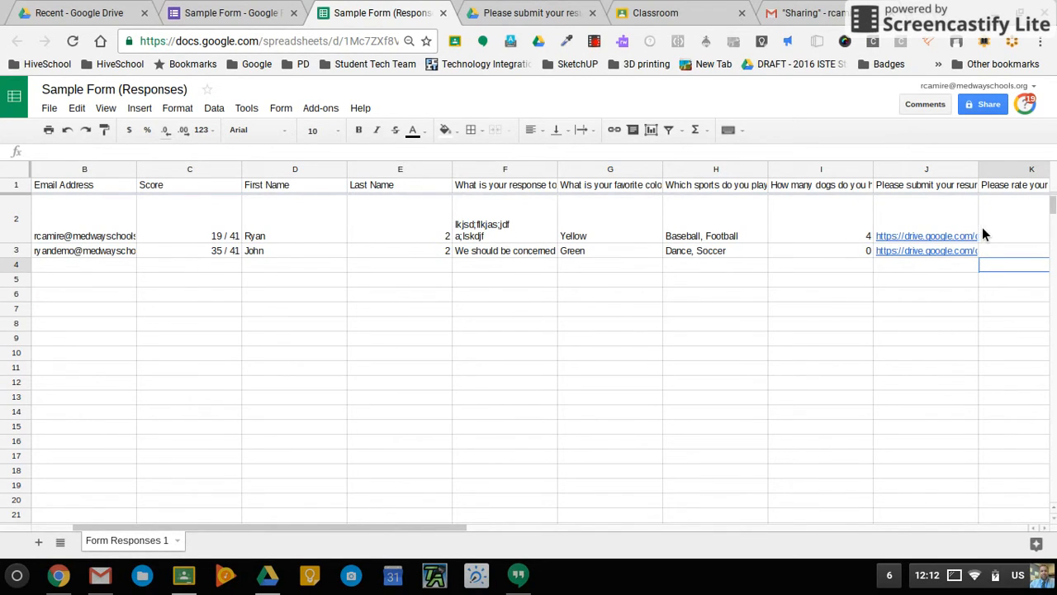
click(1019, 232)
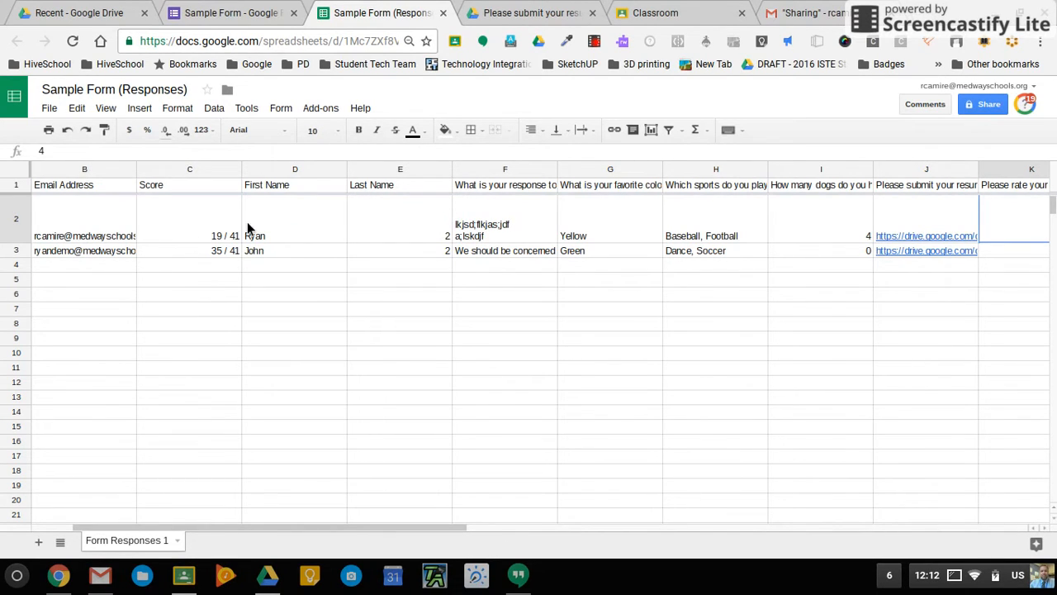
click(273, 173)
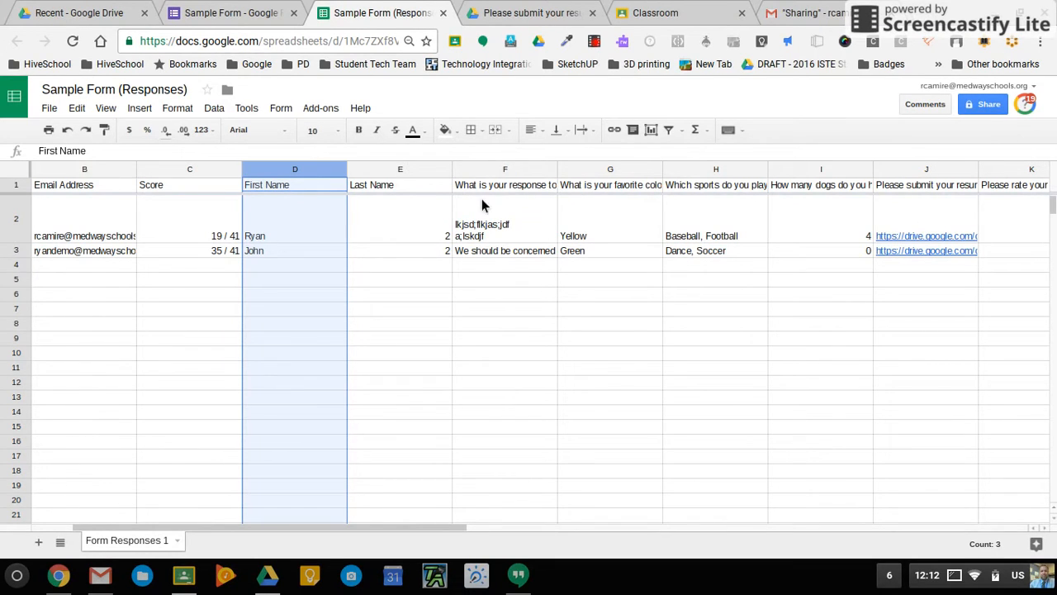
click(254, 8)
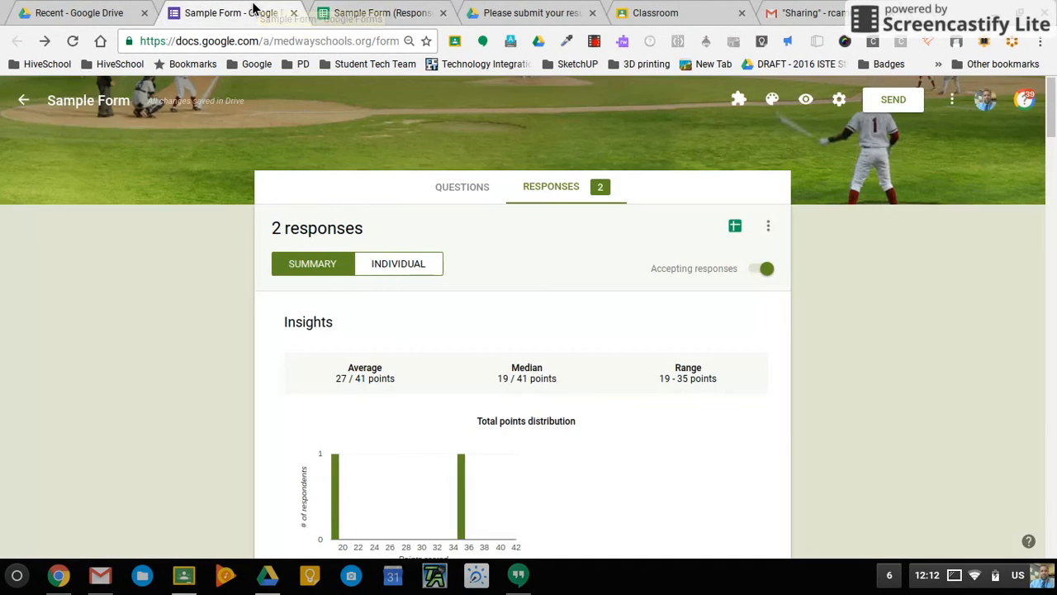
click(769, 226)
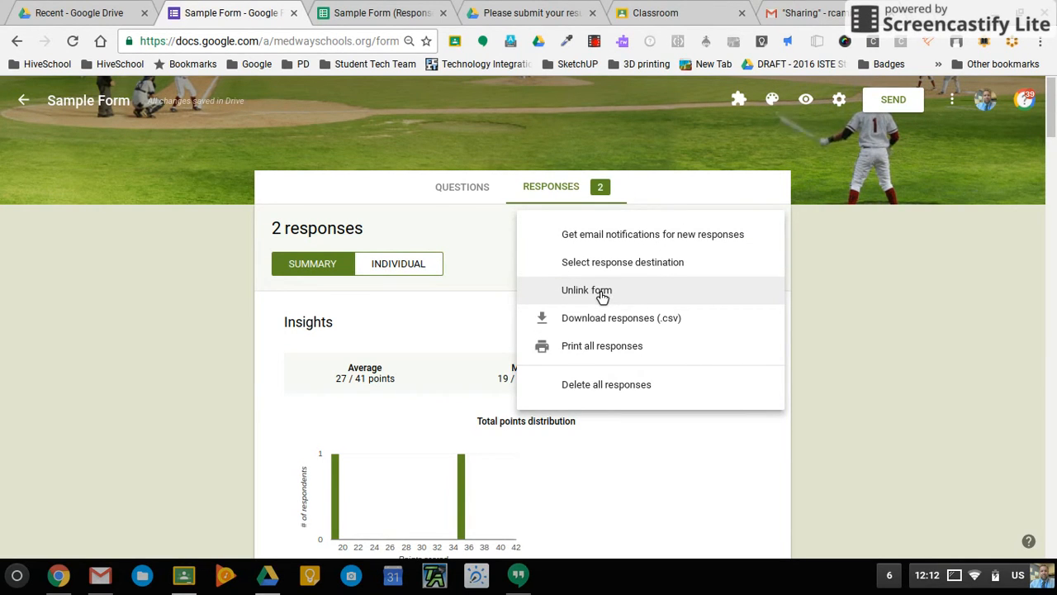
click(384, 12)
click(227, 12)
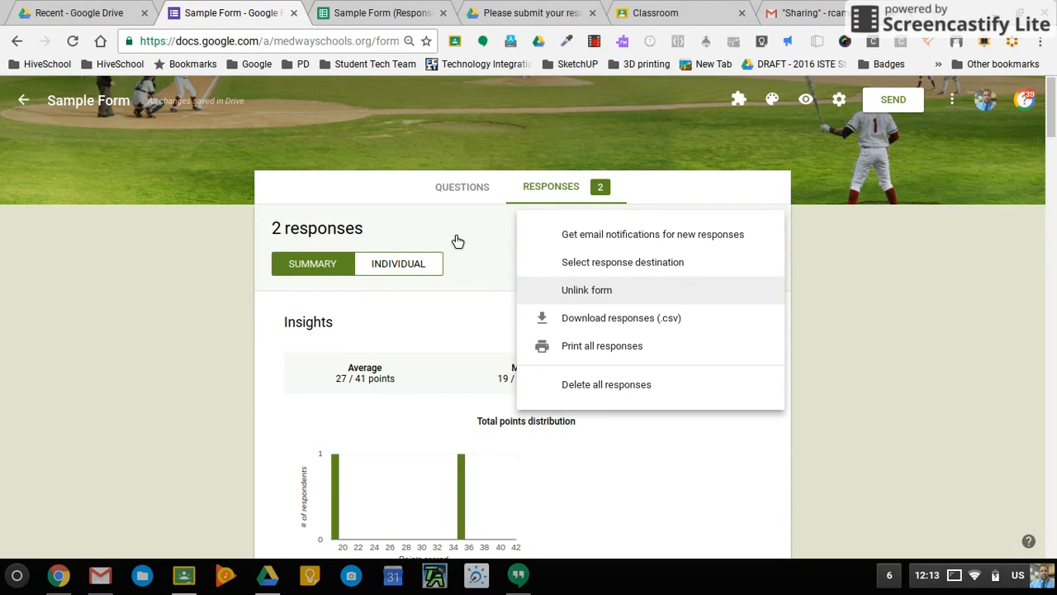
click(582, 318)
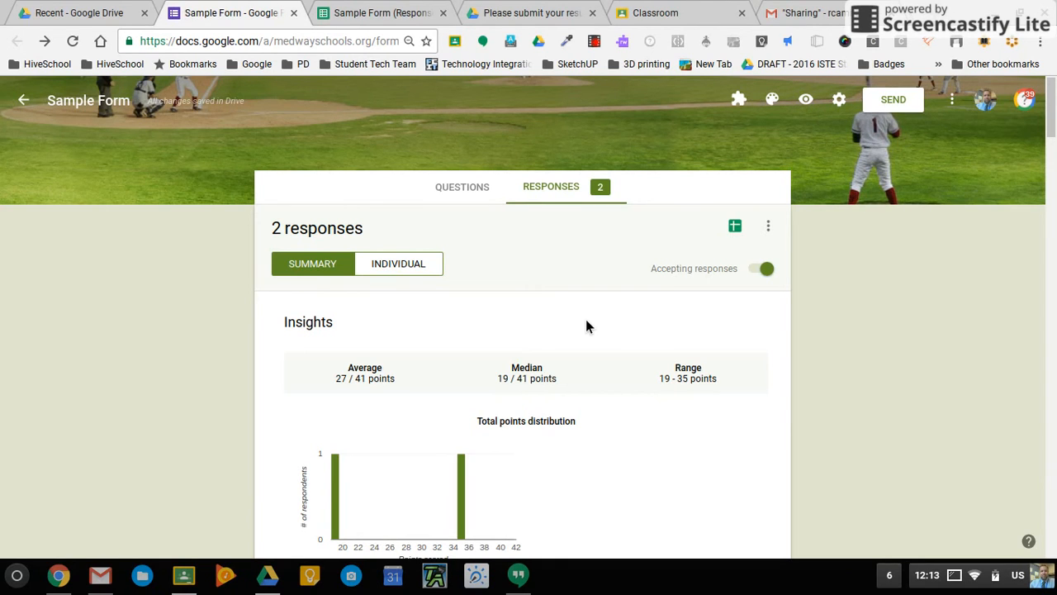
click(777, 229)
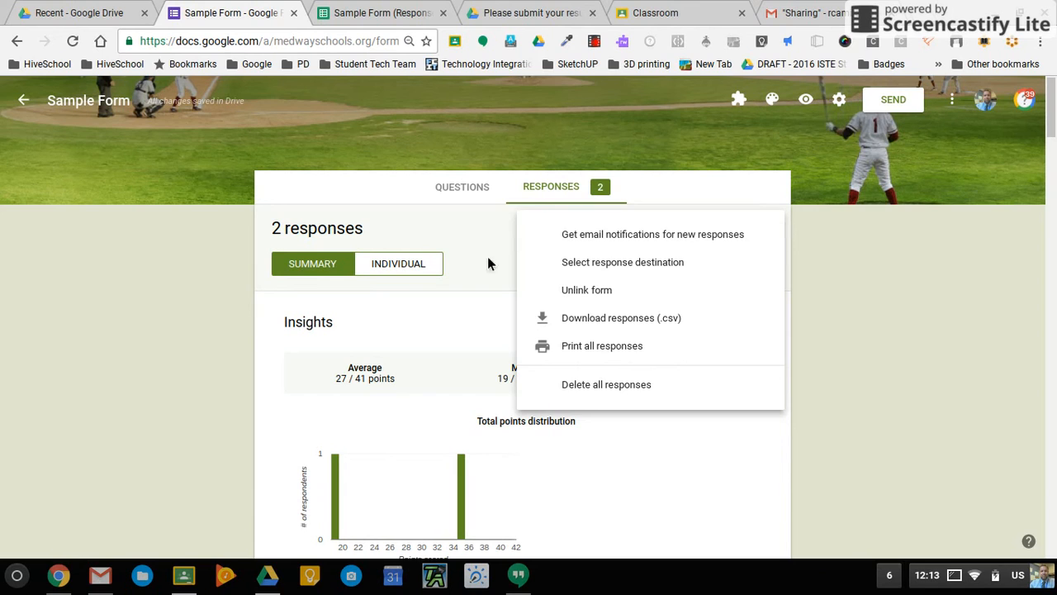
click(463, 258)
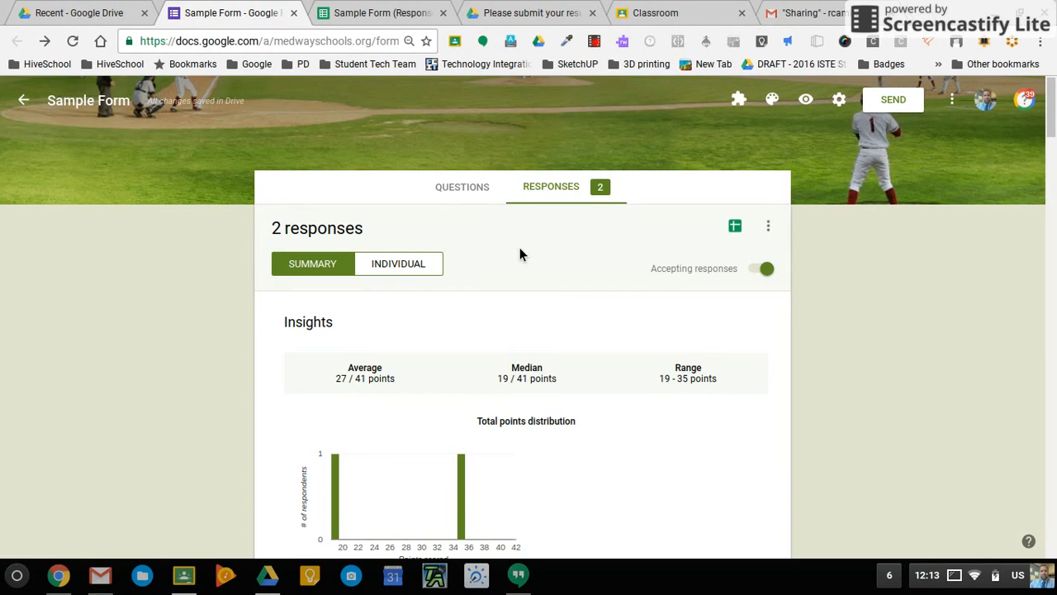
scroll(722, 426, down, 2)
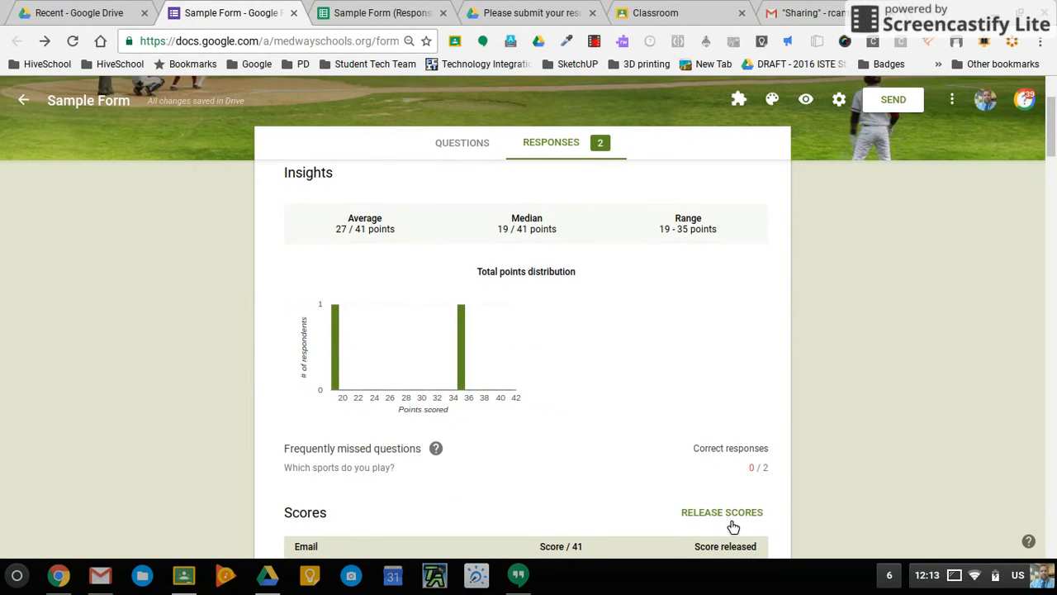